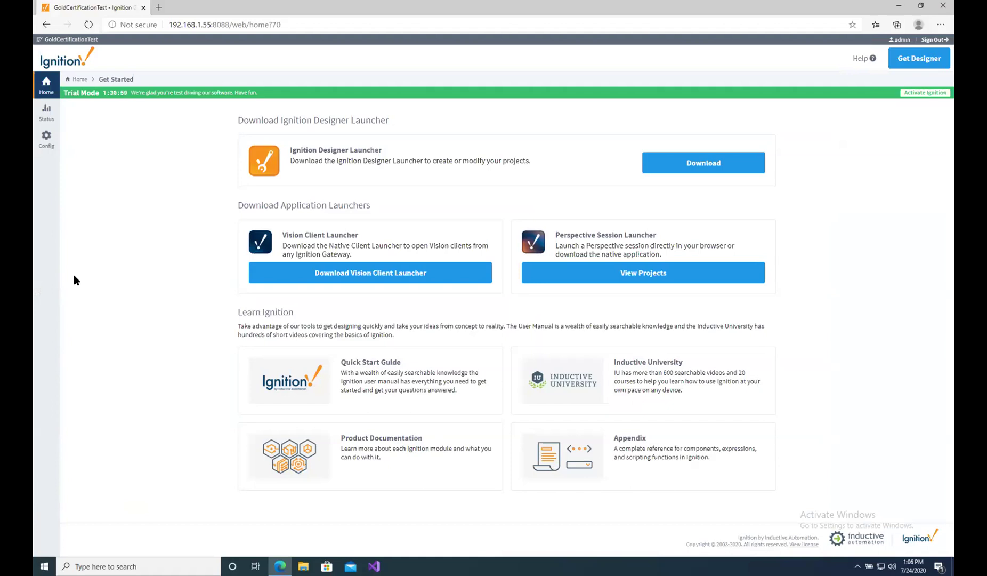
Go to Config and open OPC UA Device Connections, listing the SLC and Simulator devices.
{"action": "left_click", "coordinate": [46, 145]}
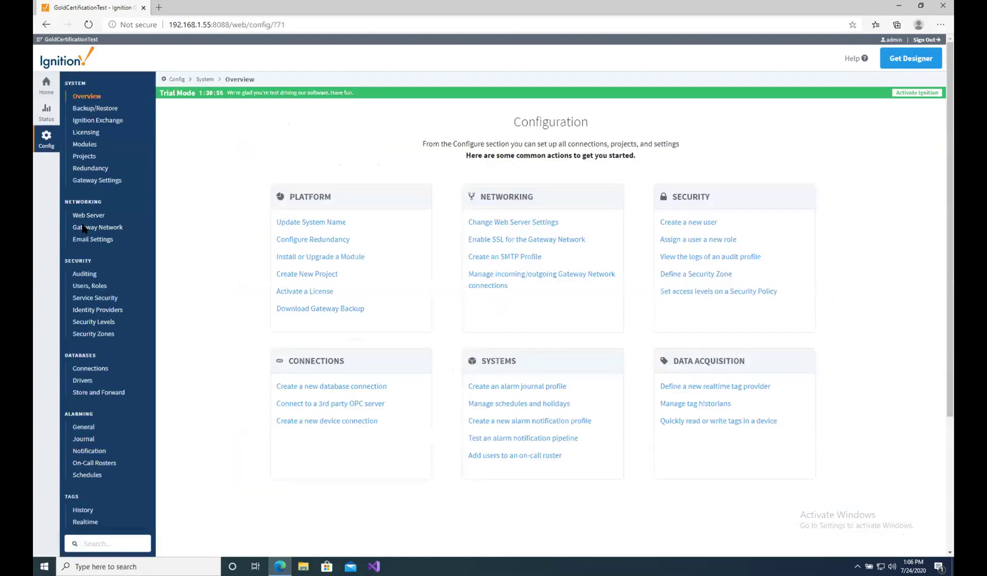
{"action": "scroll", "coordinate": [101, 248], "scroll_direction": "down", "scroll_amount": 2}
{"action": "scroll", "coordinate": [105, 260], "scroll_direction": "down", "scroll_amount": 2}
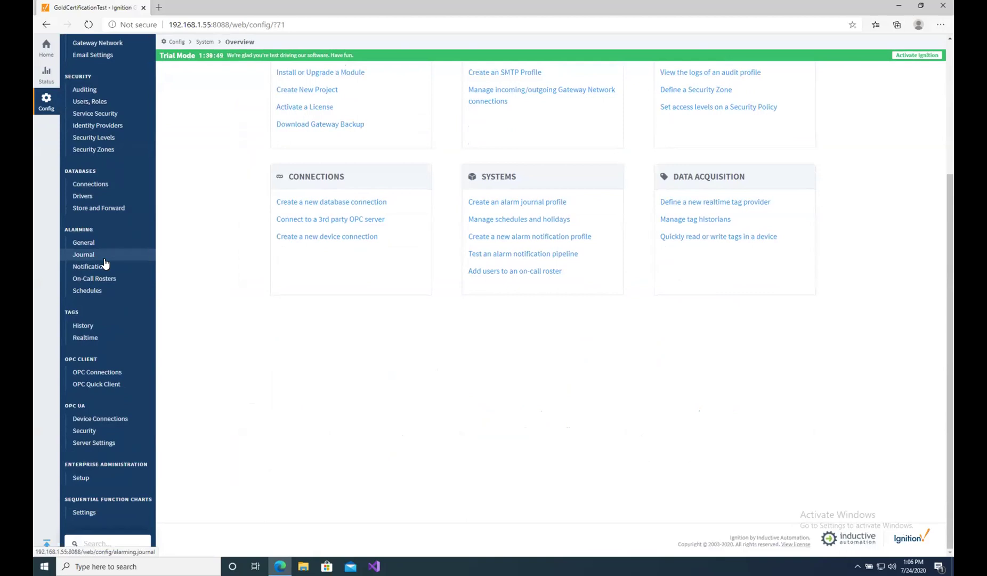
{"action": "left_click", "coordinate": [89, 375]}
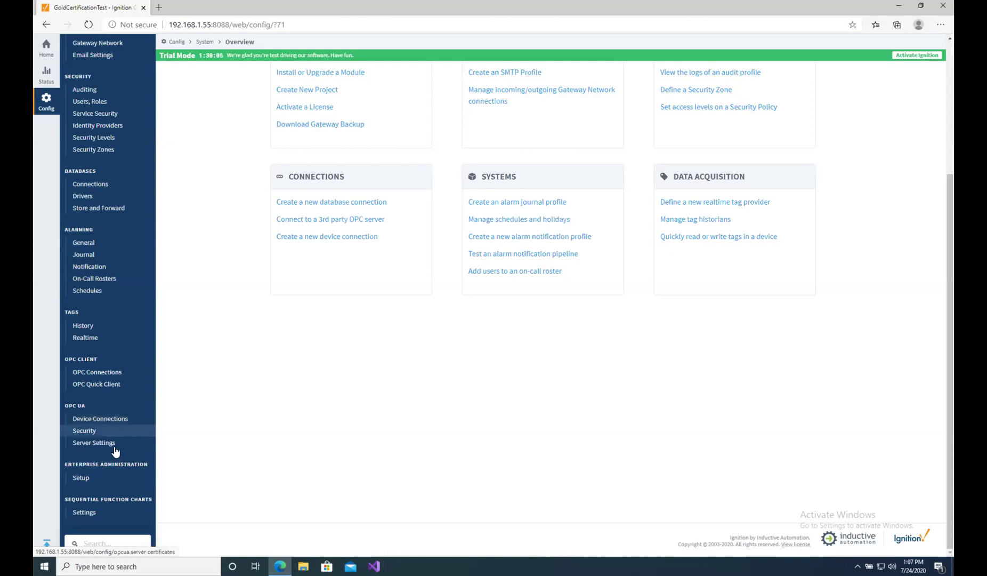
{"action": "left_click", "coordinate": [106, 424]}
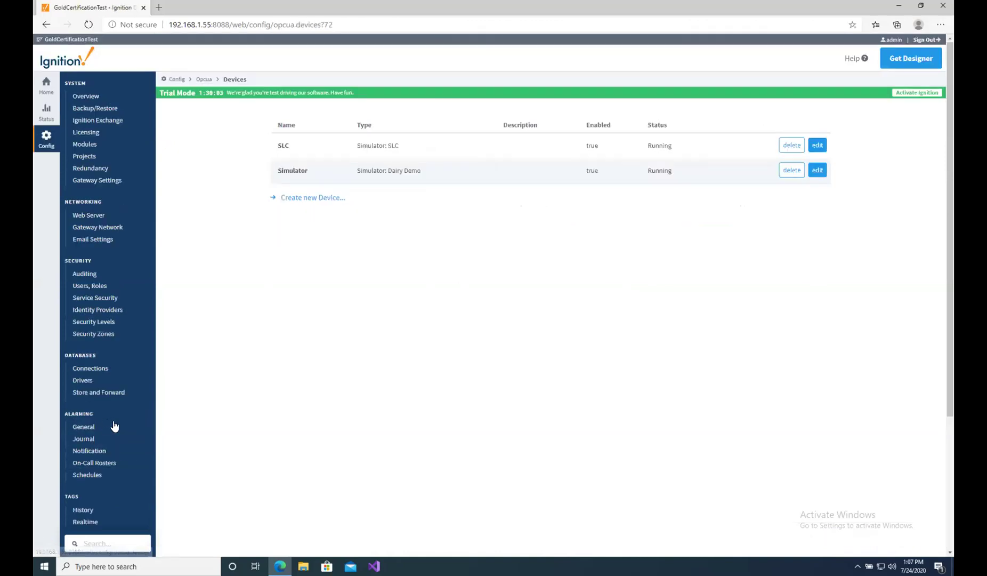
Start a new device with the Siemens S7-1500 driver and continue to its settings form.
{"action": "left_click", "coordinate": [316, 199]}
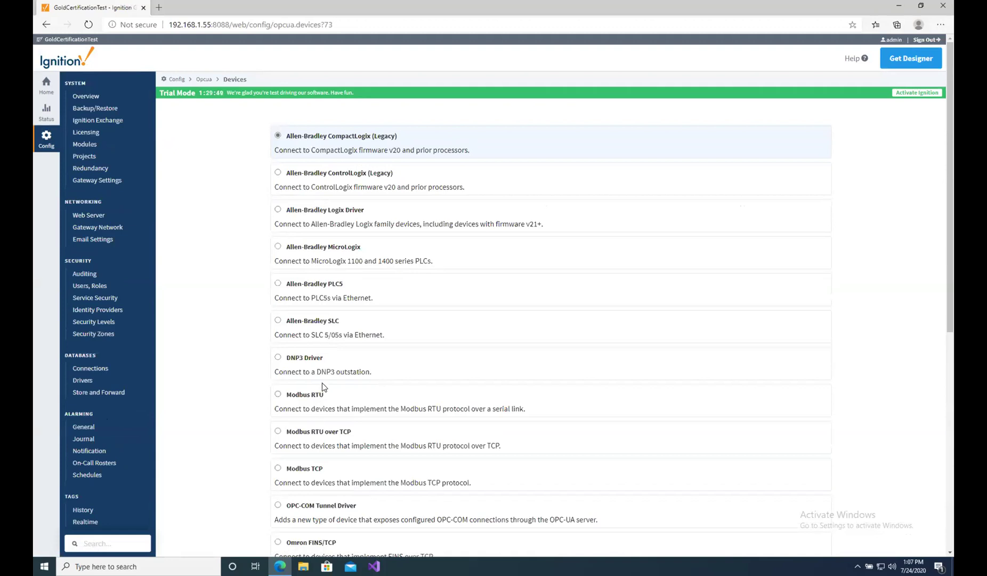
{"action": "scroll", "coordinate": [323, 395], "scroll_direction": "down", "scroll_amount": 2}
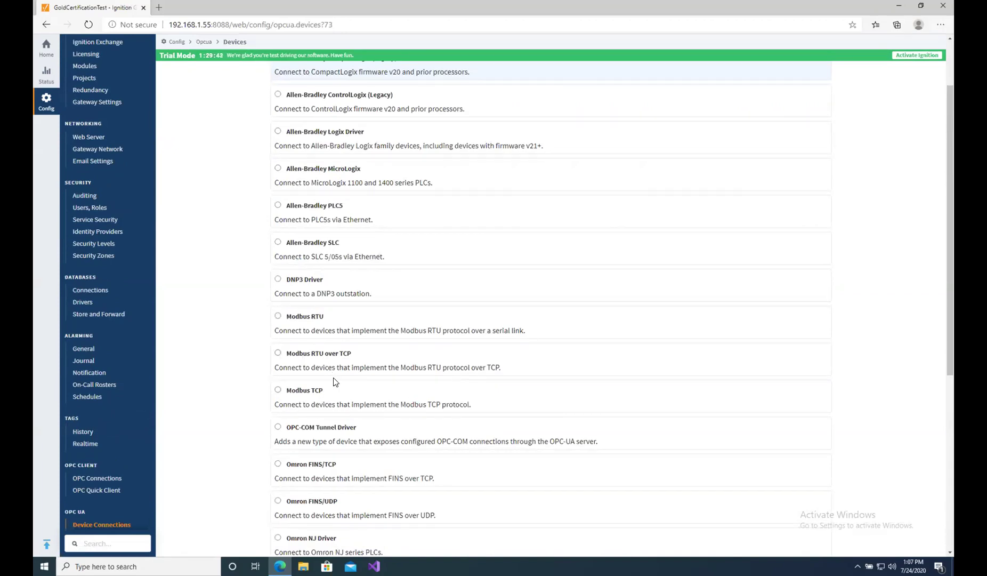
{"action": "scroll", "coordinate": [335, 381], "scroll_direction": "down", "scroll_amount": 2}
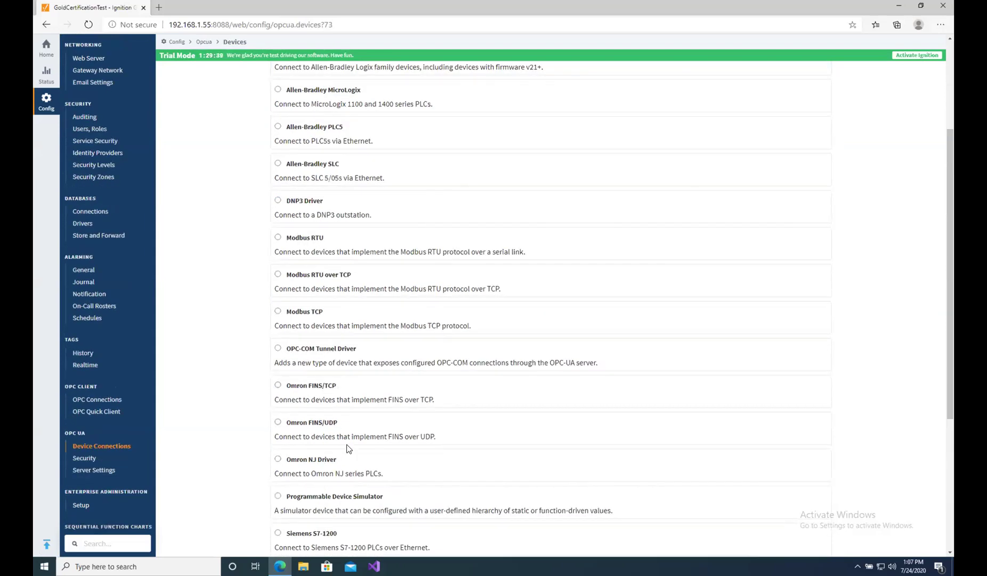
{"action": "scroll", "coordinate": [346, 448], "scroll_direction": "down", "scroll_amount": 4}
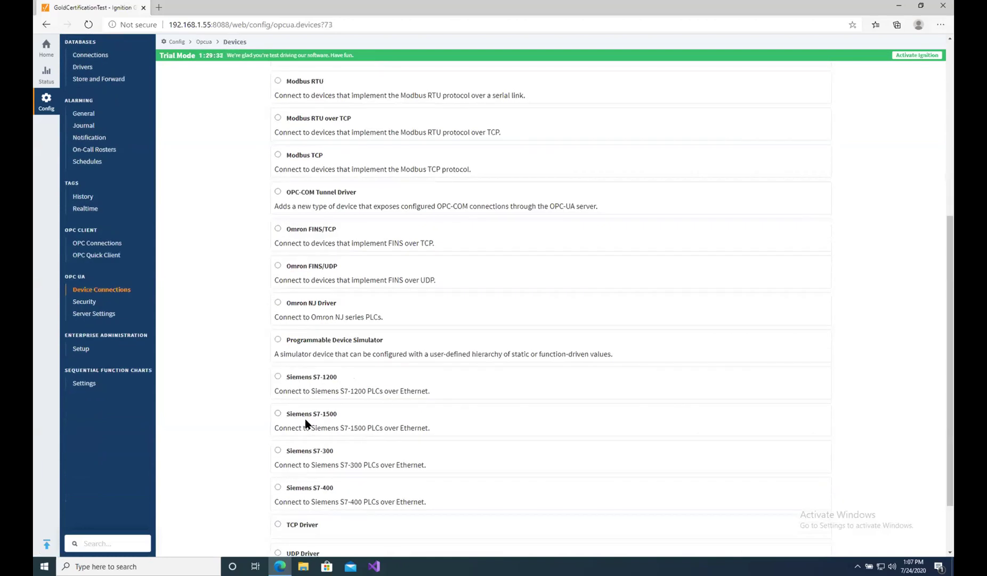
{"action": "left_click", "coordinate": [278, 414]}
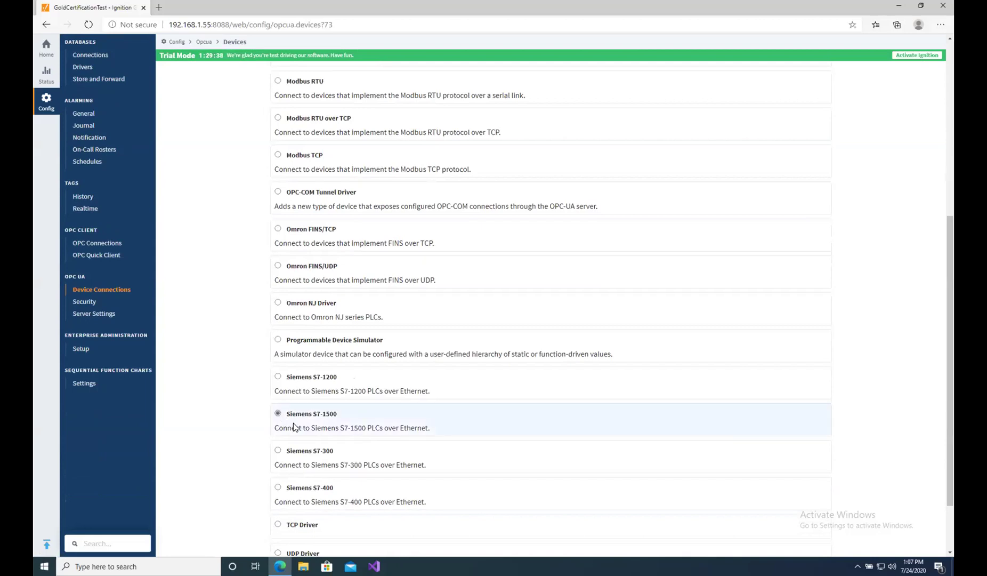
{"action": "scroll", "coordinate": [380, 416], "scroll_direction": "down", "scroll_amount": 2}
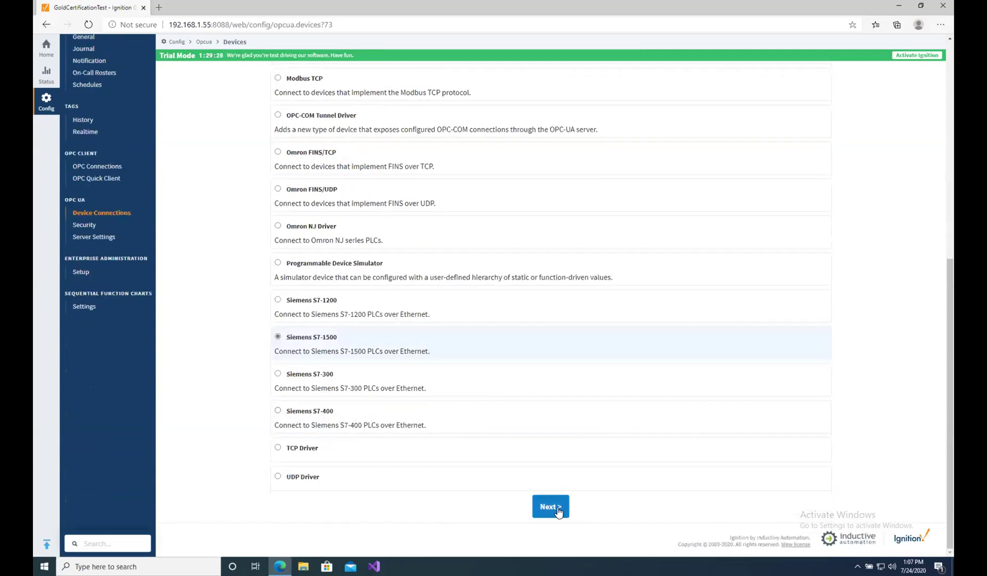
{"action": "left_click", "coordinate": [550, 506]}
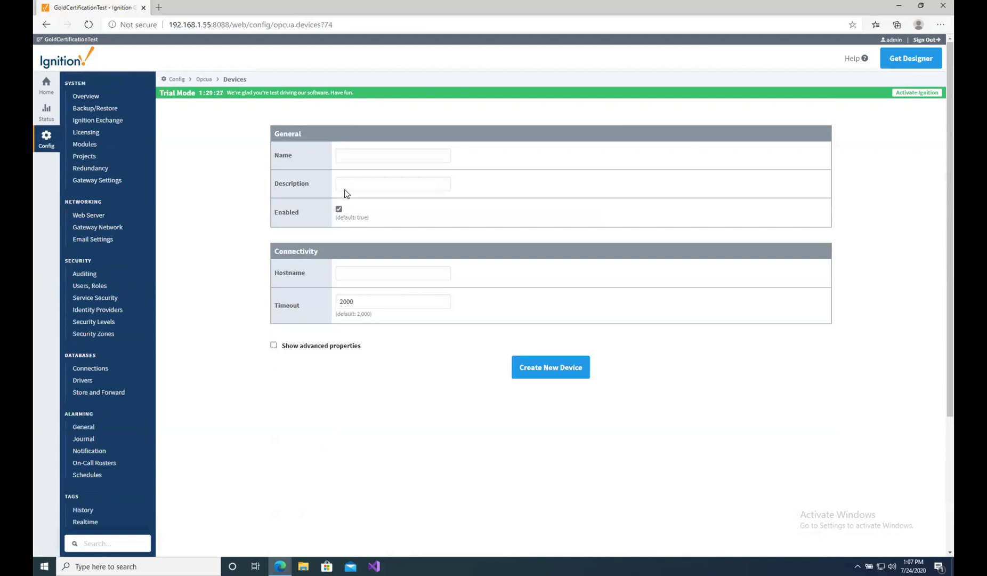
Enter device name 'SIMATIC S7-1500' and hostname 192.168.1.199 using saved suggestions.
{"action": "left_click", "coordinate": [373, 154]}
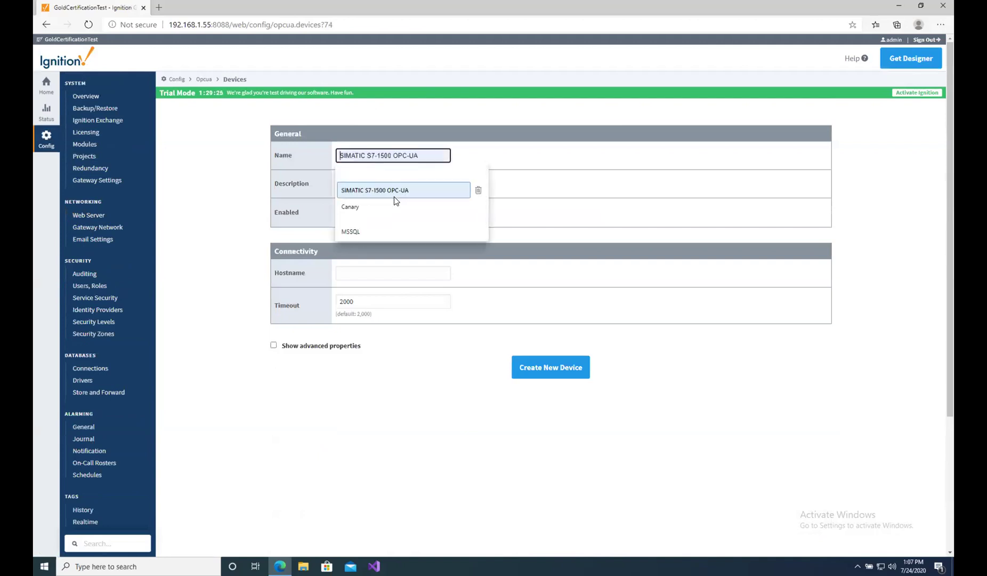
{"action": "left_click", "coordinate": [394, 191]}
{"action": "key", "text": "BackSpace"}
{"action": "key", "text": "BackSpace"}
{"action": "key", "text": "BackSpace"}
{"action": "key", "text": "BackSpace"}
{"action": "key", "text": "BackSpace"}
{"action": "key", "text": "BackSpace"}
{"action": "key", "text": "BackSpace"}
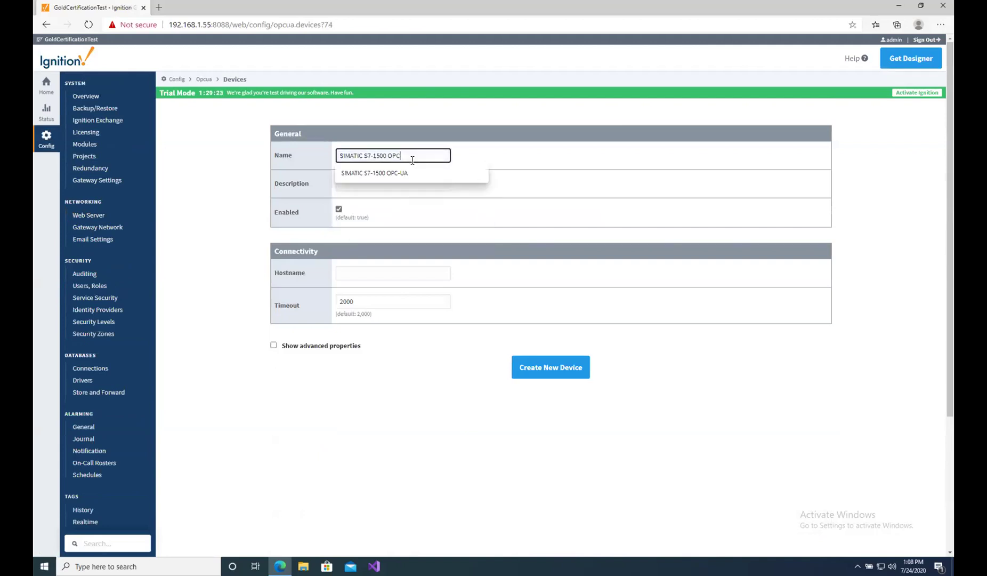
{"action": "left_click", "coordinate": [499, 147]}
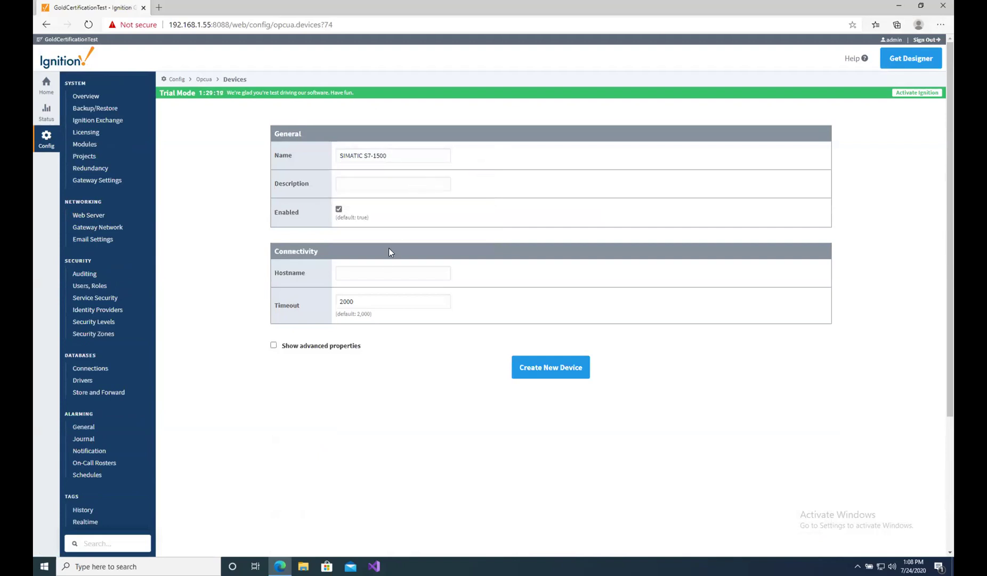
{"action": "left_click", "coordinate": [377, 274]}
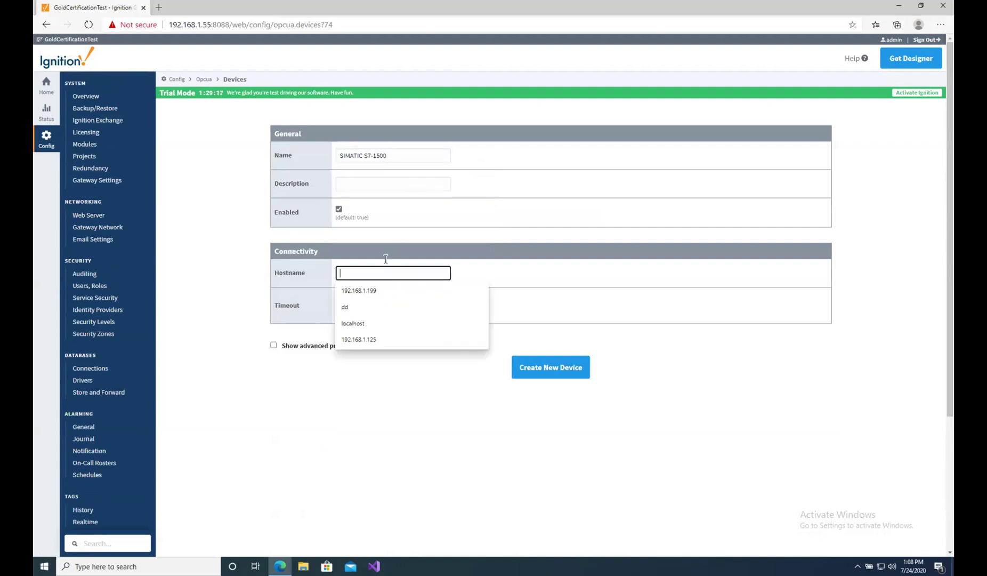
{"action": "left_click", "coordinate": [375, 290]}
{"action": "left_click", "coordinate": [416, 368]}
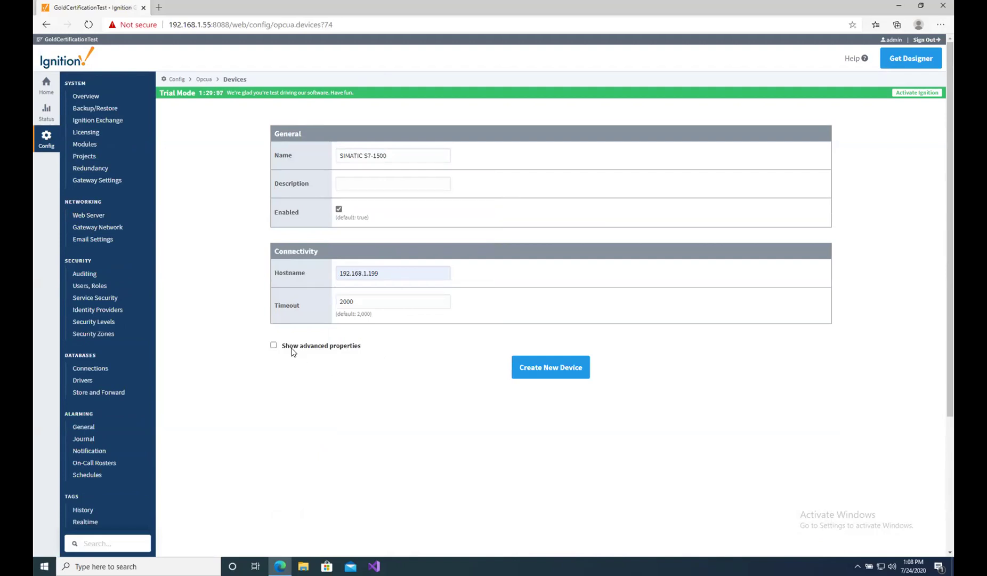
Show and then hide the advanced connection properties, leaving the timeout at 2000.
{"action": "left_click", "coordinate": [274, 345]}
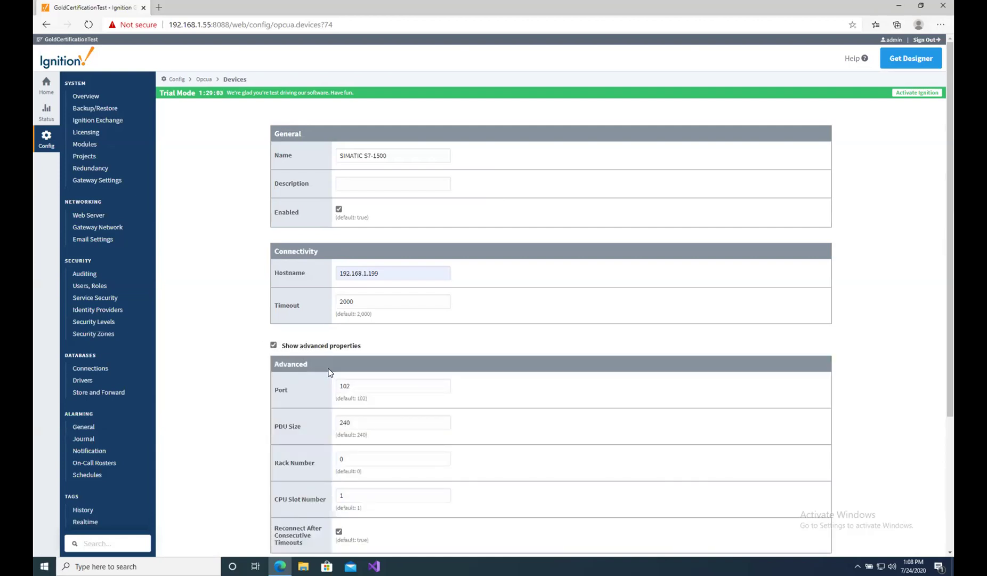
{"action": "scroll", "coordinate": [329, 372], "scroll_direction": "down", "scroll_amount": 3}
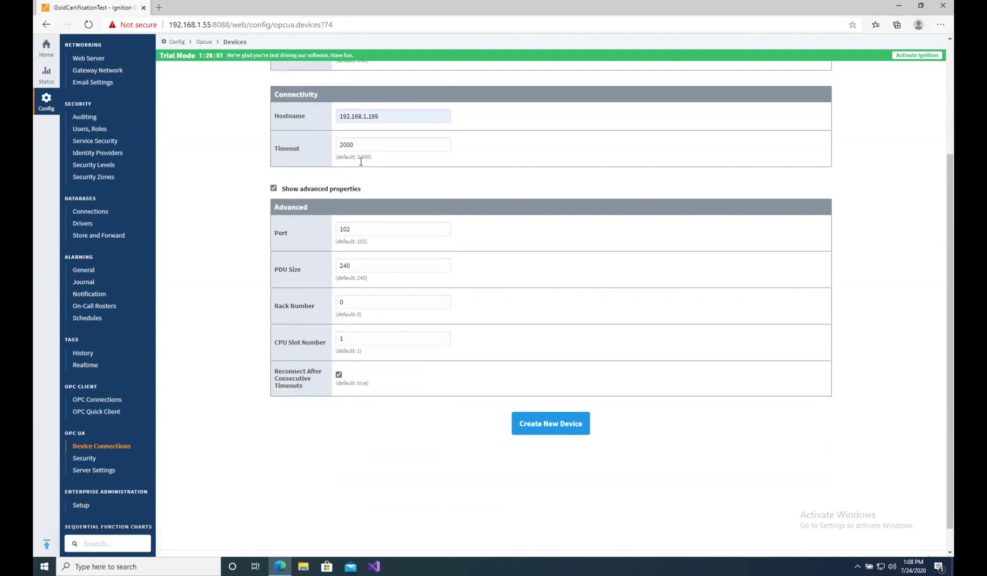
{"action": "left_click", "coordinate": [274, 188]}
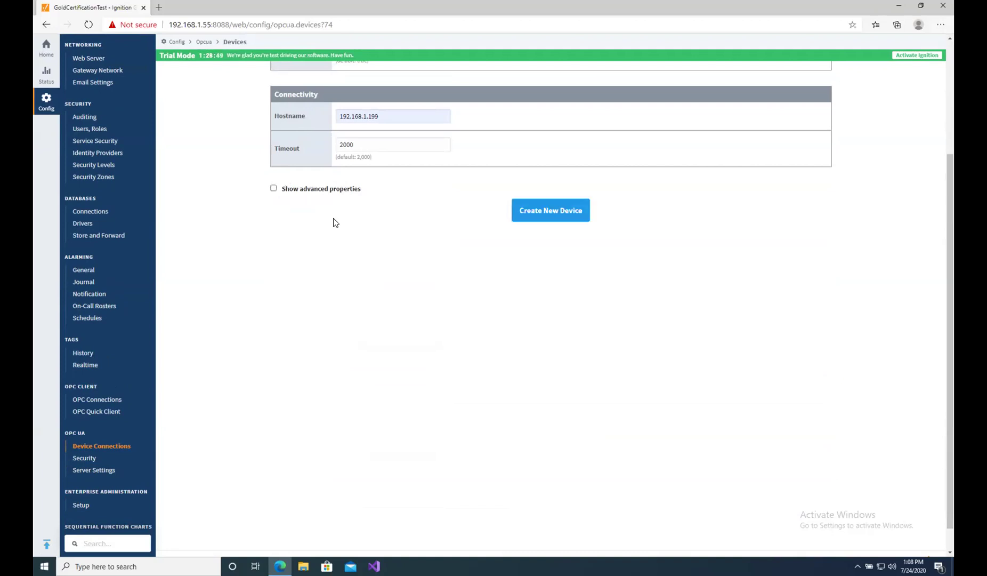
{"action": "scroll", "coordinate": [333, 218], "scroll_direction": "up", "scroll_amount": 3}
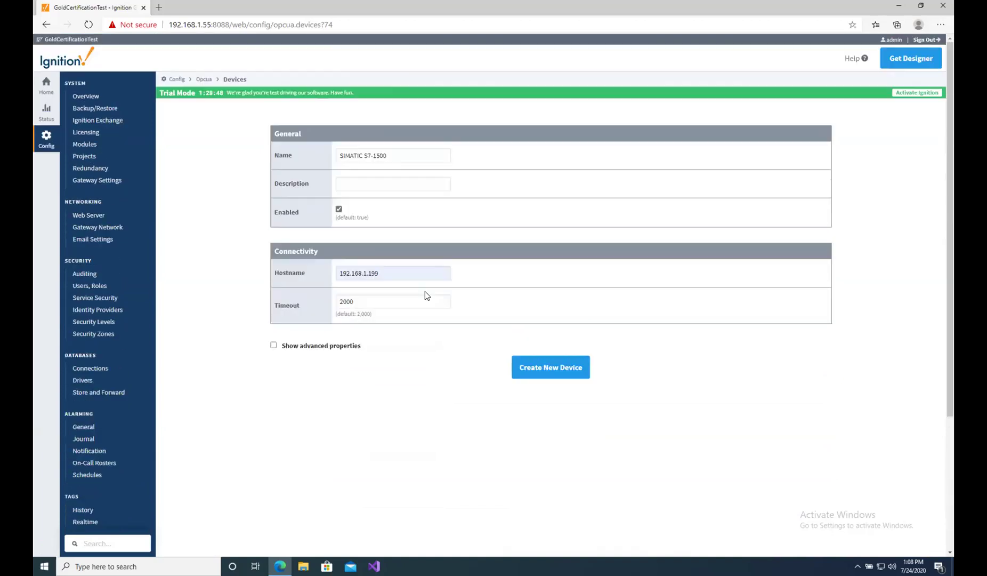
Create the SIMATIC S7-1500 device and review the OPC UA Devices list for it.
{"action": "left_click", "coordinate": [551, 374]}
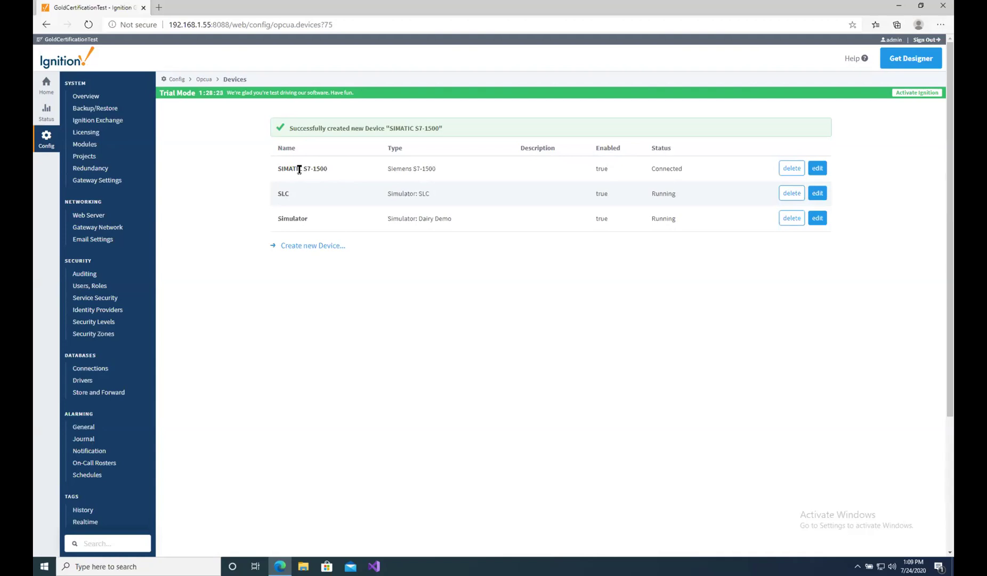
{"action": "scroll", "coordinate": [159, 453], "scroll_direction": "down", "scroll_amount": 3}
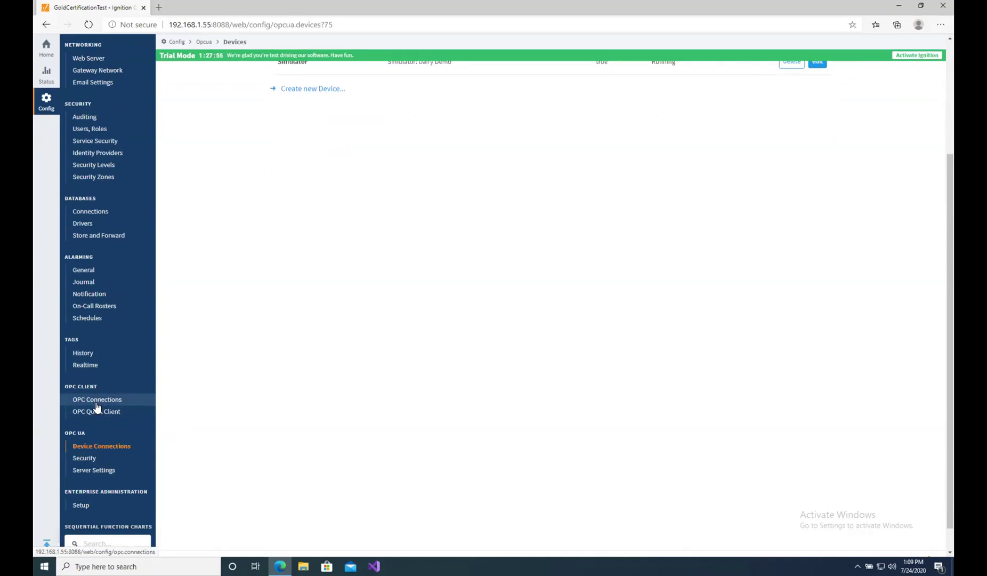
From OPC Connections, start a new OPC UA connection and continue to server discovery.
{"action": "left_click", "coordinate": [97, 403]}
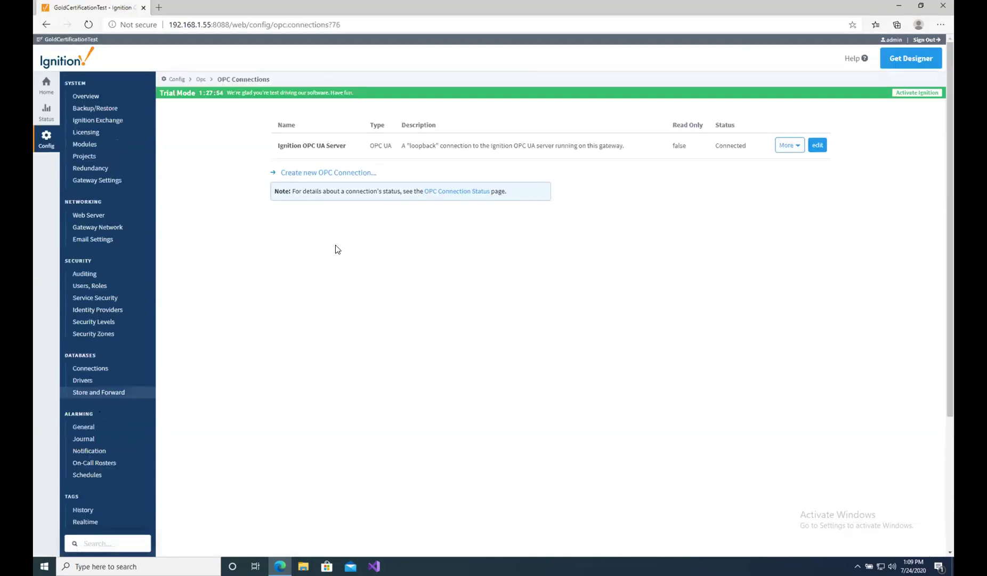
{"action": "left_click", "coordinate": [319, 173]}
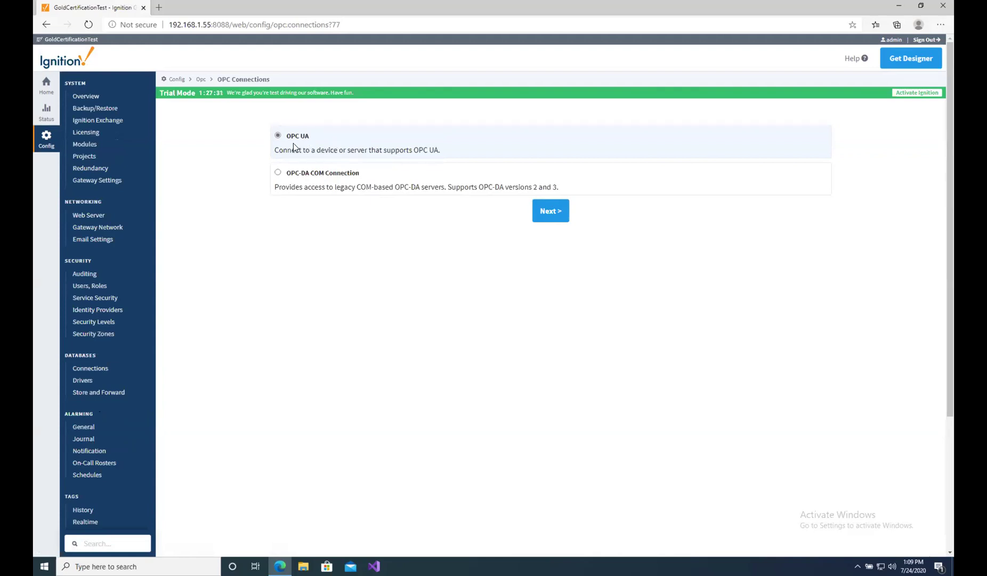
{"action": "left_click", "coordinate": [559, 219]}
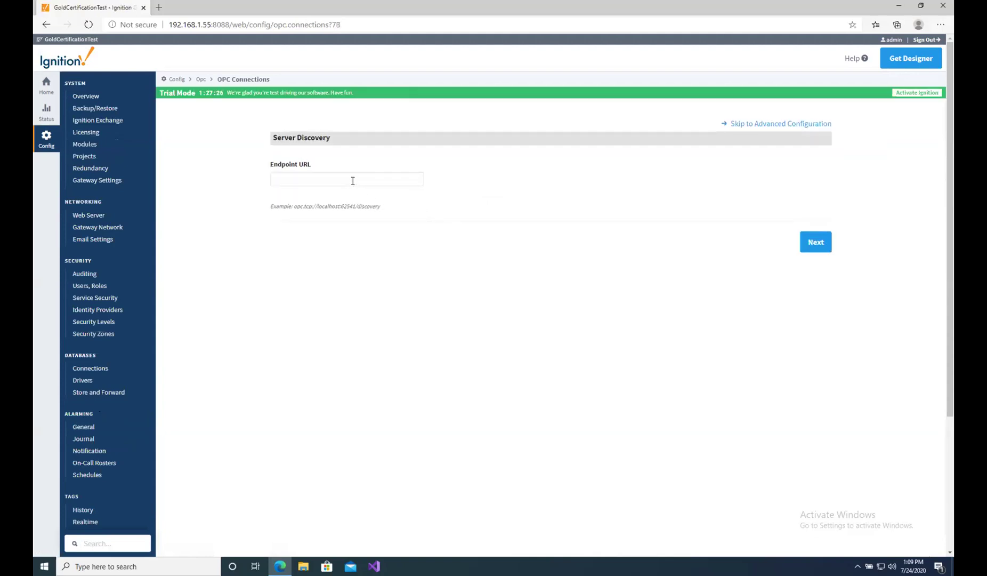
Discover servers at opc.tcp://192.168.1.199:4840 and pick the SIMATIC S7-1500 endpoint with security None.
{"action": "left_click", "coordinate": [353, 181]}
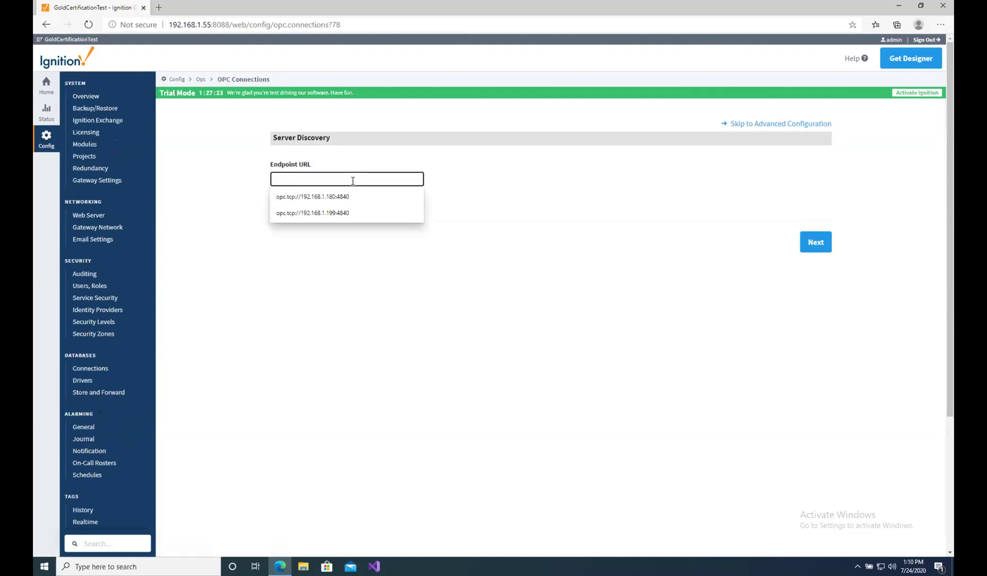
{"action": "left_click", "coordinate": [347, 213]}
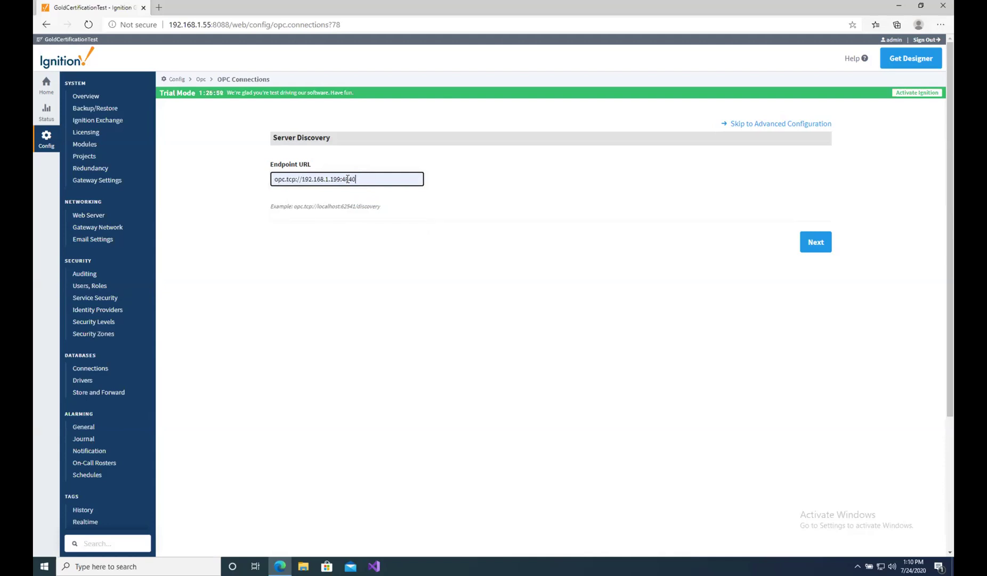
{"action": "left_click", "coordinate": [813, 250]}
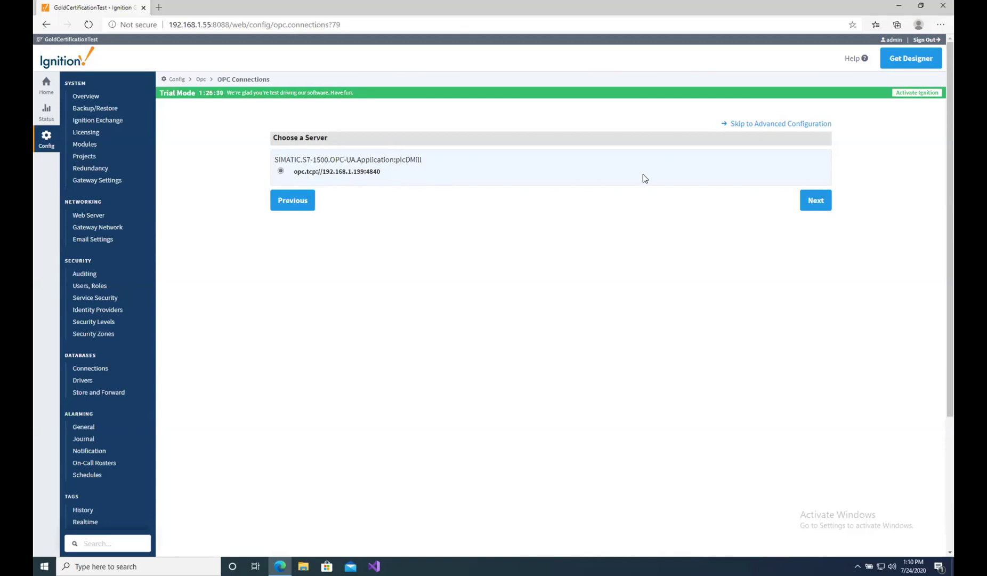
{"action": "left_click", "coordinate": [824, 205]}
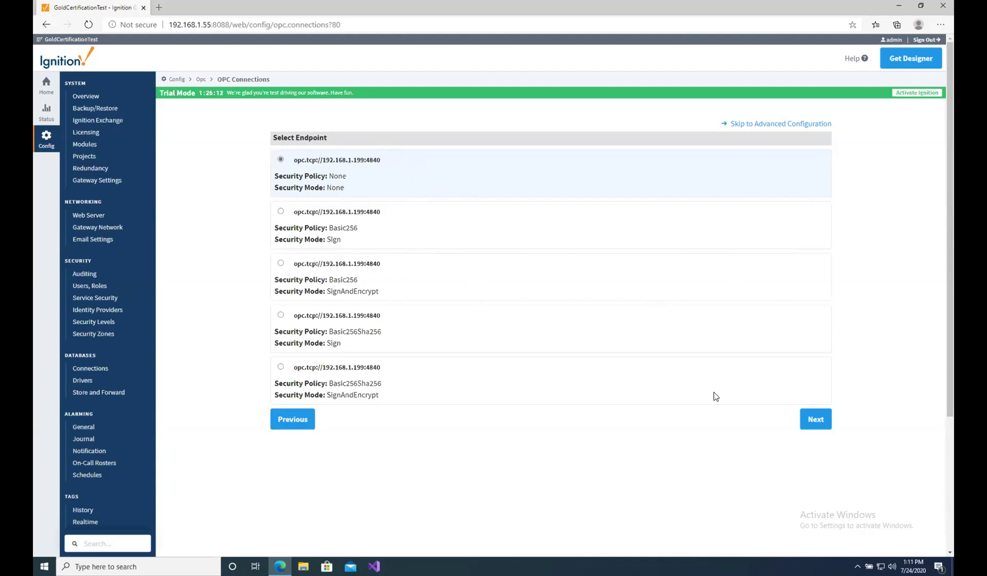
{"action": "left_click", "coordinate": [819, 421]}
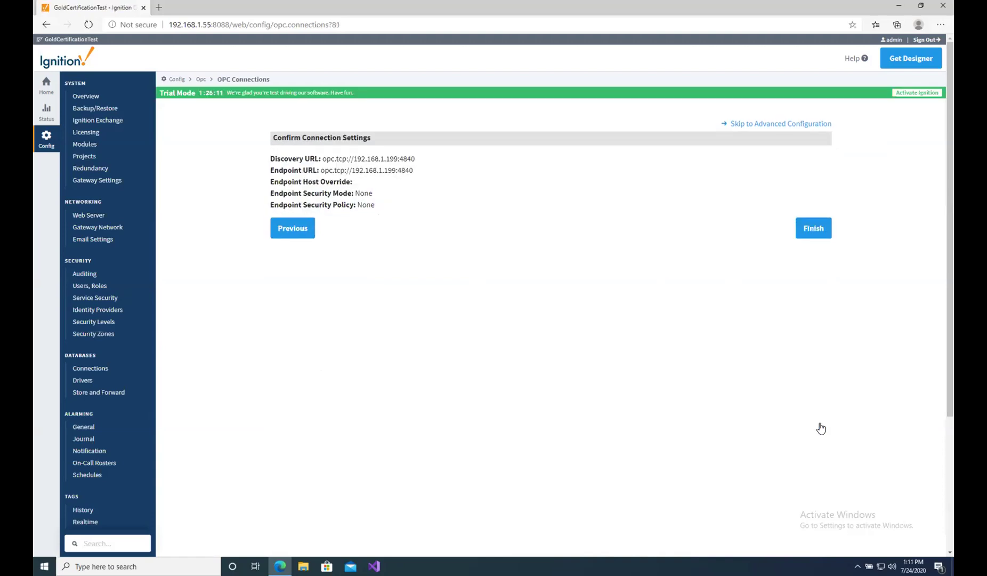
Remove 'Application:plcDMil' to name the connection SIMATIC.S7-1500.OPC-UA, then create it.
{"action": "left_click", "coordinate": [814, 228]}
{"action": "left_click", "coordinate": [413, 157]}
{"action": "left_click_drag", "start_coordinate": [412, 156], "coordinate": [477, 161]}
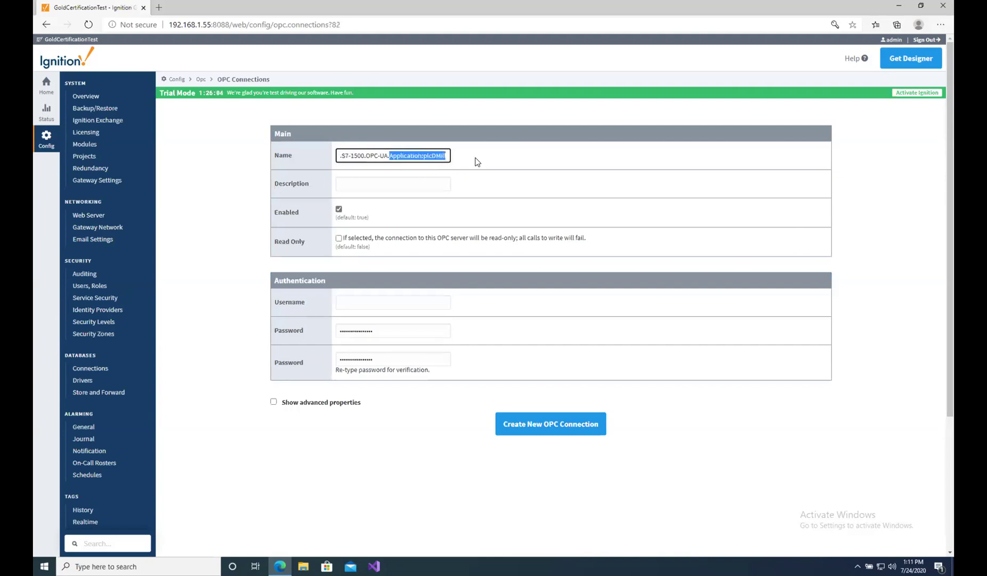
{"action": "key", "text": "BackSpace"}
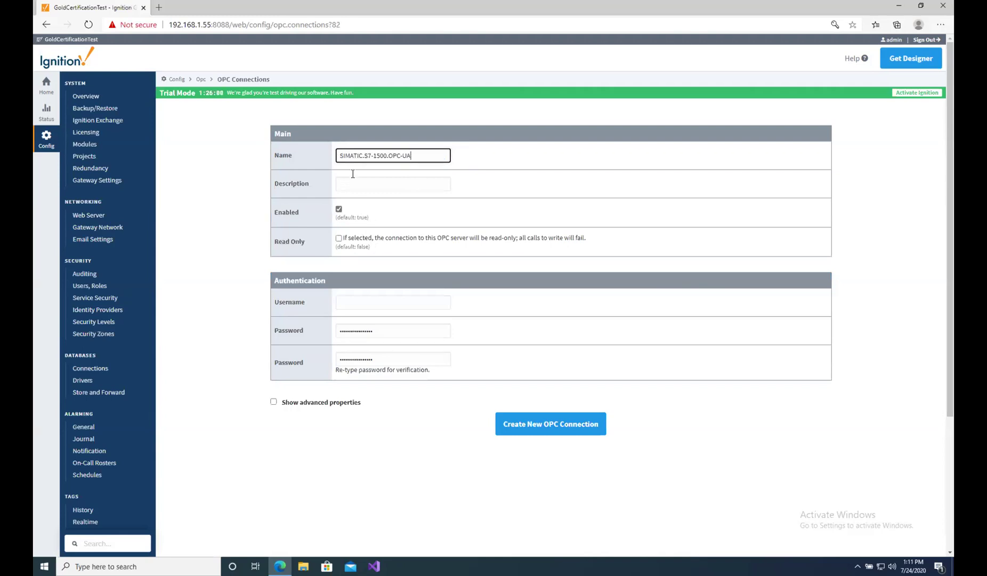
{"action": "left_click", "coordinate": [548, 433]}
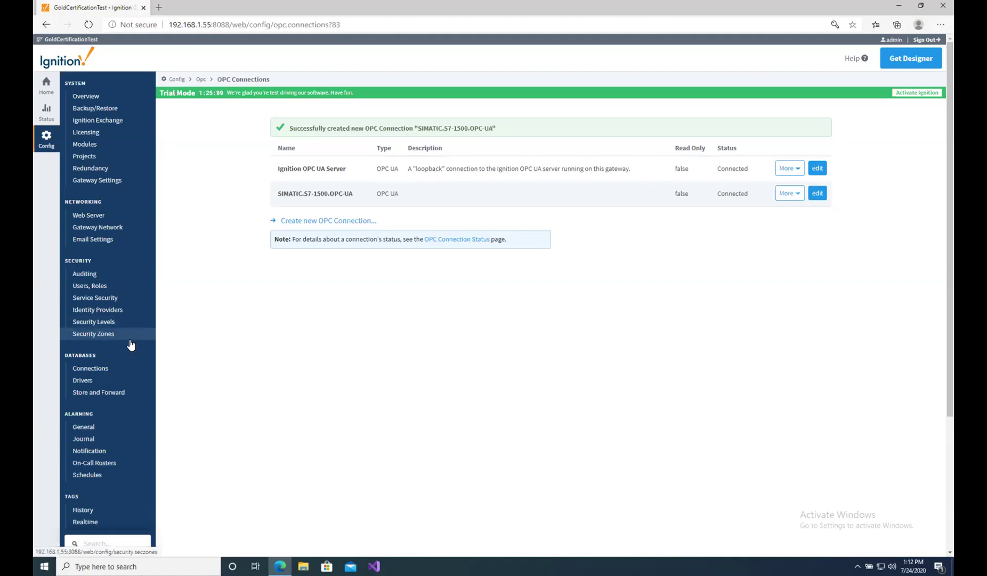
{"action": "scroll", "coordinate": [129, 339], "scroll_direction": "down", "scroll_amount": 3}
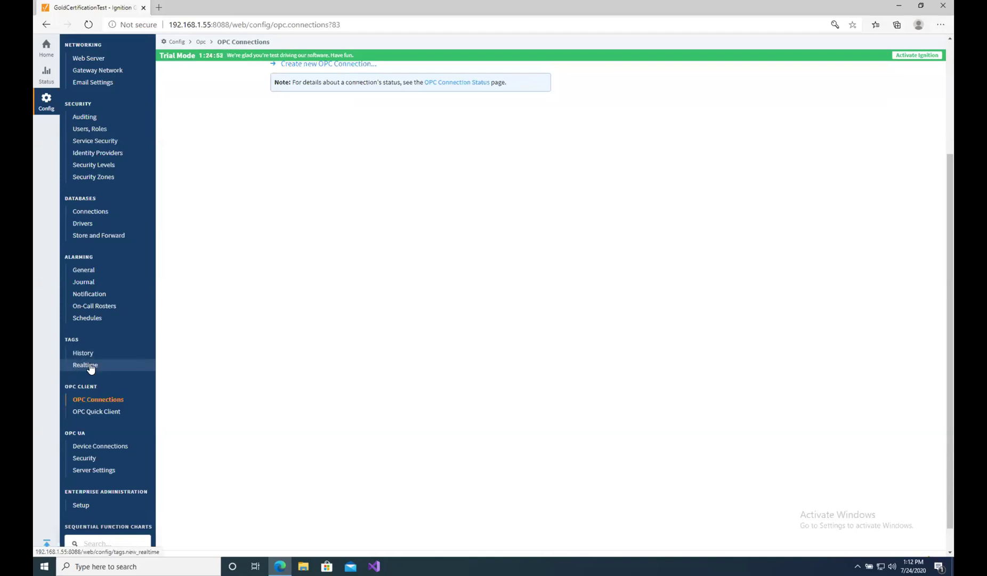
Open Tags > Realtime and begin a new realtime tag provider.
{"action": "left_click", "coordinate": [90, 364]}
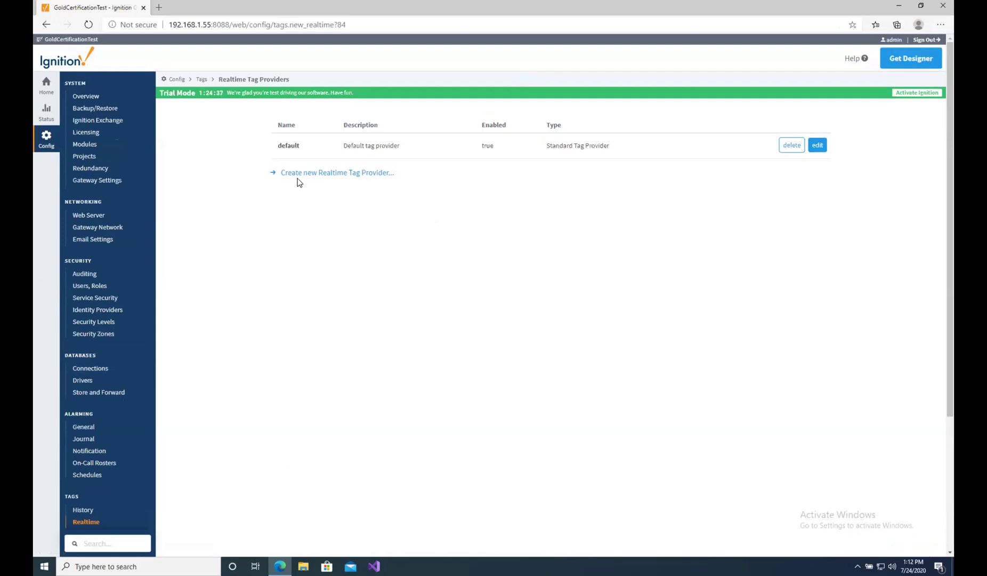
{"action": "left_click", "coordinate": [347, 174]}
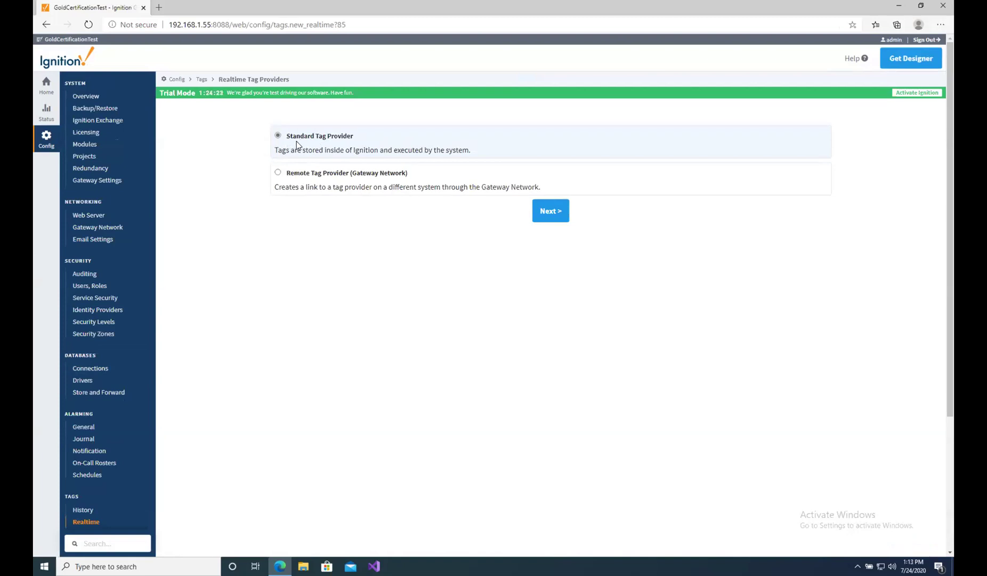
Create a standard realtime tag provider named SlowPolling.
{"action": "left_click", "coordinate": [550, 216]}
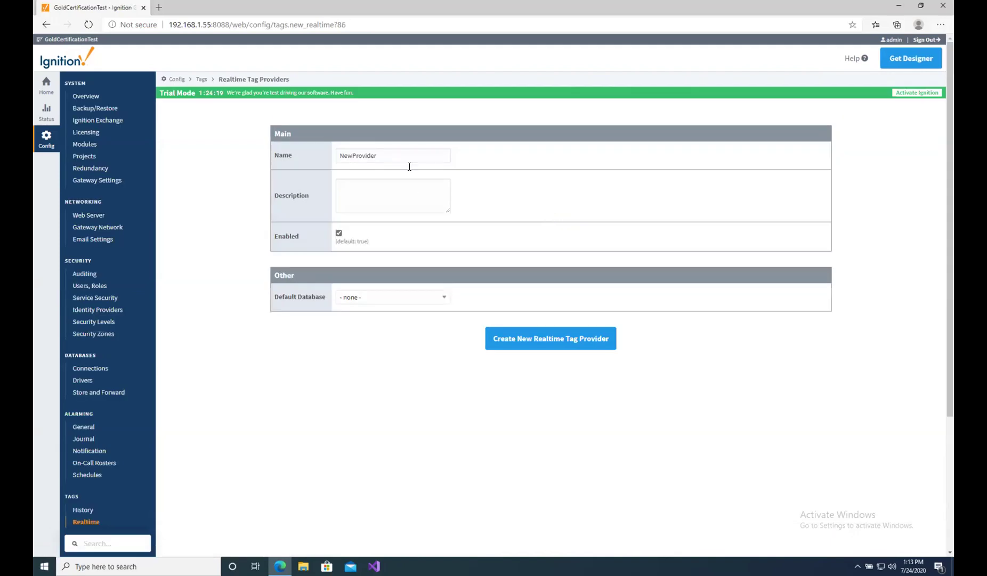
{"action": "left_click_drag", "start_coordinate": [377, 156], "coordinate": [319, 154]}
{"action": "type", "text": "SlowPolling"}
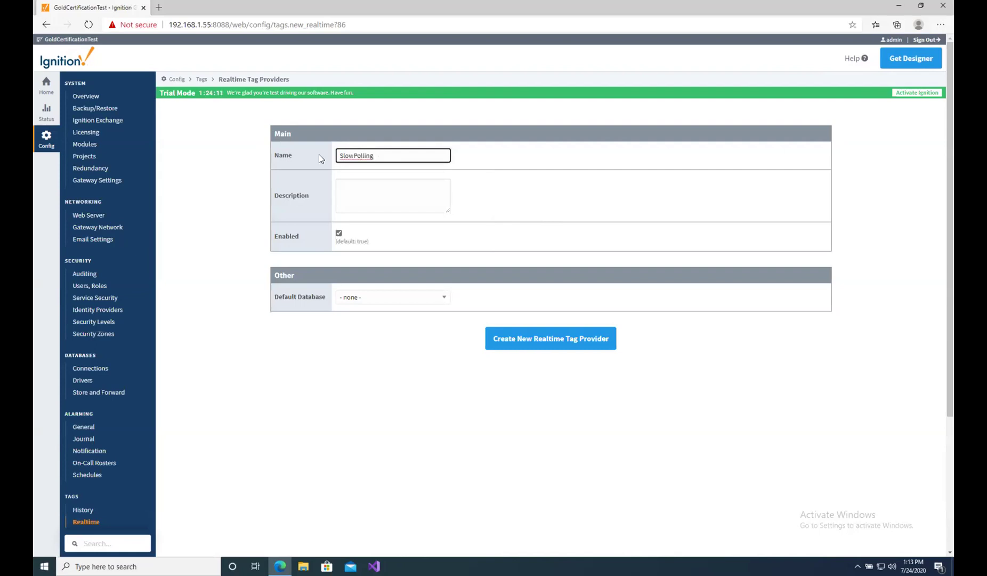
{"action": "left_click", "coordinate": [554, 338]}
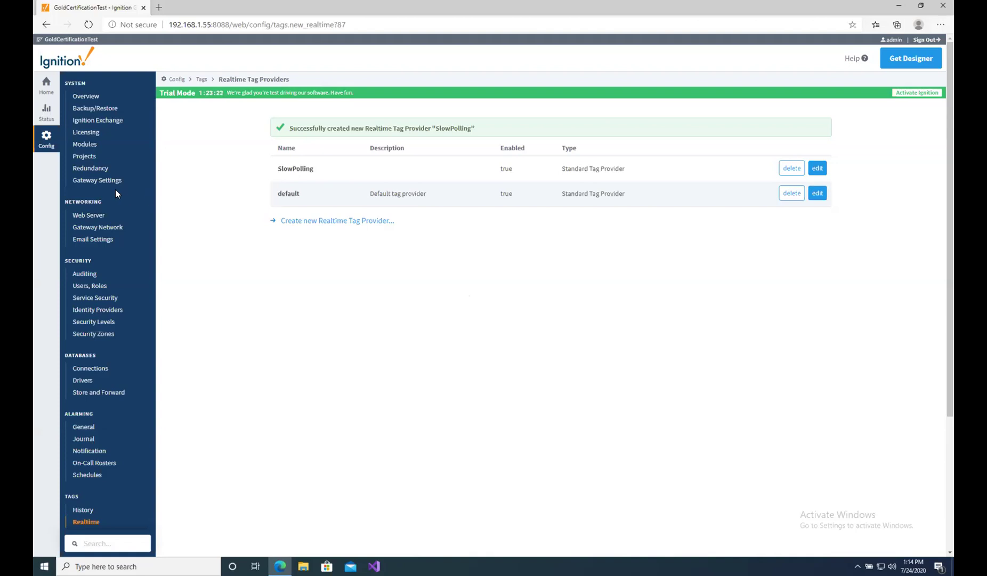
{"action": "left_click", "coordinate": [48, 117]}
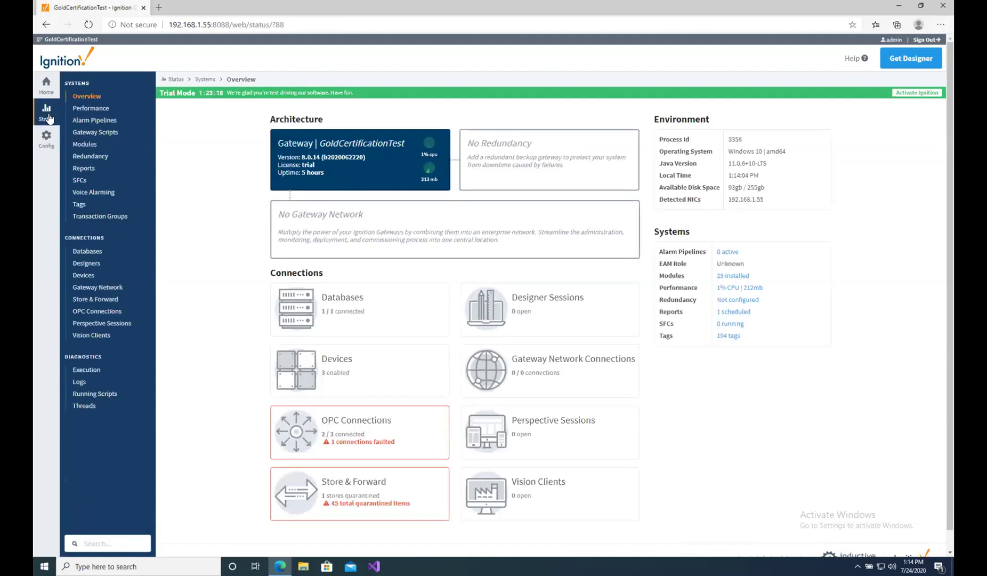
View SIMATIC.S7-1500.OPC-UA subscriptions, then Devices status showing SIMATIC S7-1500 Connected.
{"action": "scroll", "coordinate": [209, 344], "scroll_direction": "down", "scroll_amount": 1}
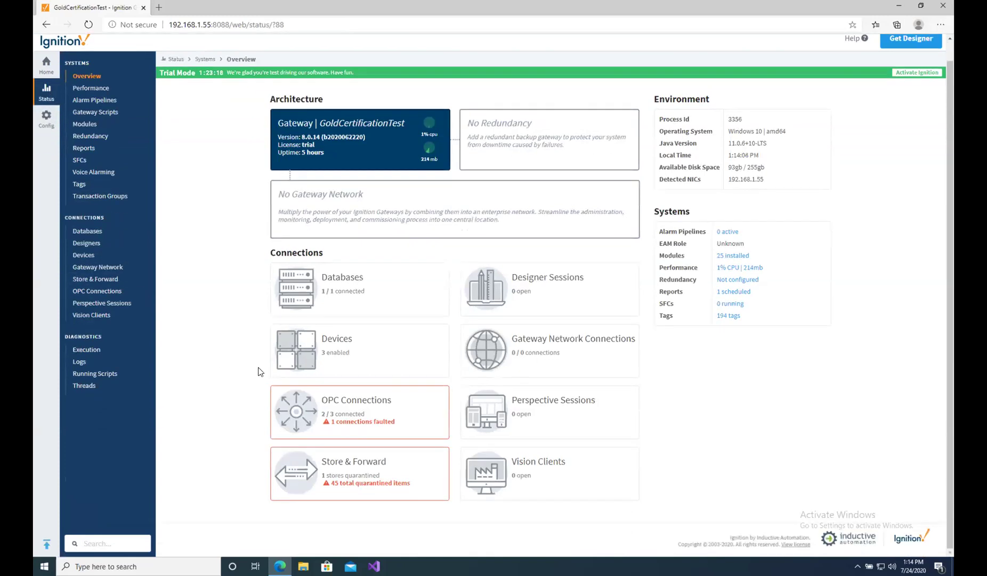
{"action": "left_click", "coordinate": [346, 411]}
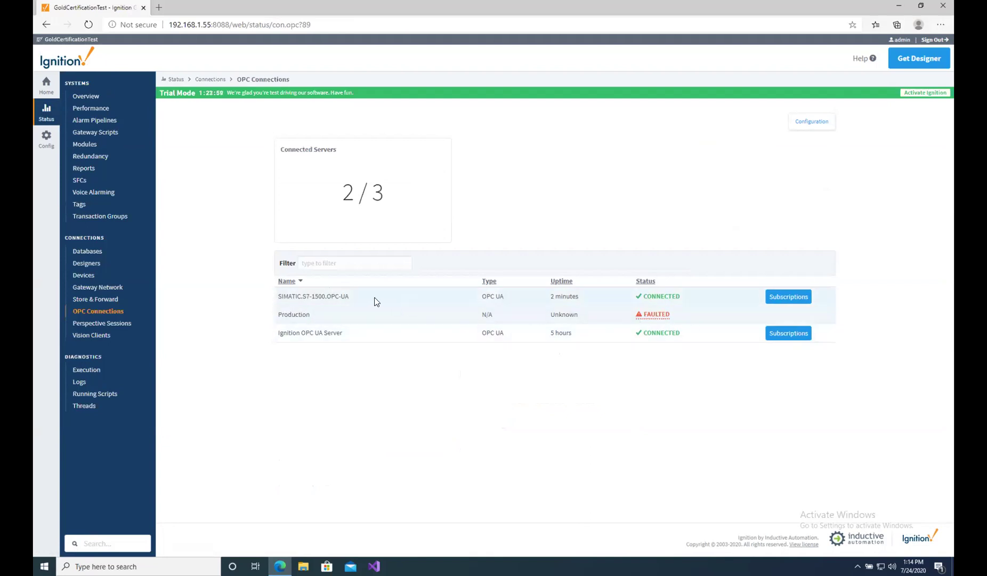
{"action": "left_click", "coordinate": [789, 297]}
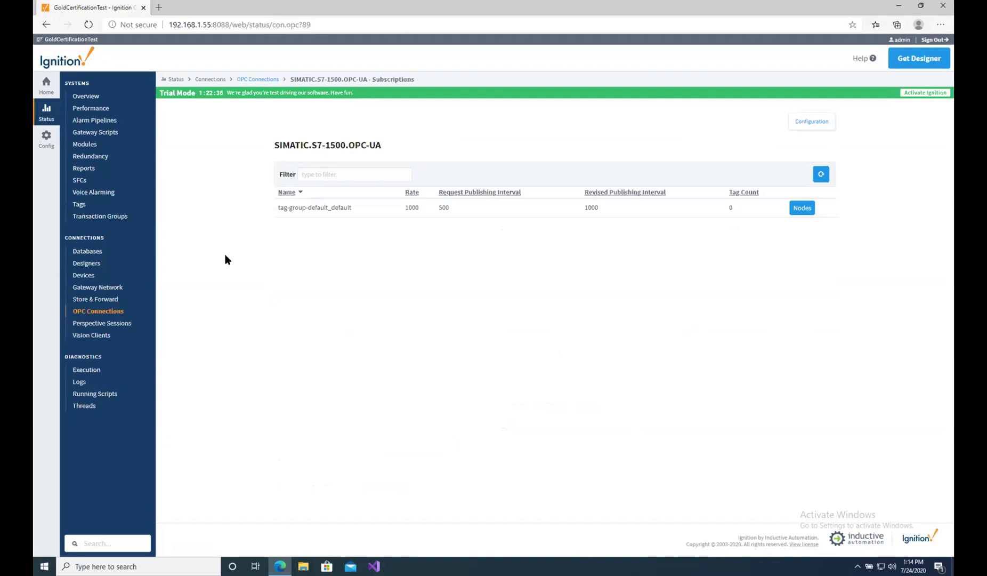
{"action": "left_click", "coordinate": [89, 279]}
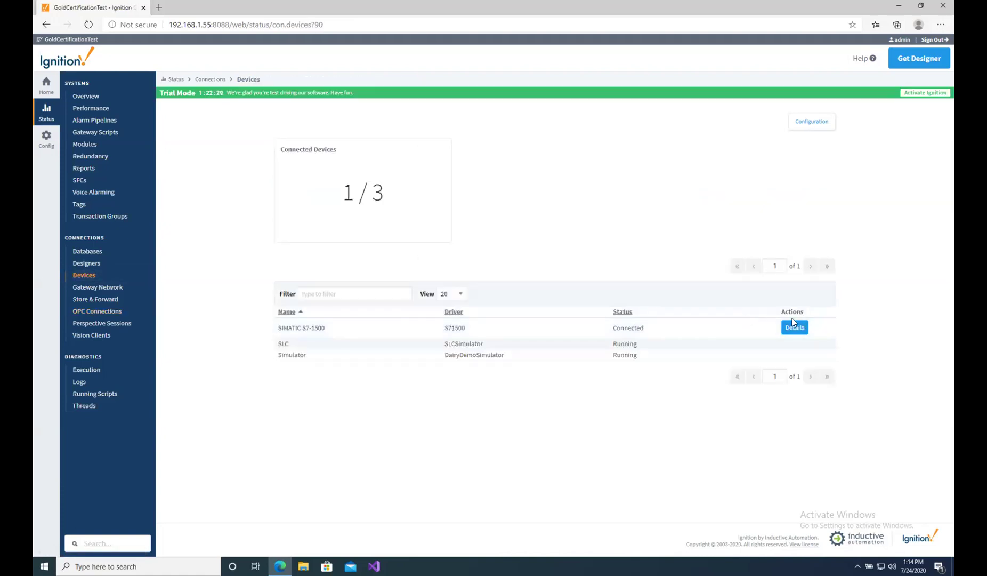
Check the SIMATIC S7-1500 device details, go back to the gateway home page and minimize Edge.
{"action": "left_click", "coordinate": [800, 332]}
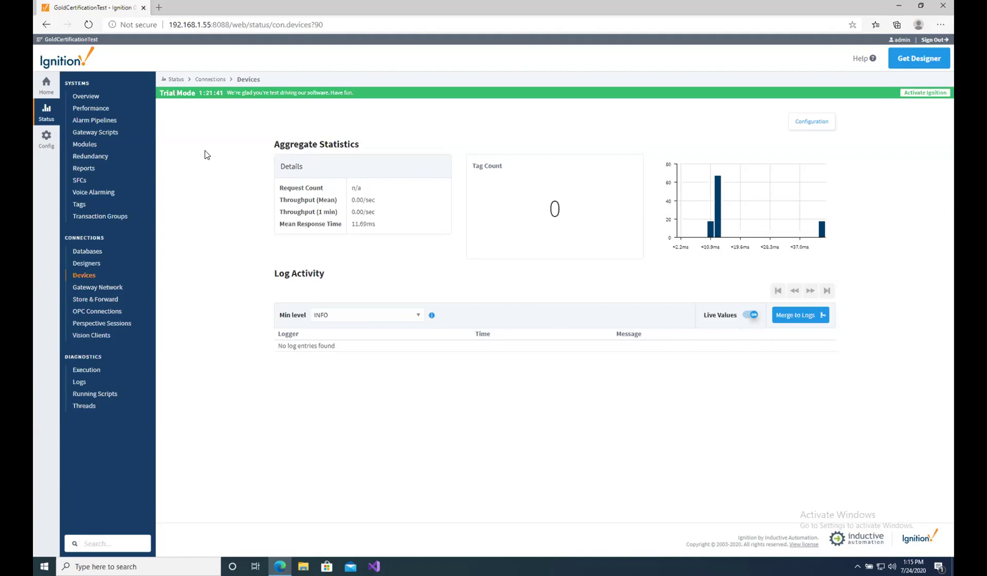
{"action": "left_click", "coordinate": [46, 93]}
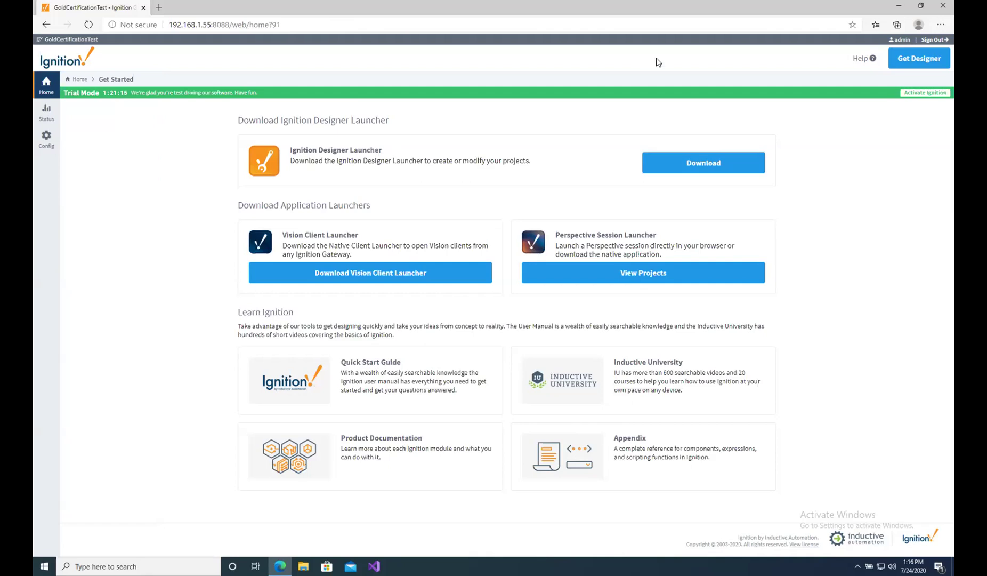
{"action": "left_click", "coordinate": [899, 8]}
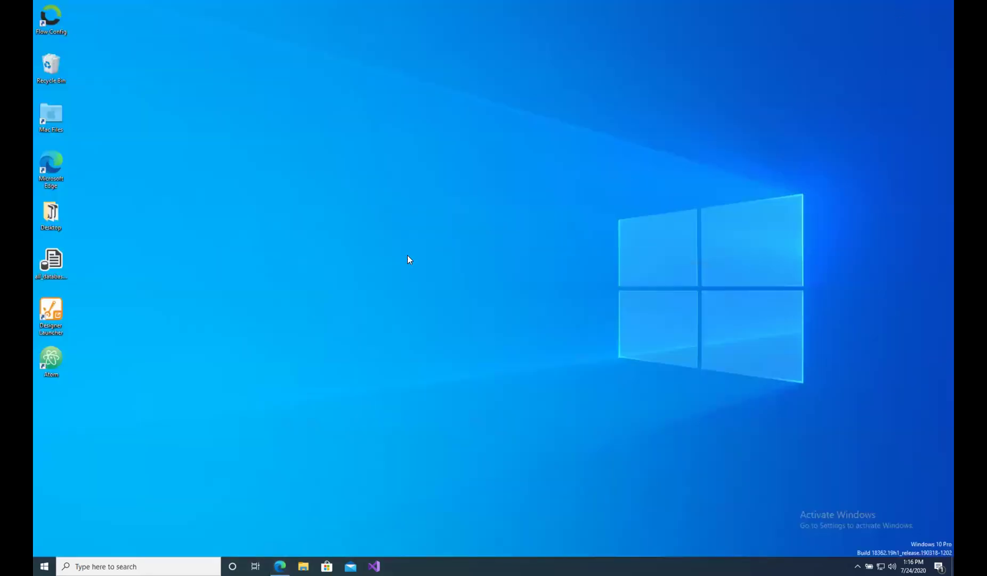
Launch the ACME INC designer from the Designer Launcher and sign in with the username and password.
{"action": "double_click", "coordinate": [52, 313]}
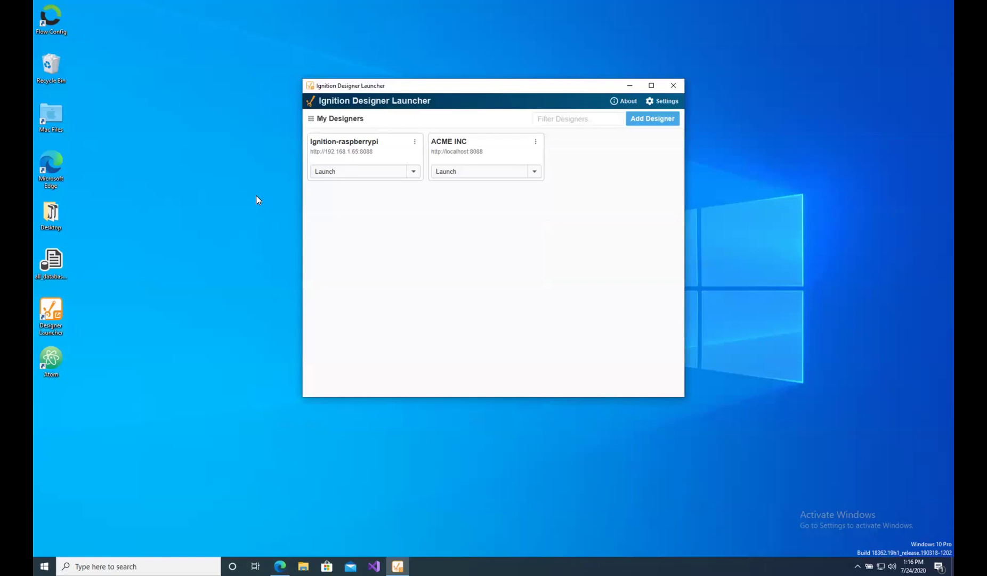
{"action": "left_click", "coordinate": [467, 173]}
{"action": "type", "text": "admin"}
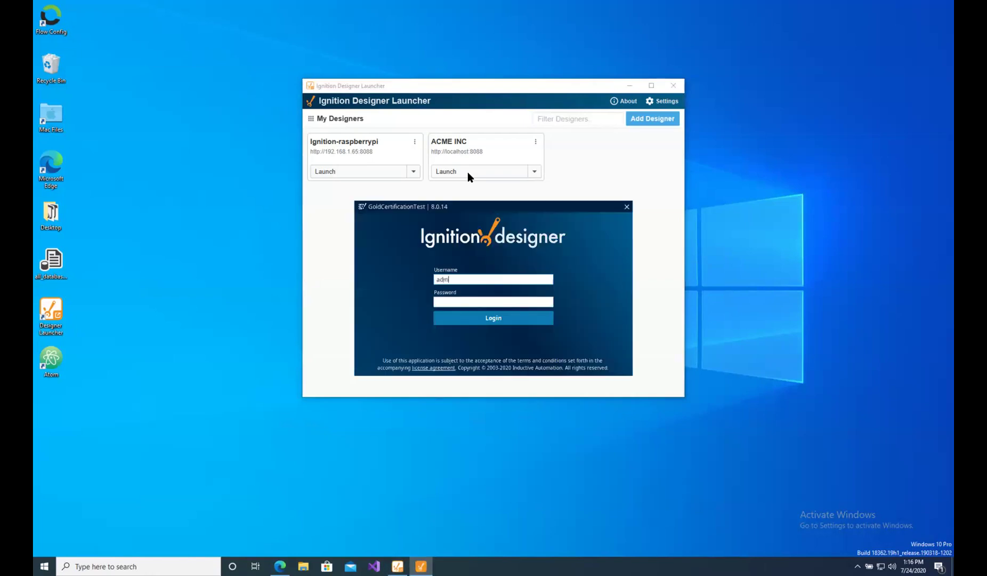
{"action": "left_click", "coordinate": [469, 300]}
{"action": "type", "text": "password"}
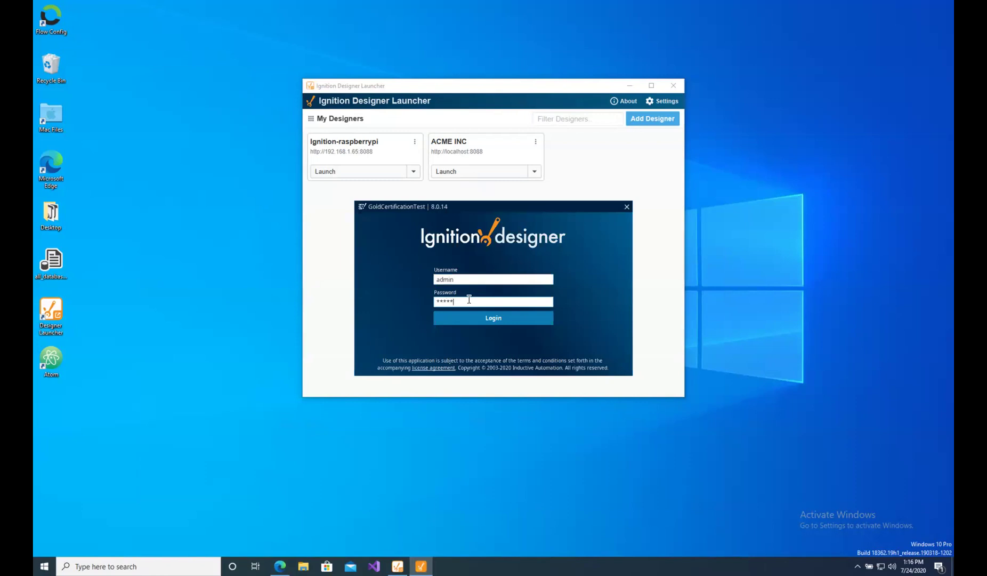
{"action": "left_click", "coordinate": [487, 322]}
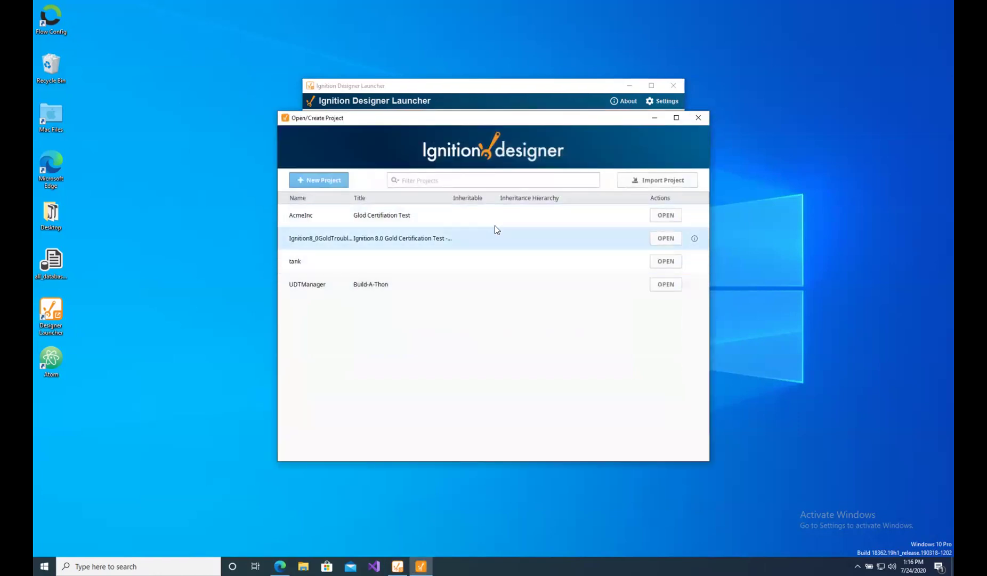
Open the AcmeInc project, close the OPC Browser panel via View, and expand Tags.
{"action": "left_click", "coordinate": [666, 215]}
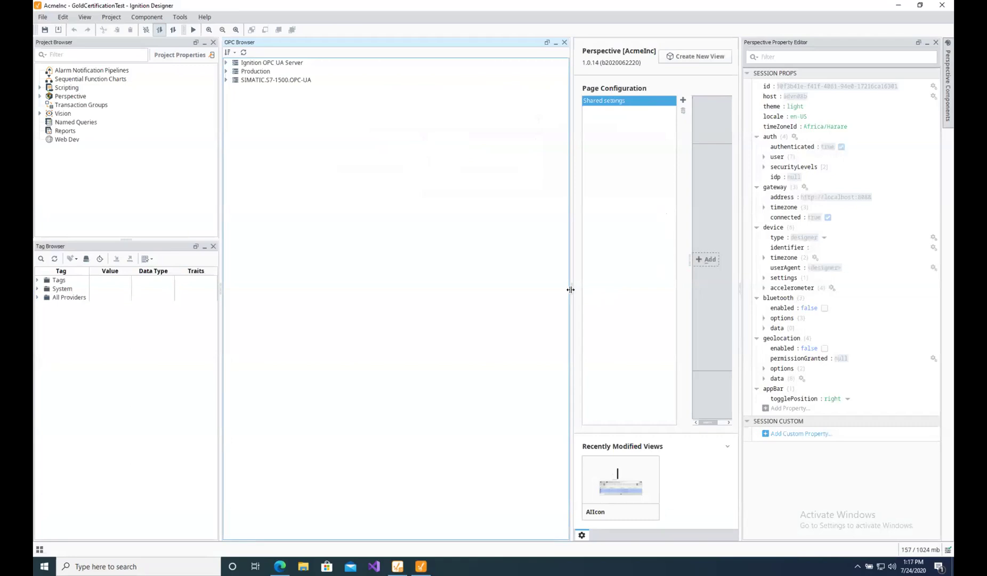
{"action": "left_click", "coordinate": [43, 17]}
{"action": "left_click", "coordinate": [81, 19]}
{"action": "left_click", "coordinate": [86, 34]}
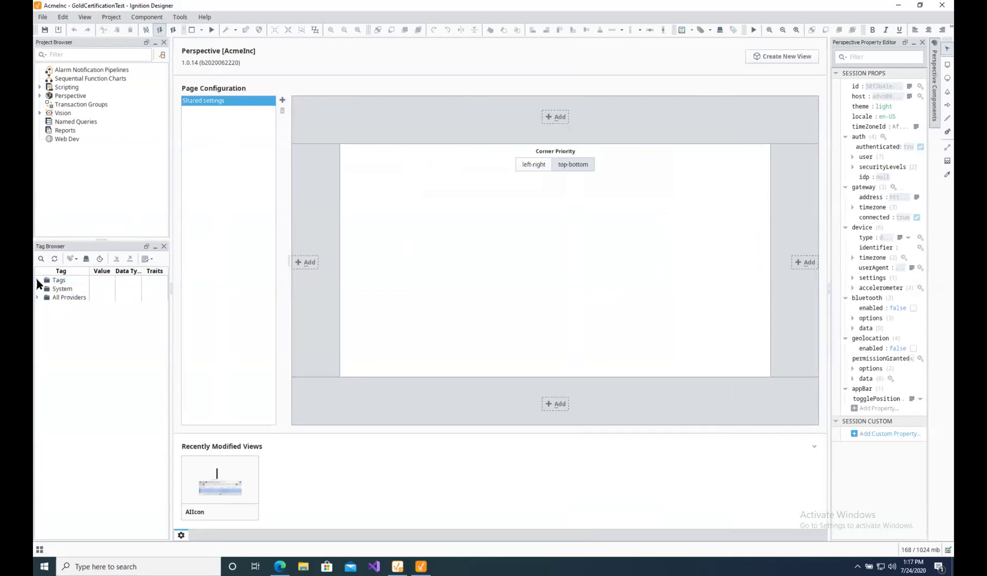
{"action": "left_click", "coordinate": [37, 281]}
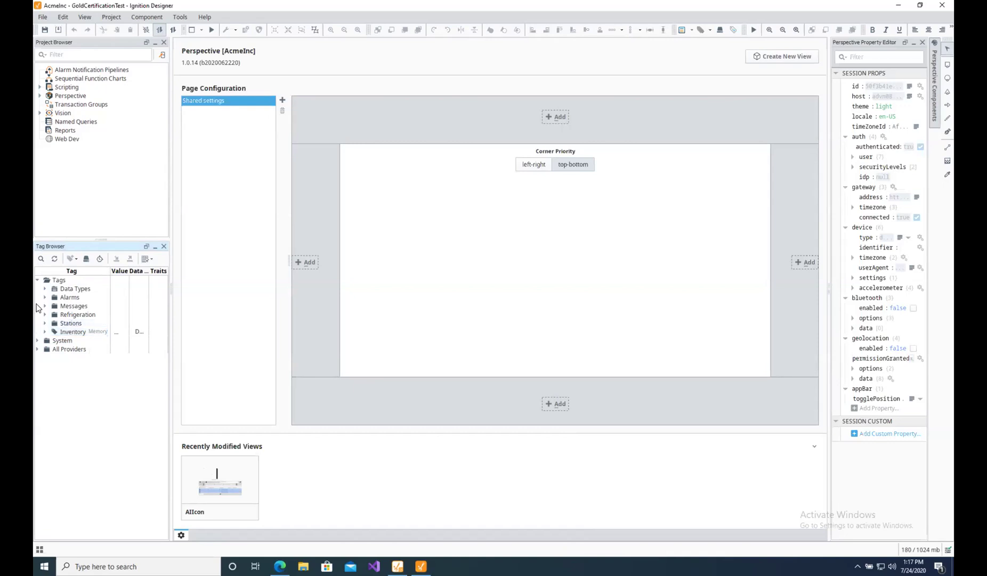
Open the Tag Group Editor and select the Default tag group.
{"action": "left_click", "coordinate": [99, 260]}
{"action": "left_click", "coordinate": [99, 260]}
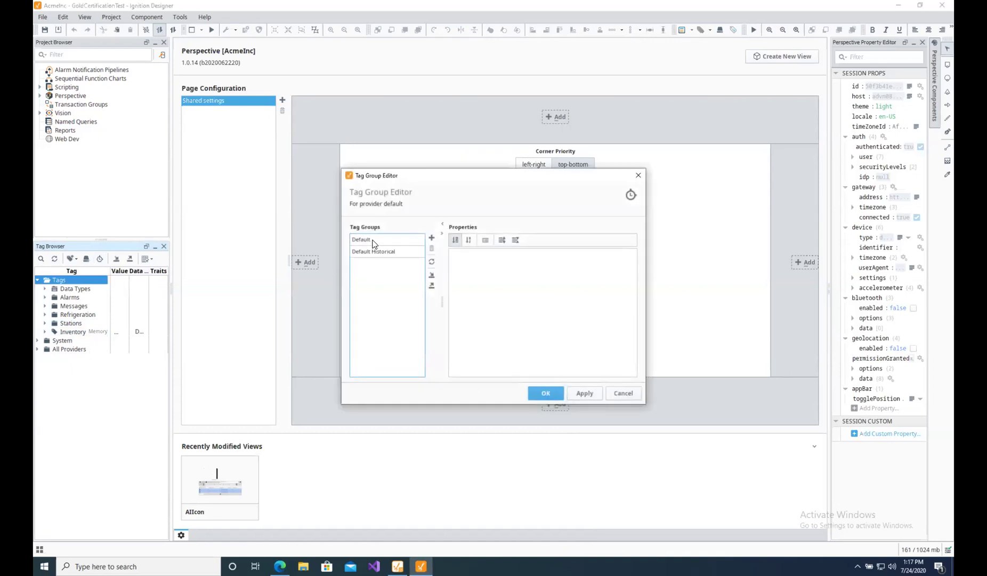
{"action": "left_click", "coordinate": [373, 243]}
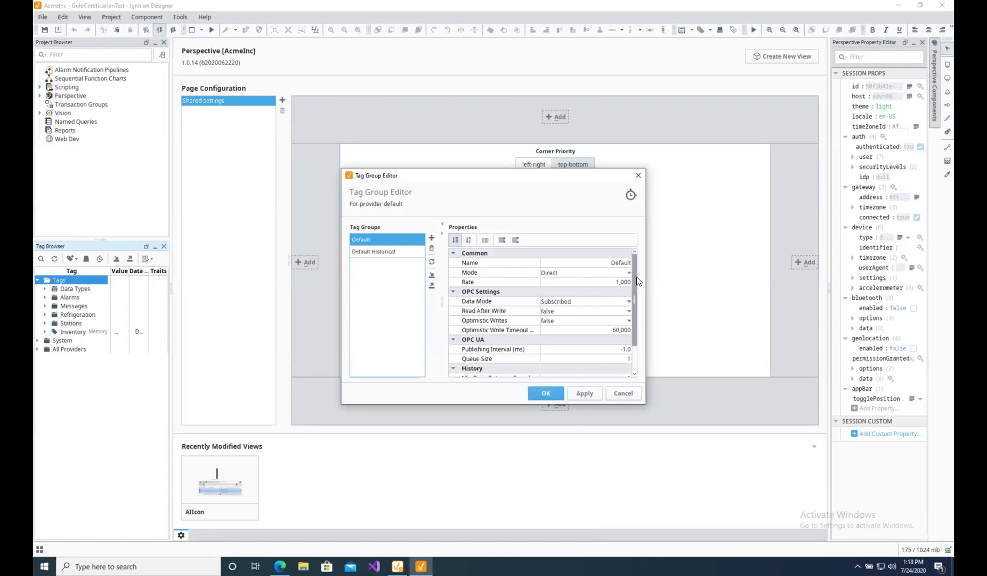
Set Default's Mode to Driven and view the Driving Expression editor, then cancel without saving.
{"action": "left_click", "coordinate": [628, 274]}
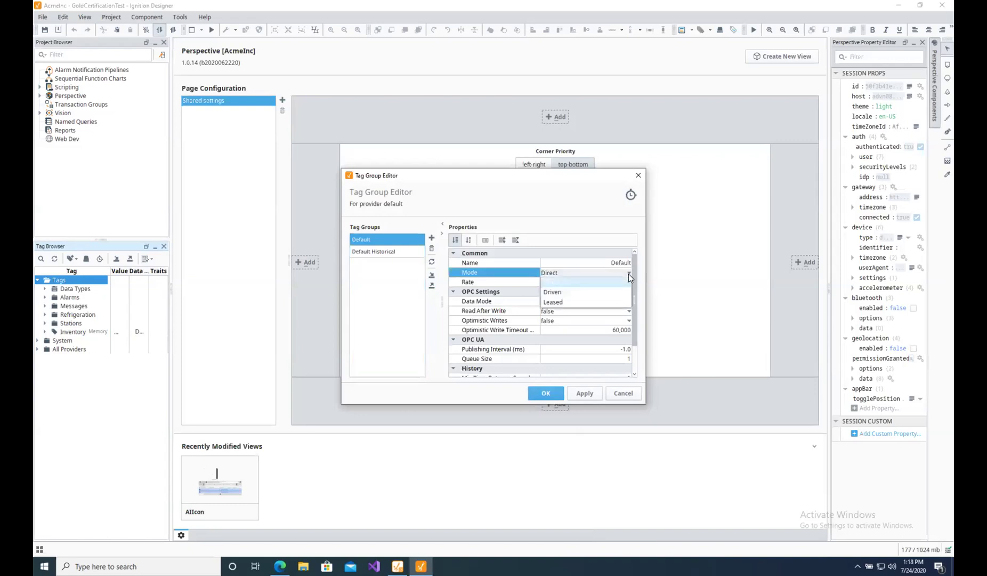
{"action": "left_click", "coordinate": [565, 292]}
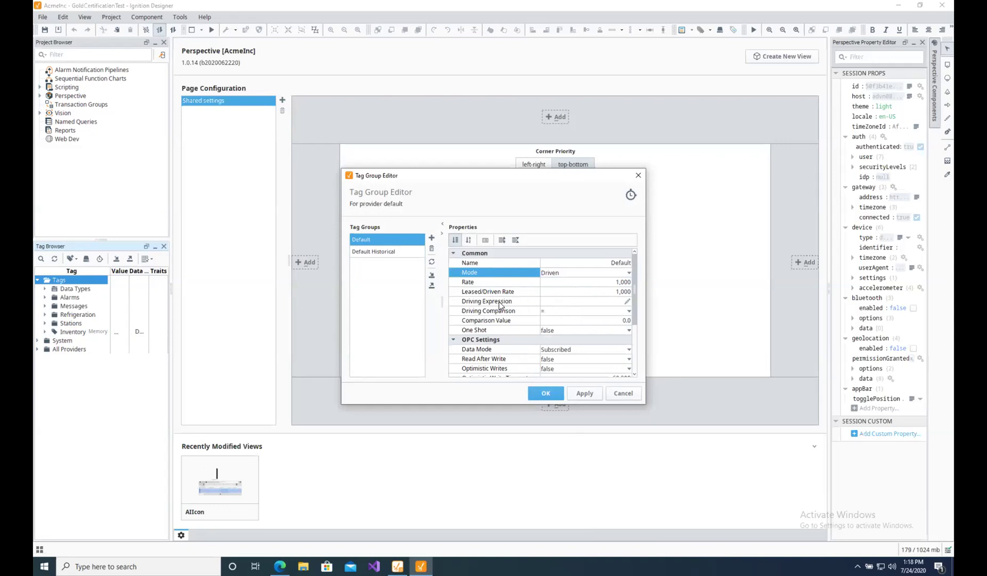
{"action": "left_click", "coordinate": [627, 302]}
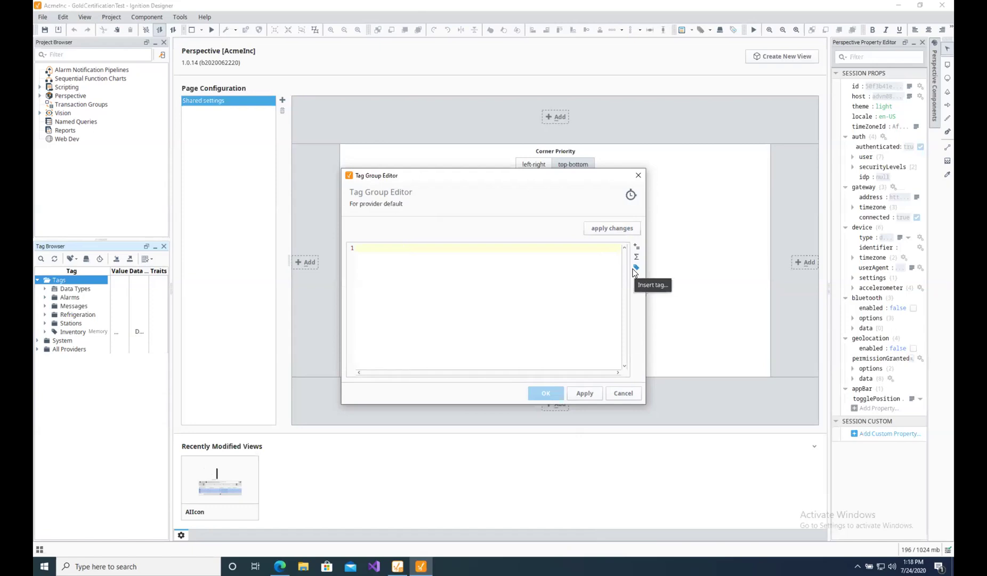
{"action": "left_click", "coordinate": [618, 394]}
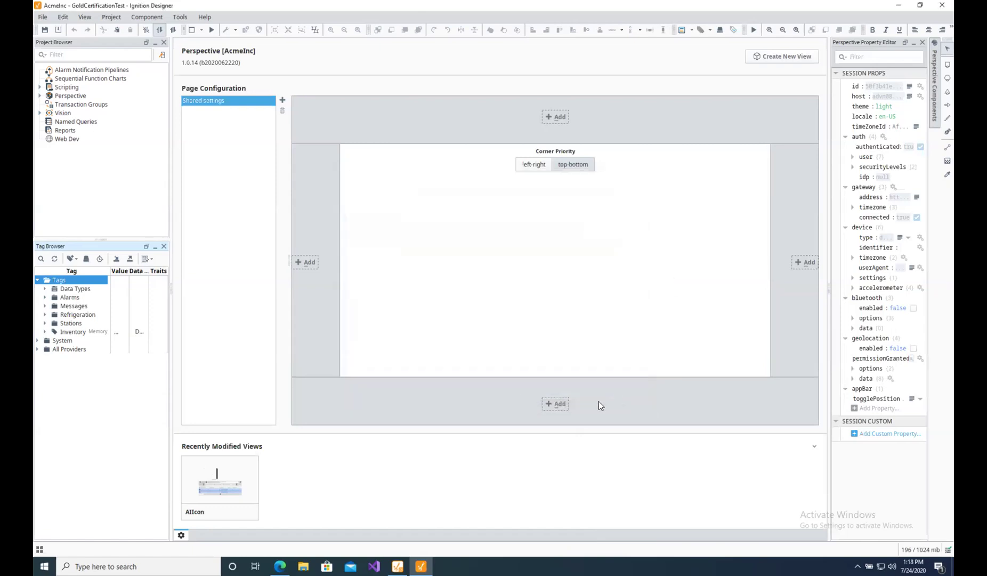
{"action": "left_click", "coordinate": [100, 259]}
Select the Default tag group and change its Mode from Driven to Leased.
{"action": "left_click", "coordinate": [394, 241]}
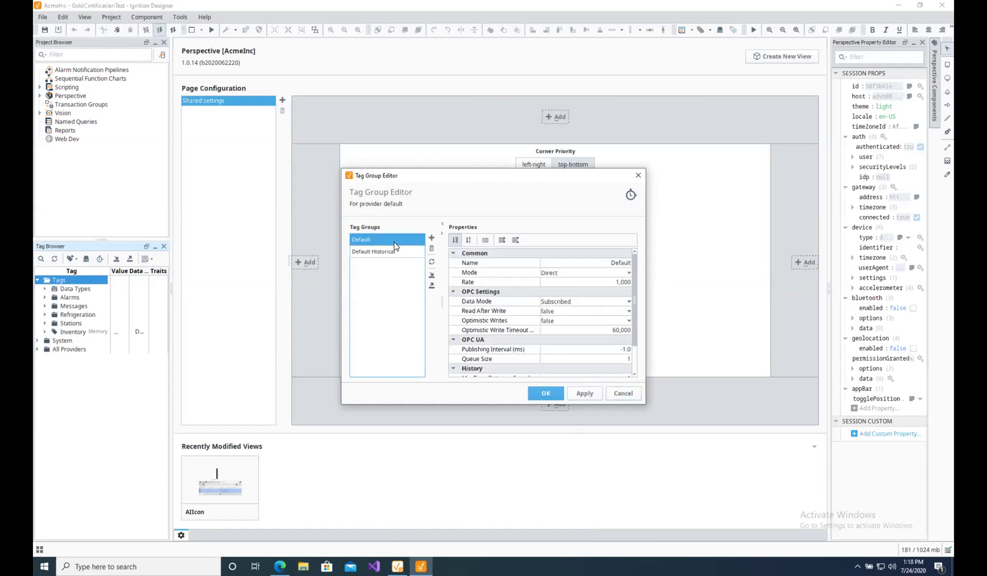
{"action": "left_click", "coordinate": [625, 271]}
{"action": "left_click", "coordinate": [579, 288]}
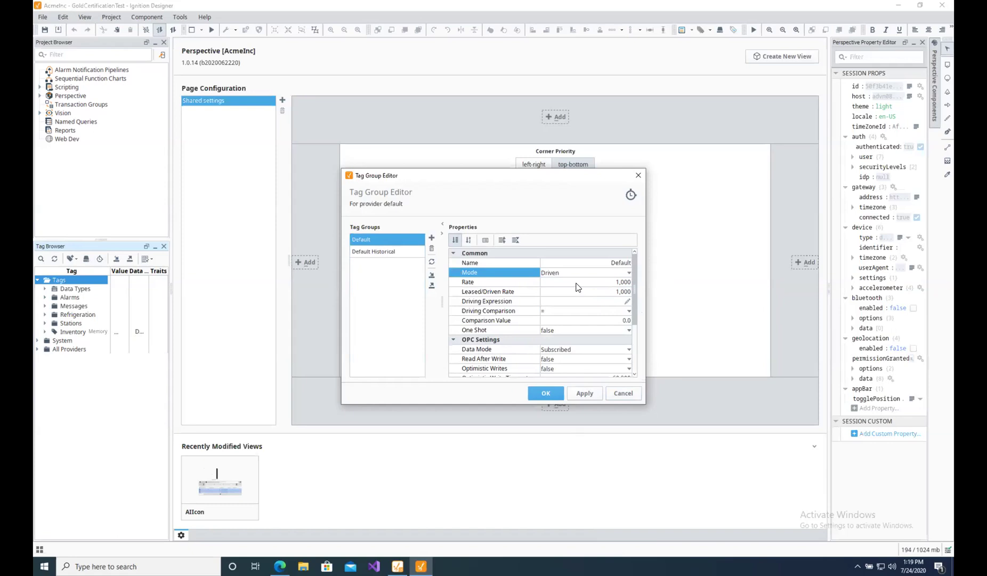
{"action": "left_click", "coordinate": [620, 274]}
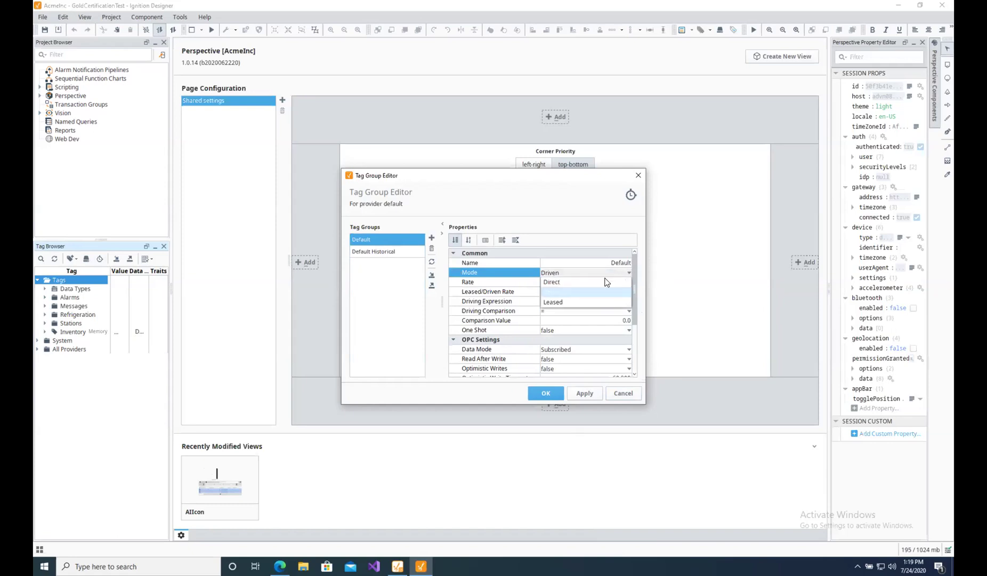
{"action": "left_click", "coordinate": [559, 304]}
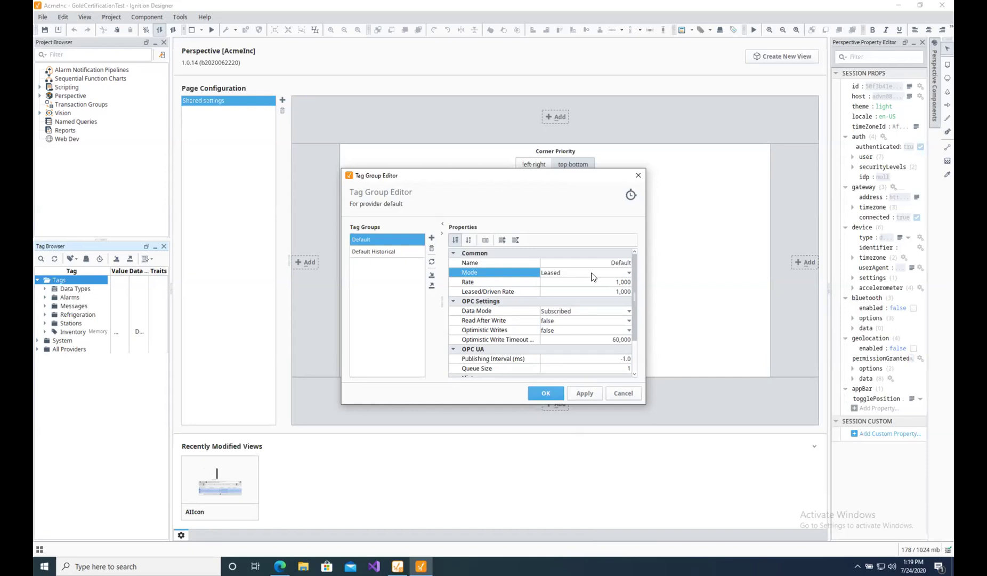
Inspect the Default Historical tag group's Mode choices (Direct), then cancel the Tag Group Editor.
{"action": "left_click", "coordinate": [374, 254]}
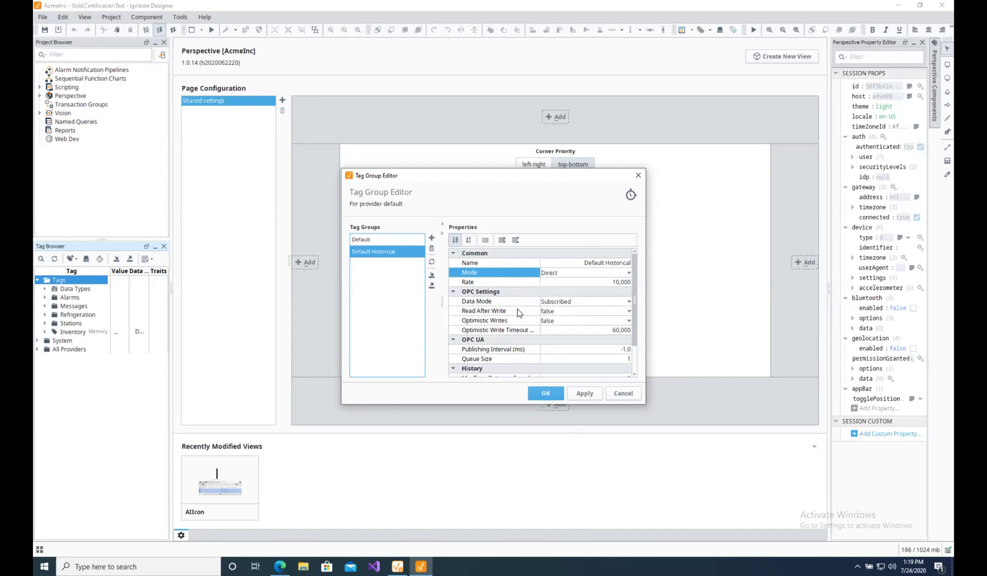
{"action": "left_click", "coordinate": [629, 272]}
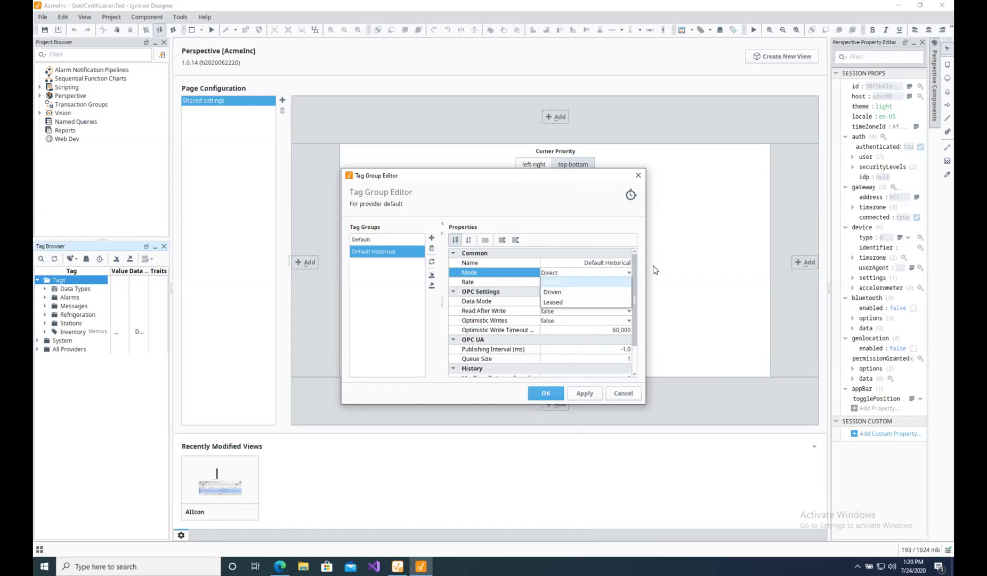
{"action": "left_click", "coordinate": [635, 396]}
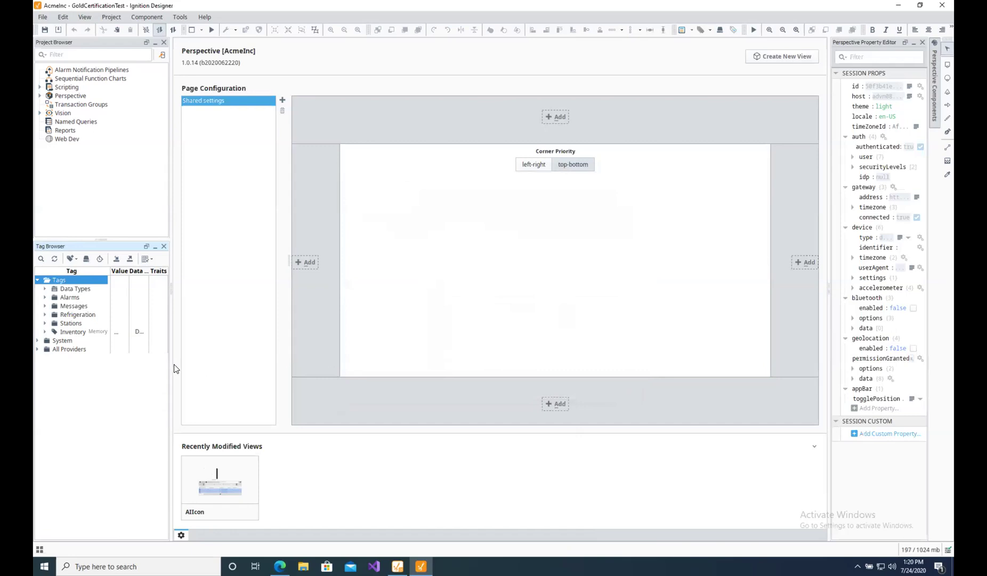
Open the OPC Browser panel with the Browse OPC Servers icon.
{"action": "left_click", "coordinate": [87, 258]}
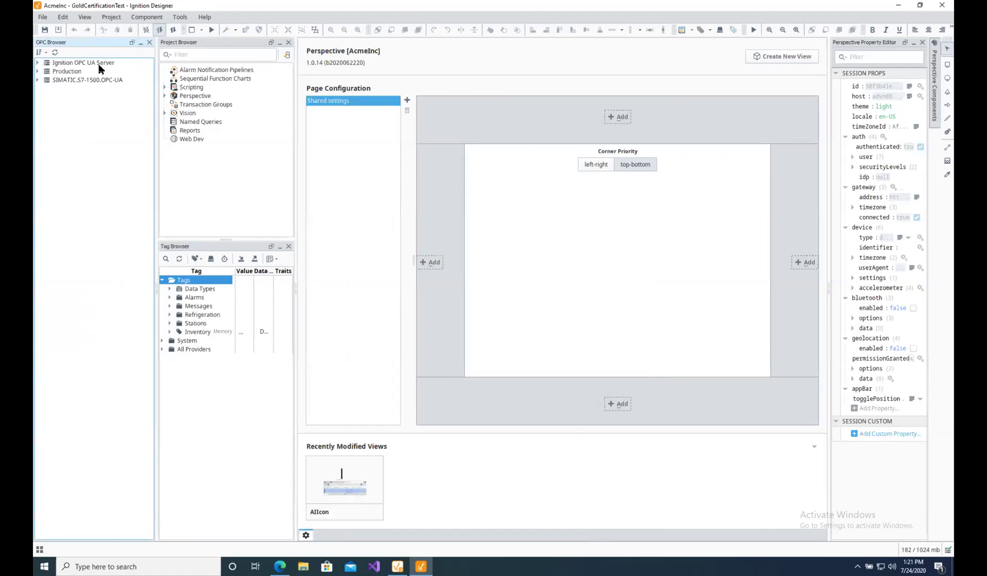
Expand Ignition OPC UA Server > Devices > [SIMATIC S7-1500] > [Diagnostics] in the OPC browser.
{"action": "left_click", "coordinate": [99, 64]}
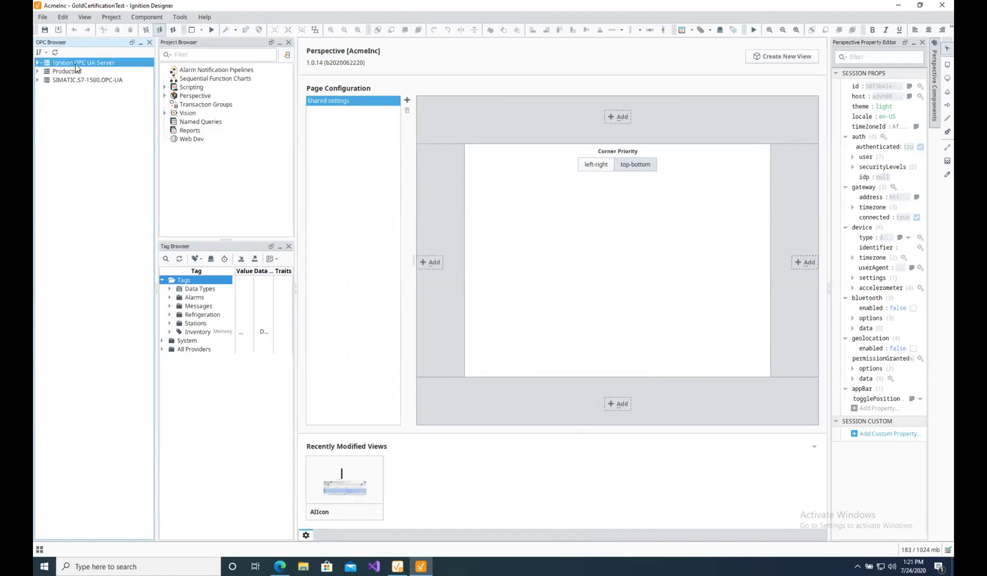
{"action": "left_click", "coordinate": [38, 63]}
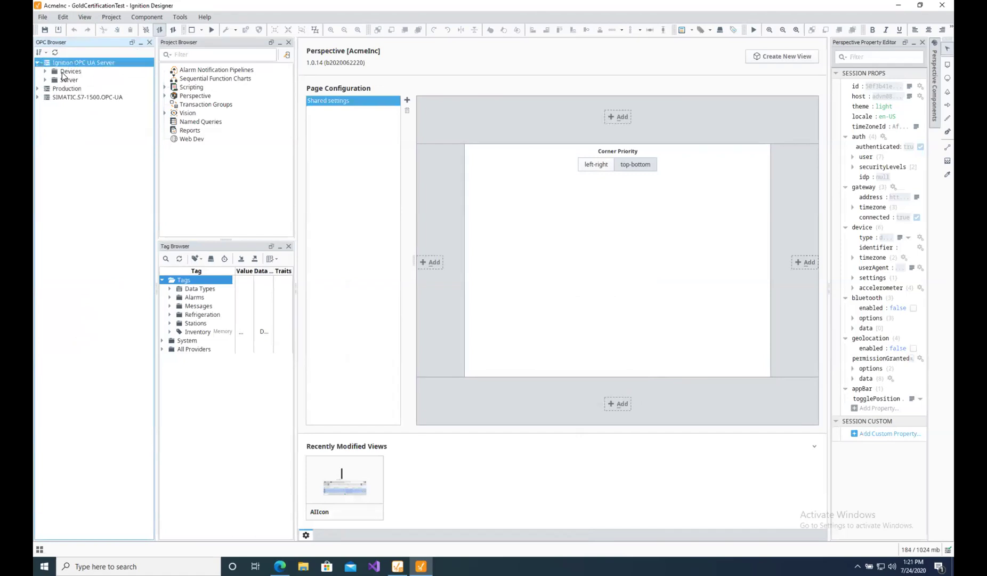
{"action": "left_click", "coordinate": [45, 73]}
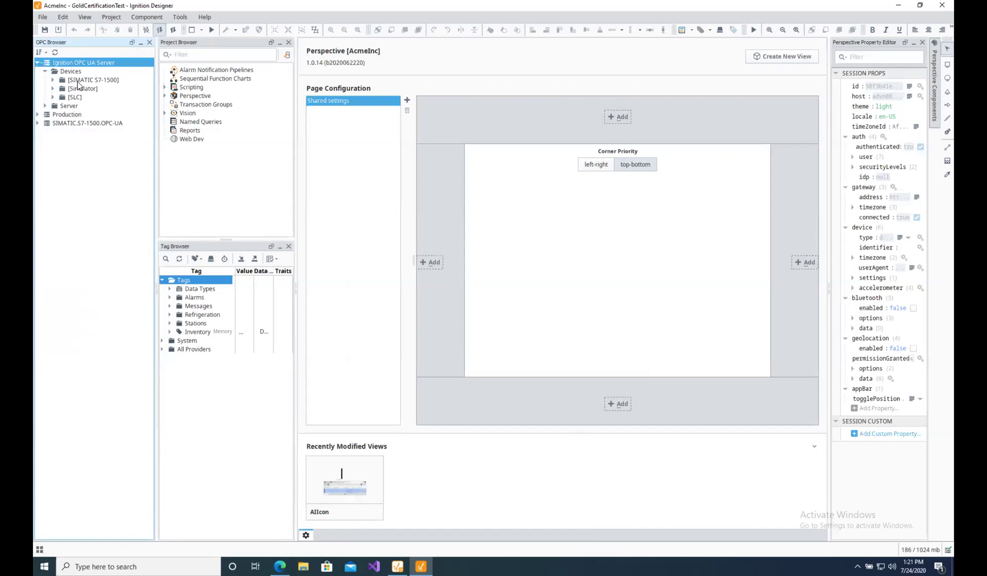
{"action": "left_click", "coordinate": [59, 80]}
{"action": "left_click", "coordinate": [52, 80]}
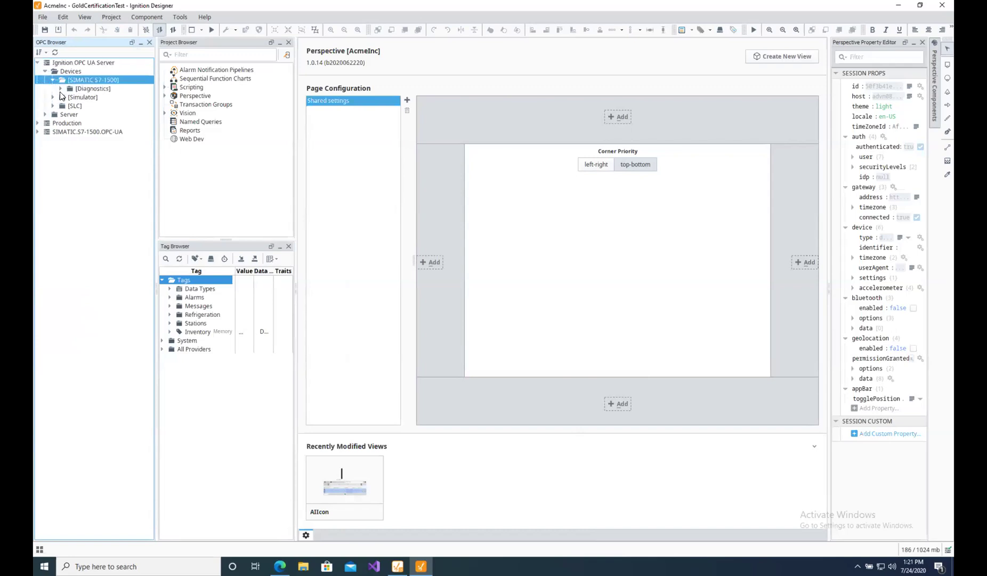
{"action": "left_click", "coordinate": [61, 88]}
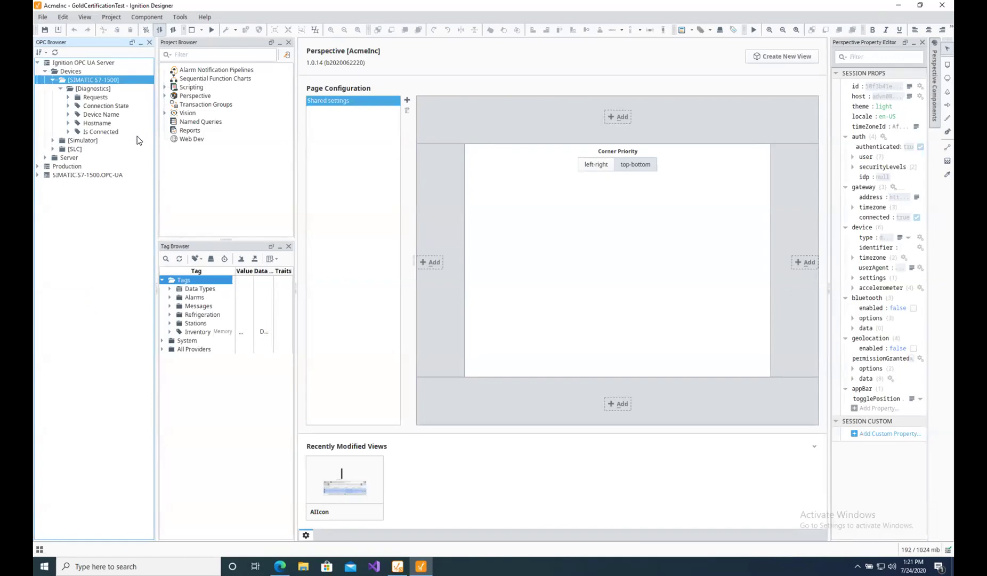
Expand SIMATIC.S7-1500.OPC-UA through DeviceSet, plcDMill, DataBlocksInstance and DM_WE070 to Static, widening the browser.
{"action": "left_click", "coordinate": [38, 174]}
{"action": "left_click", "coordinate": [45, 183]}
{"action": "left_click", "coordinate": [52, 193]}
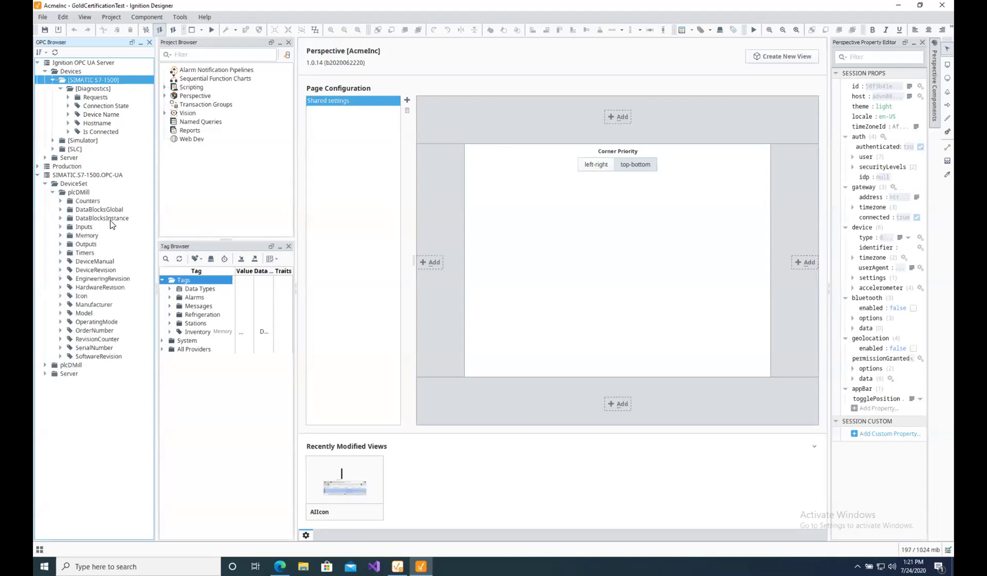
{"action": "left_click", "coordinate": [61, 218]}
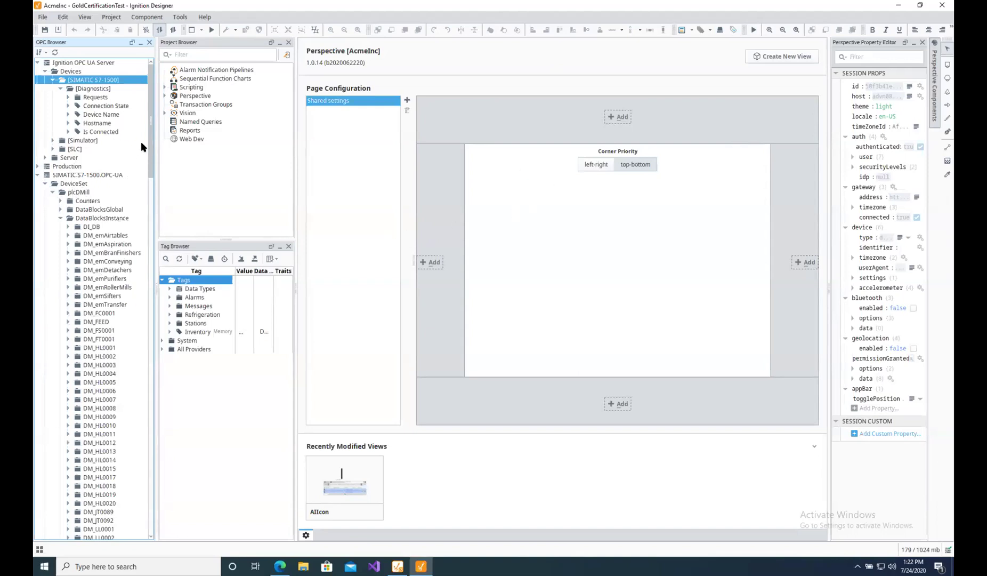
{"action": "left_click_drag", "start_coordinate": [150, 128], "coordinate": [142, 462]}
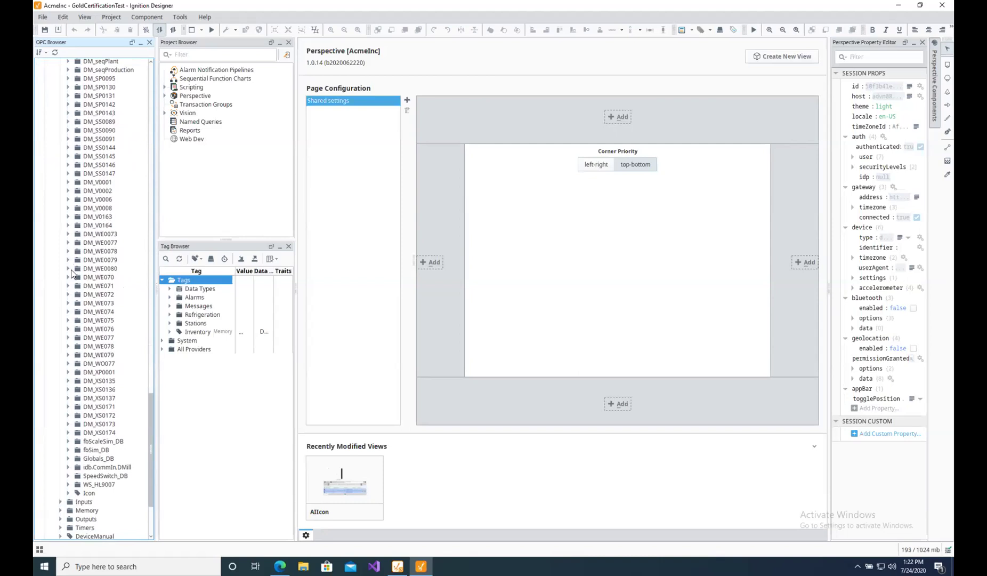
{"action": "left_click", "coordinate": [68, 278]}
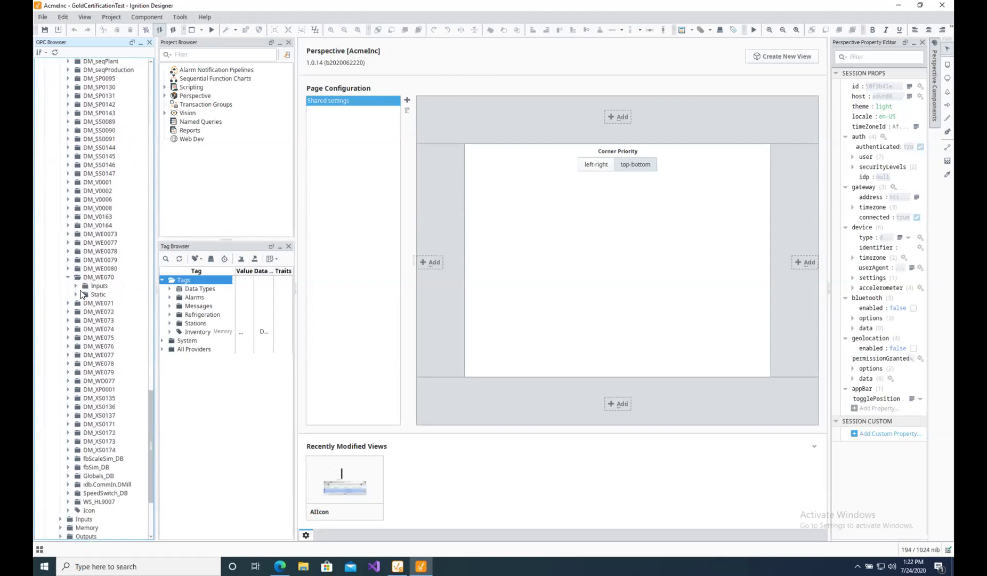
{"action": "left_click", "coordinate": [76, 294]}
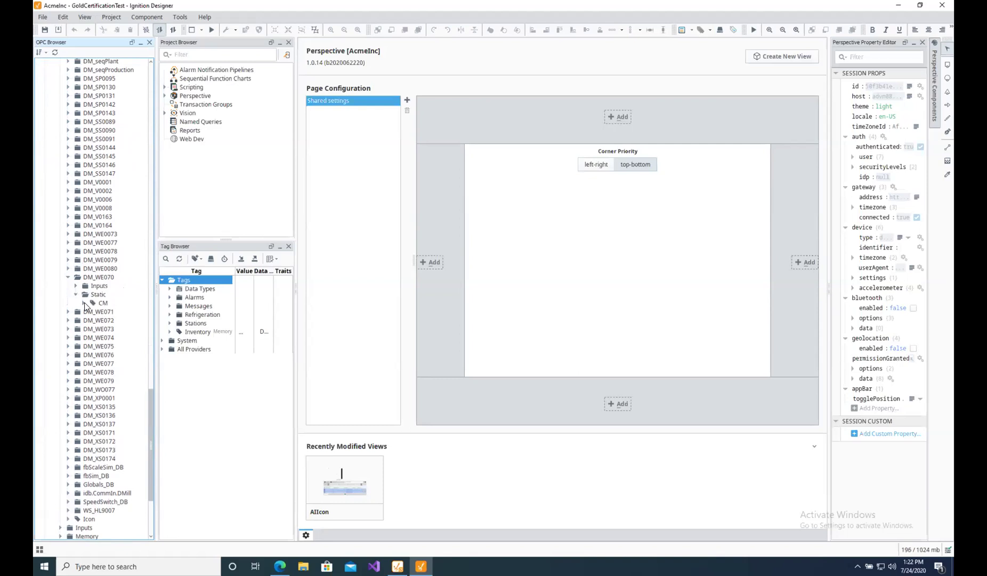
{"action": "left_click_drag", "start_coordinate": [156, 287], "coordinate": [200, 288]}
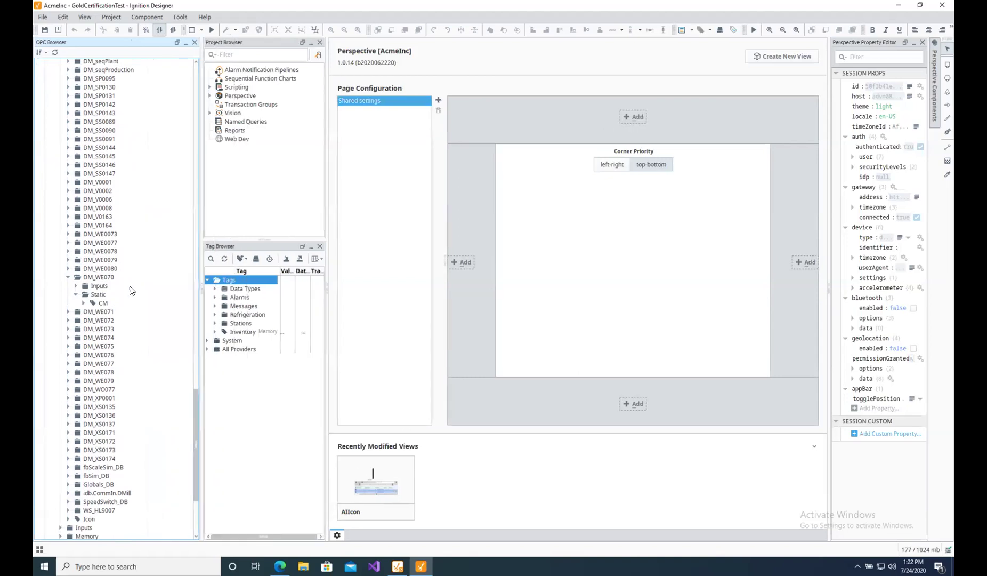
Expand CM and browse its Sts, Alarms and Alarms > Cfg tags.
{"action": "left_click", "coordinate": [84, 303]}
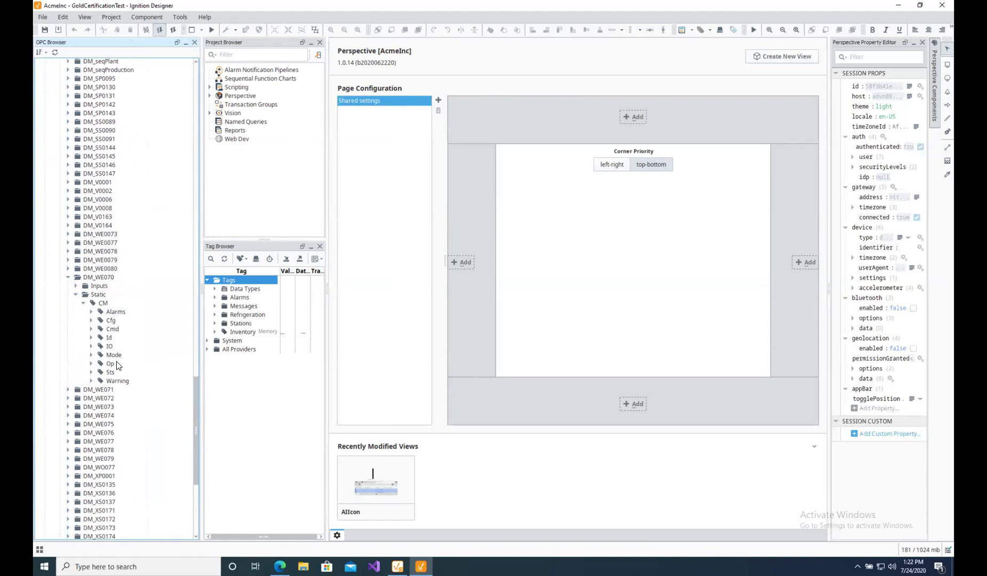
{"action": "left_click", "coordinate": [91, 372]}
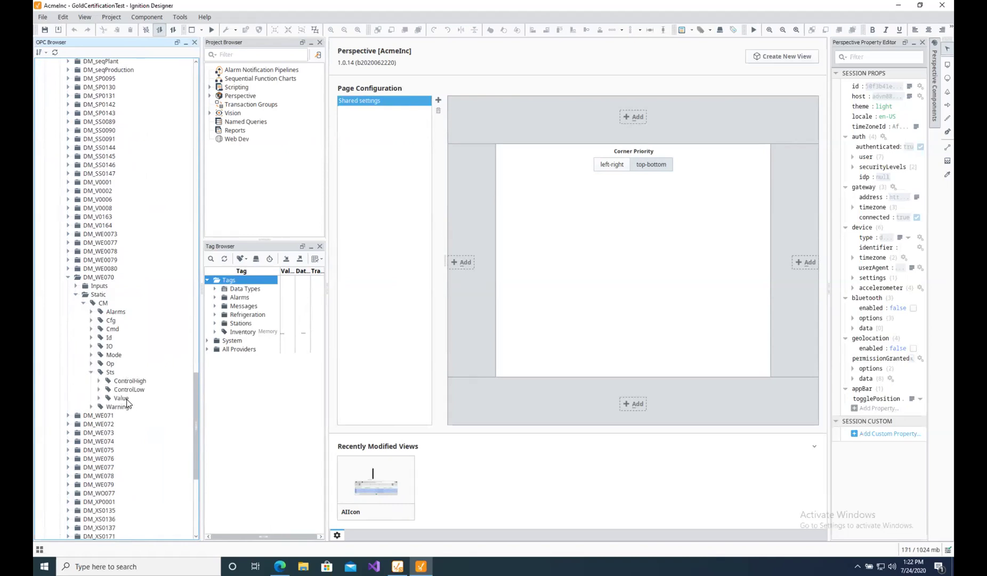
{"action": "left_click", "coordinate": [91, 311]}
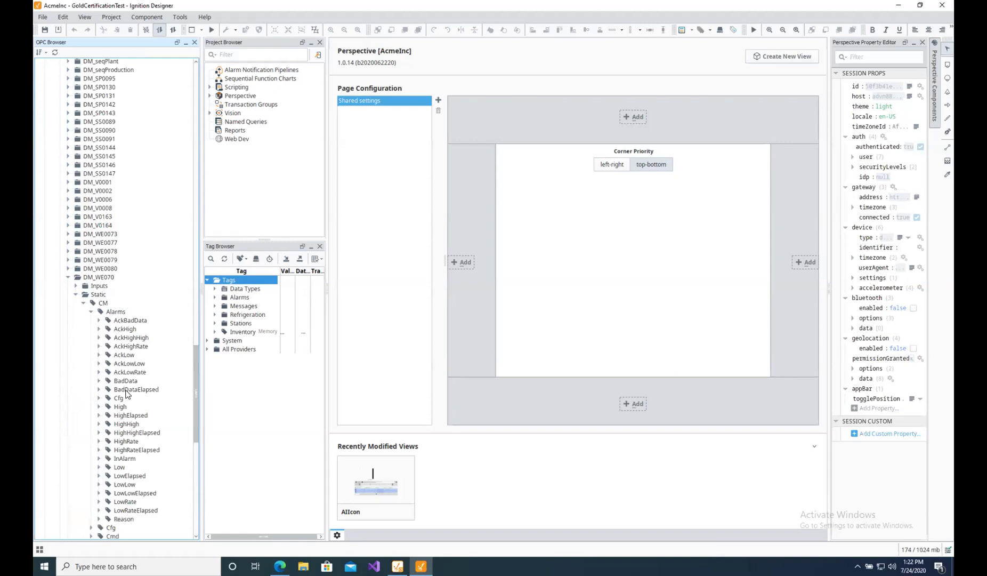
{"action": "left_click", "coordinate": [98, 398]}
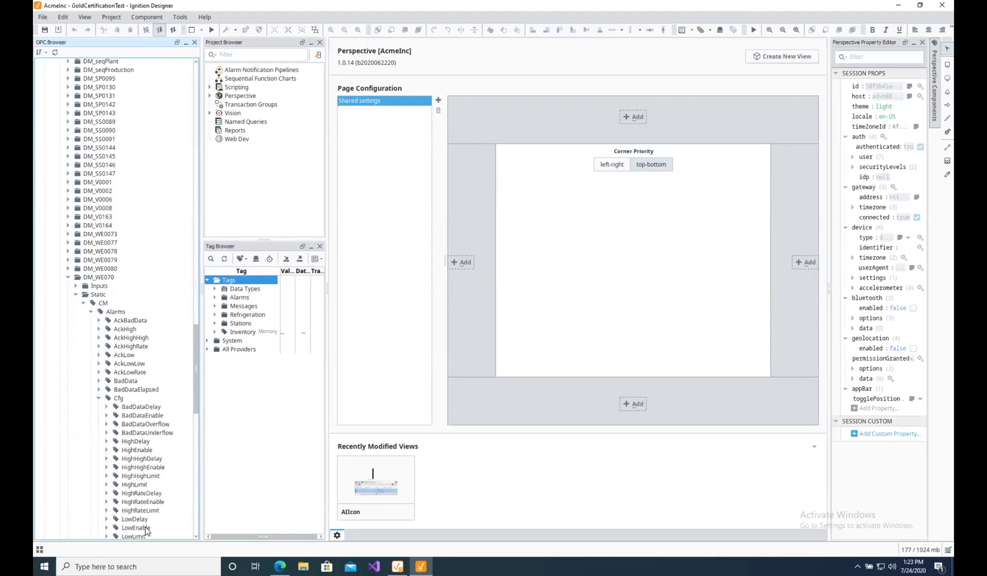
{"action": "scroll", "coordinate": [147, 448], "scroll_direction": "down", "scroll_amount": 6}
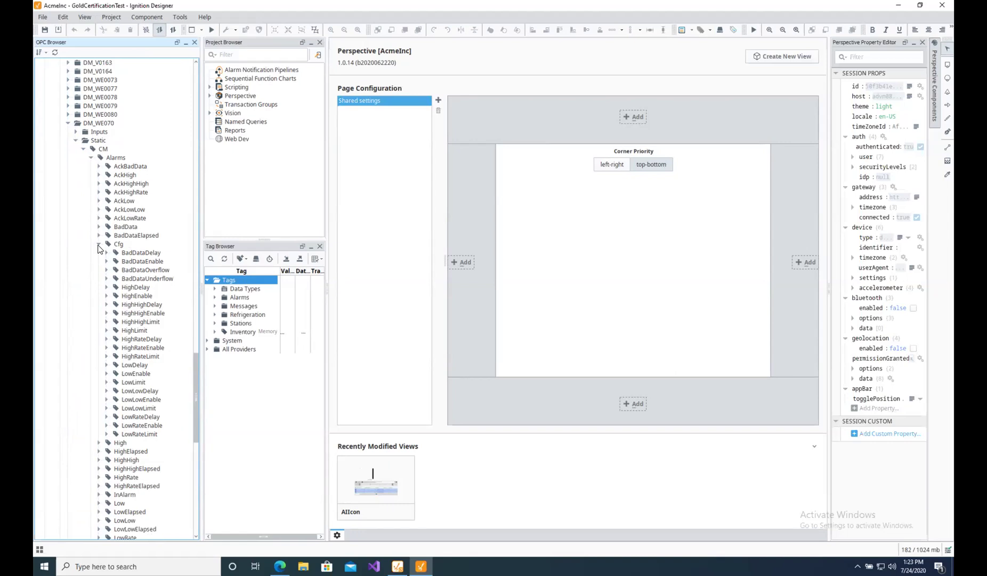
Collapse Cfg, Alarms and Sts so CM shows only its nine folders.
{"action": "left_click", "coordinate": [98, 245]}
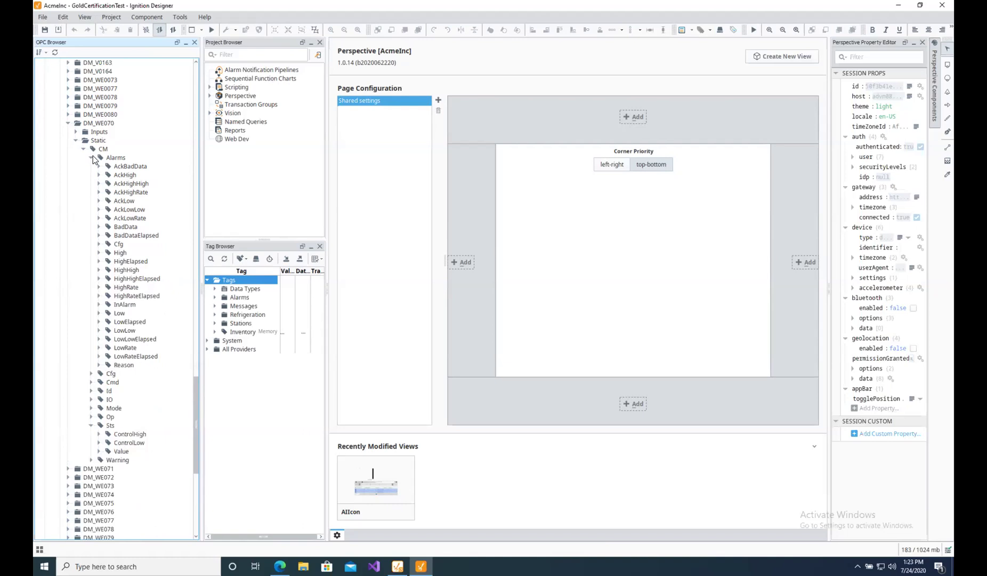
{"action": "left_click", "coordinate": [92, 157]}
{"action": "left_click", "coordinate": [90, 218]}
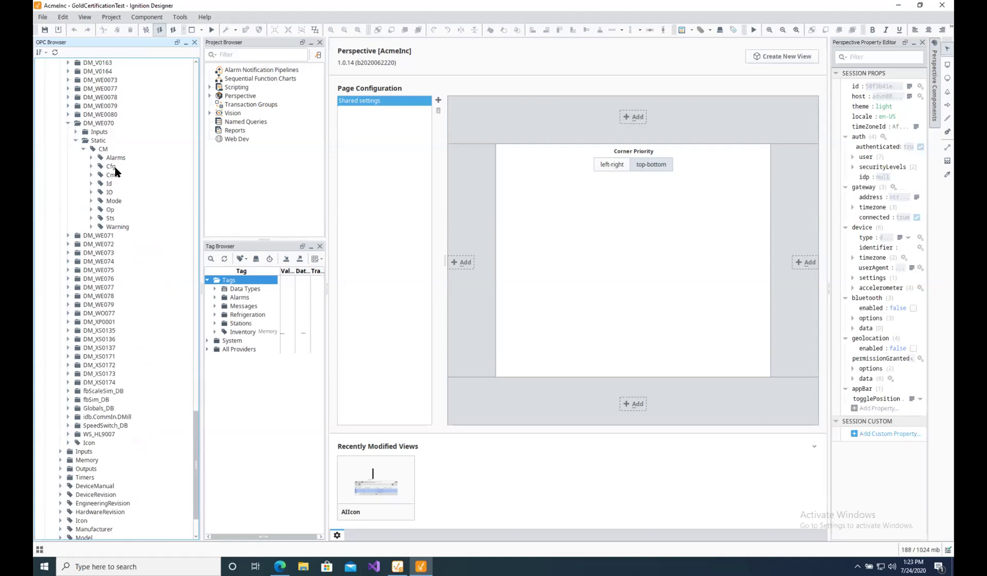
Create a top-level tag folder called Tech under Tags.
{"action": "right_click", "coordinate": [229, 285]}
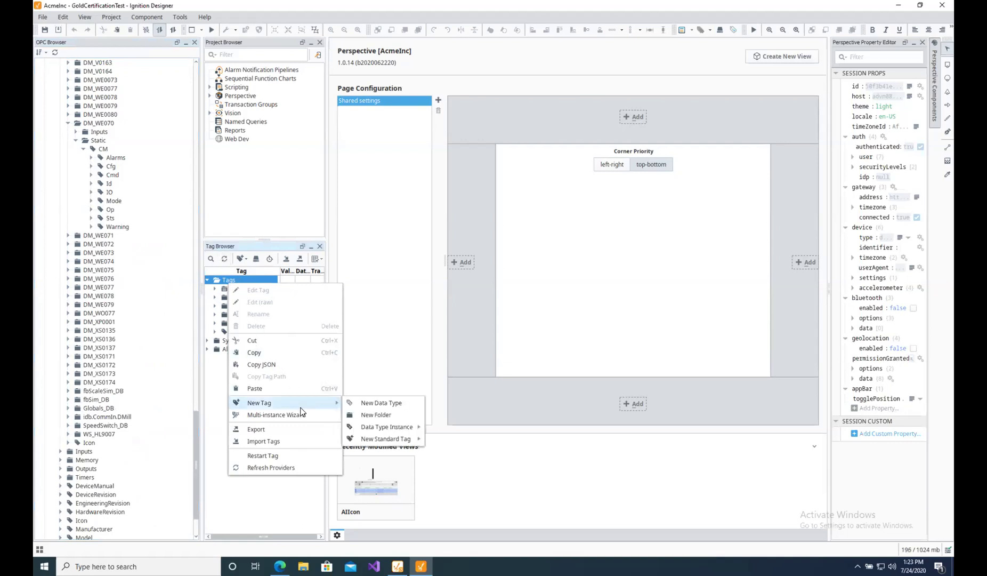
{"action": "mouse_move", "coordinate": [308, 404]}
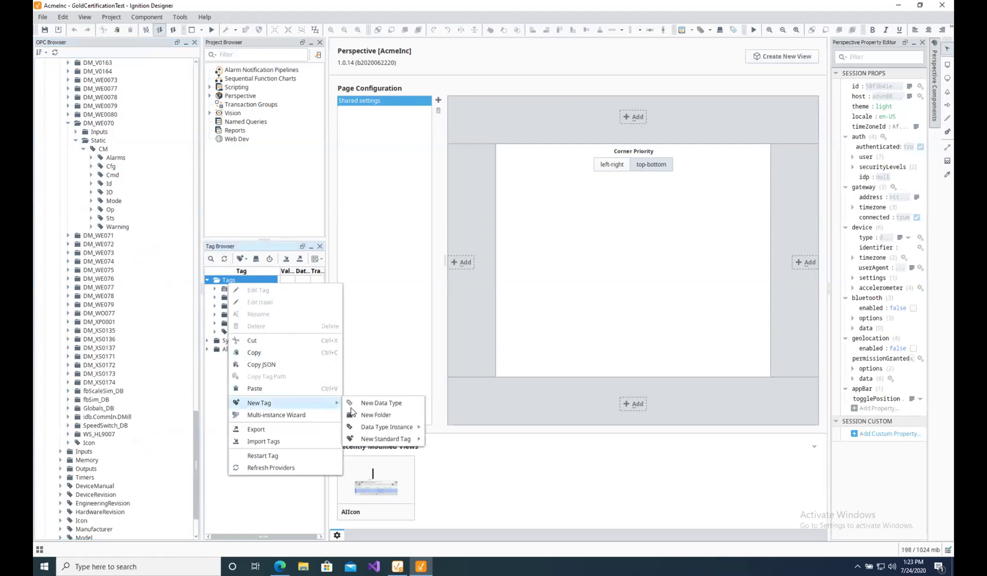
{"action": "left_click", "coordinate": [382, 415]}
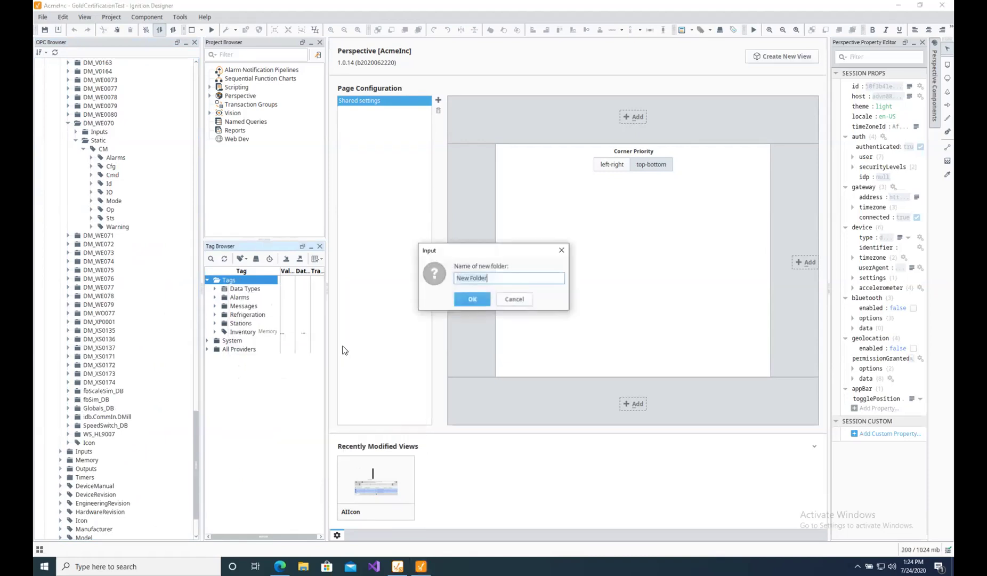
{"action": "left_click", "coordinate": [459, 297]}
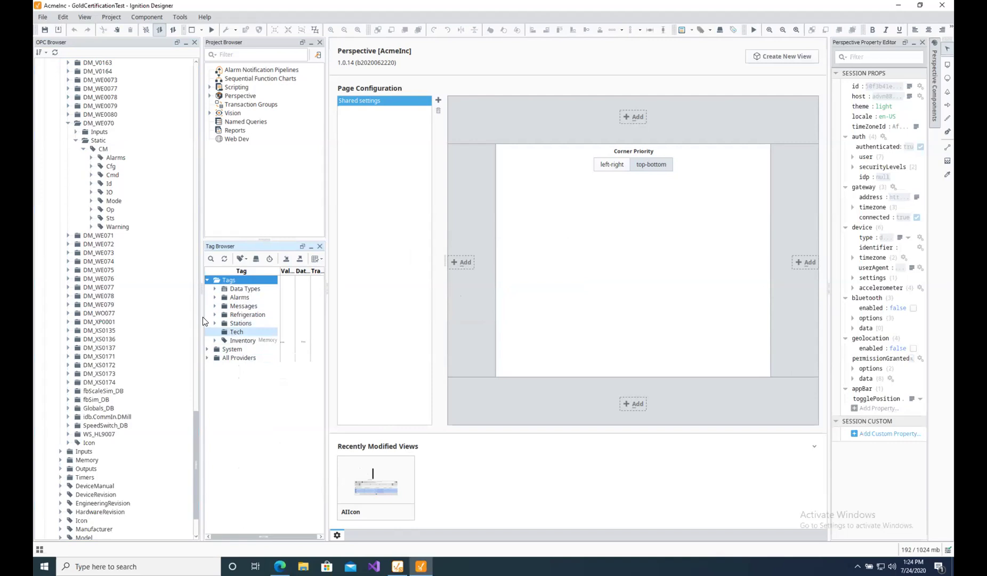
Drag the DM_WE070 Sts Value OPC tag into Tech and widen the list to show its Float value.
{"action": "left_click", "coordinate": [92, 218]}
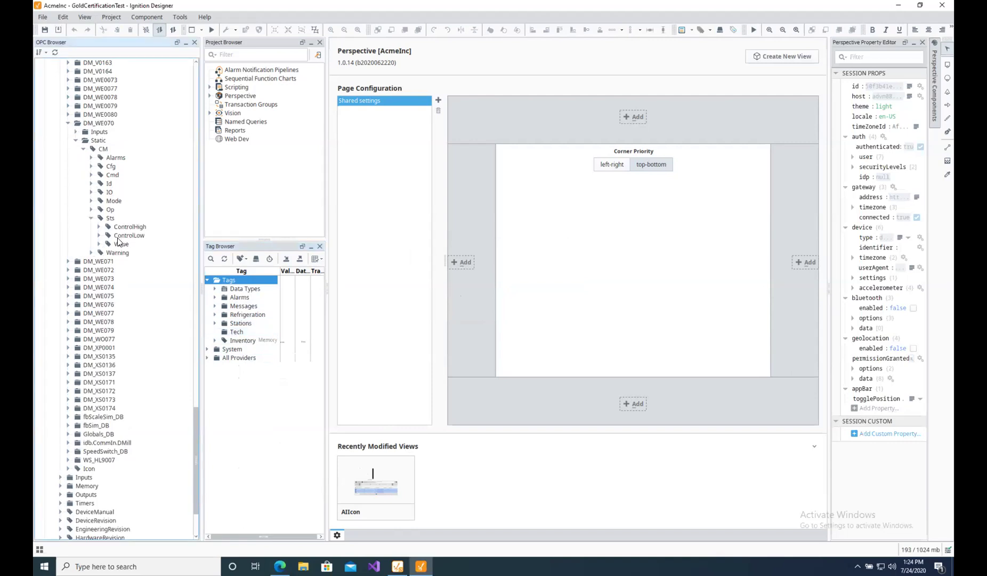
{"action": "left_click_drag", "start_coordinate": [120, 243], "coordinate": [216, 335]}
{"action": "left_click", "coordinate": [213, 331]}
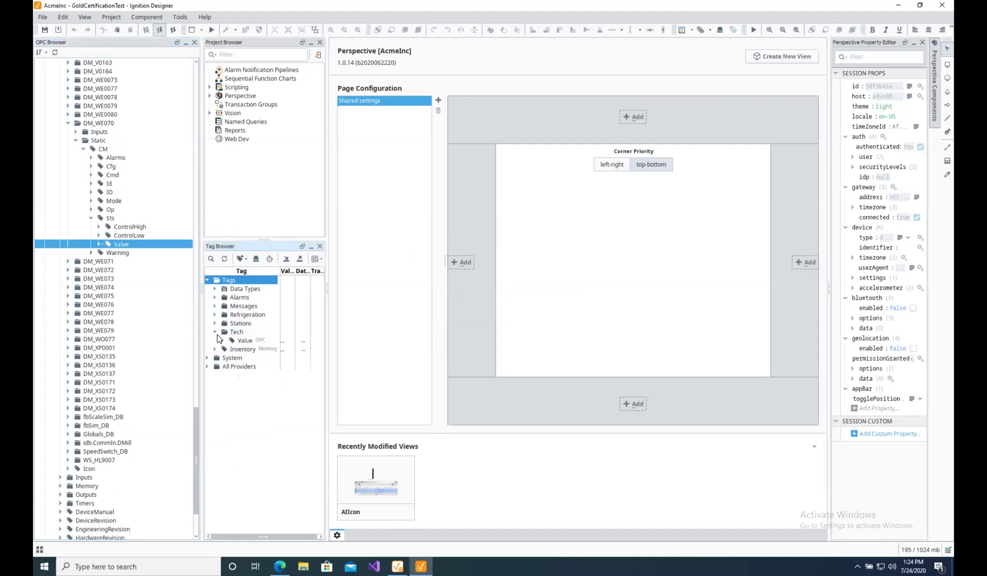
{"action": "left_click_drag", "start_coordinate": [326, 282], "coordinate": [452, 300]}
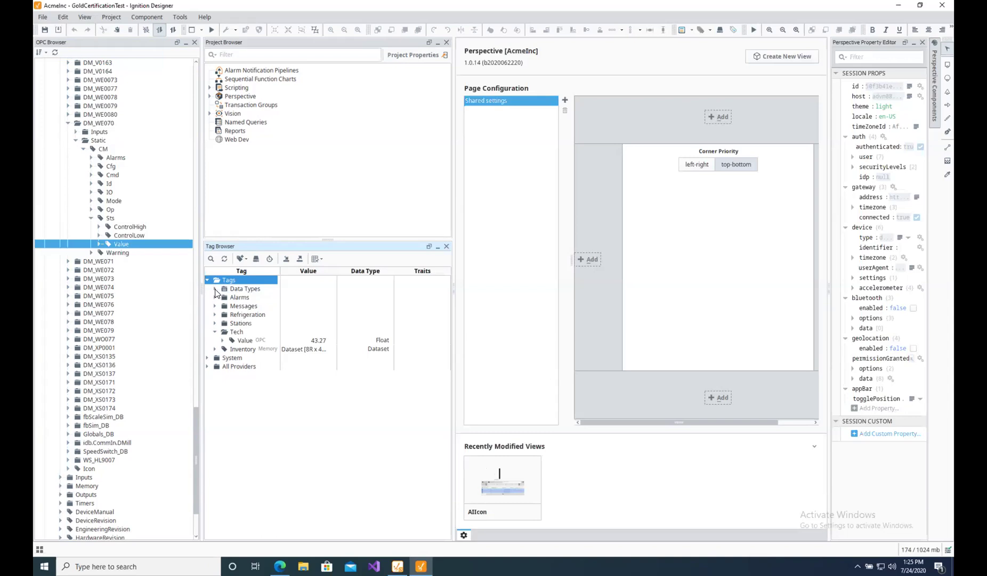
Create a new data type under Data Types, rename it from New Type to AI, and save it.
{"action": "left_click", "coordinate": [215, 290]}
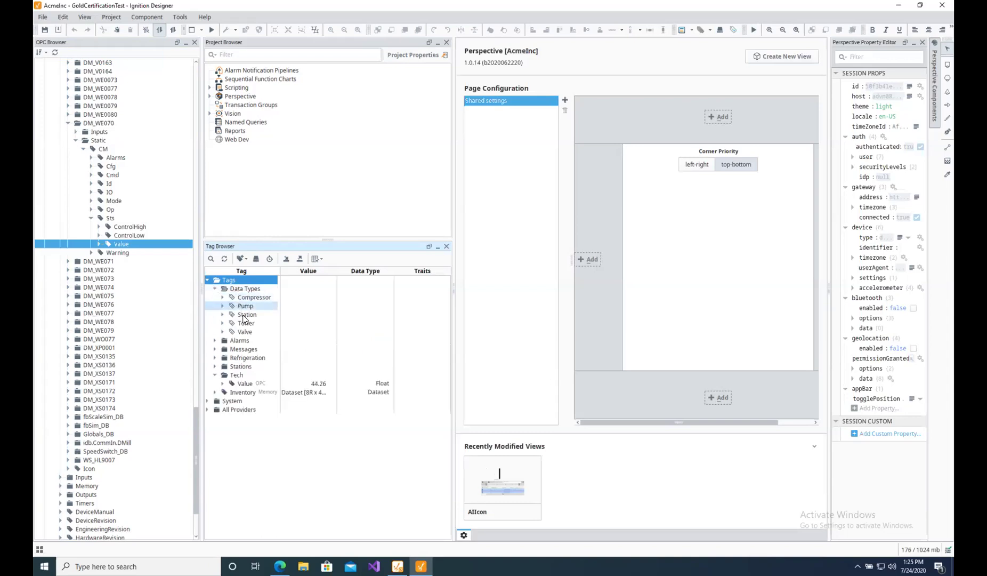
{"action": "right_click", "coordinate": [241, 292]}
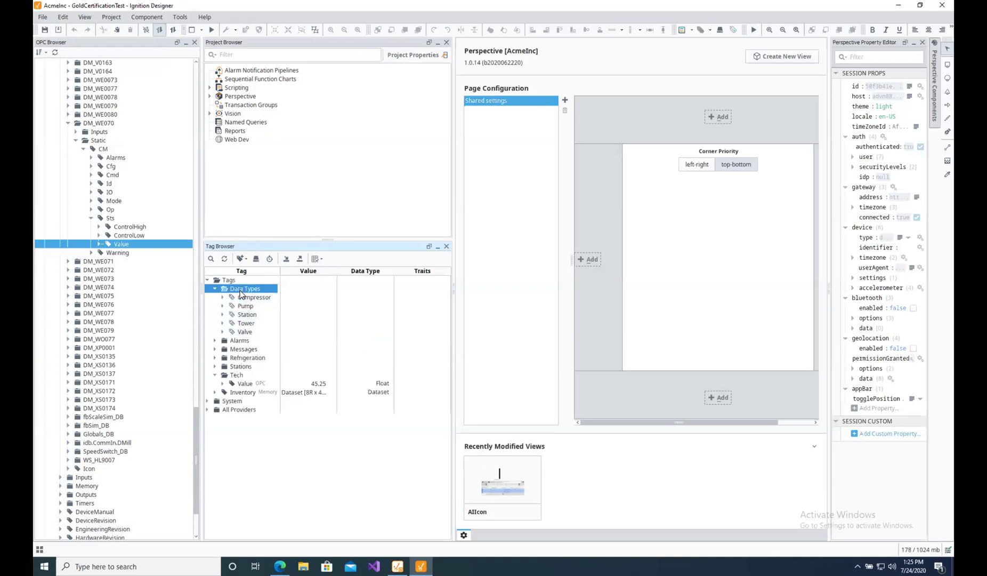
{"action": "mouse_move", "coordinate": [328, 414]}
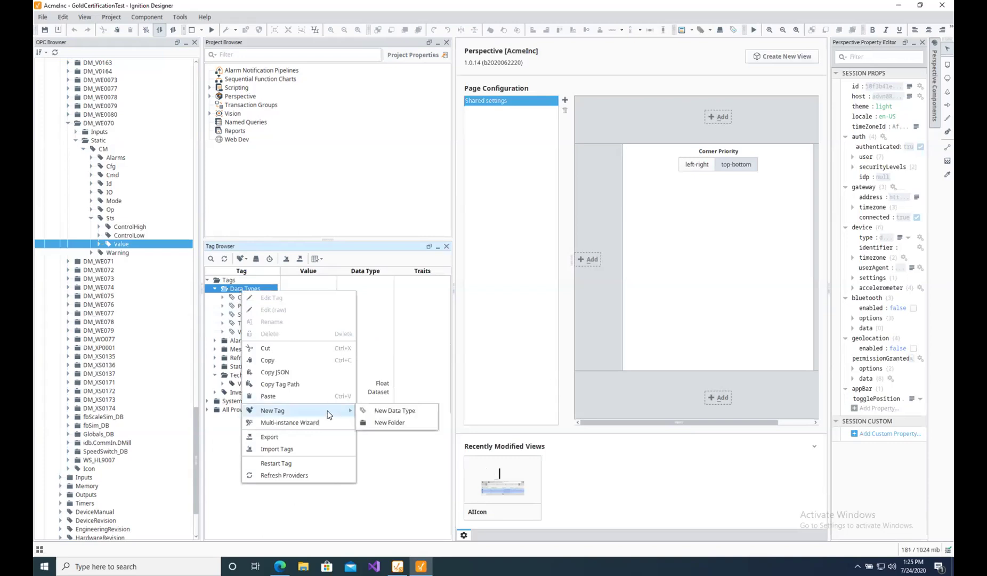
{"action": "left_click", "coordinate": [389, 413]}
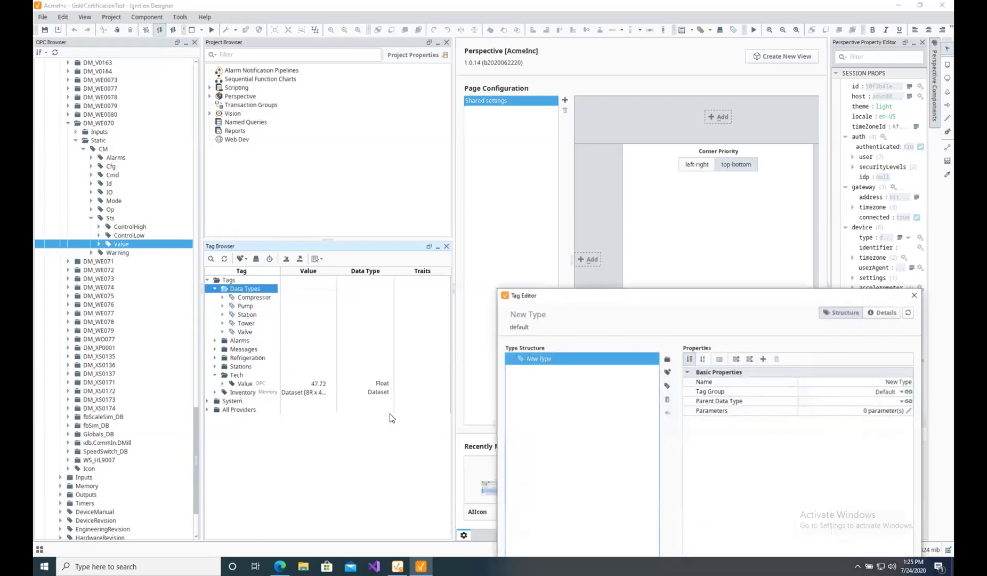
{"action": "left_click_drag", "start_coordinate": [641, 298], "coordinate": [472, 201]}
{"action": "left_click", "coordinate": [711, 282]}
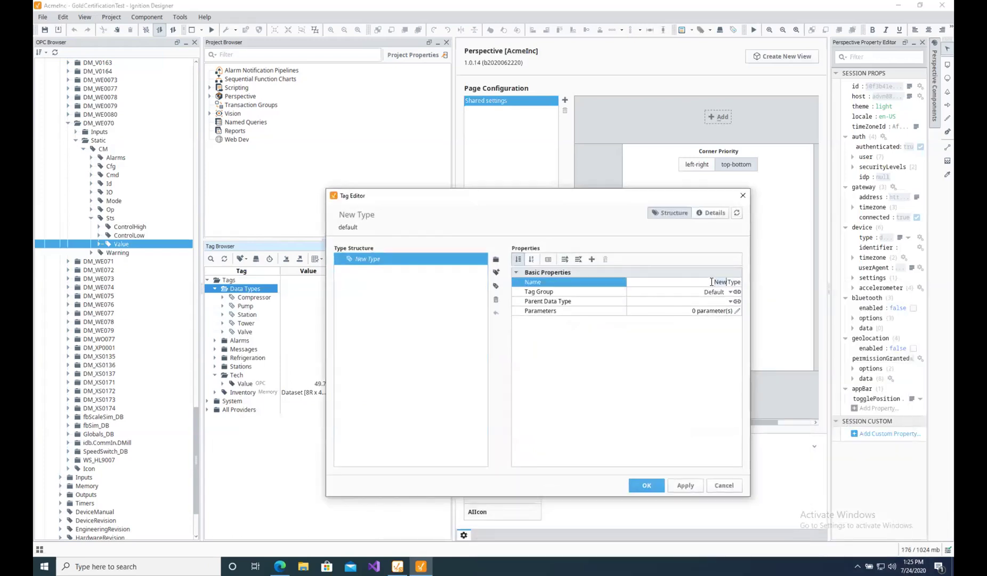
{"action": "key", "text": "BackSpace"}
{"action": "key", "text": "BackSpace"}
{"action": "key", "text": "BackSpace"}
{"action": "key", "text": "BackSpace"}
{"action": "key", "text": "BackSpace"}
{"action": "key", "text": "BackSpace"}
{"action": "key", "text": "BackSpace"}
{"action": "key", "text": "BackSpace"}
{"action": "type", "text": "AI"}
{"action": "left_click", "coordinate": [691, 491]}
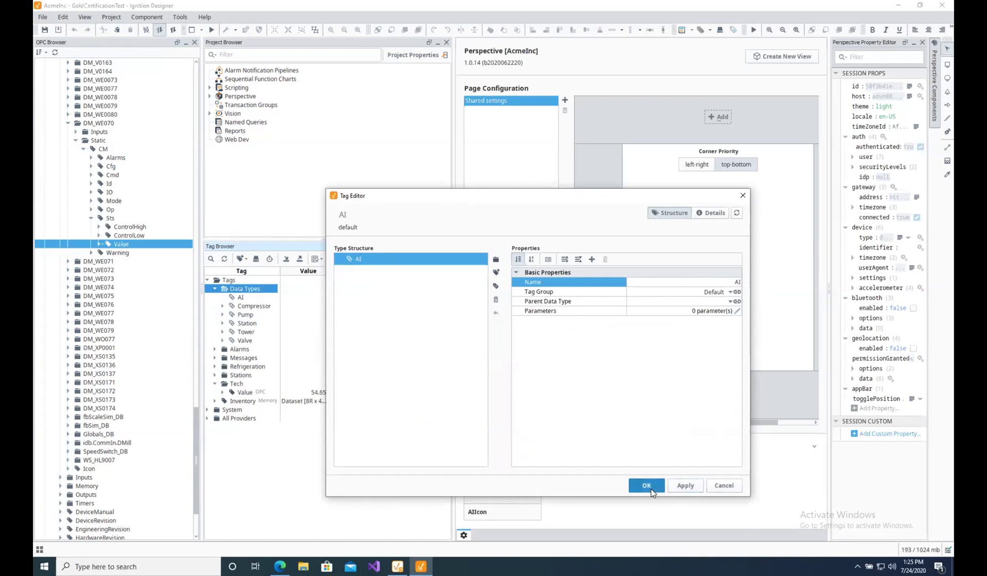
{"action": "left_click", "coordinate": [647, 485]}
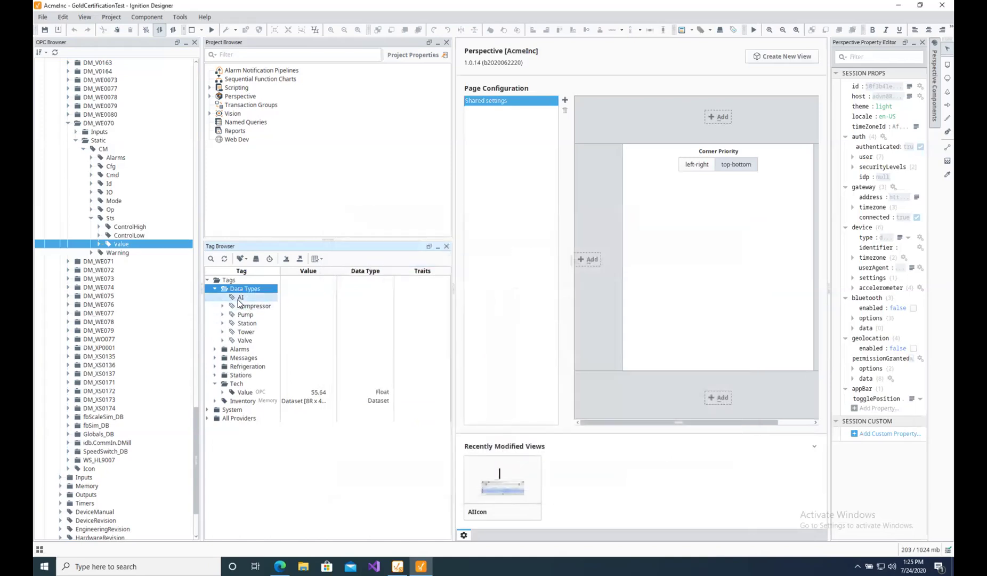
{"action": "left_click", "coordinate": [91, 218]}
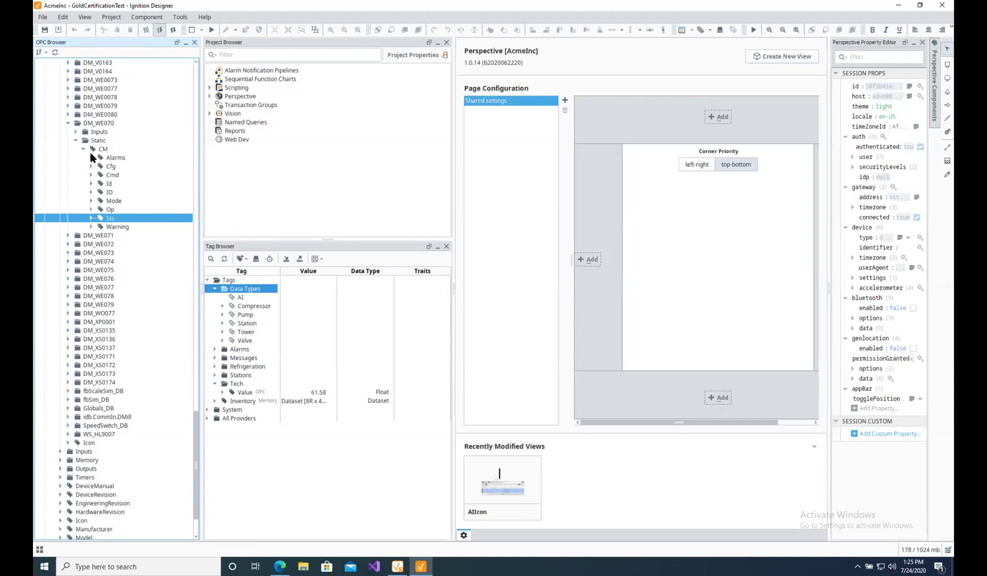
{"action": "left_click", "coordinate": [91, 158]}
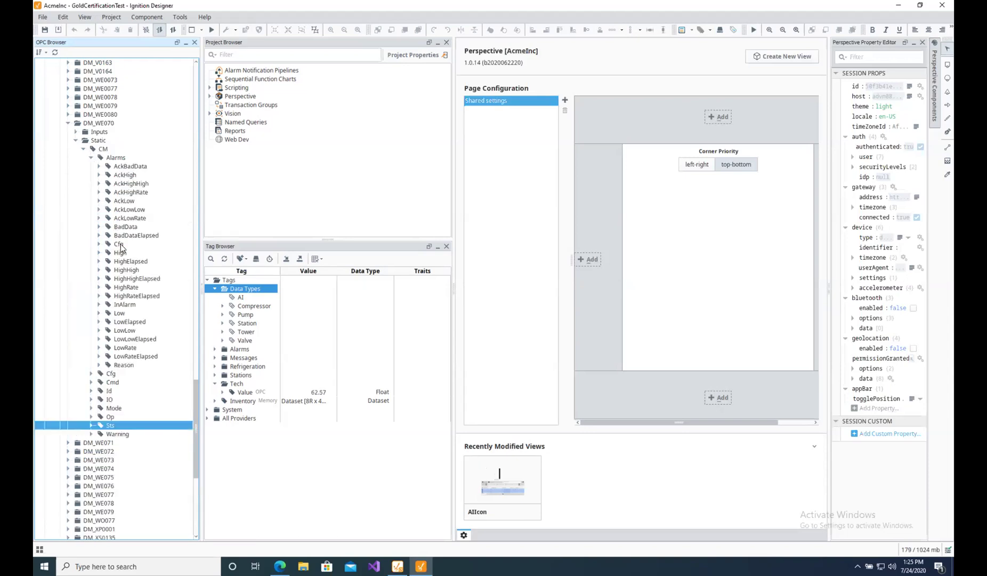
{"action": "left_click", "coordinate": [91, 157]}
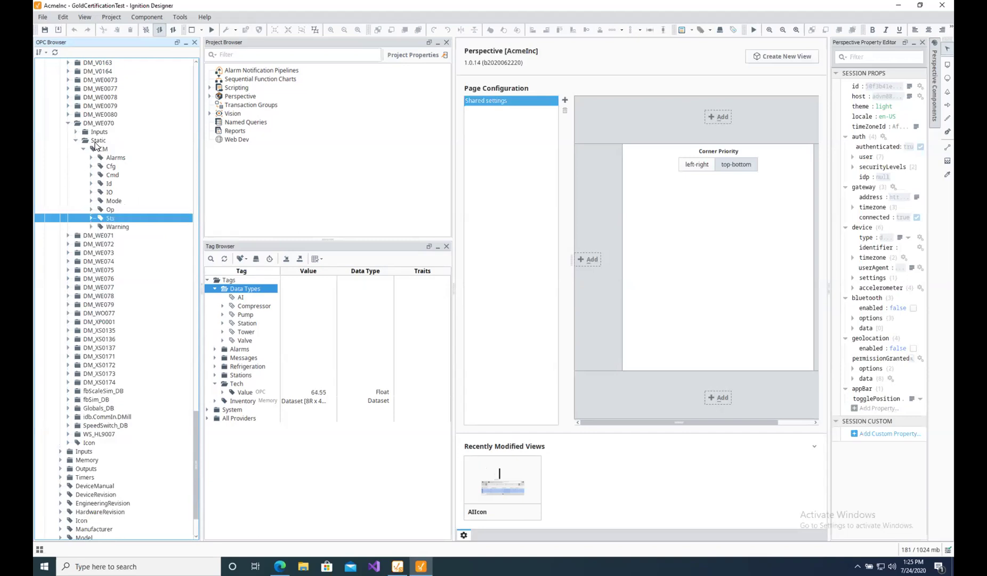
{"action": "left_click", "coordinate": [104, 149]}
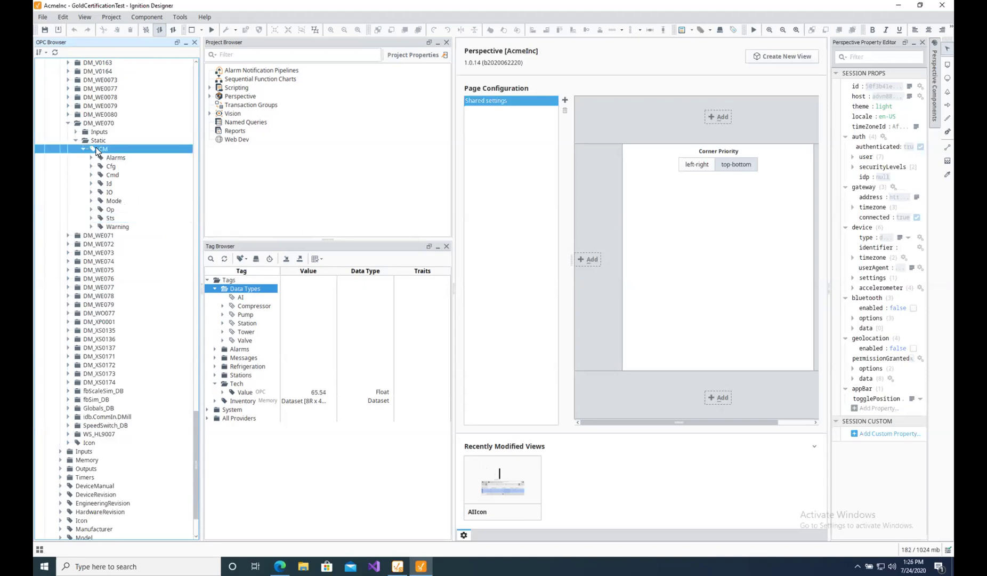
Drop the DM_WE070 CM OPC folder onto AI and add it to the type definition.
{"action": "left_click_drag", "start_coordinate": [99, 153], "coordinate": [241, 297]}
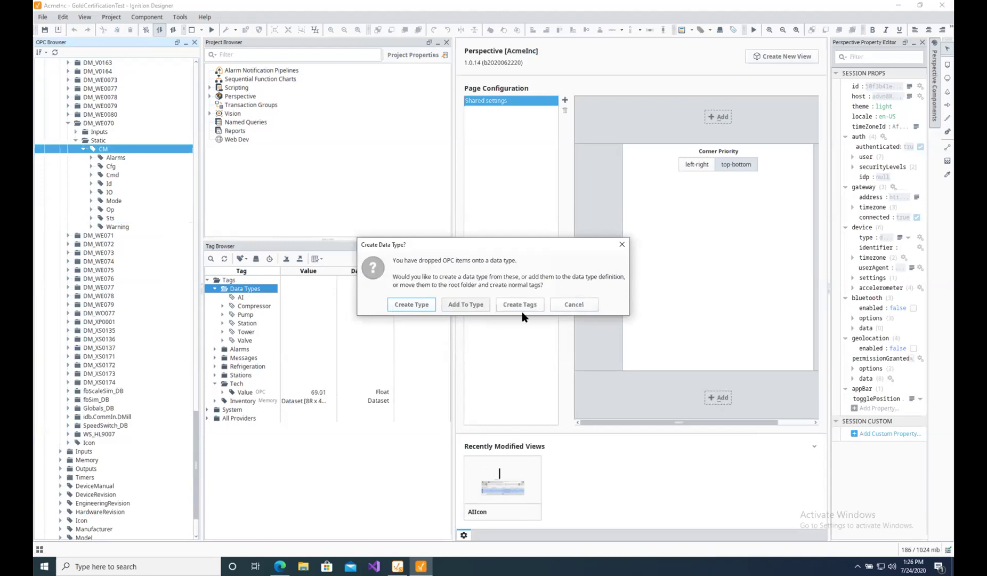
{"action": "left_click", "coordinate": [465, 306]}
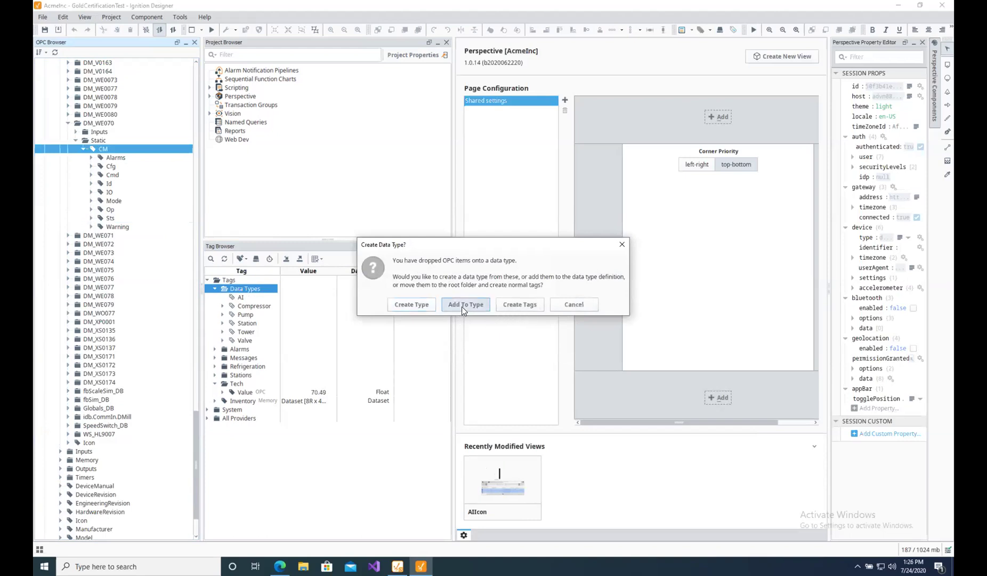
{"action": "left_click", "coordinate": [223, 298]}
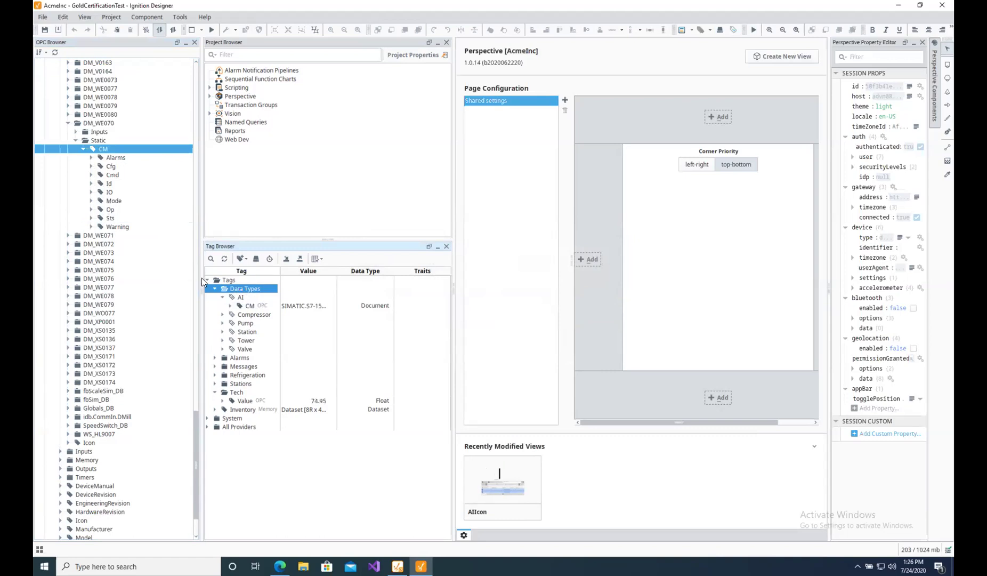
Open AI in the Tag Editor, review the CM member, and add a folder named Sts.
{"action": "double_click", "coordinate": [241, 298]}
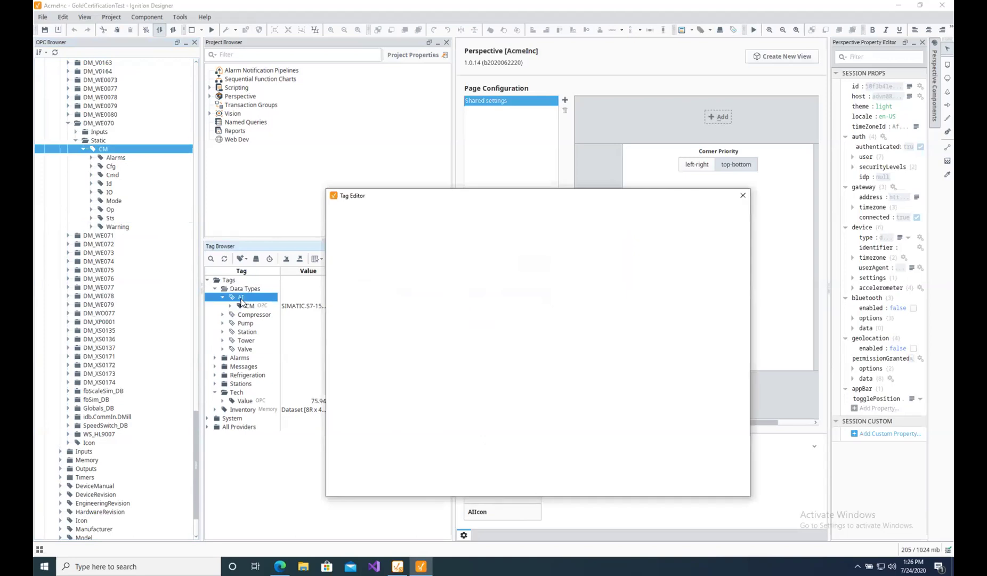
{"action": "left_click", "coordinate": [426, 272]}
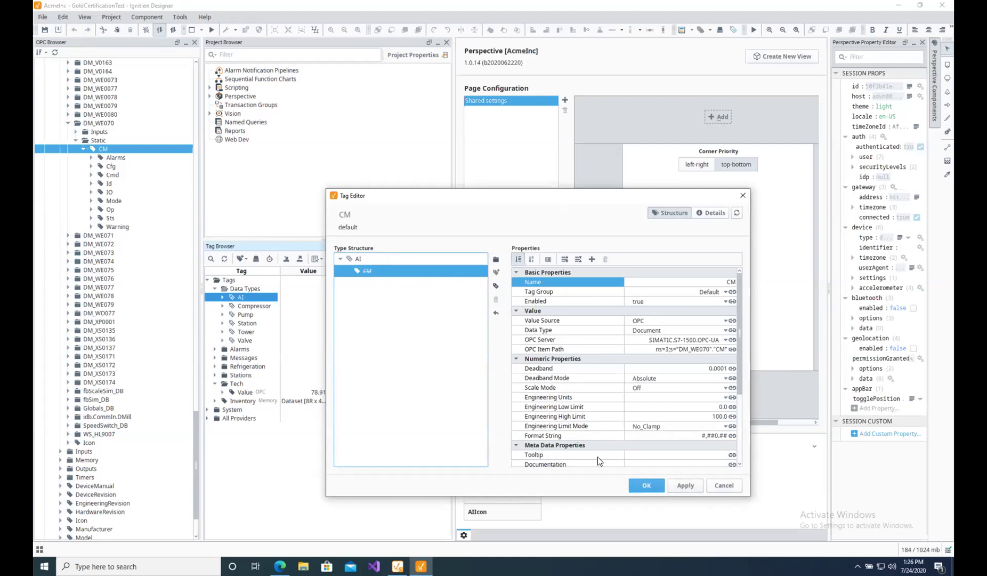
{"action": "left_click", "coordinate": [684, 487]}
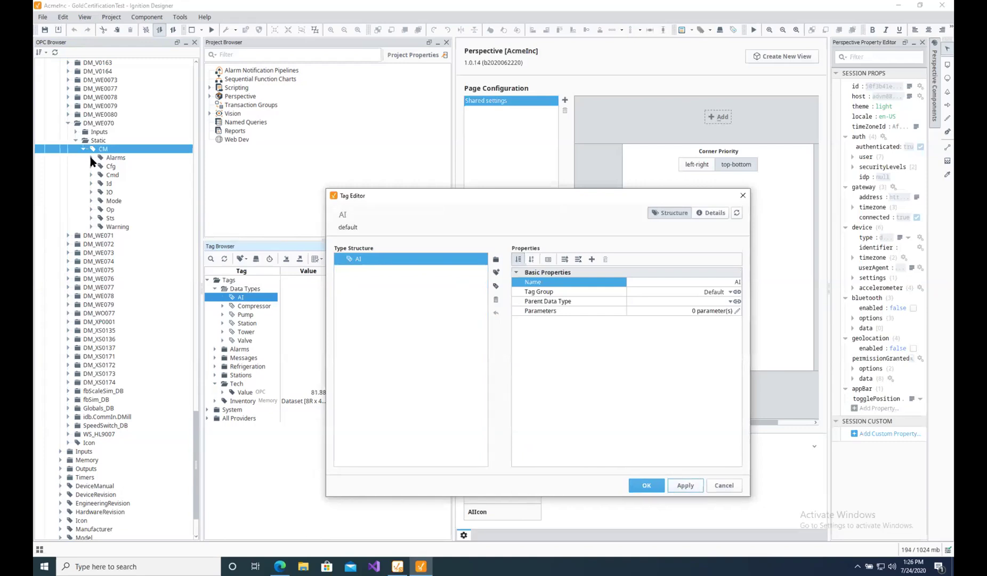
{"action": "left_click", "coordinate": [496, 264]}
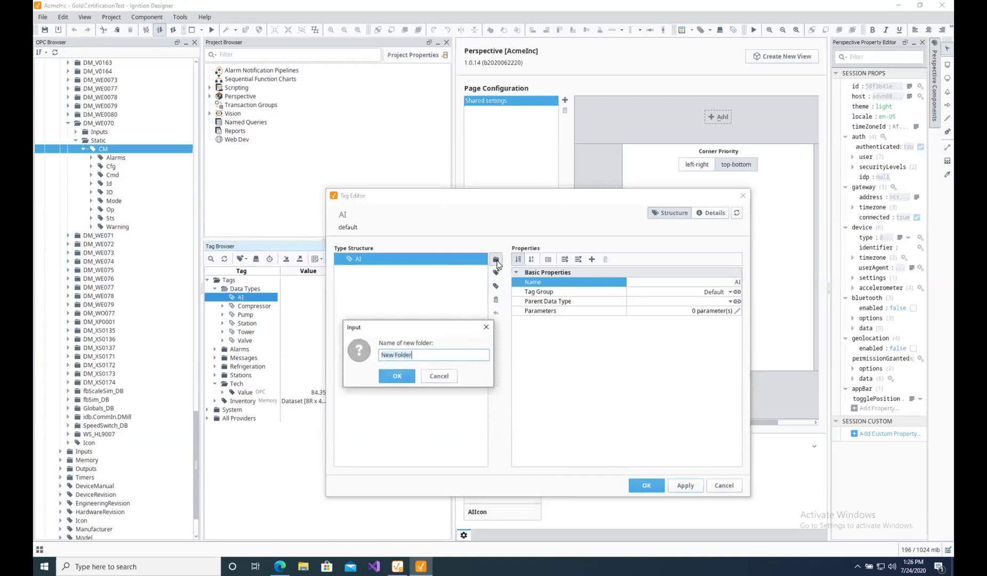
{"action": "type", "text": "Sts"}
{"action": "left_click", "coordinate": [403, 374]}
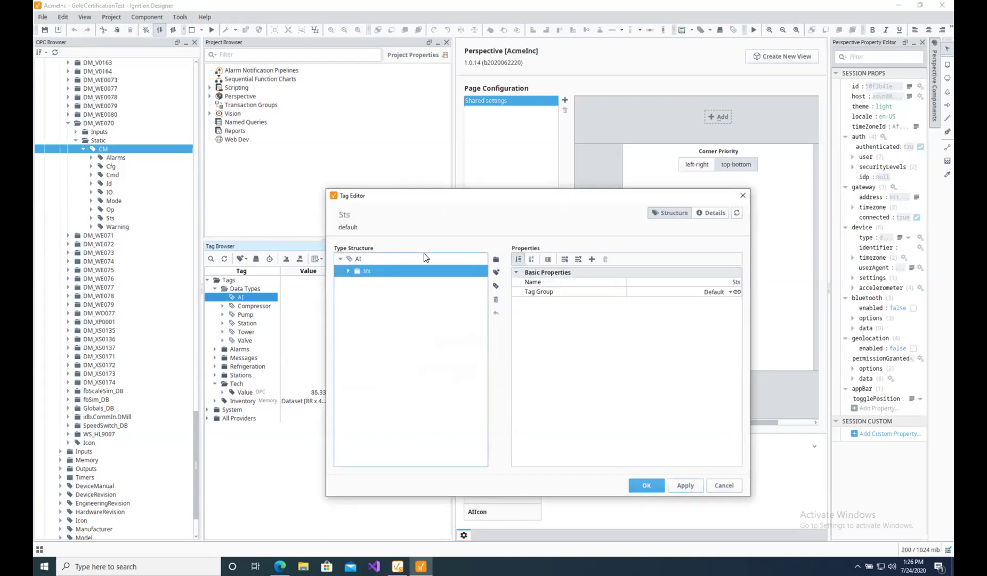
Add folders named Warning and Mode at the AI root.
{"action": "left_click", "coordinate": [354, 259]}
{"action": "left_click", "coordinate": [496, 261]}
{"action": "type", "text": "Warning"}
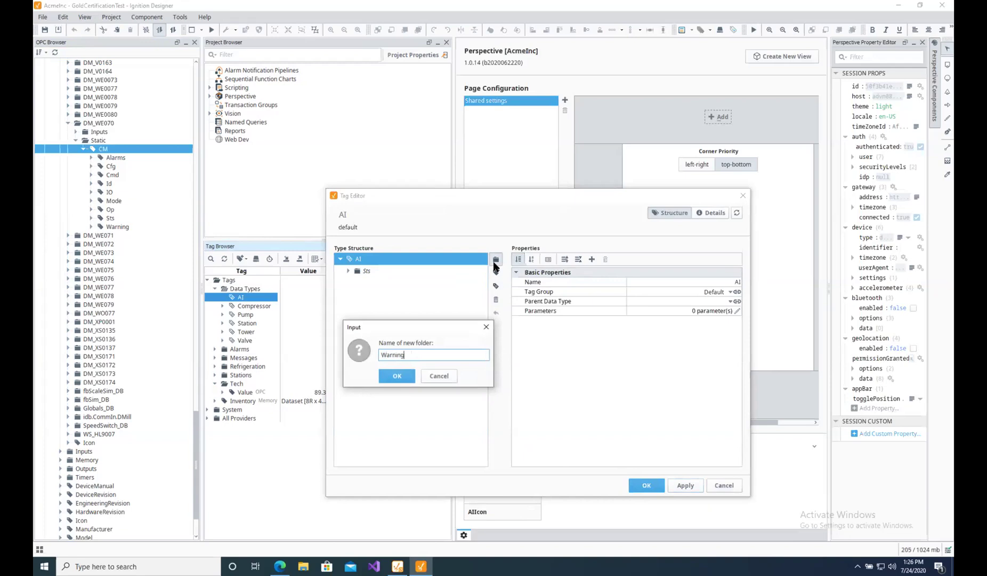
{"action": "left_click", "coordinate": [399, 375]}
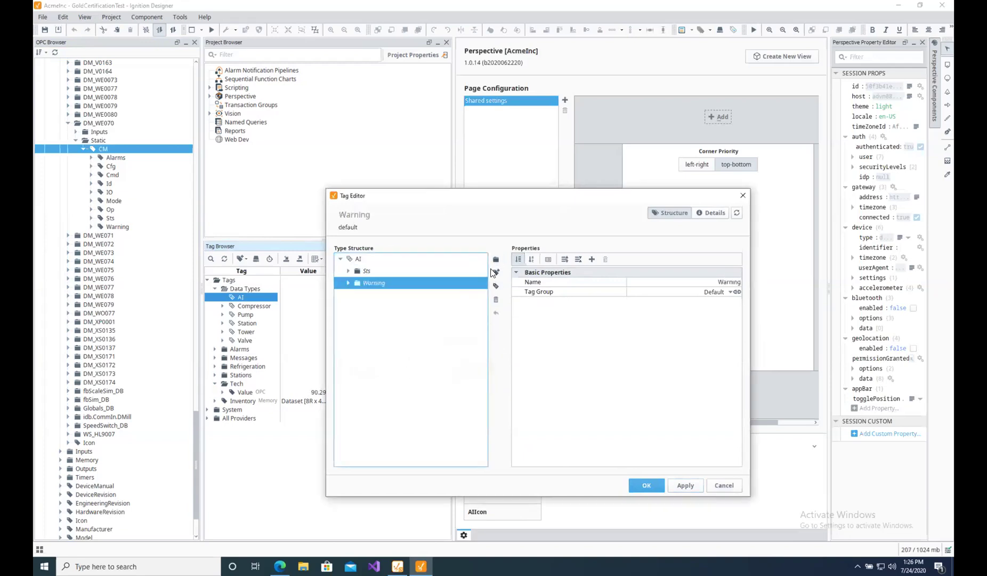
{"action": "left_click", "coordinate": [348, 259]}
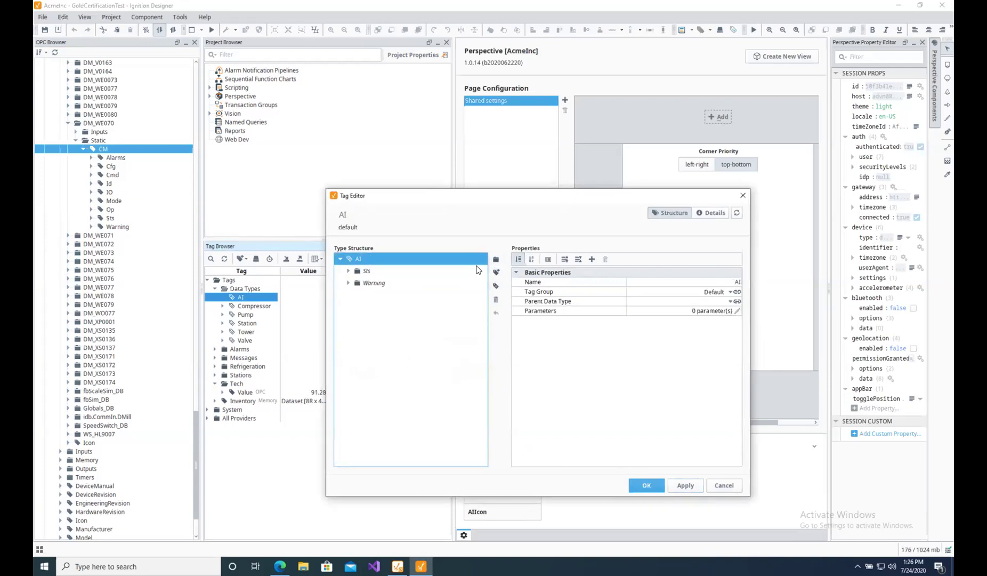
{"action": "left_click", "coordinate": [496, 259]}
{"action": "type", "text": "Mode"}
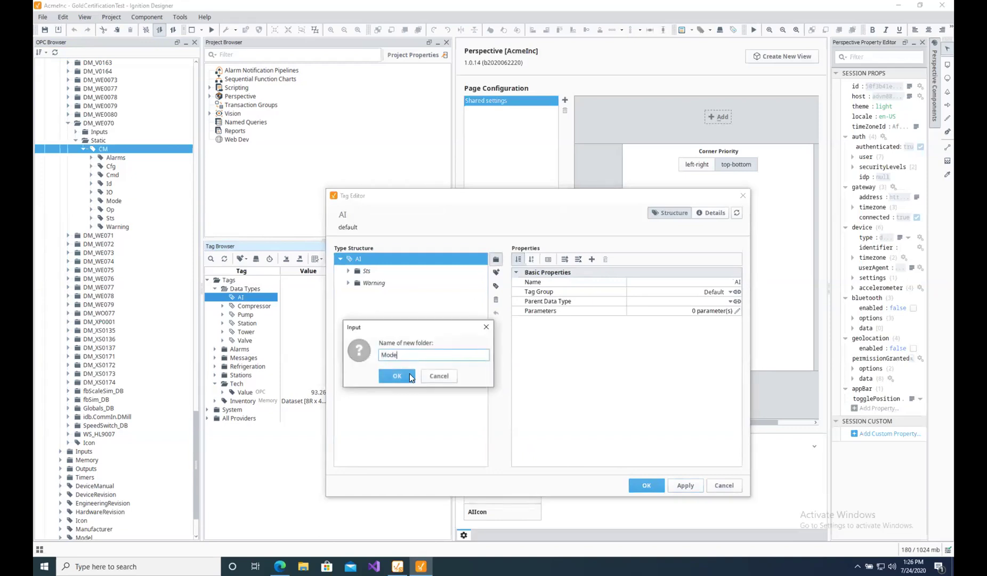
{"action": "left_click", "coordinate": [397, 376]}
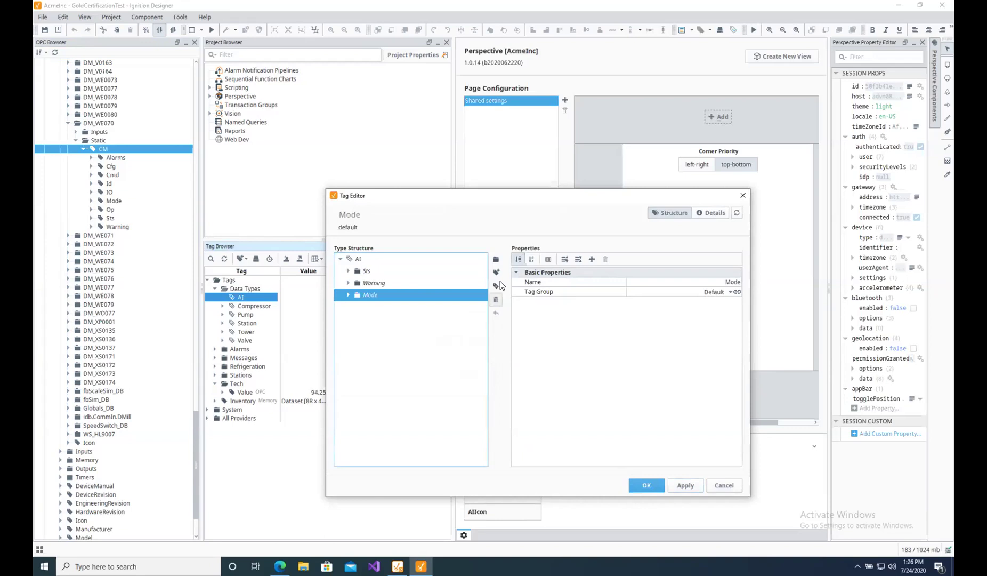
Add an Alarms folder at the AI root, then apply and save the type.
{"action": "left_click", "coordinate": [356, 261]}
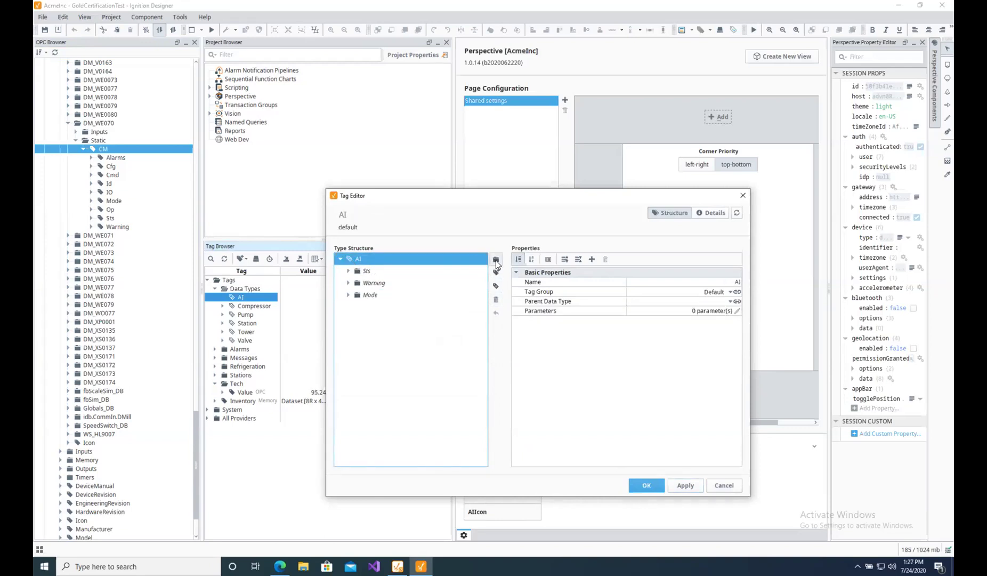
{"action": "left_click", "coordinate": [495, 260]}
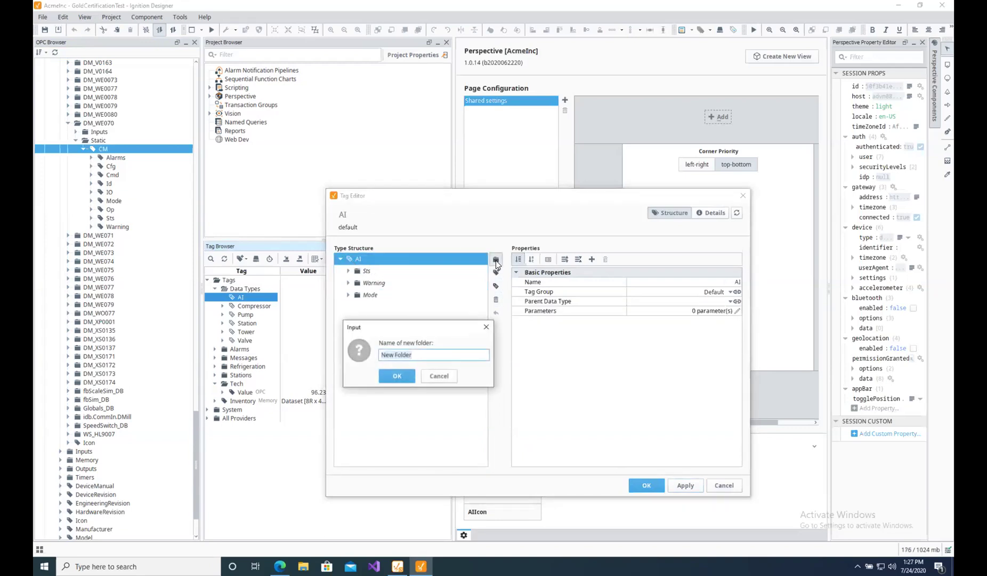
{"action": "type", "text": "Alarms"}
{"action": "left_click", "coordinate": [394, 377]}
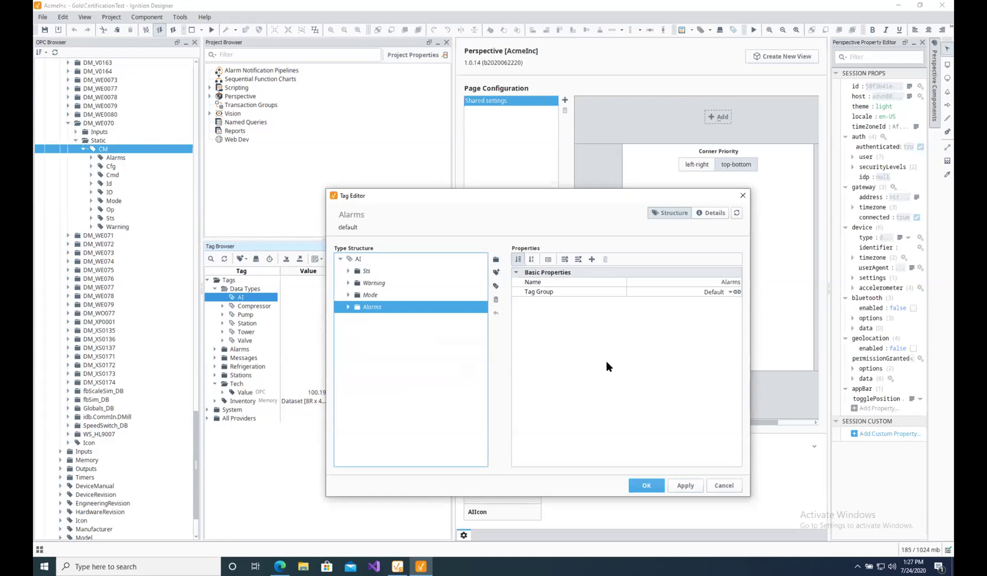
{"action": "left_click", "coordinate": [688, 488]}
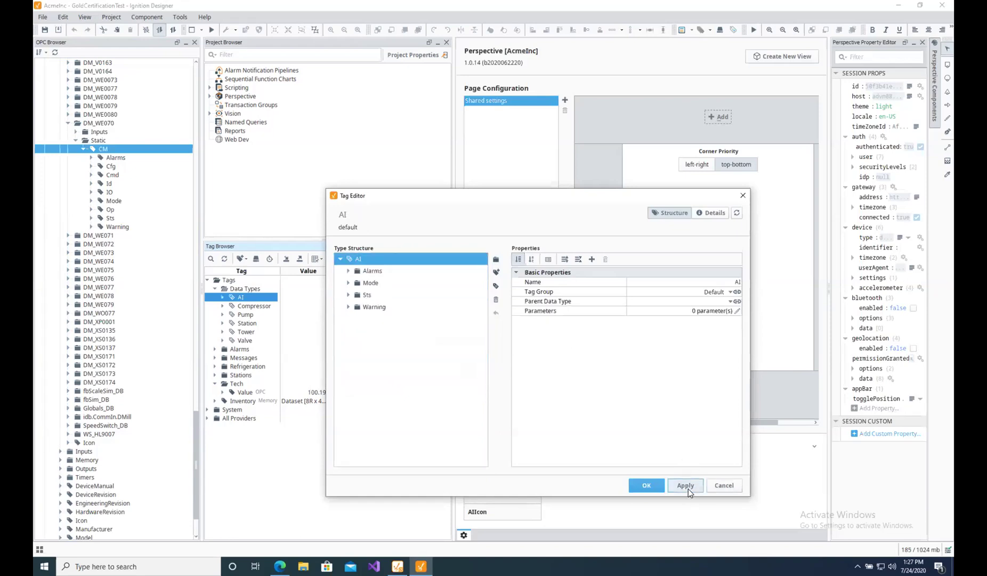
{"action": "left_click", "coordinate": [657, 485]}
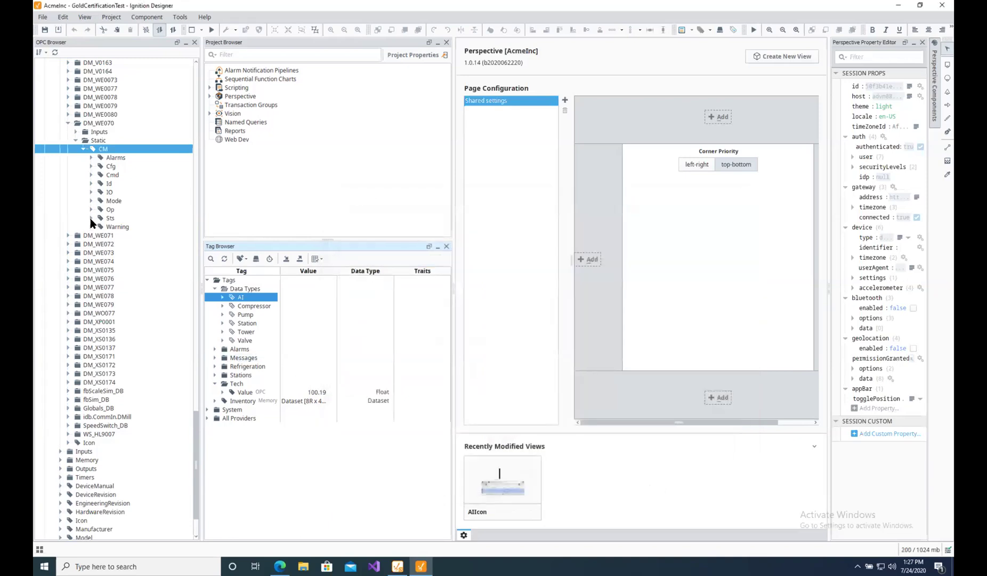
Add the OPC Sts tags ControlHigh, ControlLow and Value into AI's Sts folder.
{"action": "left_click", "coordinate": [91, 218]}
{"action": "left_click", "coordinate": [126, 228]}
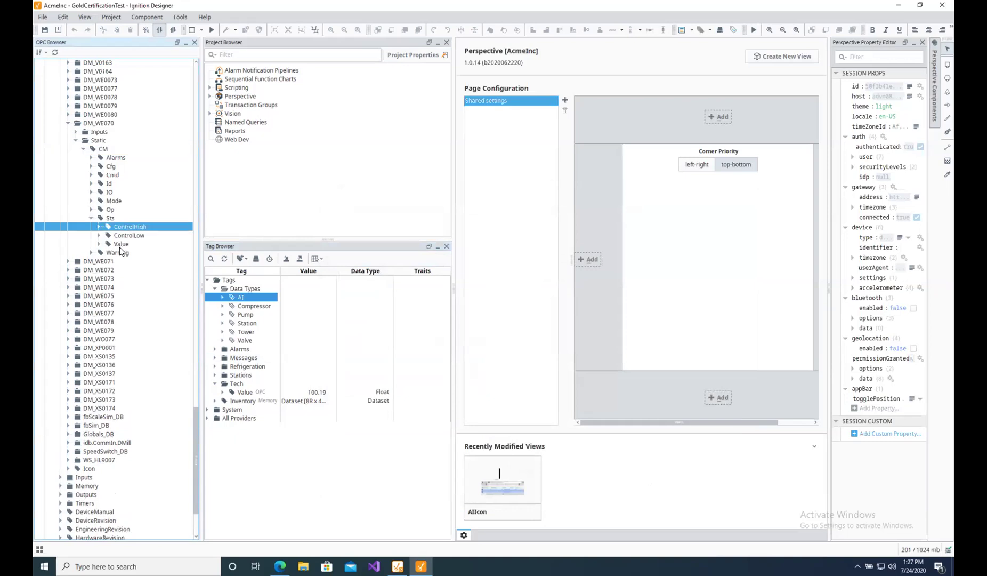
{"action": "left_click", "coordinate": [121, 244], "text": "shift"}
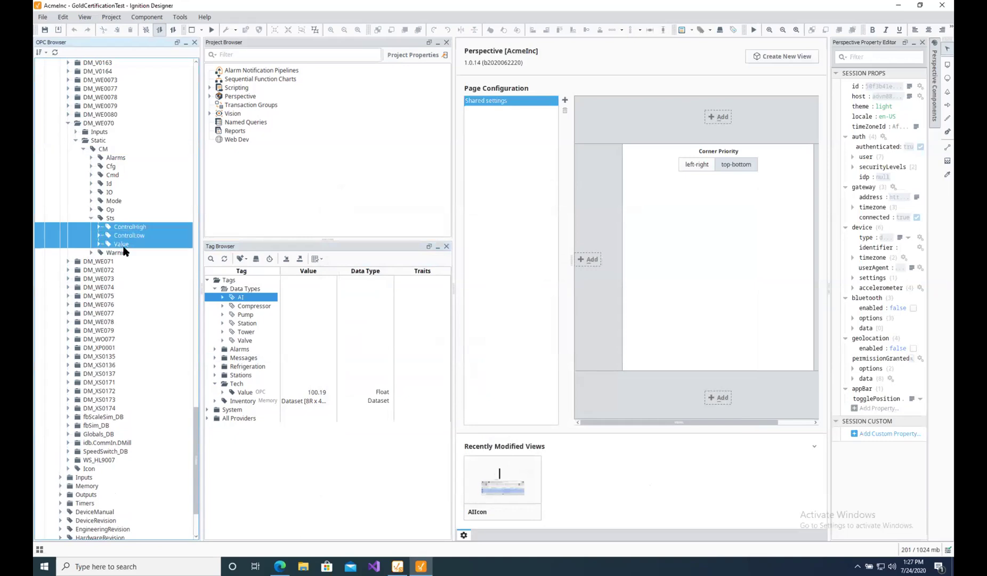
{"action": "left_click", "coordinate": [223, 298]}
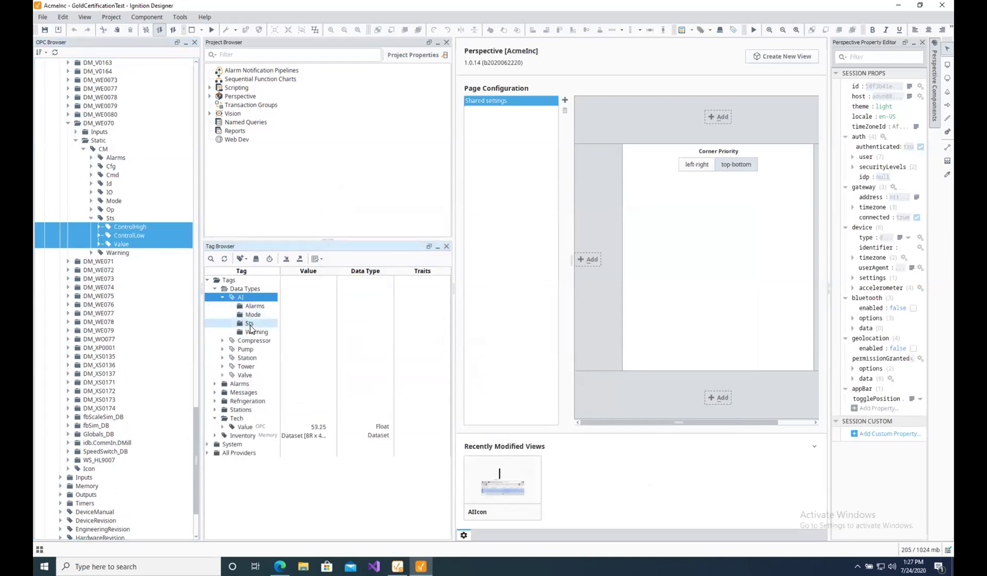
{"action": "left_click_drag", "start_coordinate": [121, 231], "coordinate": [249, 323]}
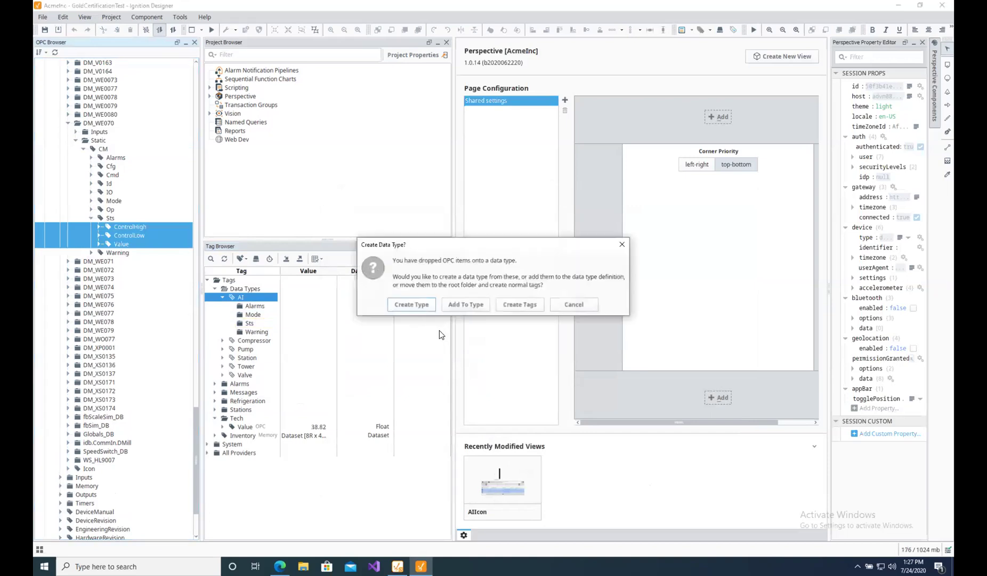
{"action": "left_click", "coordinate": [469, 304]}
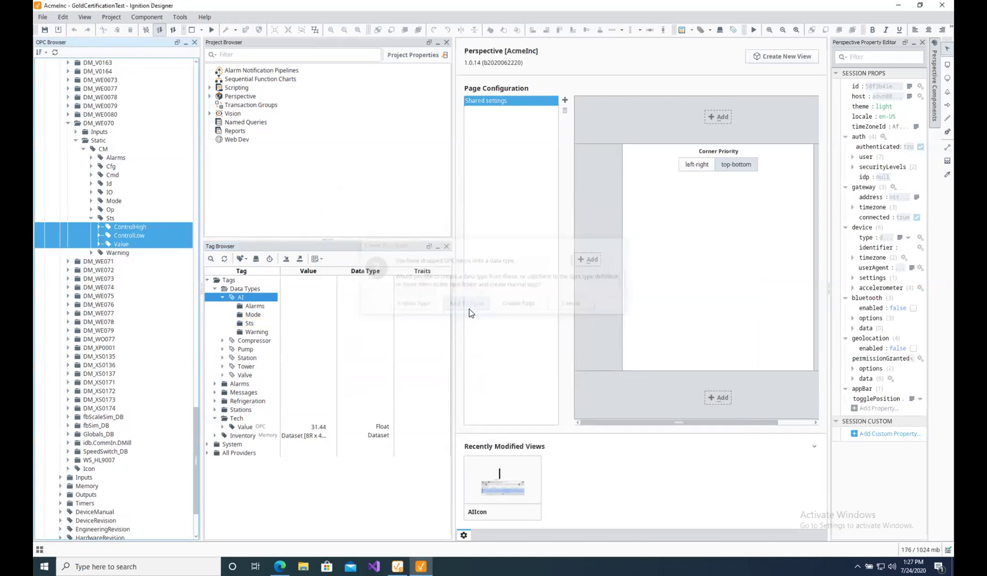
{"action": "left_click", "coordinate": [229, 326]}
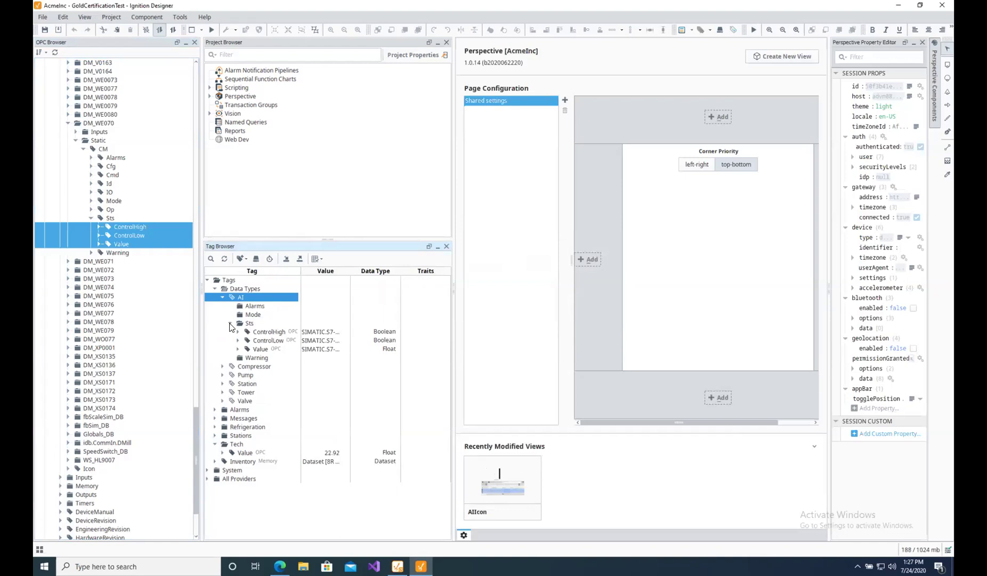
{"action": "left_click", "coordinate": [230, 323]}
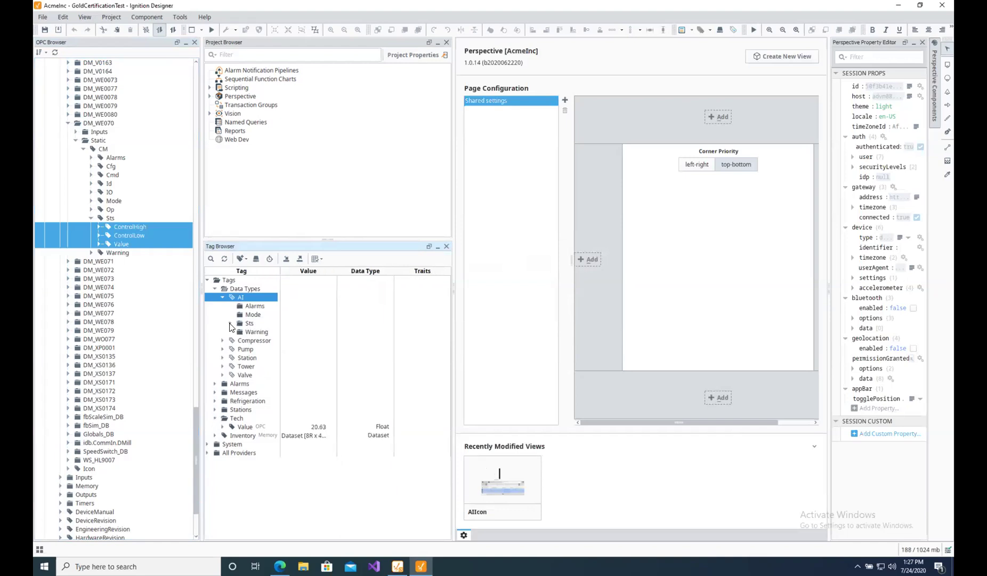
Add the OPC Mode tags Auto and Manual into AI's Mode folder.
{"action": "left_click", "coordinate": [92, 218]}
{"action": "left_click", "coordinate": [113, 202]}
{"action": "left_click", "coordinate": [90, 201]}
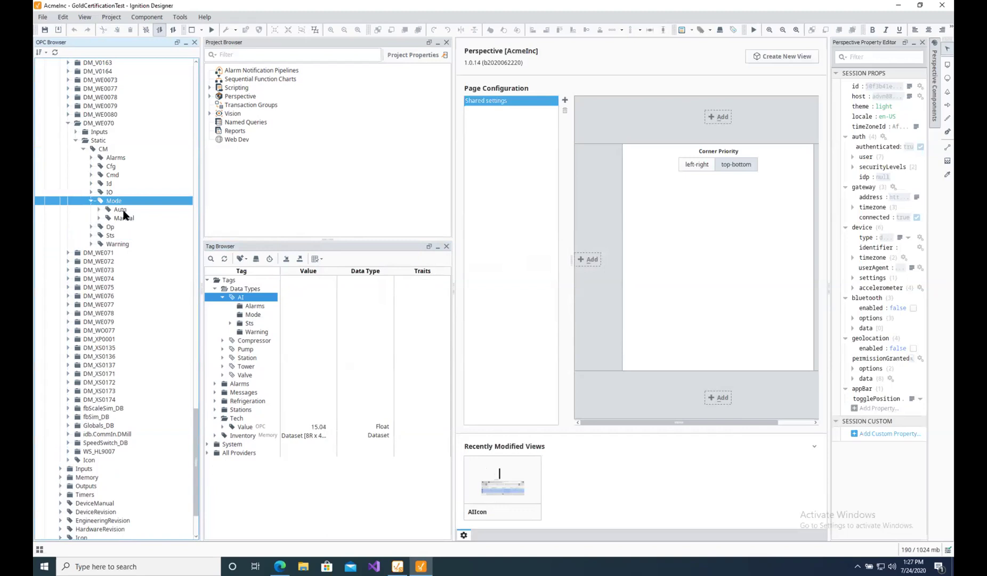
{"action": "left_click", "coordinate": [120, 210]}
{"action": "left_click", "coordinate": [127, 223], "text": "shift"}
{"action": "left_click_drag", "start_coordinate": [127, 223], "coordinate": [252, 315]}
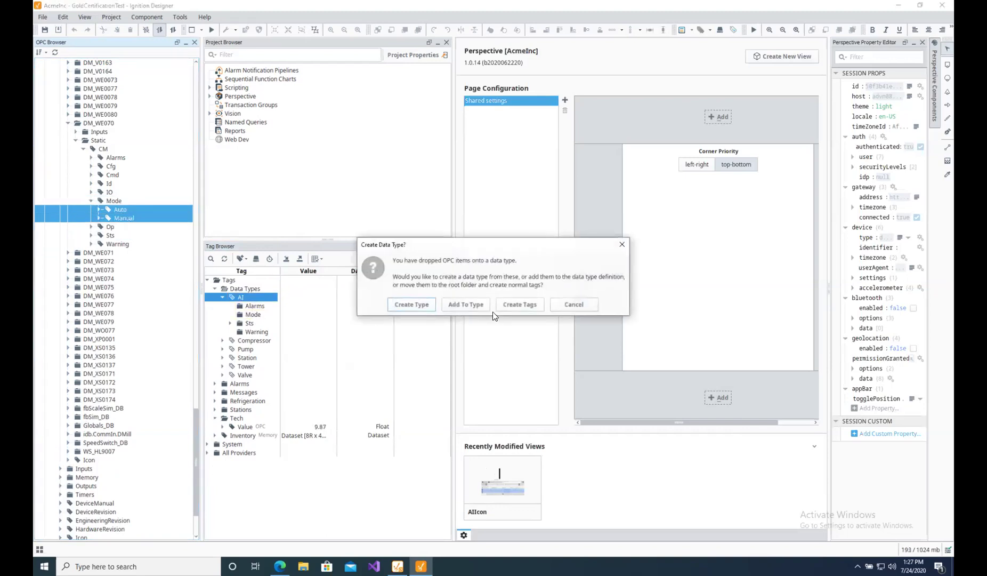
{"action": "left_click", "coordinate": [465, 305]}
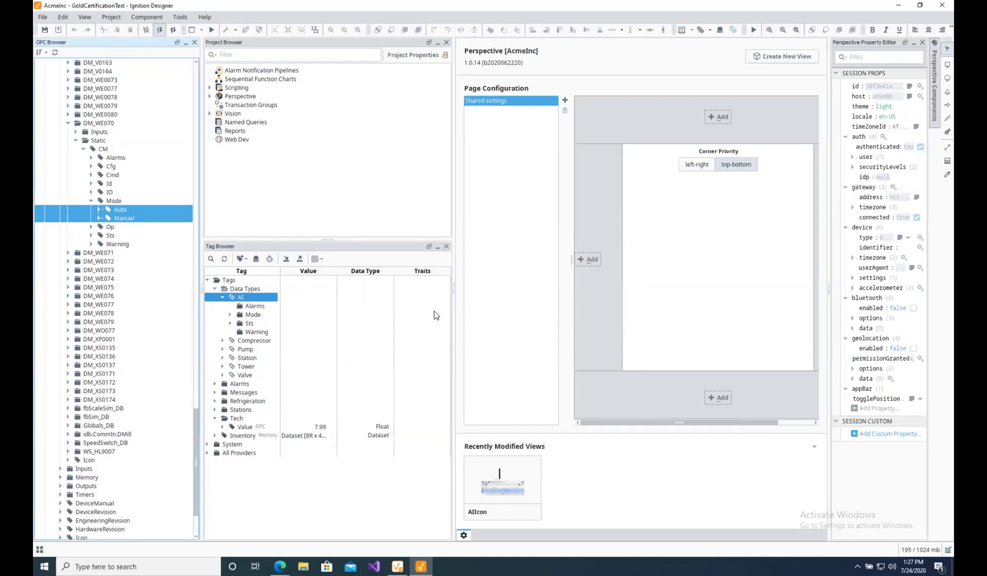
Add the six Warning OPC tags, InWarning through WarningLow, to the AI type.
{"action": "left_click", "coordinate": [120, 244]}
{"action": "left_click", "coordinate": [91, 244]}
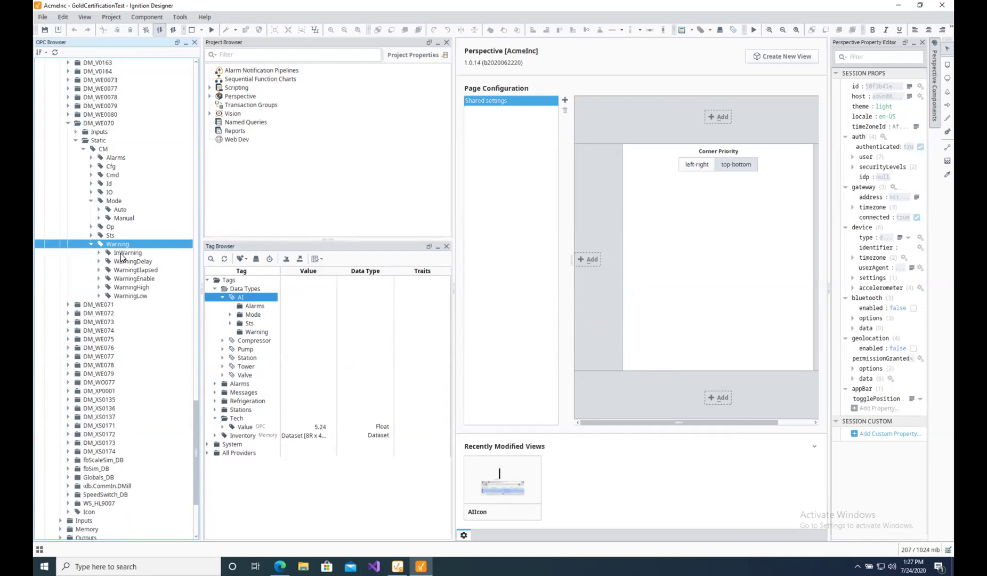
{"action": "left_click", "coordinate": [115, 253]}
{"action": "left_click", "coordinate": [131, 295], "text": "shift"}
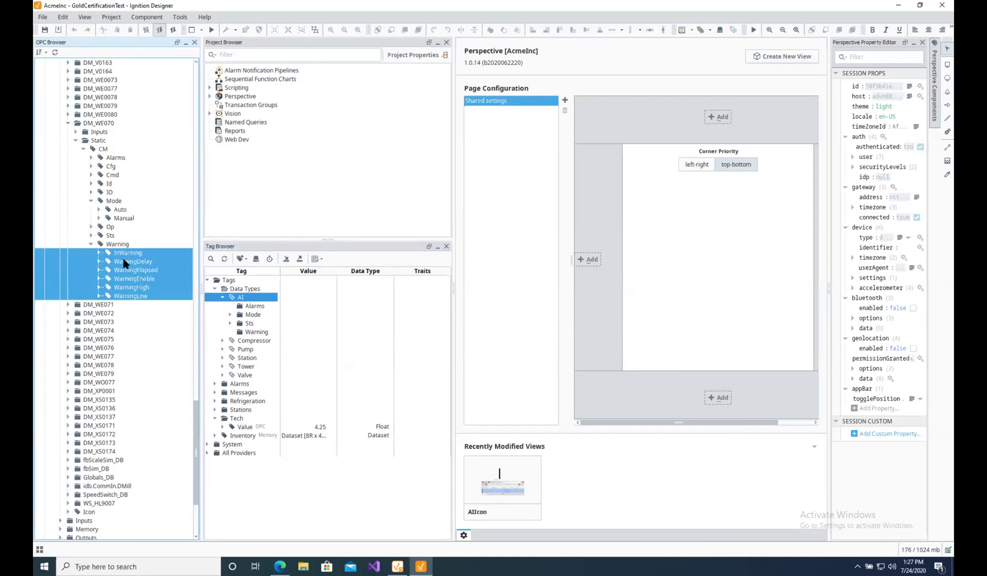
{"action": "left_click_drag", "start_coordinate": [124, 257], "coordinate": [255, 331]}
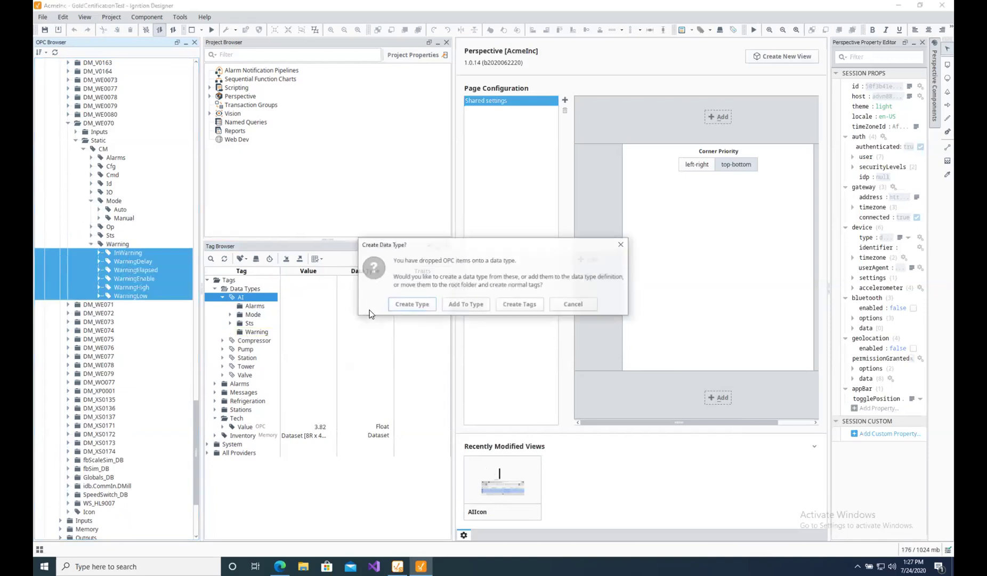
{"action": "left_click", "coordinate": [452, 307]}
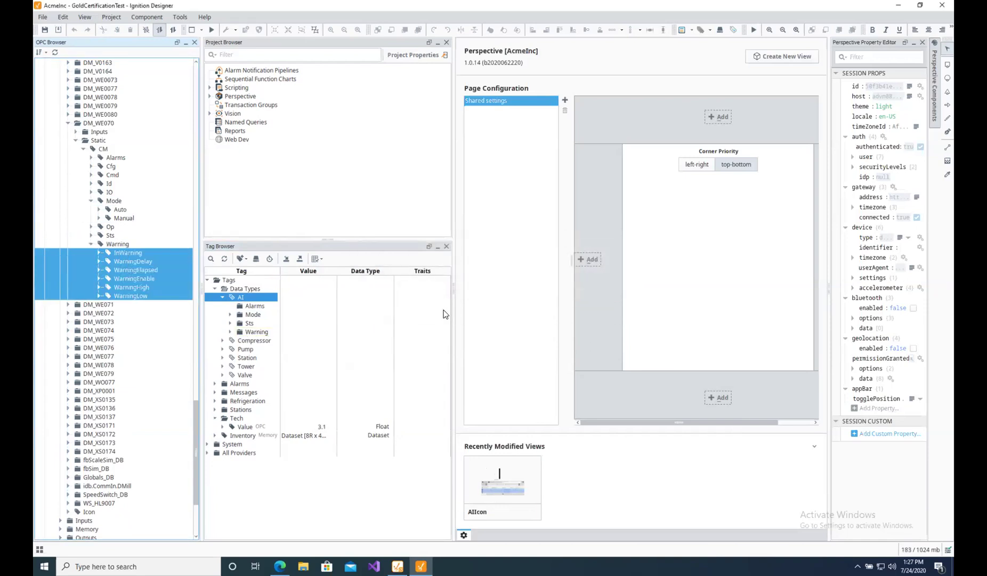
{"action": "left_click", "coordinate": [92, 201]}
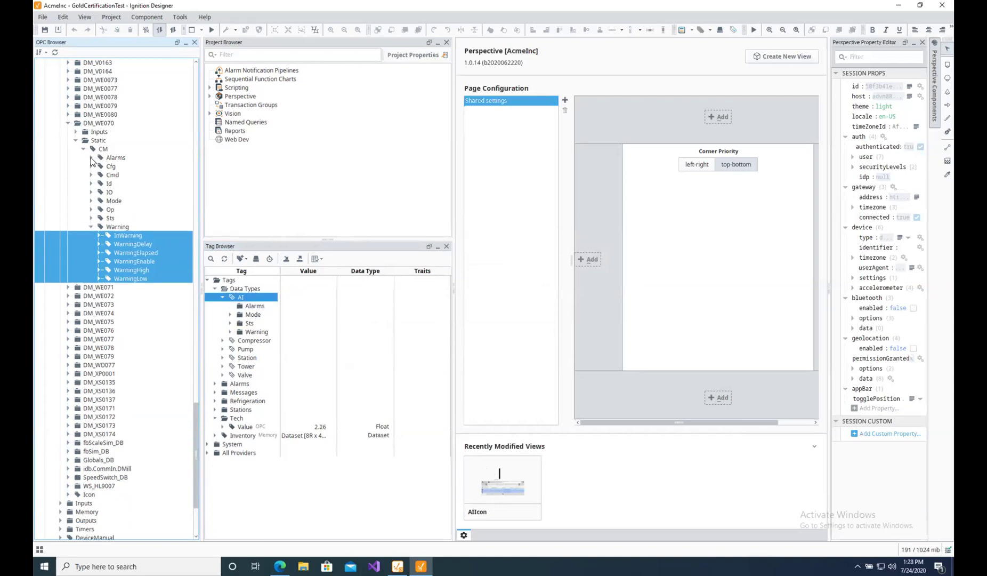
Expand the CM Alarms and Cfg branches and select alarm tags from AckBadData through Reason.
{"action": "left_click", "coordinate": [90, 158]}
{"action": "left_click", "coordinate": [99, 245]}
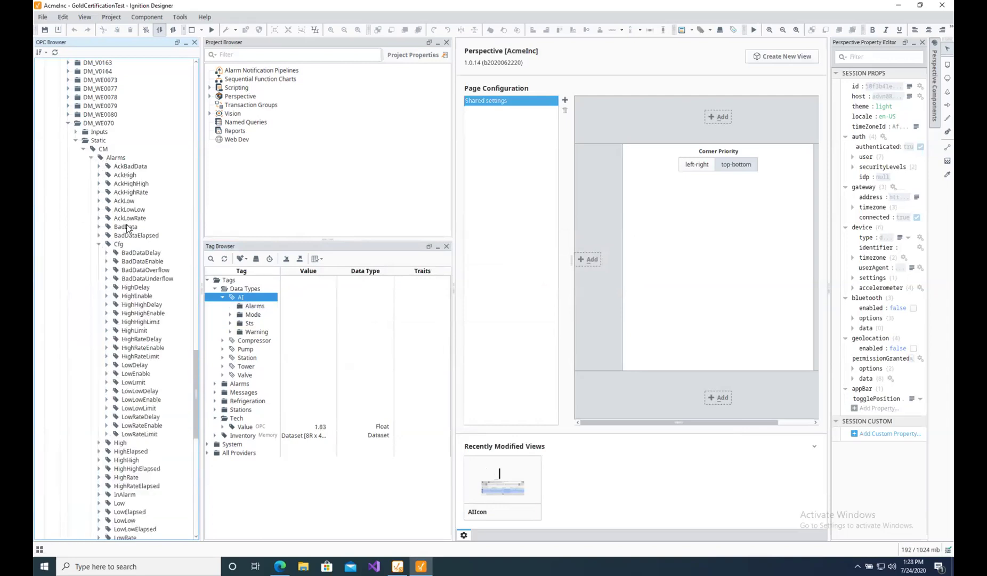
{"action": "left_click", "coordinate": [118, 165]}
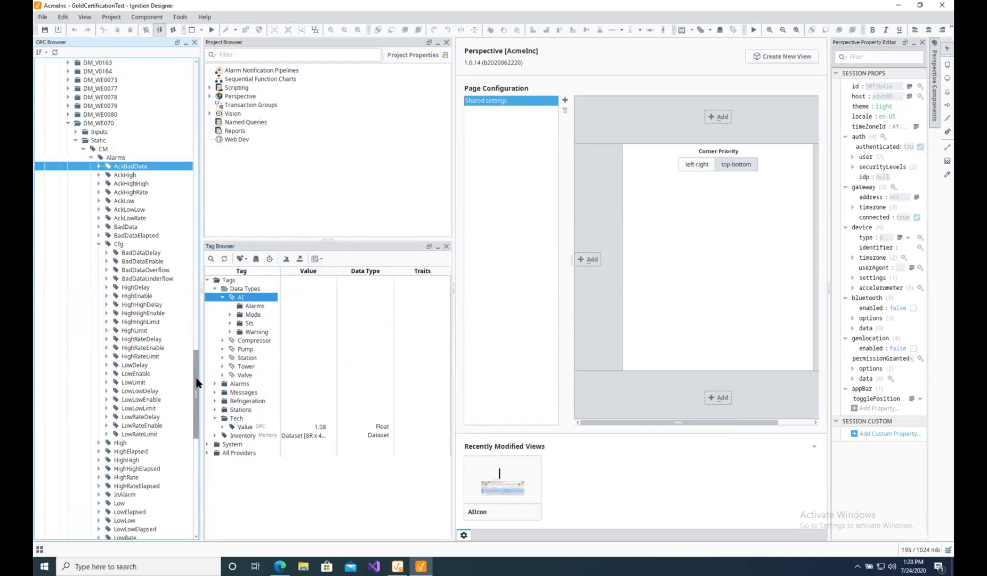
{"action": "scroll", "coordinate": [155, 360], "scroll_direction": "down", "scroll_amount": 8}
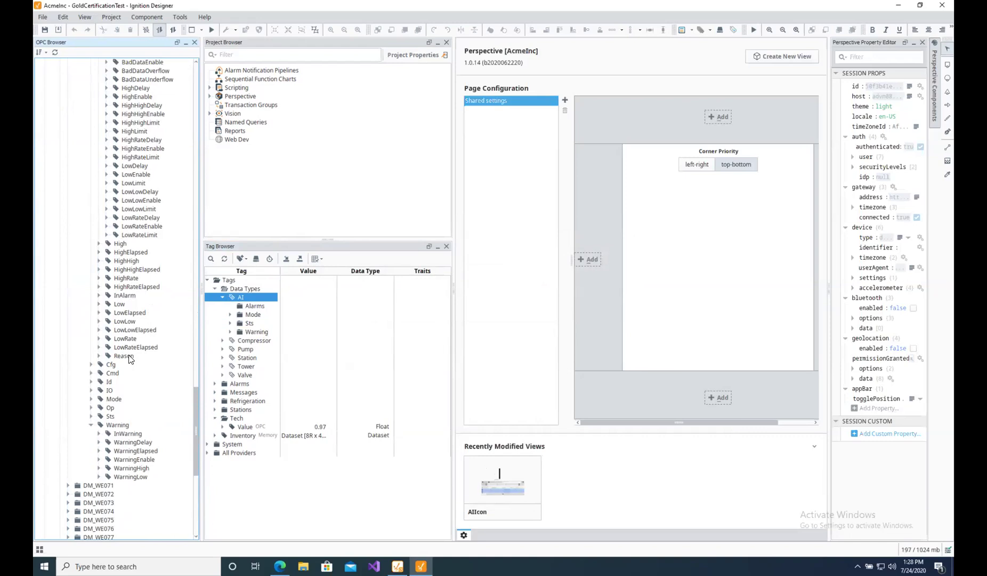
{"action": "left_click", "coordinate": [130, 358], "text": "shift"}
{"action": "scroll", "coordinate": [182, 341], "scroll_direction": "up", "scroll_amount": 5}
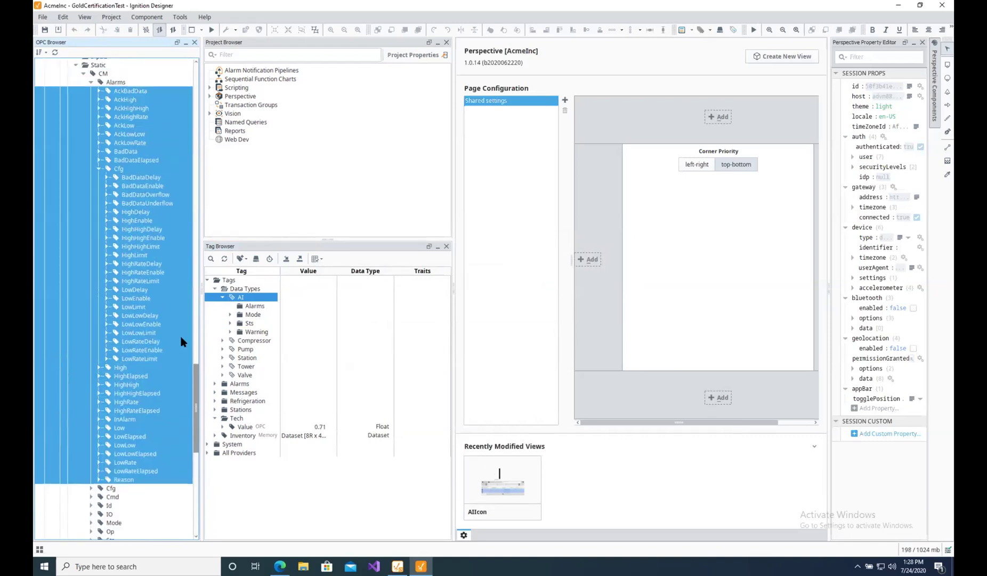
Select AckBadData through LowRateLimit excluding Cfg, and add them to AI's Alarms folder.
{"action": "left_click", "coordinate": [115, 170]}
{"action": "key", "text": "super"}
{"action": "left_click", "coordinate": [116, 90]}
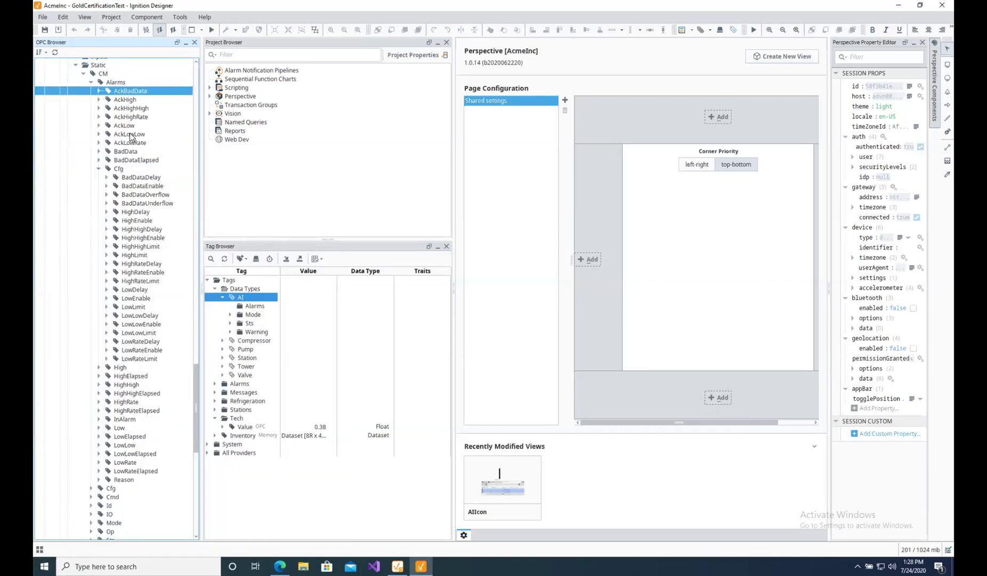
{"action": "left_click", "coordinate": [138, 359], "text": "shift"}
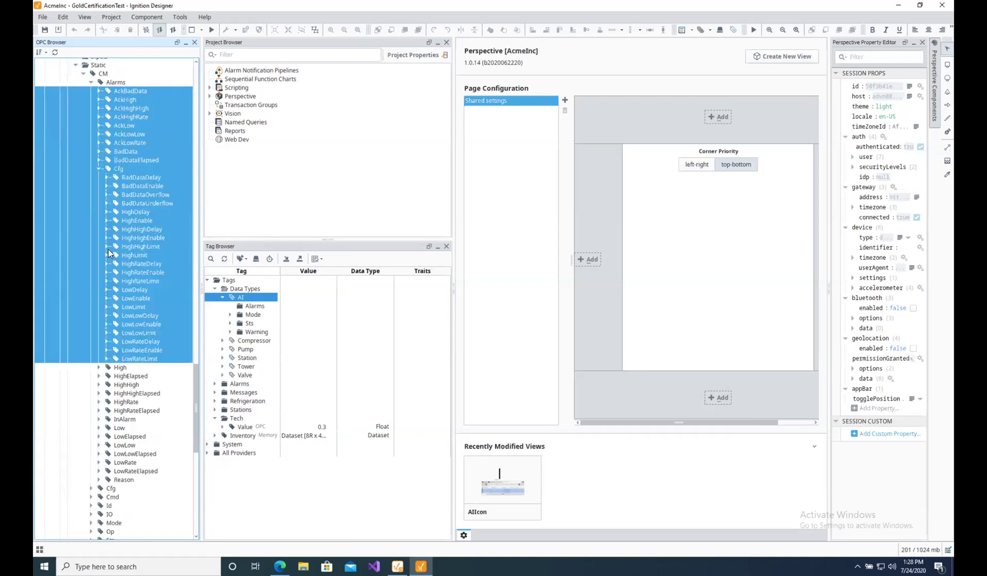
{"action": "left_click", "coordinate": [118, 169], "text": "ctrl"}
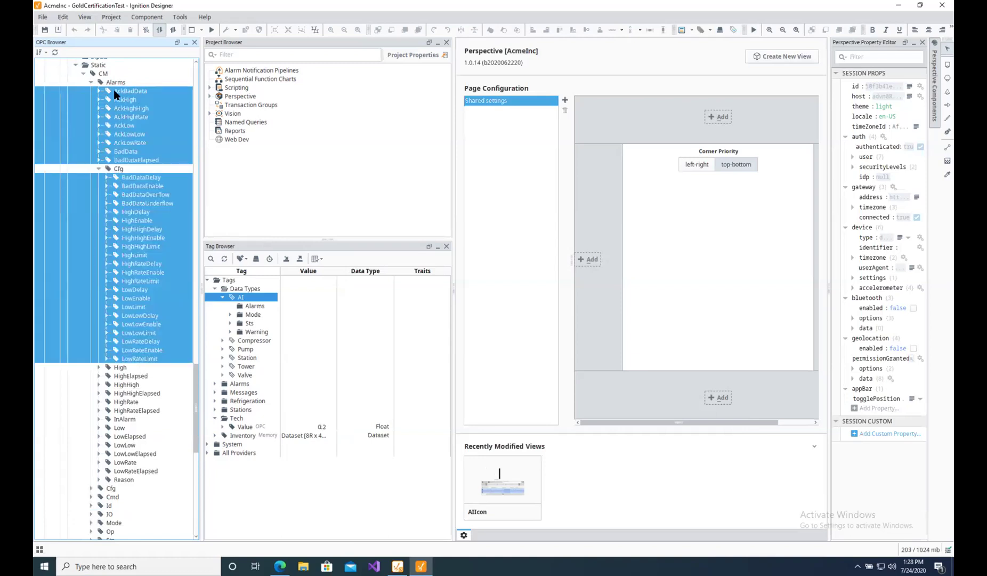
{"action": "left_click_drag", "start_coordinate": [114, 90], "coordinate": [254, 308]}
{"action": "left_click", "coordinate": [465, 304]}
Open AI in the Tag Editor and expand each of Alarms, Mode, Sts and Warning to check their tags.
{"action": "double_click", "coordinate": [230, 297]}
{"action": "left_click_drag", "start_coordinate": [600, 203], "coordinate": [468, 111]}
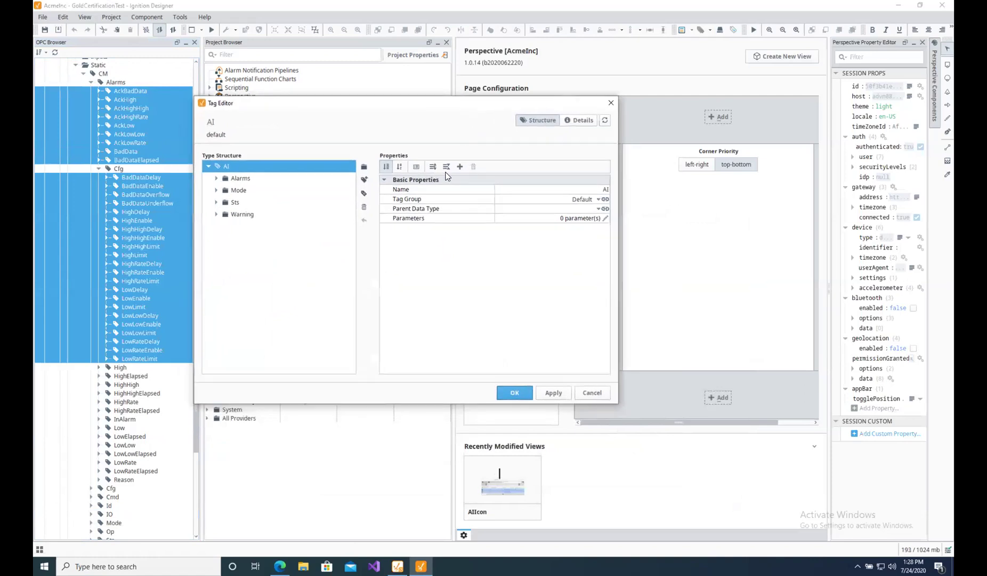
{"action": "left_click", "coordinate": [216, 178]}
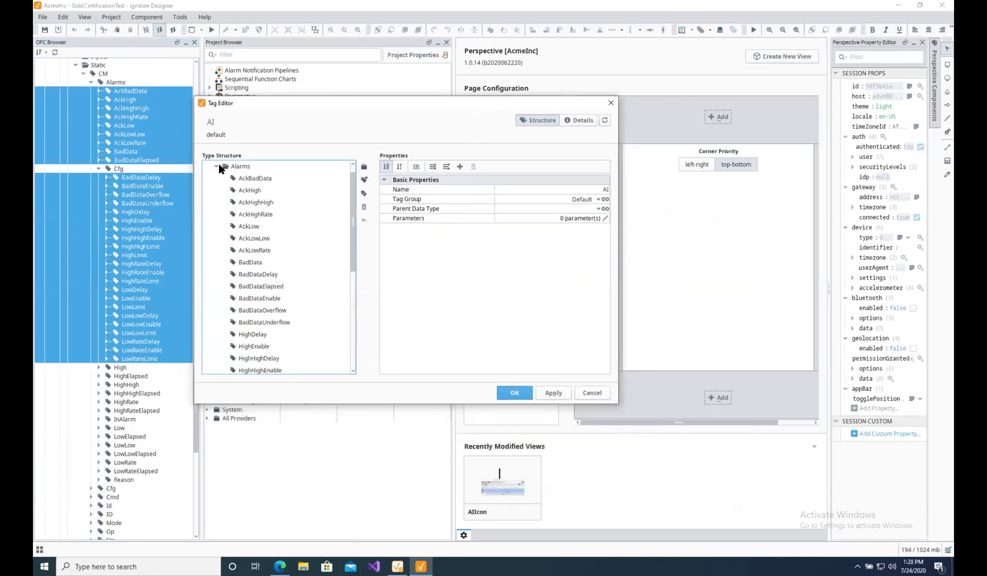
{"action": "left_click", "coordinate": [217, 166]}
{"action": "left_click", "coordinate": [214, 189]}
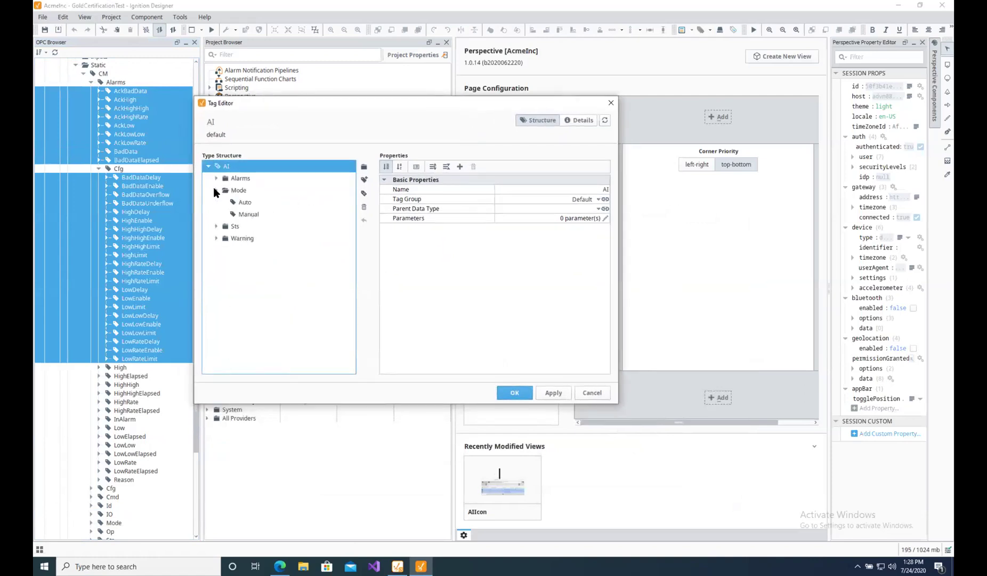
{"action": "left_click", "coordinate": [216, 226]}
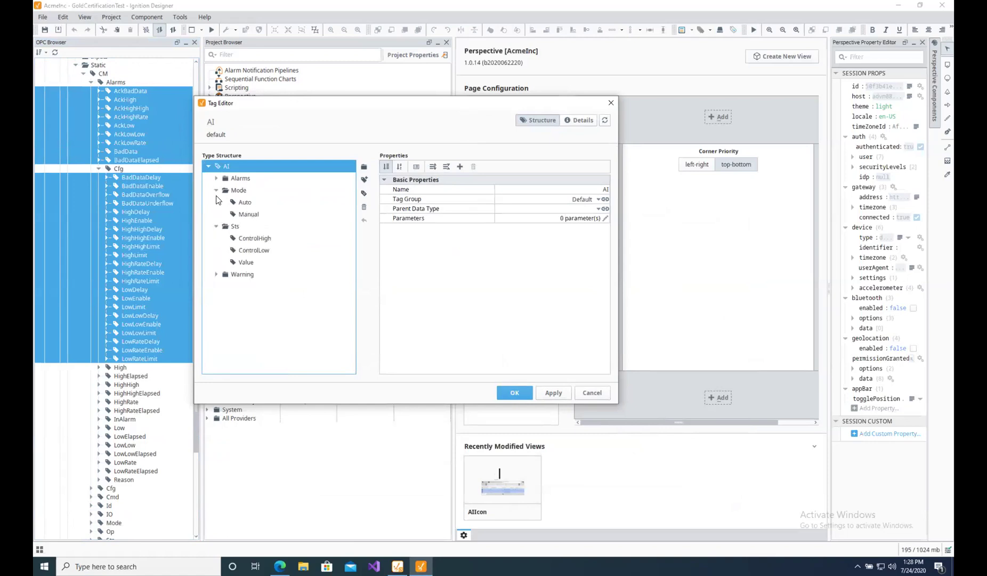
{"action": "left_click", "coordinate": [216, 190]}
{"action": "left_click", "coordinate": [217, 202]}
{"action": "left_click", "coordinate": [216, 214]}
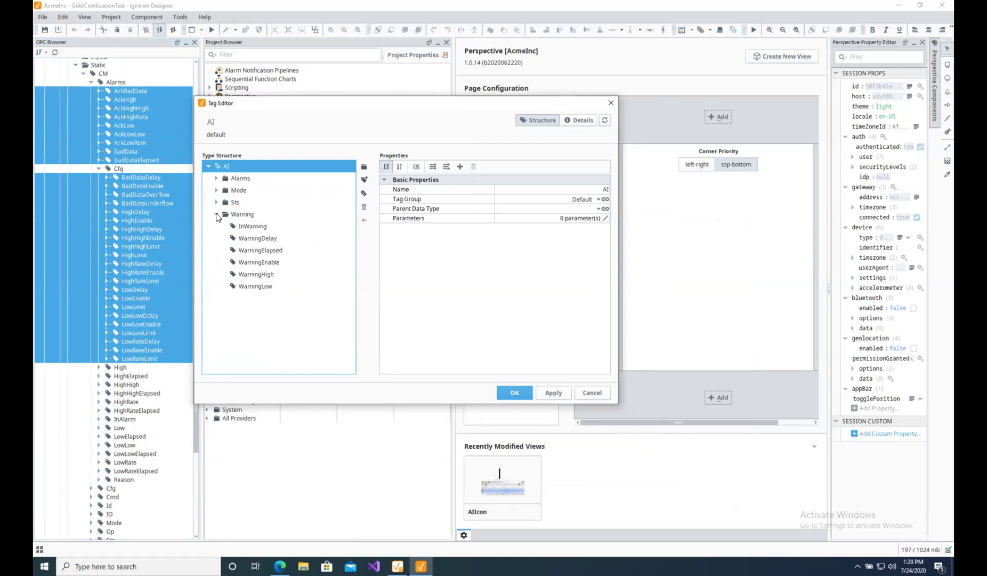
{"action": "left_click", "coordinate": [216, 214]}
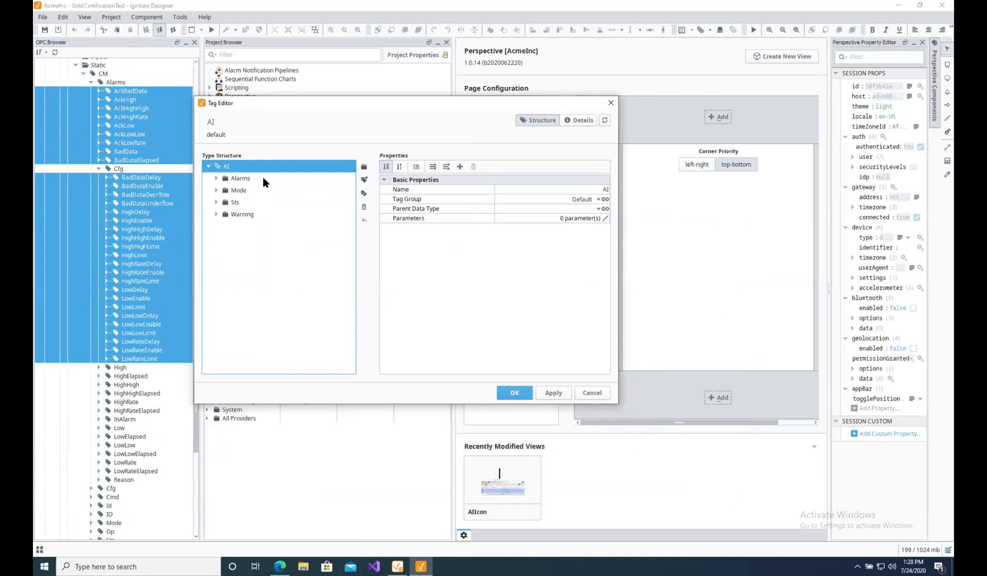
Collapse the Alarms and Warning branches in the OPC tree and select its Sts folder.
{"action": "left_click", "coordinate": [91, 82]}
{"action": "left_click", "coordinate": [91, 152]}
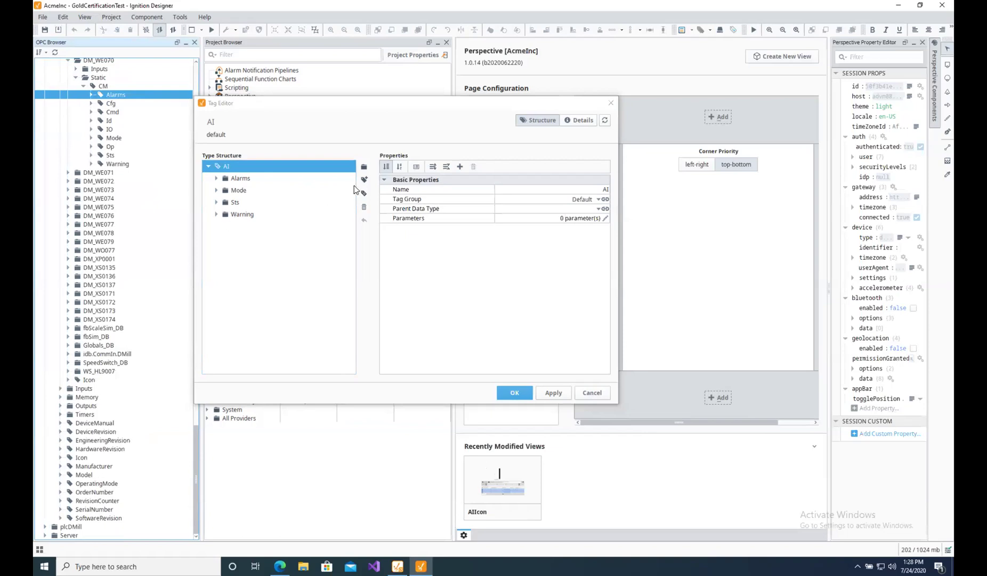
{"action": "left_click", "coordinate": [245, 168]}
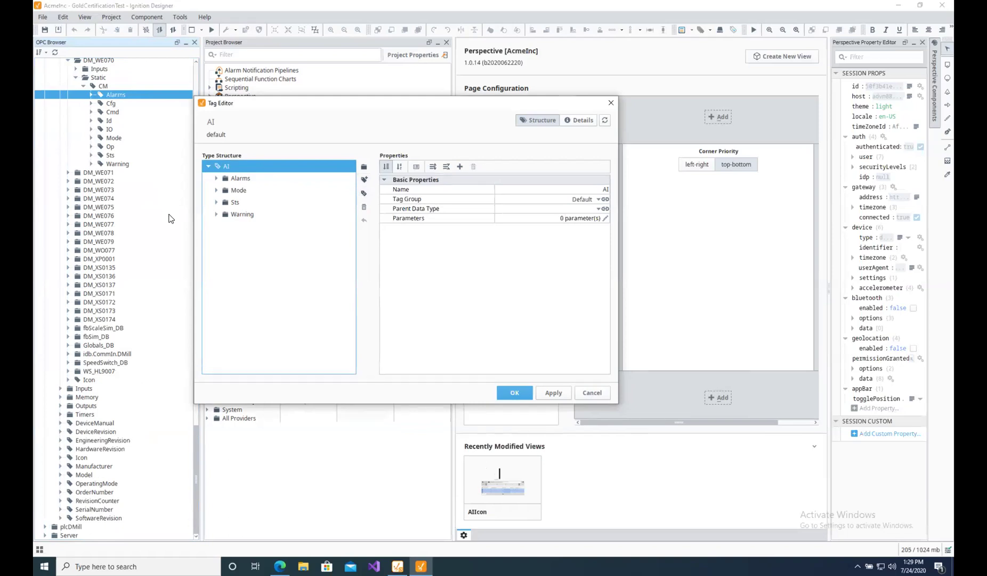
{"action": "left_click", "coordinate": [110, 155]}
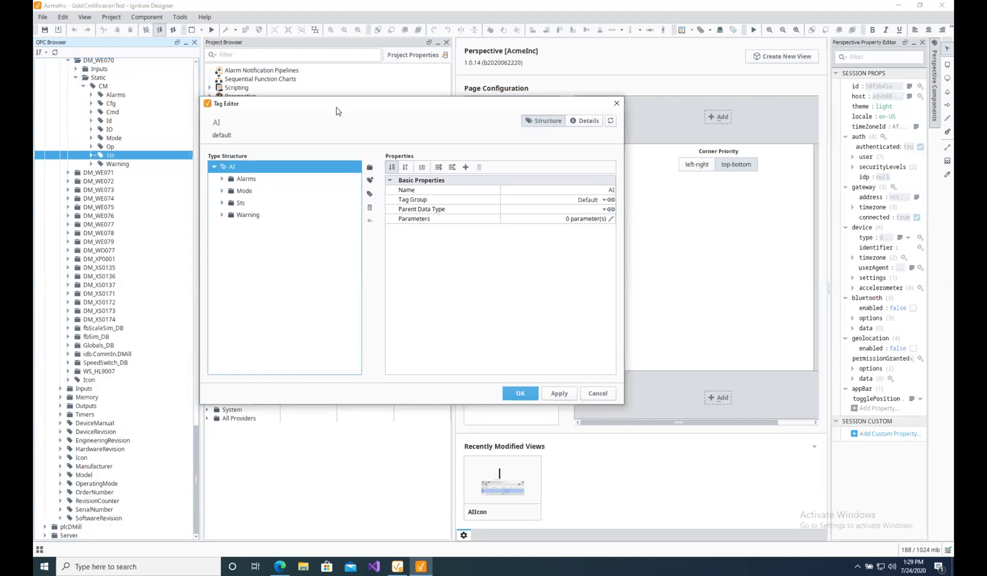
Show the Sts Value member's properties: OPC Float tag from the SIMATIC.S7-1500.OPC-UA server.
{"action": "left_click_drag", "start_coordinate": [329, 110], "coordinate": [397, 103]}
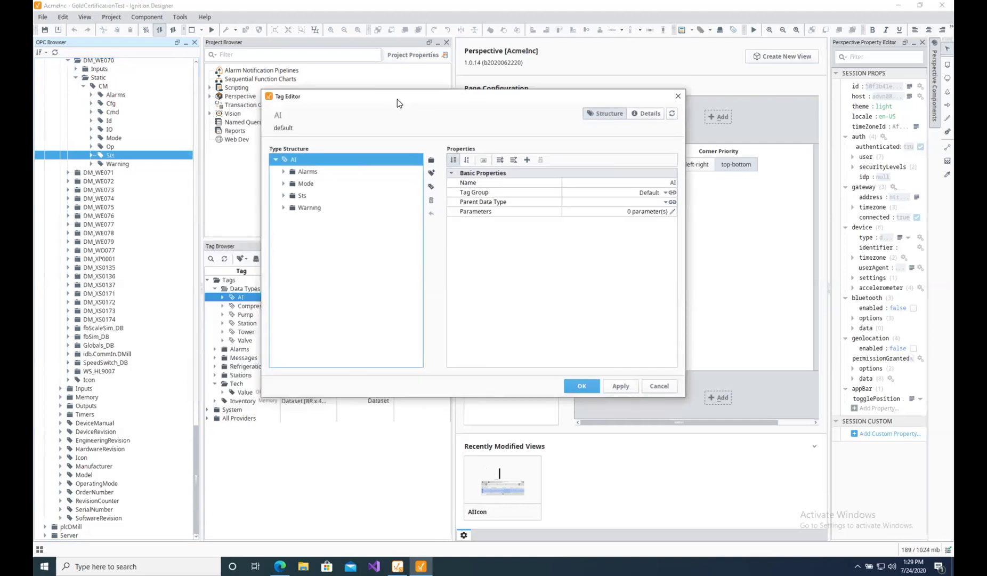
{"action": "scroll", "coordinate": [105, 159], "scroll_direction": "up", "scroll_amount": 2}
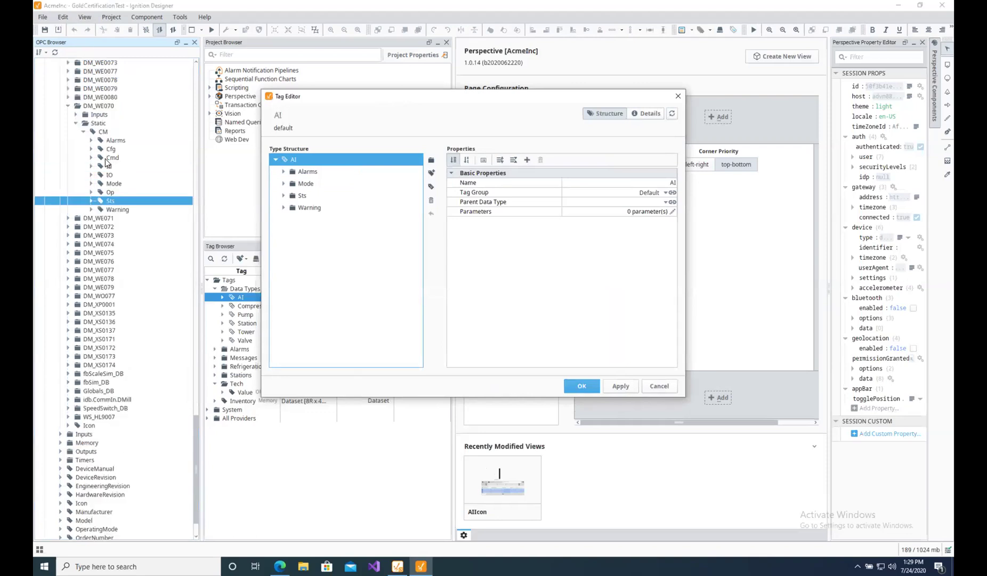
{"action": "scroll", "coordinate": [108, 152], "scroll_direction": "up", "scroll_amount": 2}
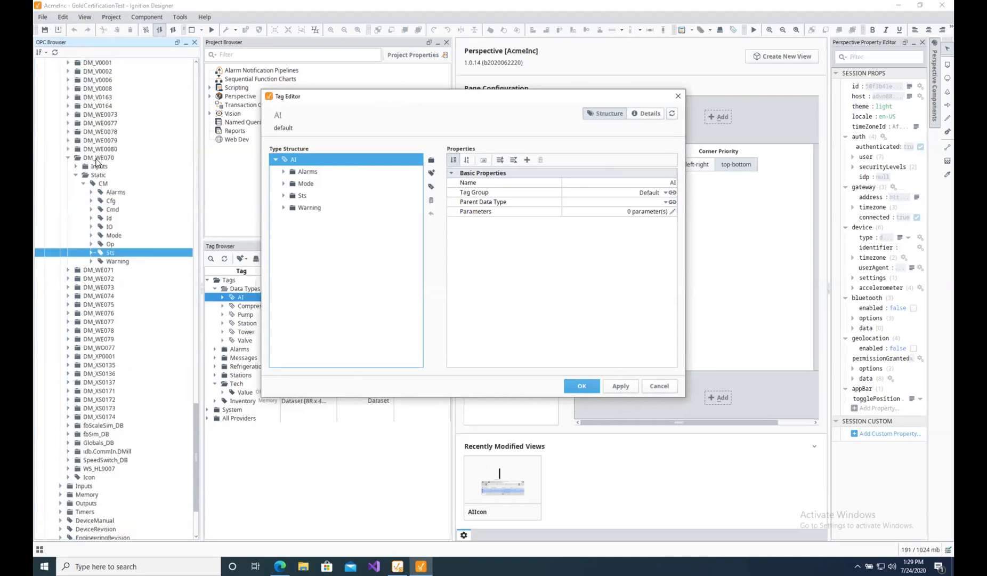
{"action": "left_click", "coordinate": [101, 158]}
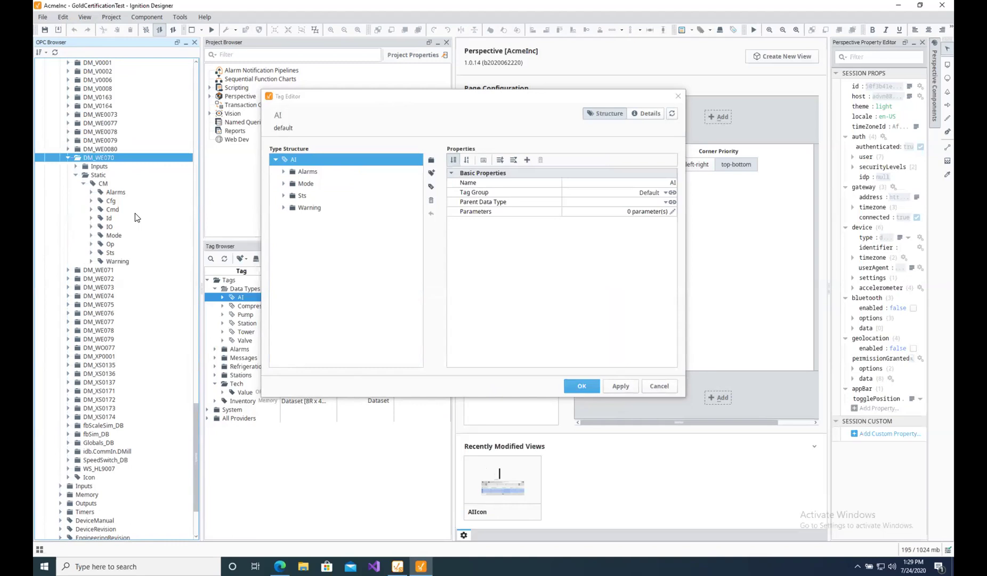
{"action": "left_click", "coordinate": [283, 196]}
{"action": "left_click", "coordinate": [314, 233]}
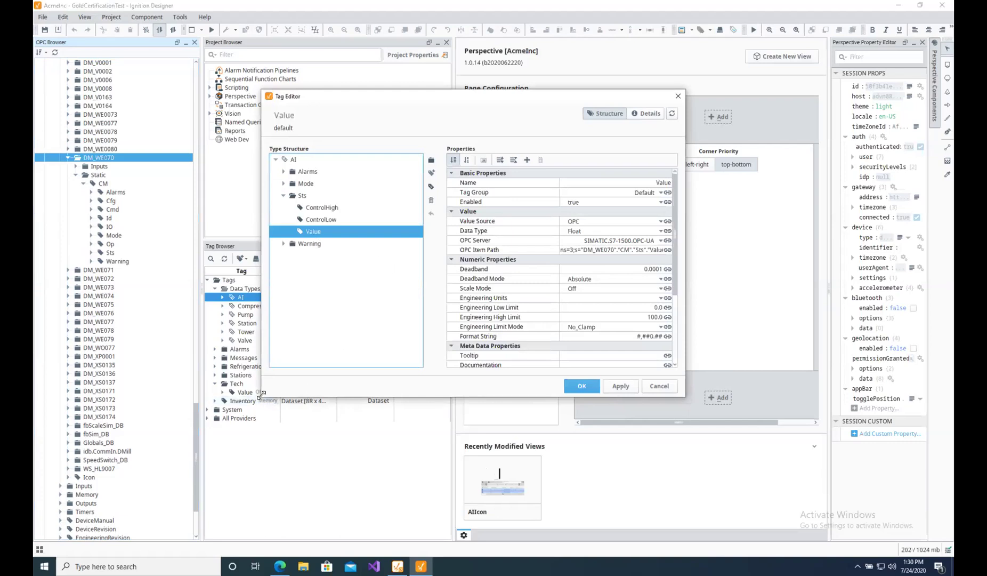
Open the Value tag's OPC Item Path ns=3;s="DM_WE070"."CM"."Sts"."Value" as editable text.
{"action": "left_click_drag", "start_coordinate": [260, 395], "coordinate": [129, 448]}
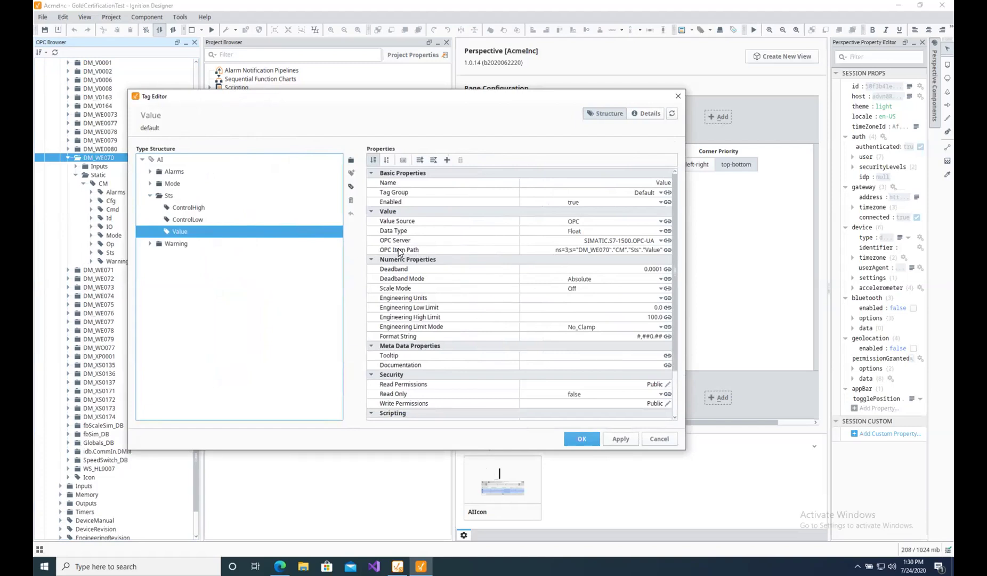
{"action": "left_click", "coordinate": [665, 253]}
{"action": "left_click", "coordinate": [666, 251]}
{"action": "left_click", "coordinate": [680, 263]}
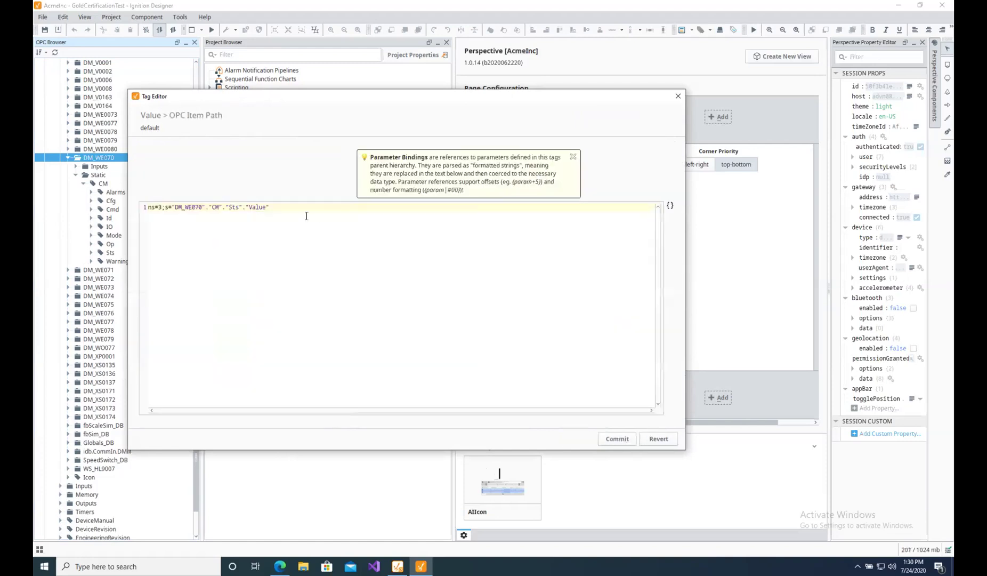
Review the quoted path and device name DM_WE070 in the OPC Item Path, then close the Tag Editor.
{"action": "left_click_drag", "start_coordinate": [282, 207], "coordinate": [146, 207]}
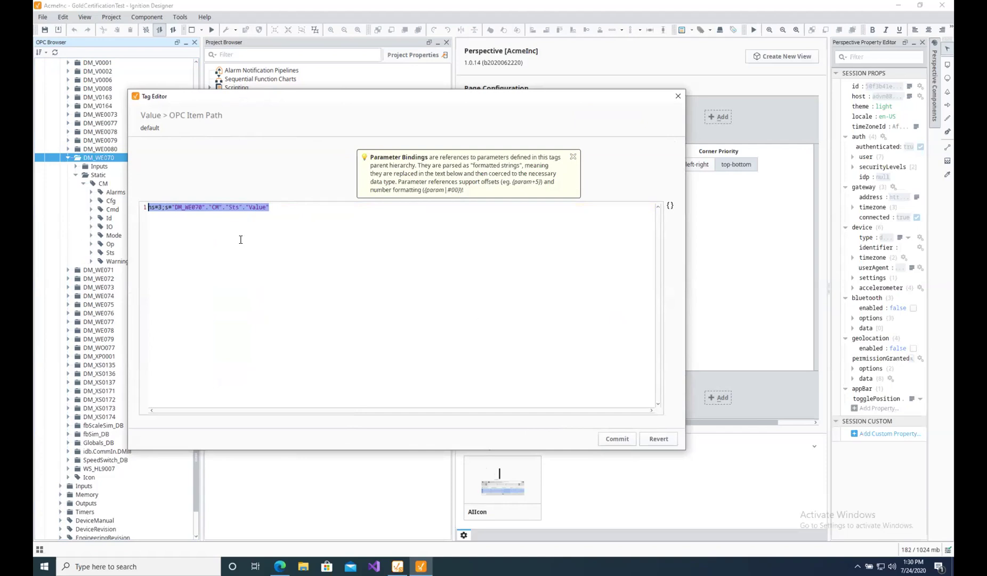
{"action": "left_click", "coordinate": [203, 207]}
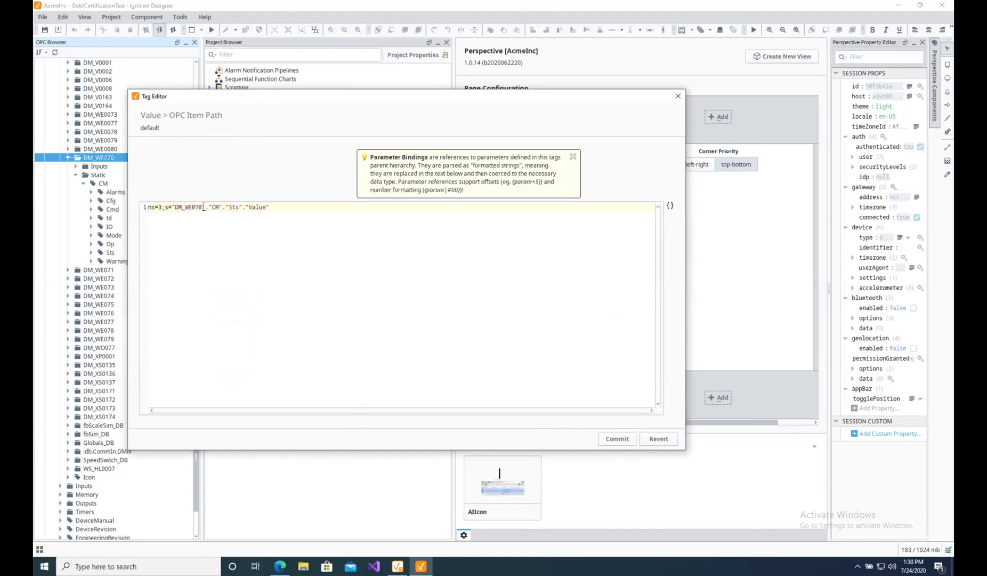
{"action": "left_click_drag", "start_coordinate": [203, 207], "coordinate": [176, 207]}
{"action": "left_click", "coordinate": [676, 97]}
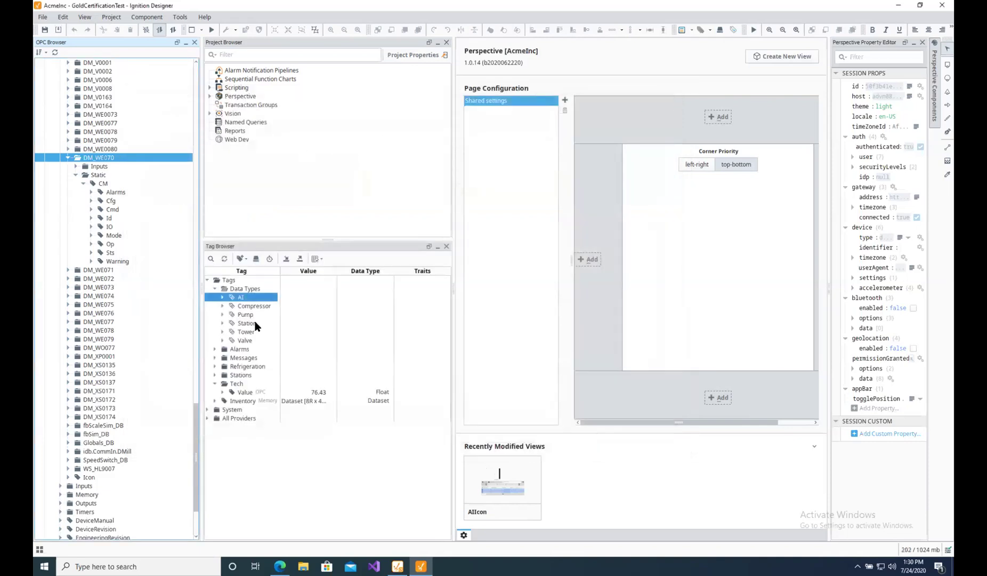
Reopen the AI data type in the Tag Editor and inspect its Parameters property, showing 0.
{"action": "double_click", "coordinate": [239, 297]}
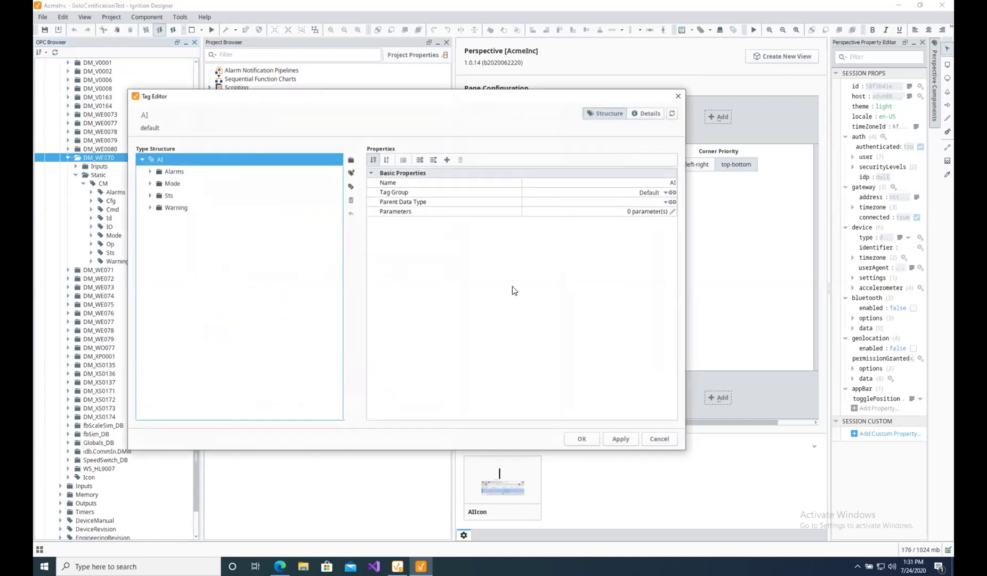
{"action": "left_click", "coordinate": [404, 211]}
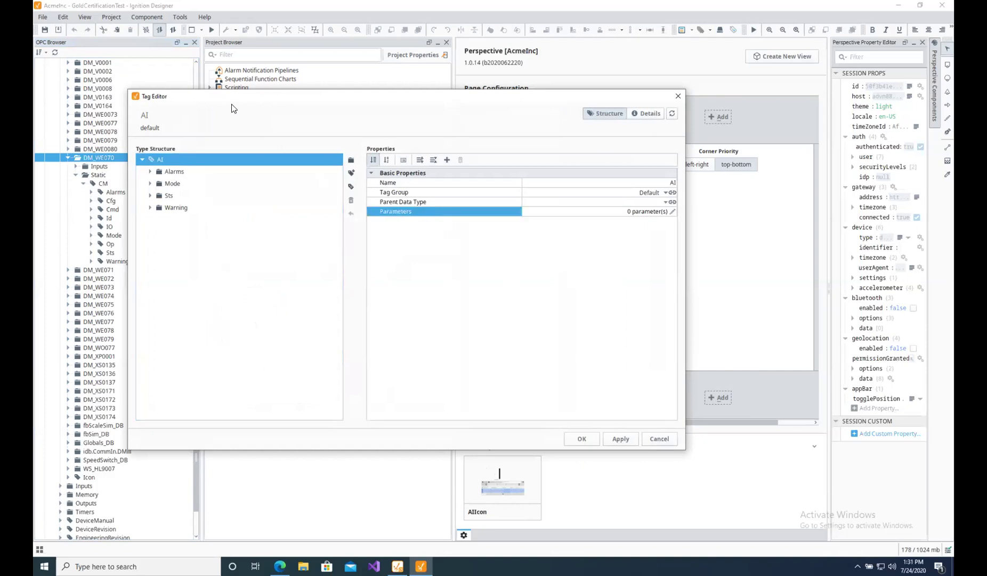
{"action": "left_click_drag", "start_coordinate": [224, 97], "coordinate": [308, 74]}
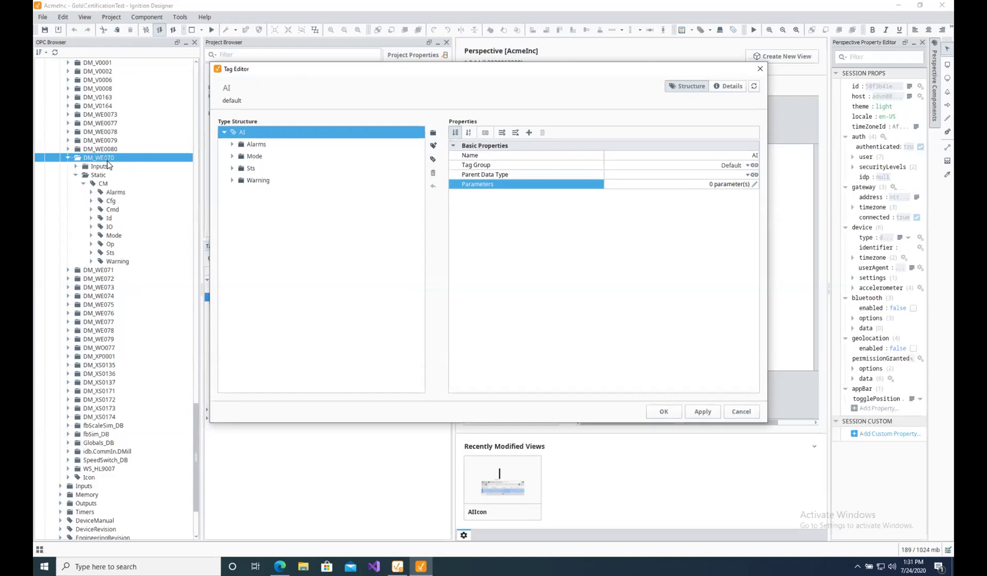
Add an Area parameter with value DM to the AI data type.
{"action": "left_click_drag", "start_coordinate": [365, 72], "coordinate": [278, 59]}
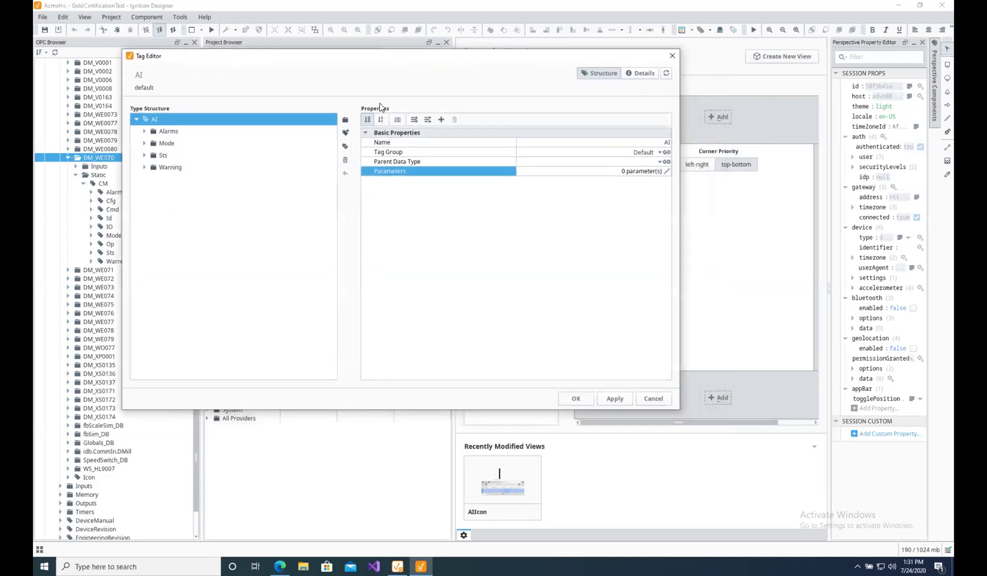
{"action": "left_click", "coordinate": [665, 171]}
{"action": "left_click", "coordinate": [663, 112]}
{"action": "double_click", "coordinate": [248, 126]}
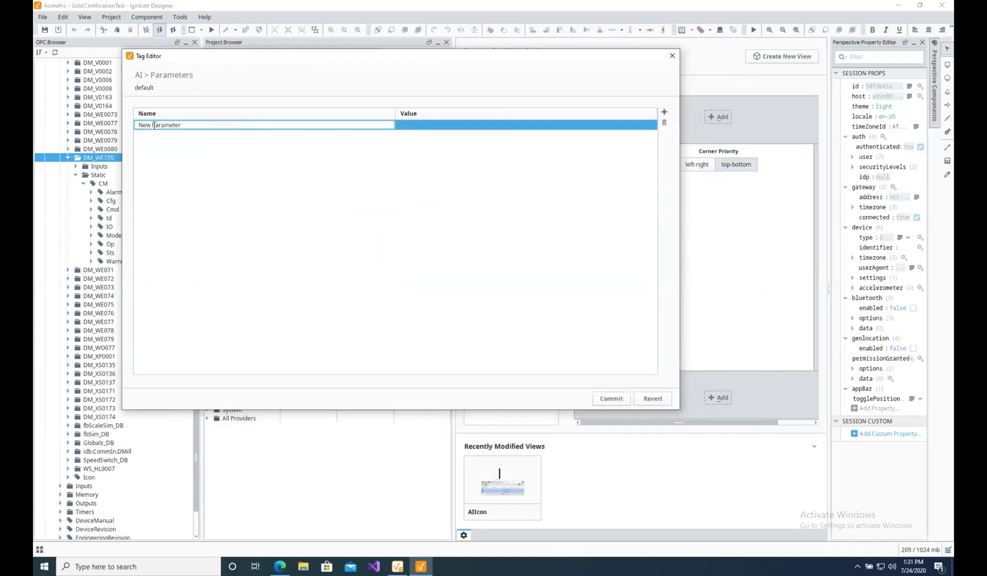
{"action": "type", "text": "Ar"}
{"action": "type", "text": "ae"}
{"action": "key", "text": "BackSpace"}
{"action": "key", "text": "BackSpace"}
{"action": "type", "text": "ea"}
{"action": "left_click", "coordinate": [429, 124]}
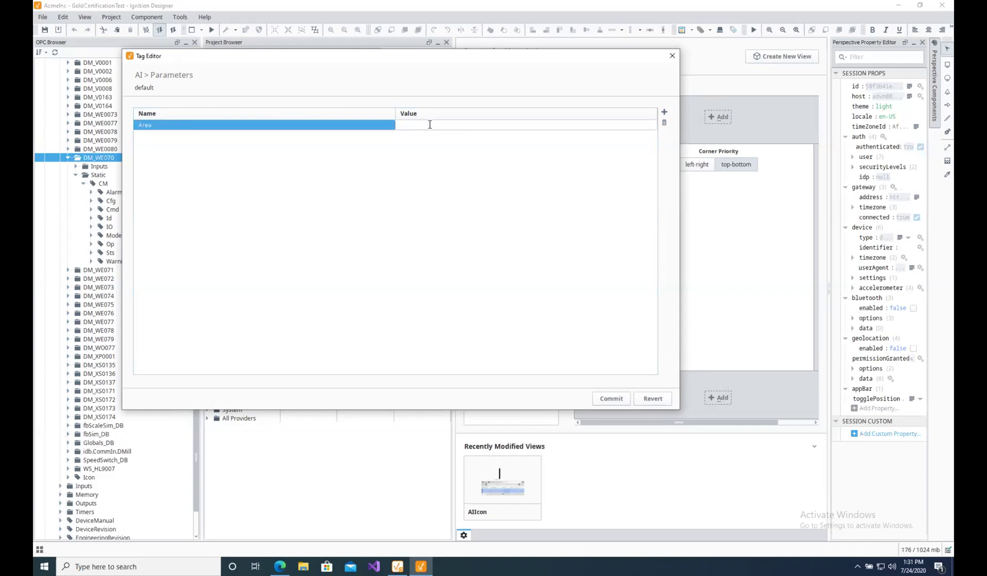
{"action": "type", "text": "DM"}
Add a second parameter named Type with value WE.
{"action": "left_click", "coordinate": [664, 112]}
{"action": "left_click", "coordinate": [198, 135]}
{"action": "double_click", "coordinate": [138, 135]}
{"action": "type", "text": "Ty"}
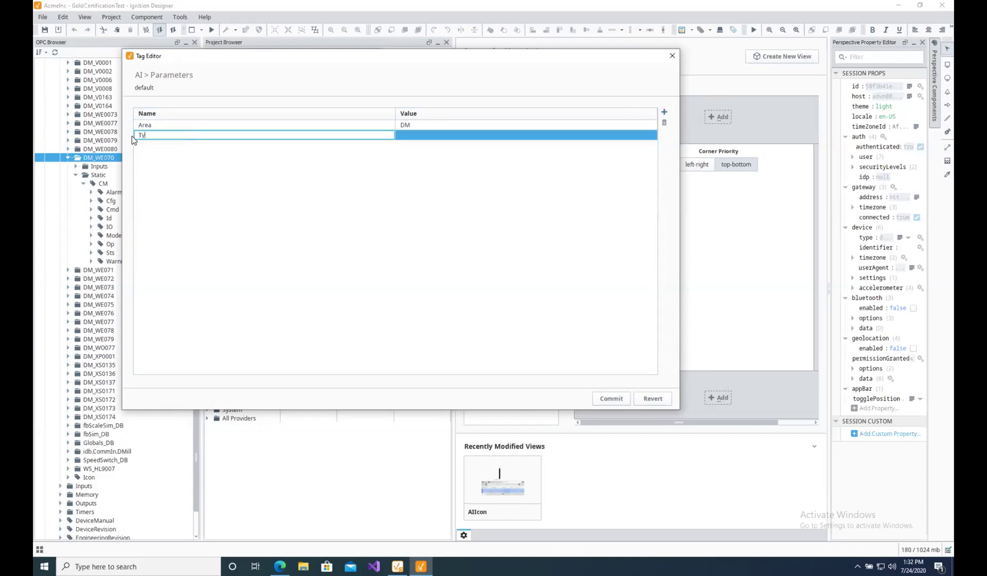
{"action": "type", "text": "pe"}
{"action": "left_click", "coordinate": [417, 135]}
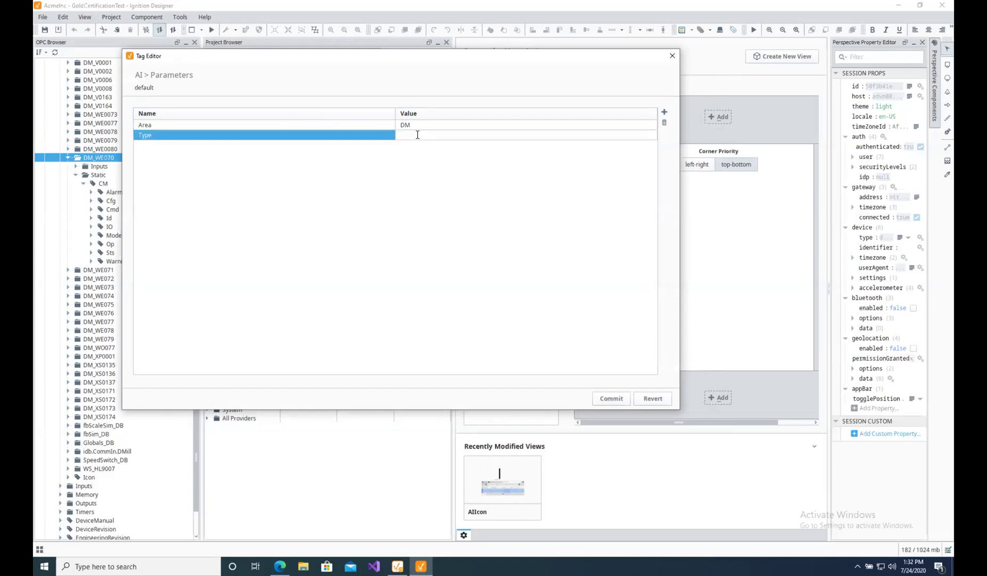
{"action": "type", "text": "WE"}
Add a Num parameter with value 70 and commit the three parameters.
{"action": "left_click", "coordinate": [664, 113]}
{"action": "double_click", "coordinate": [204, 147]}
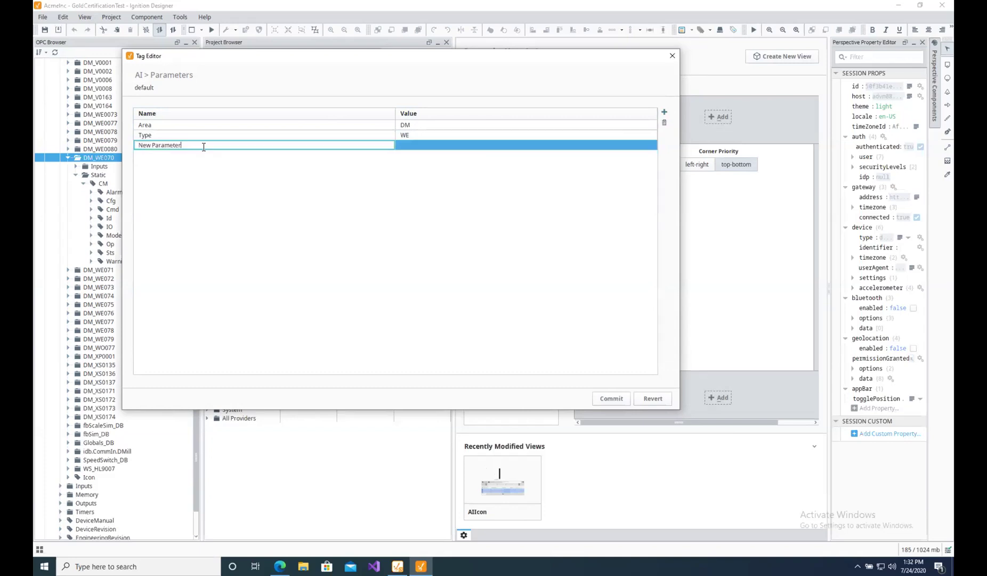
{"action": "key", "text": "BackSpace"}
{"action": "key", "text": "BackSpace"}
{"action": "key", "text": "BackSpace"}
{"action": "key", "text": "BackSpace"}
{"action": "key", "text": "BackSpace"}
{"action": "key", "text": "BackSpace"}
{"action": "key", "text": "BackSpace"}
{"action": "key", "text": "BackSpace"}
{"action": "key", "text": "BackSpace"}
{"action": "key", "text": "BackSpace"}
{"action": "key", "text": "BackSpace"}
{"action": "key", "text": "BackSpace"}
{"action": "key", "text": "BackSpace"}
{"action": "type", "text": "Num"}
{"action": "double_click", "coordinate": [431, 145]}
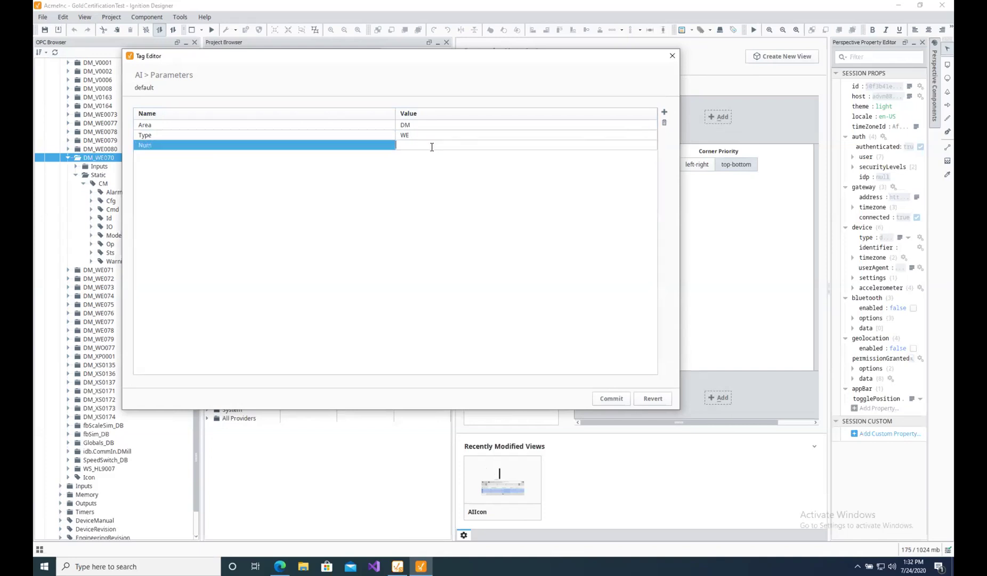
{"action": "type", "text": "70"}
{"action": "key", "text": "Return"}
{"action": "left_click", "coordinate": [611, 399]}
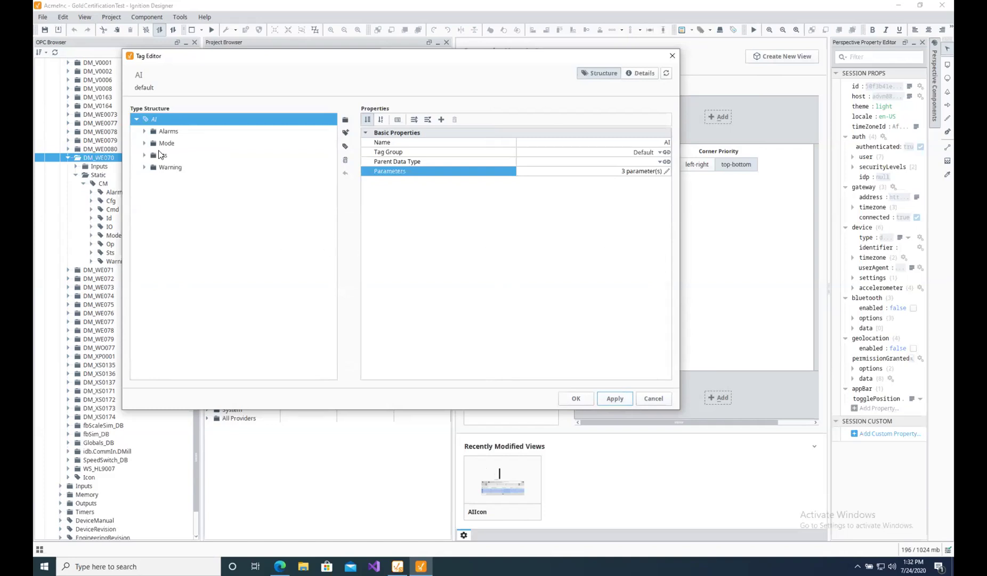
Open the Sts Value tag's OPC Item Path for text editing.
{"action": "left_click", "coordinate": [144, 155]}
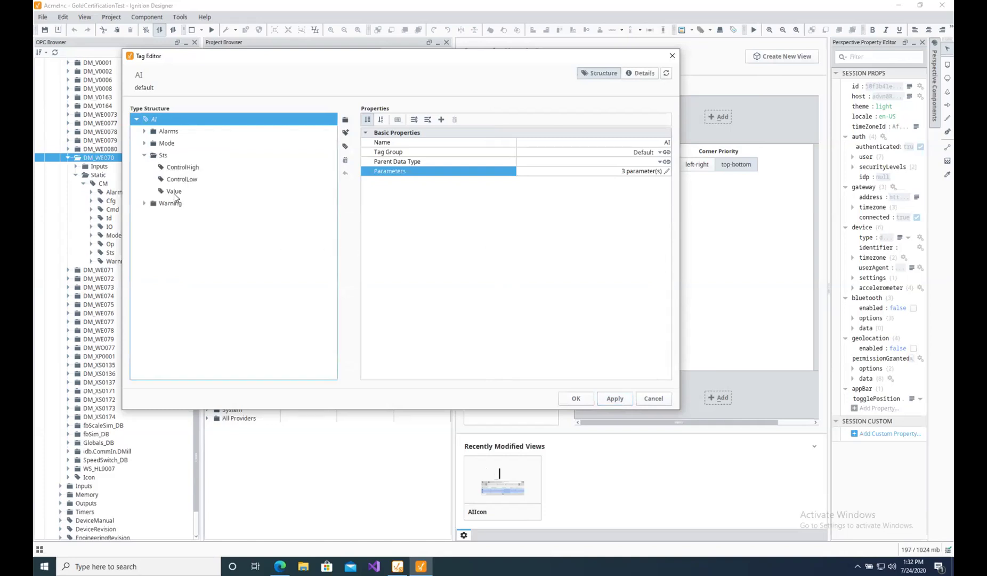
{"action": "left_click", "coordinate": [174, 193]}
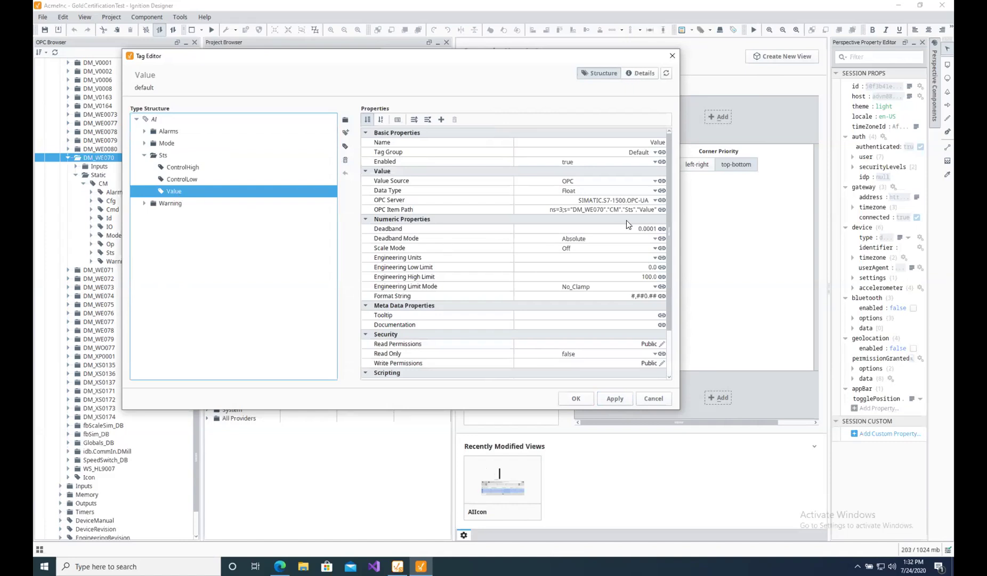
{"action": "left_click", "coordinate": [662, 209]}
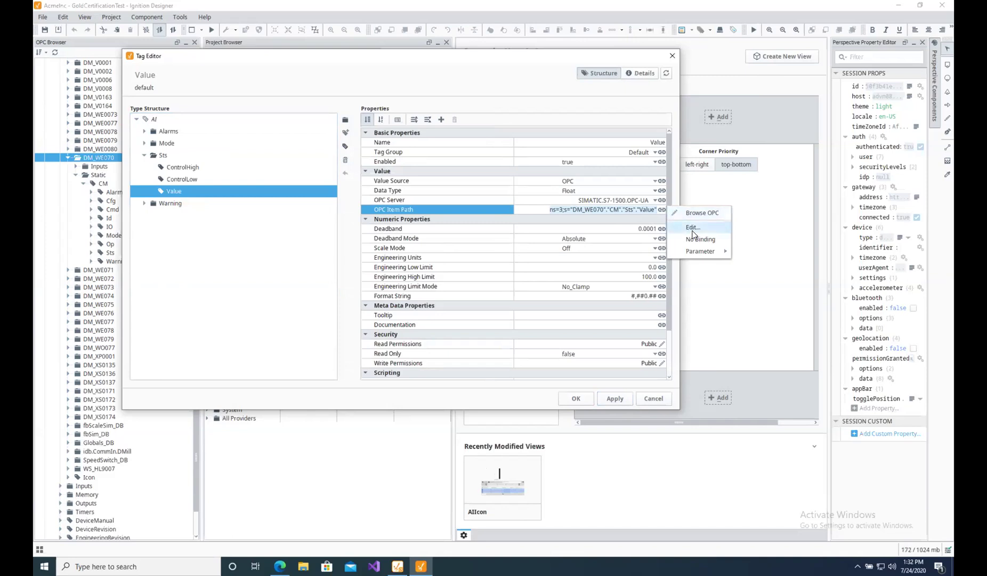
{"action": "left_click", "coordinate": [693, 228]}
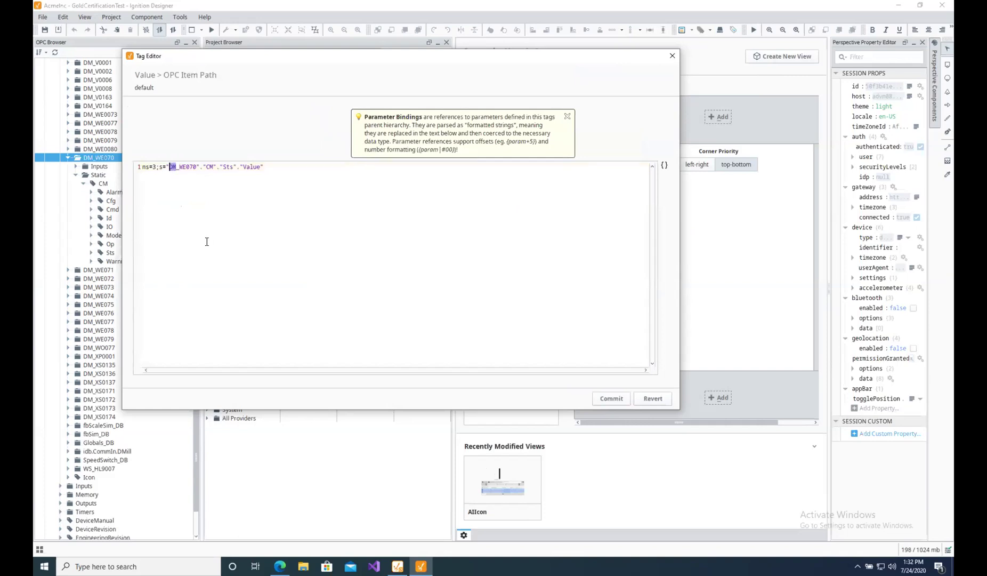
Replace DM with {Area} and WE with {Type} in the item path, then select 070.
{"action": "left_click", "coordinate": [664, 166]}
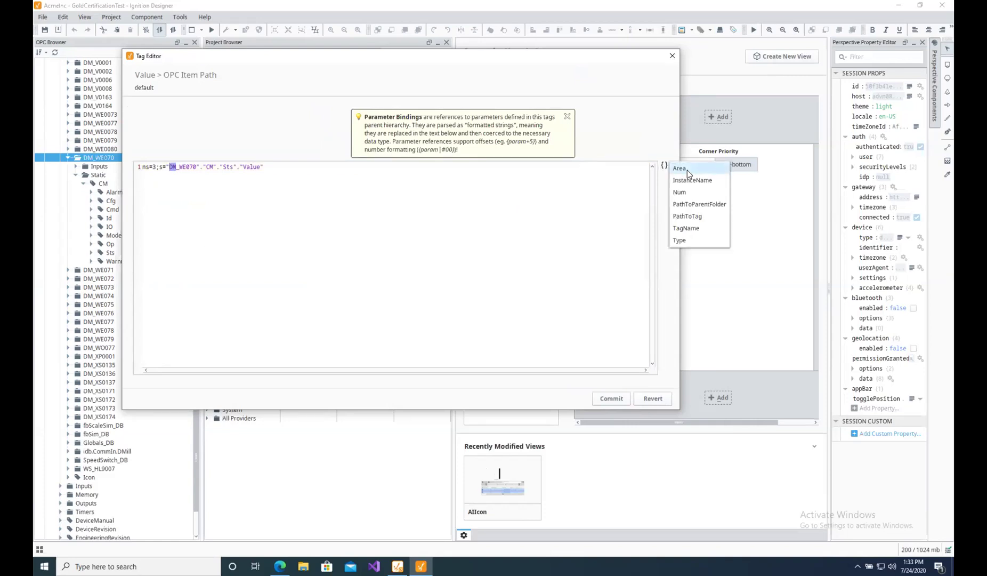
{"action": "left_click", "coordinate": [687, 170]}
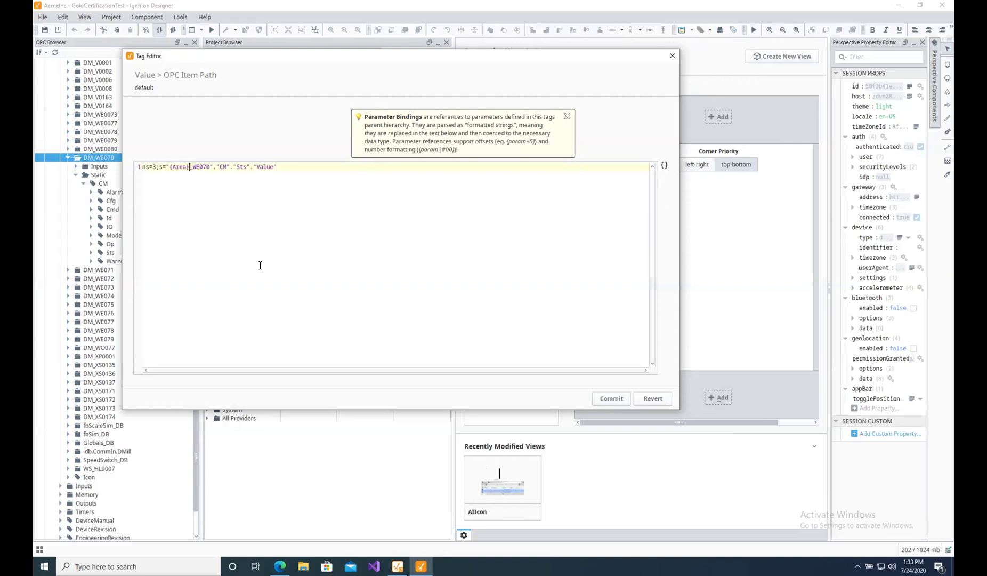
{"action": "left_click_drag", "start_coordinate": [201, 165], "coordinate": [193, 166]}
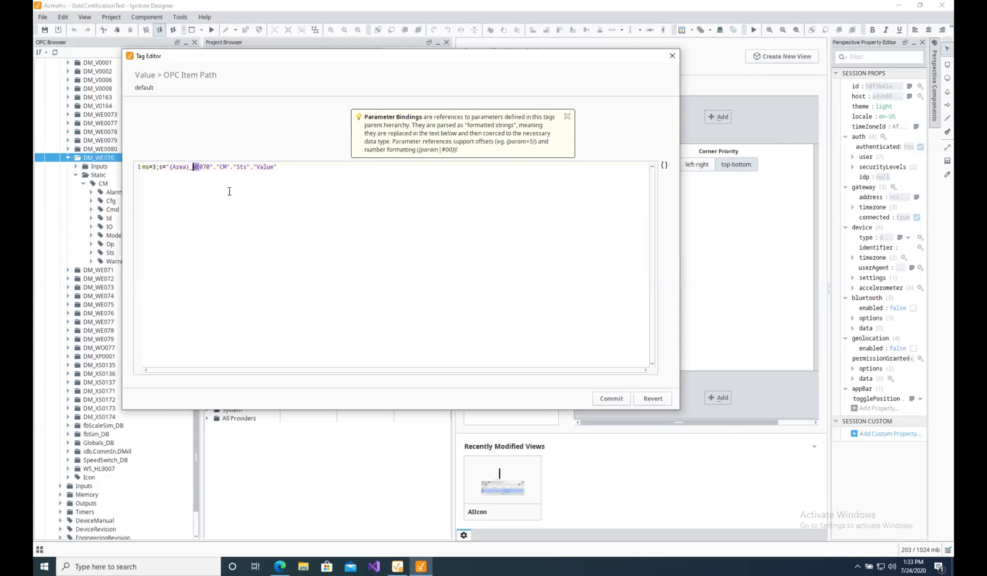
{"action": "left_click", "coordinate": [664, 166]}
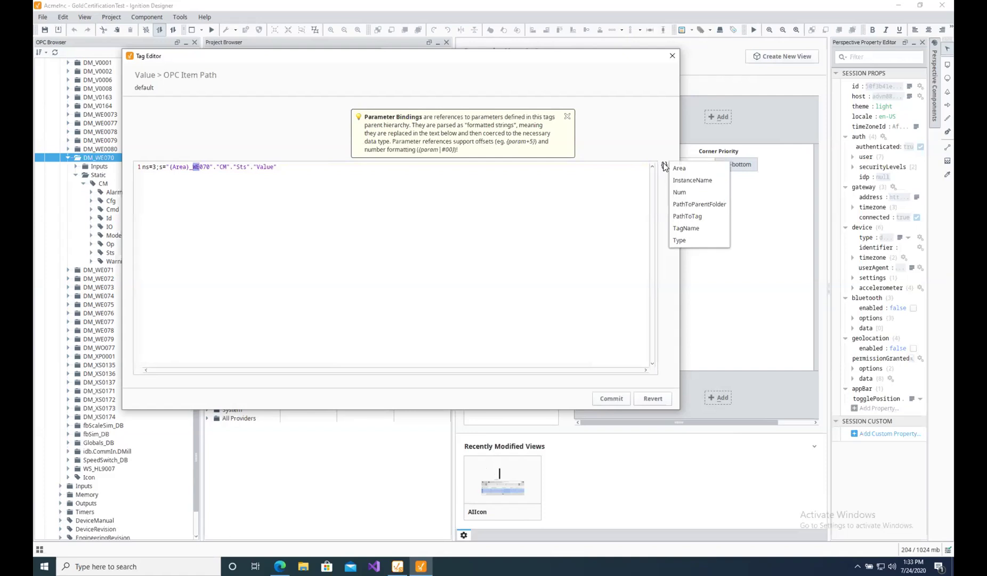
{"action": "left_click", "coordinate": [689, 241]}
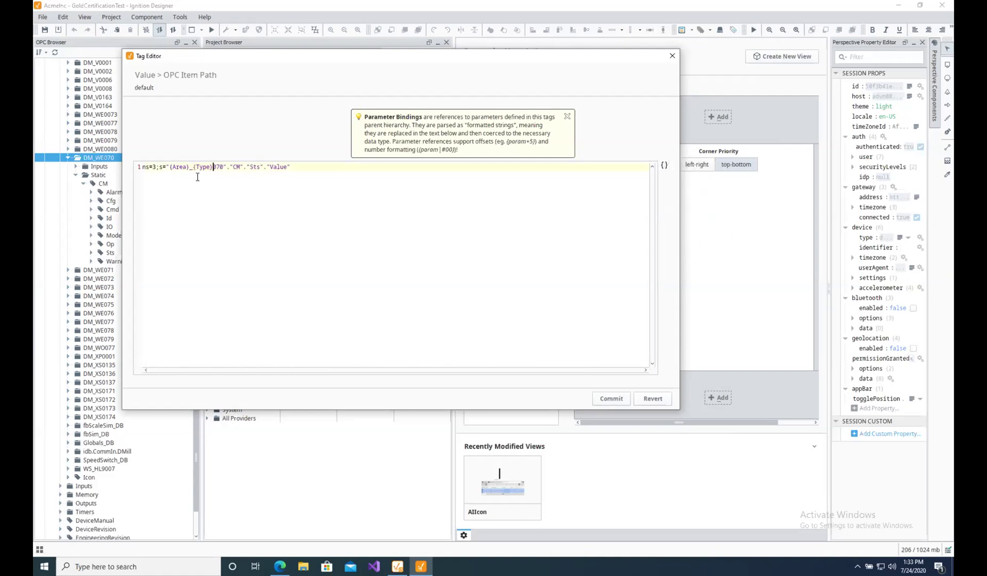
{"action": "left_click_drag", "start_coordinate": [223, 166], "coordinate": [213, 166]}
{"action": "left_click", "coordinate": [664, 166]}
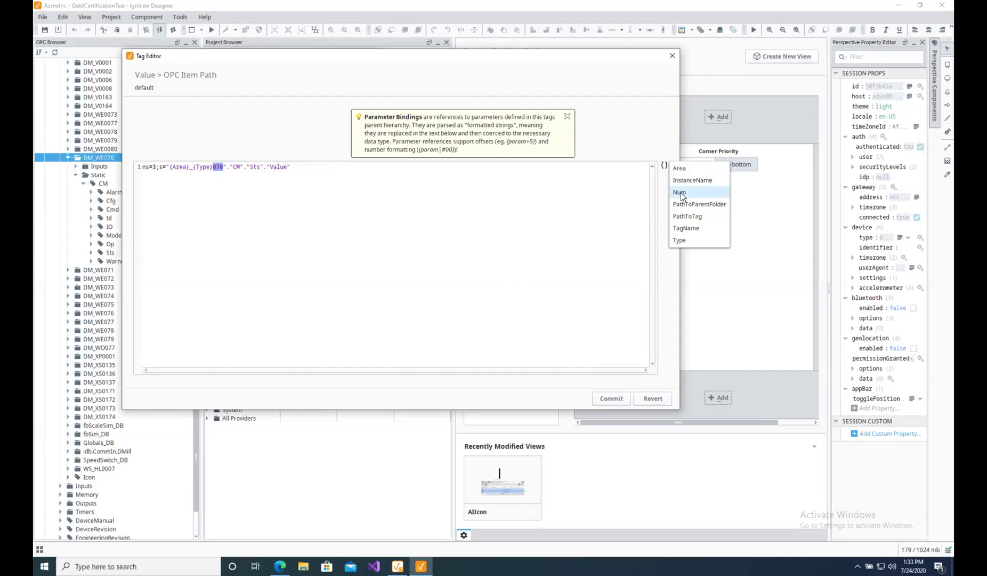
Replace 070 with {Num|#000} and commit the OPC Item Path.
{"action": "left_click", "coordinate": [681, 193]}
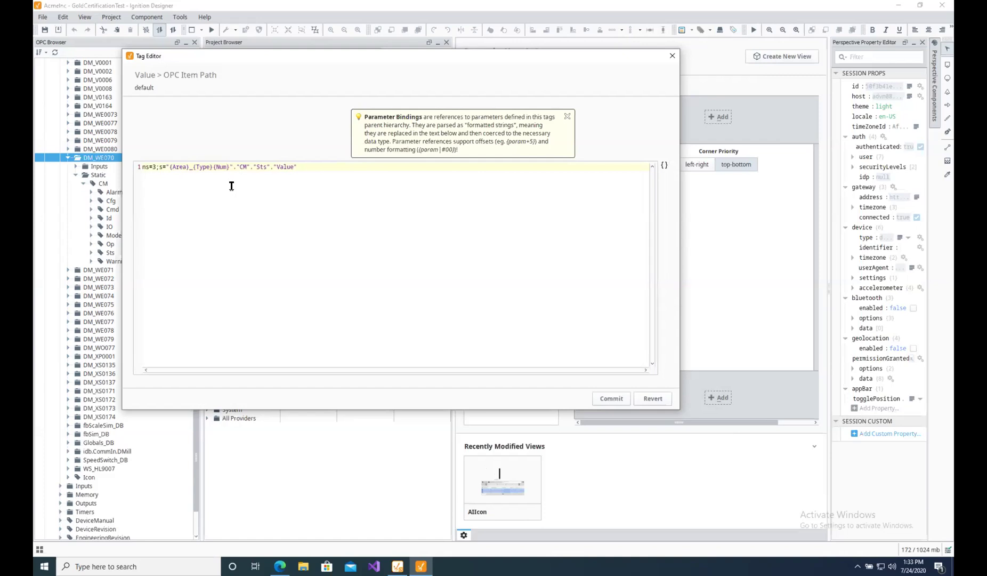
{"action": "type", "text": "|#000"}
{"action": "left_click", "coordinate": [617, 400]}
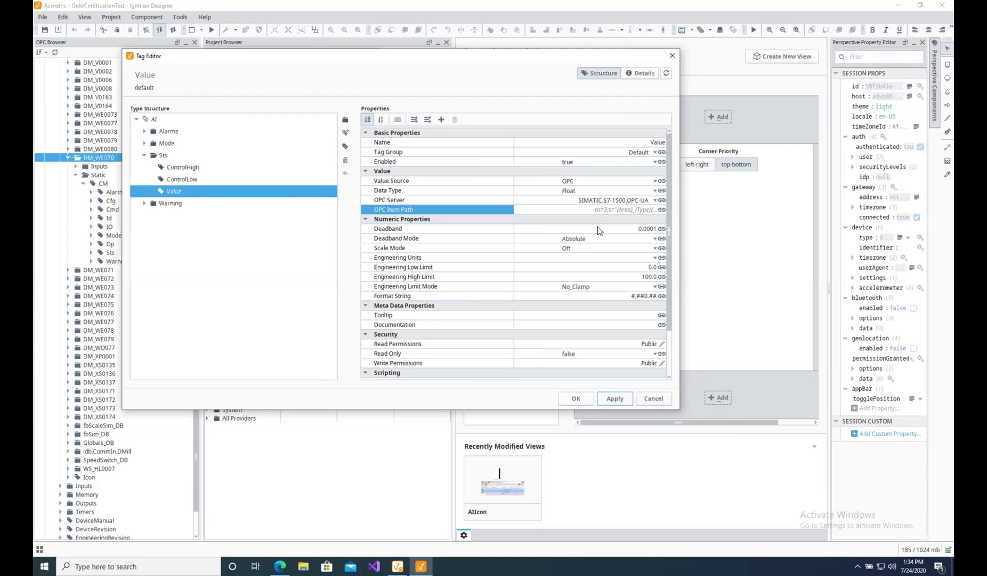
Check the AckHighRate alarm's OPC Item Path, then apply the AI type edits and close the editor.
{"action": "left_click", "coordinate": [144, 131]}
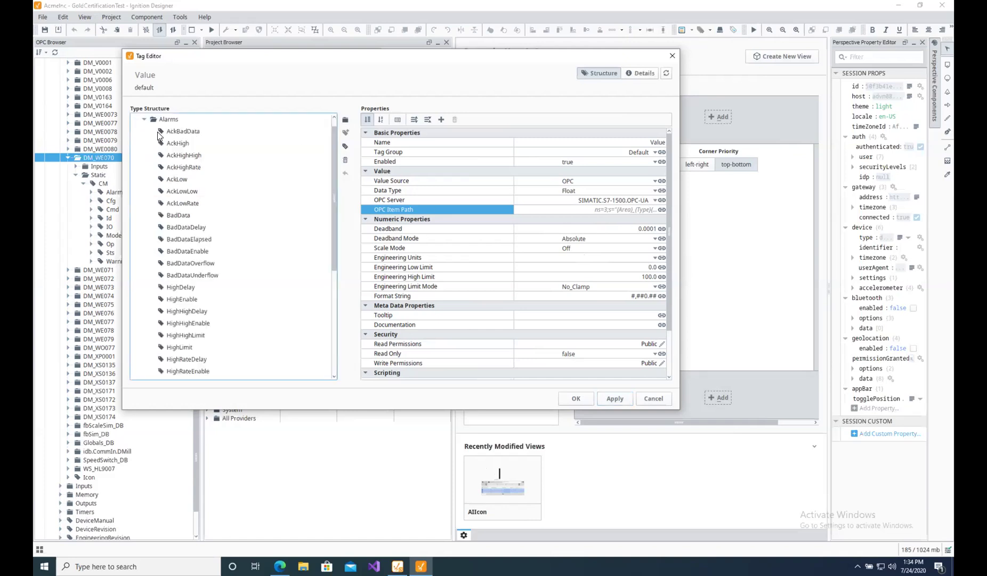
{"action": "left_click", "coordinate": [173, 132]}
{"action": "left_click", "coordinate": [179, 155]}
{"action": "left_click", "coordinate": [183, 167]}
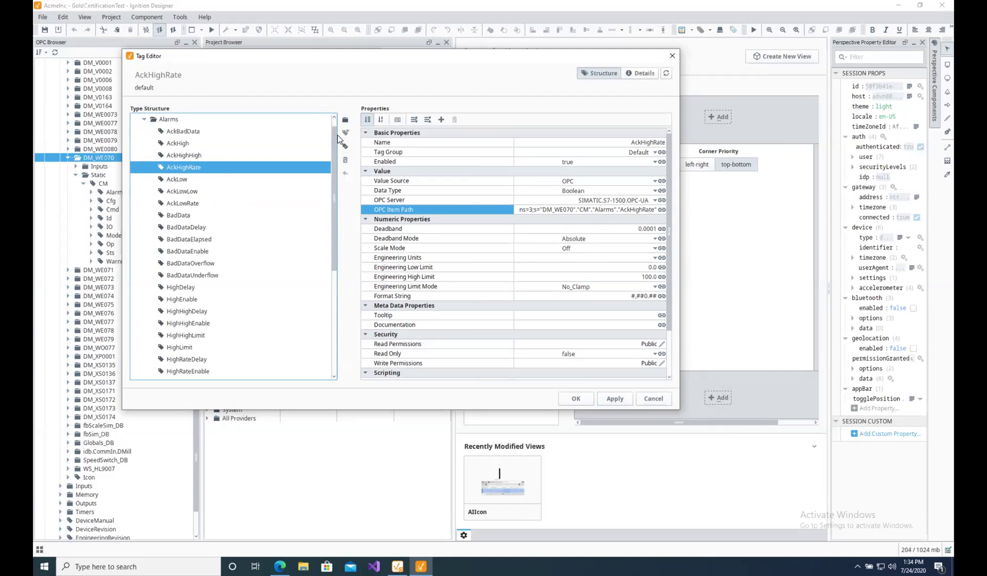
{"action": "scroll", "coordinate": [332, 181], "scroll_direction": "down", "scroll_amount": 5}
{"action": "mouse_move", "coordinate": [331, 242]}
{"action": "left_mouse_down"}
{"action": "mouse_move", "coordinate": [334, 158]}
{"action": "mouse_move", "coordinate": [329, 252]}
{"action": "left_mouse_up"}
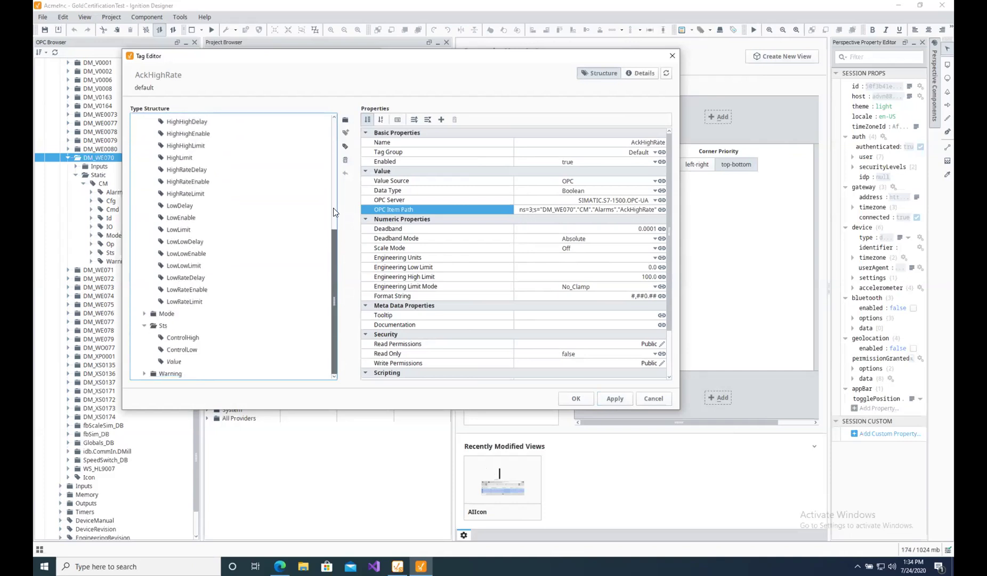
{"action": "scroll", "coordinate": [323, 132], "scroll_direction": "up", "scroll_amount": 5}
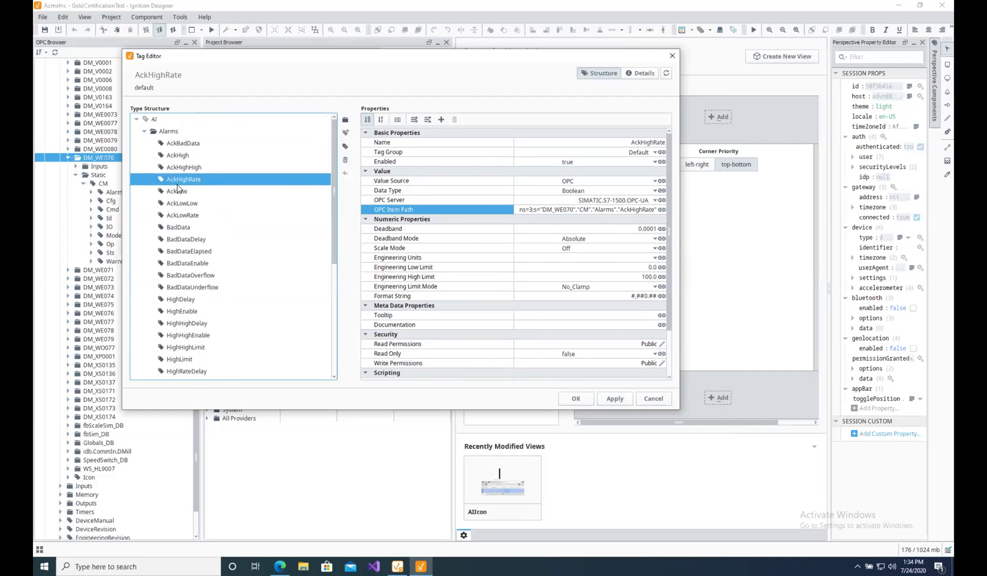
{"action": "scroll", "coordinate": [222, 238], "scroll_direction": "down", "scroll_amount": 2}
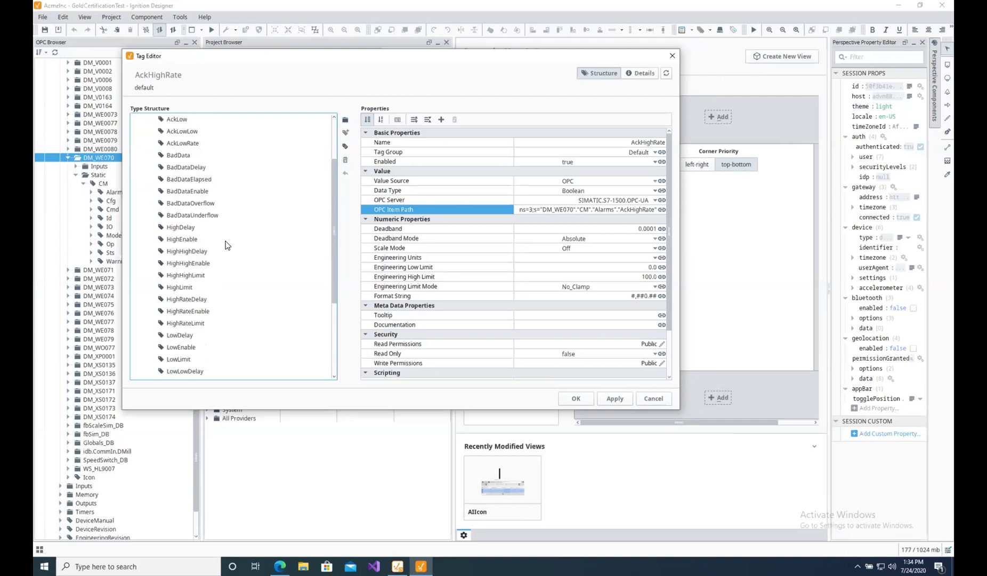
{"action": "left_click", "coordinate": [546, 210]}
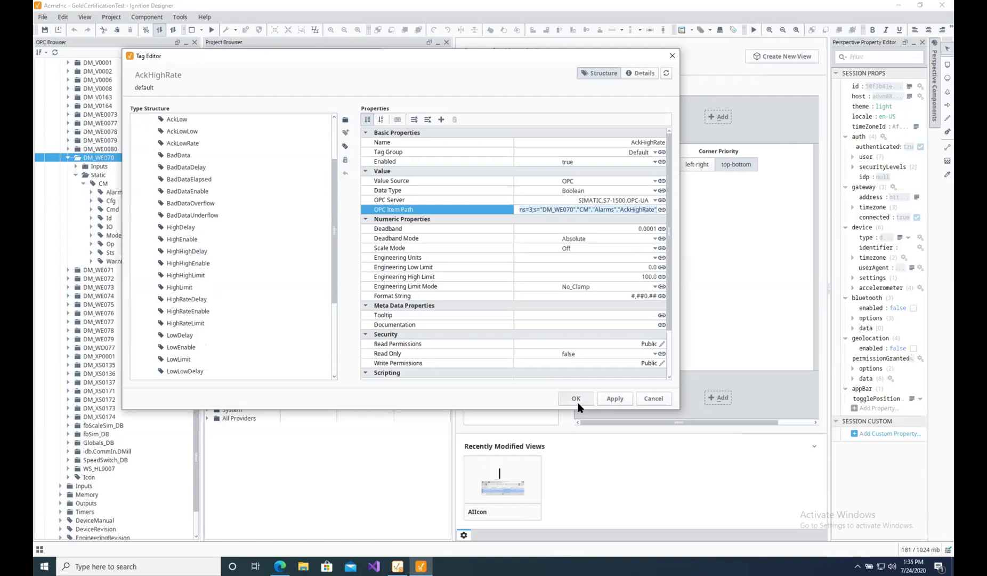
{"action": "left_click", "coordinate": [608, 399]}
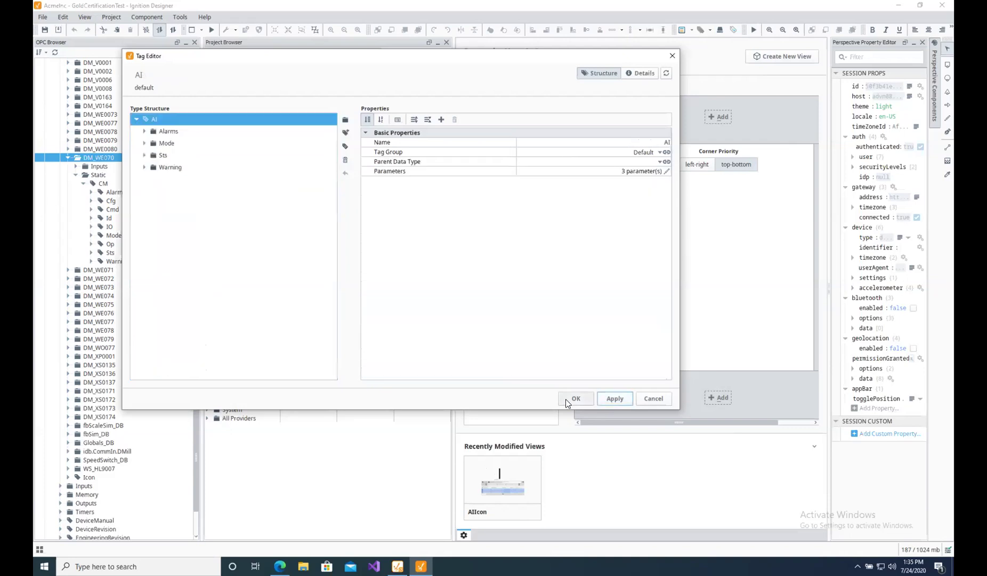
{"action": "left_click", "coordinate": [574, 399]}
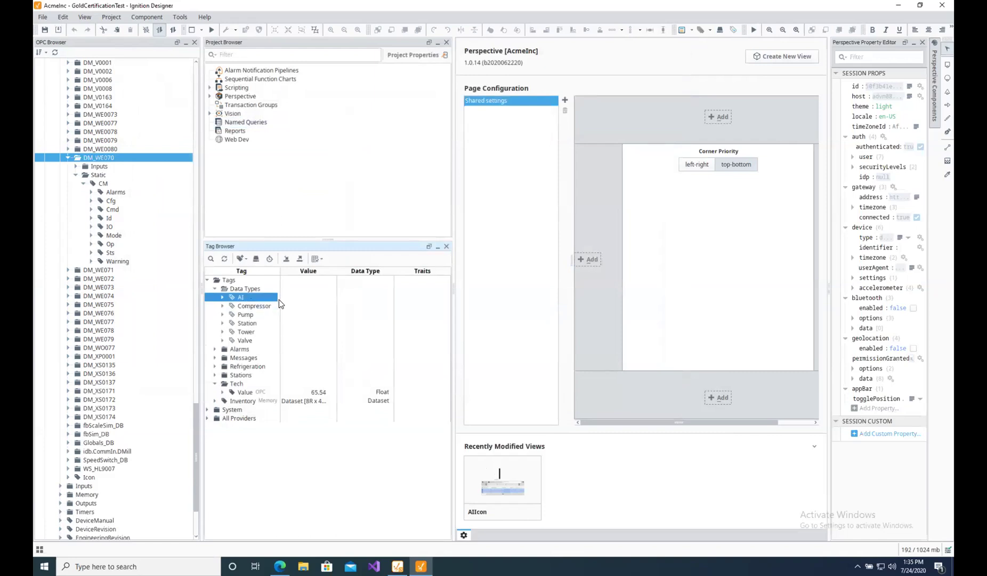
Export the AI data type to ai.json on the Desktop, overwriting the existing file.
{"action": "right_click", "coordinate": [238, 302]}
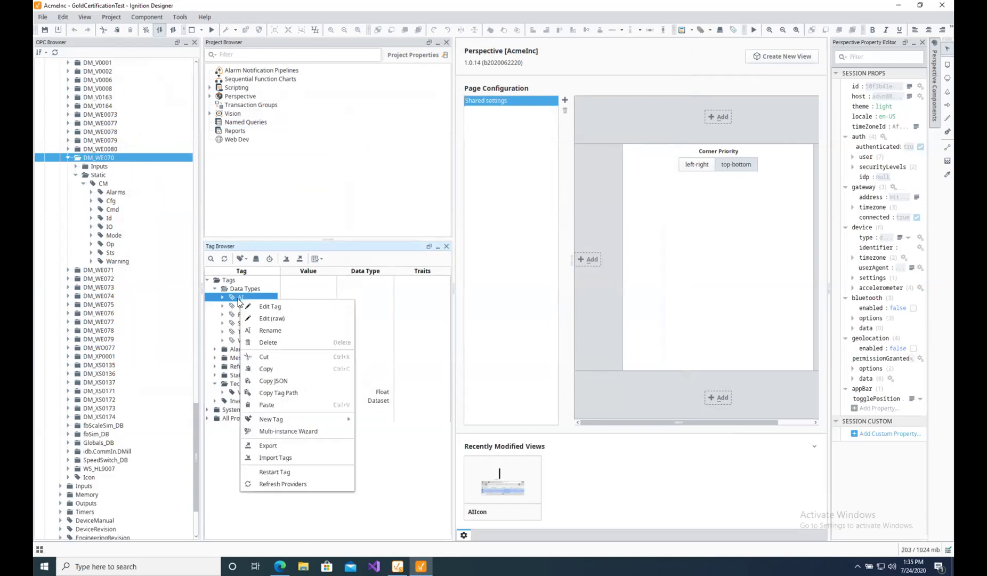
{"action": "left_click", "coordinate": [266, 445]}
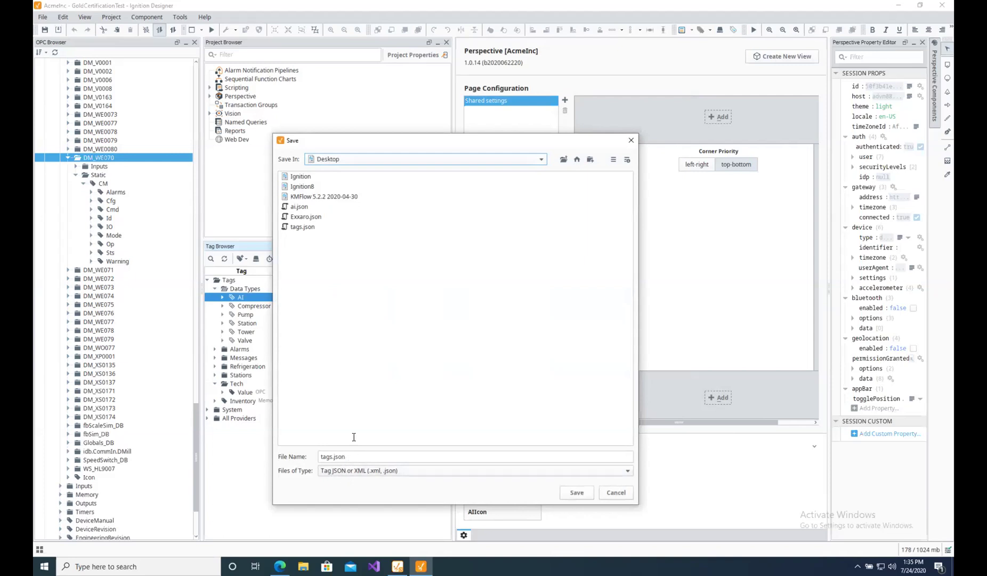
{"action": "left_click", "coordinate": [294, 207]}
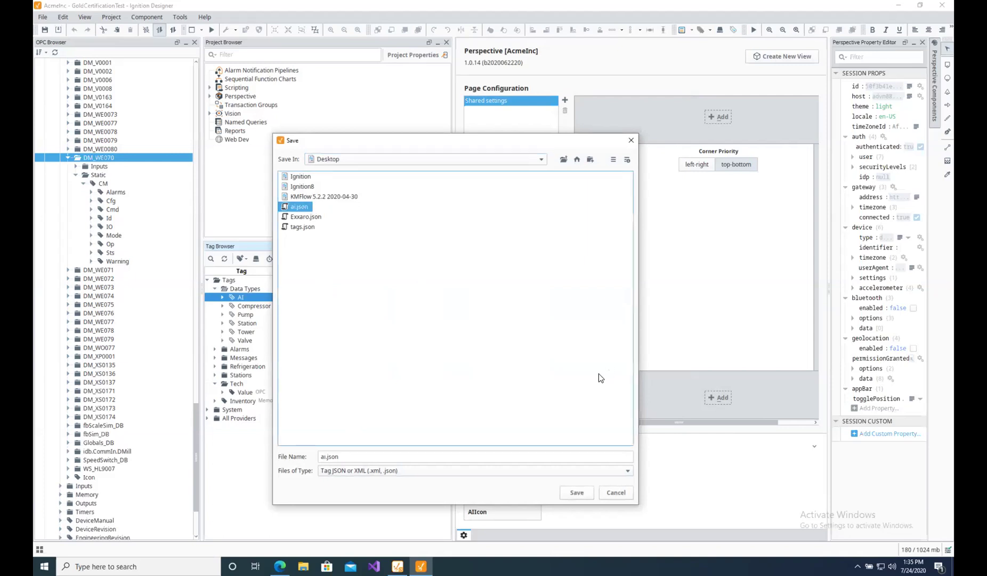
{"action": "left_click", "coordinate": [576, 492]}
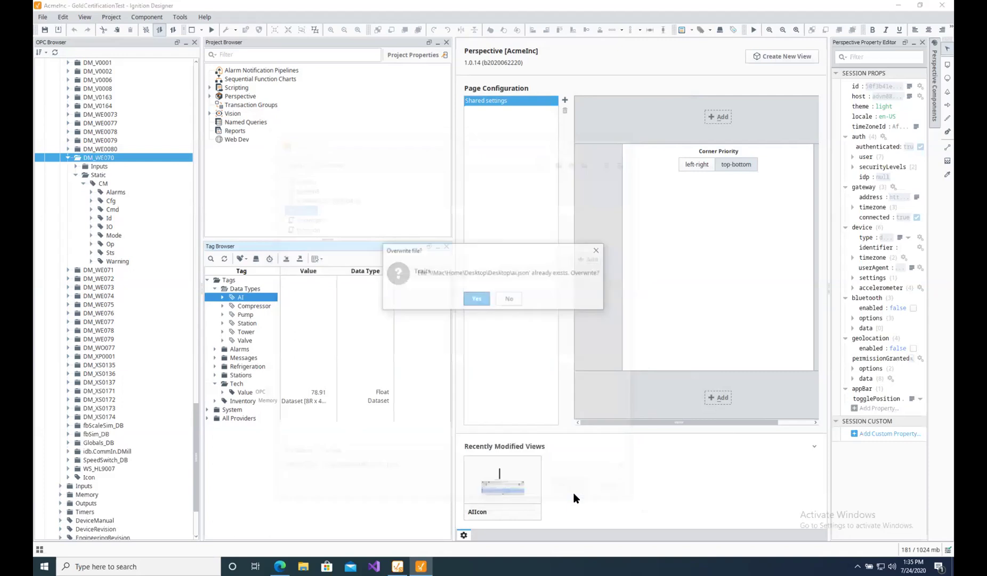
{"action": "left_click", "coordinate": [476, 299]}
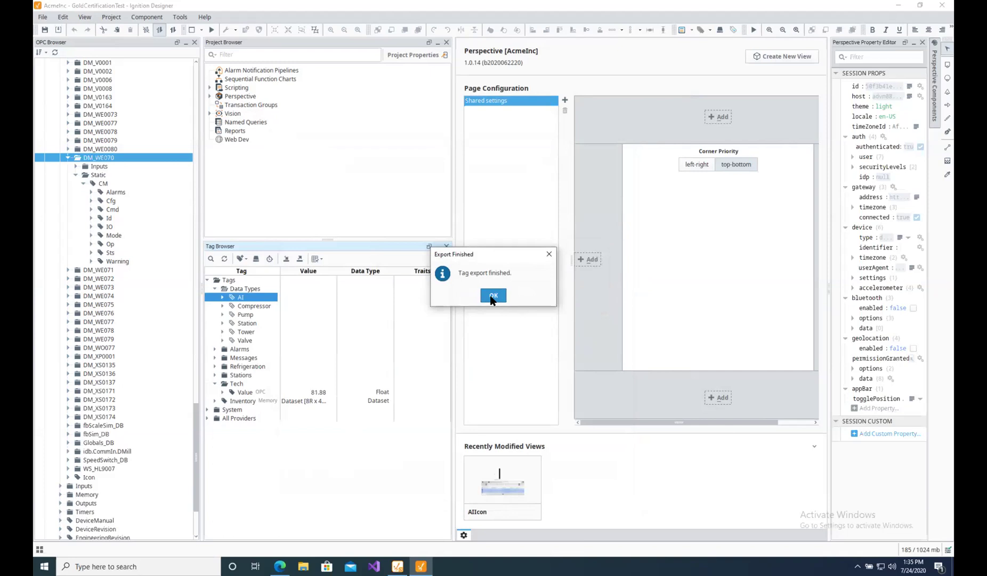
{"action": "left_click", "coordinate": [491, 298]}
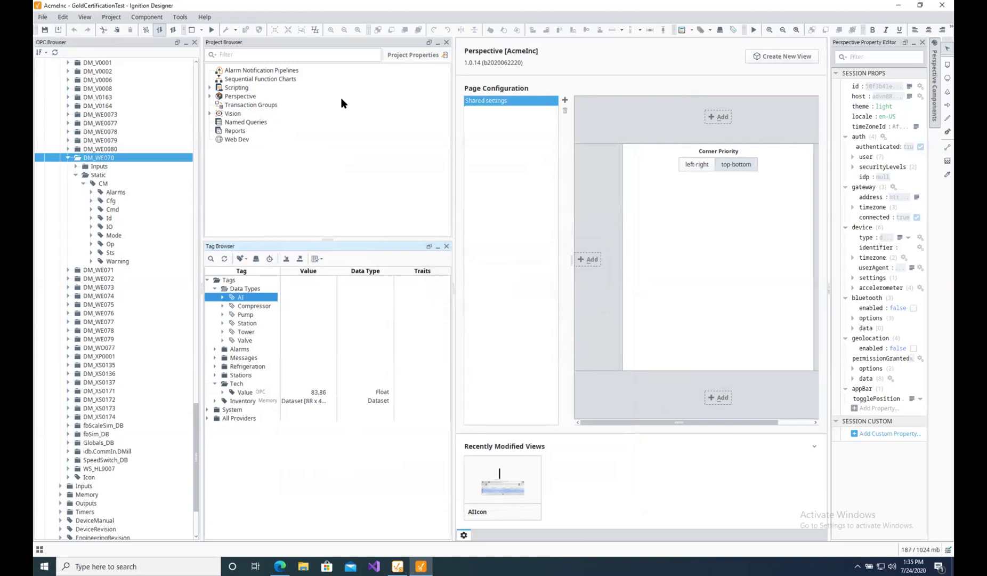
Open ai.json from the Desktop folder with Atom.
{"action": "left_click", "coordinate": [896, 5]}
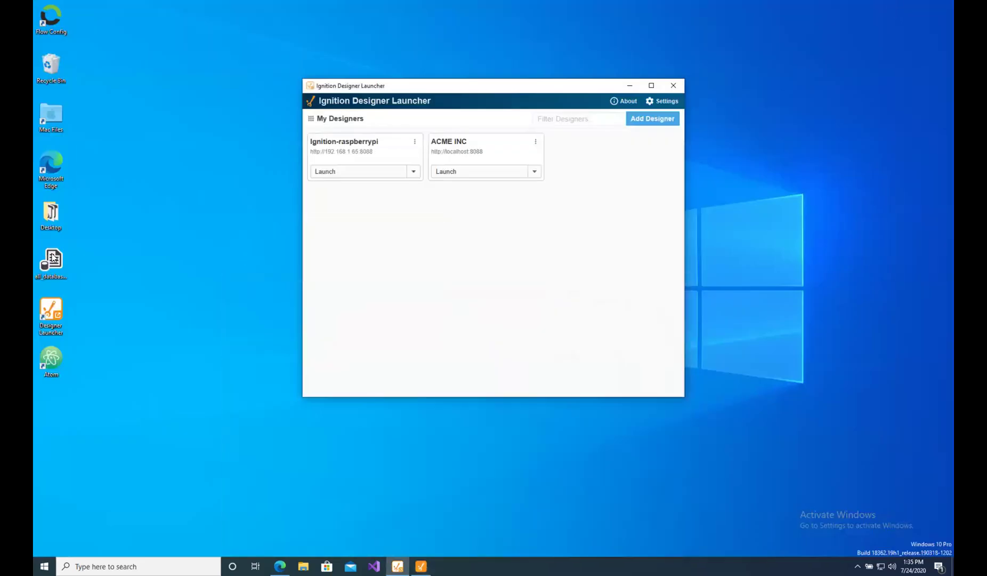
{"action": "left_click", "coordinate": [52, 218]}
{"action": "double_click", "coordinate": [53, 218]}
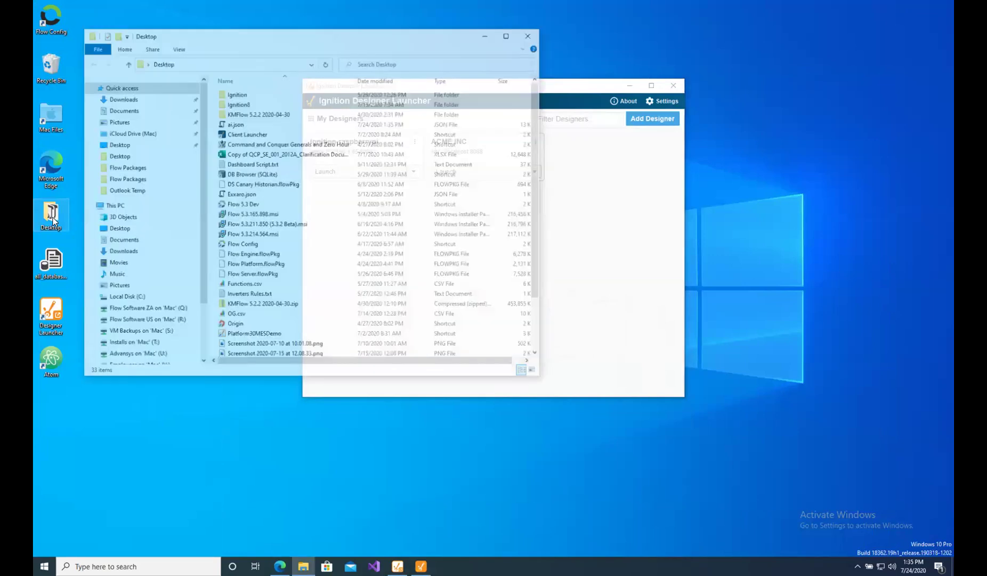
{"action": "left_click", "coordinate": [218, 125]}
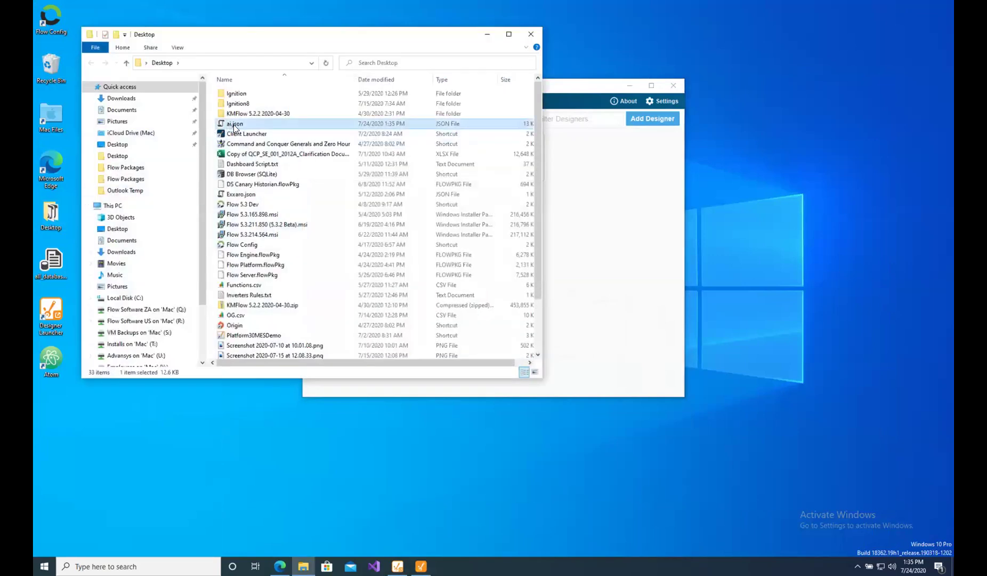
{"action": "right_click", "coordinate": [233, 126]}
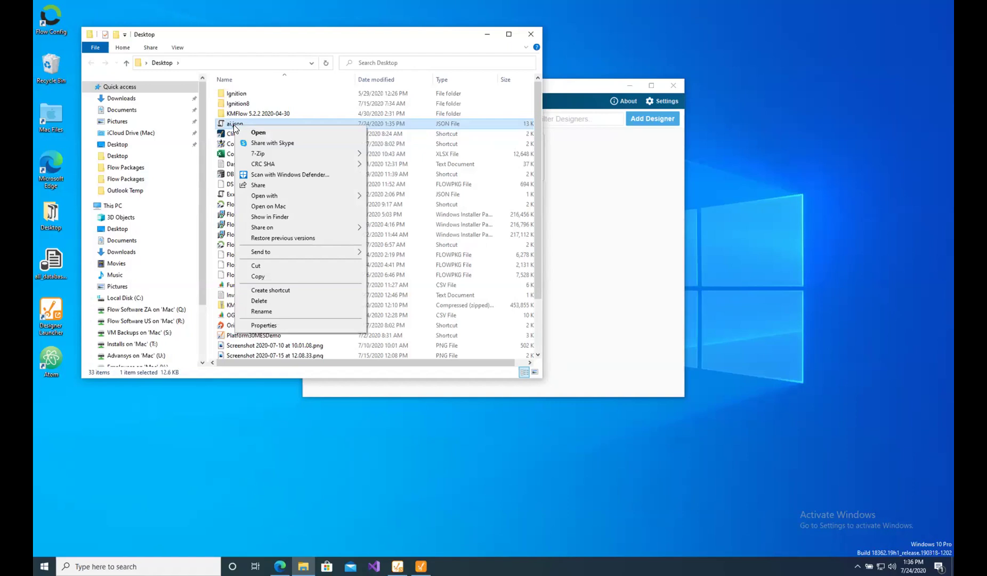
{"action": "mouse_move", "coordinate": [343, 198]}
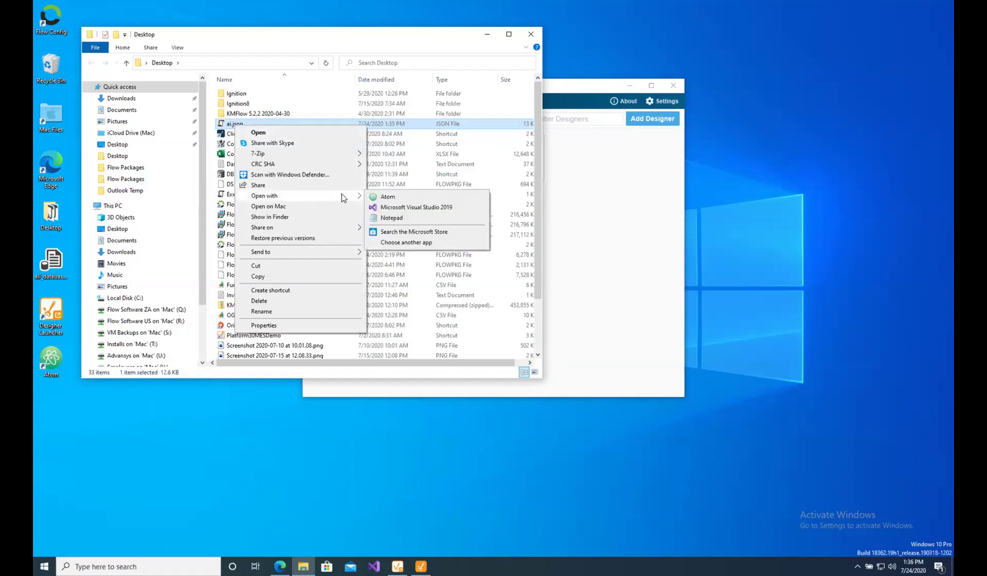
{"action": "left_click", "coordinate": [396, 198]}
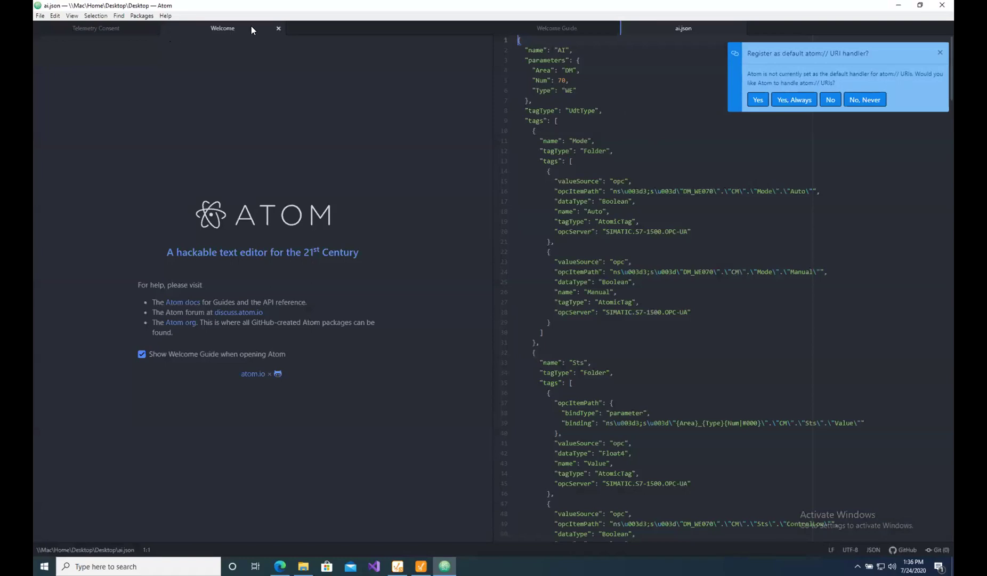
Close Atom's Welcome, Telemetry Consent and Welcome Guide tabs.
{"action": "left_click", "coordinate": [278, 28]}
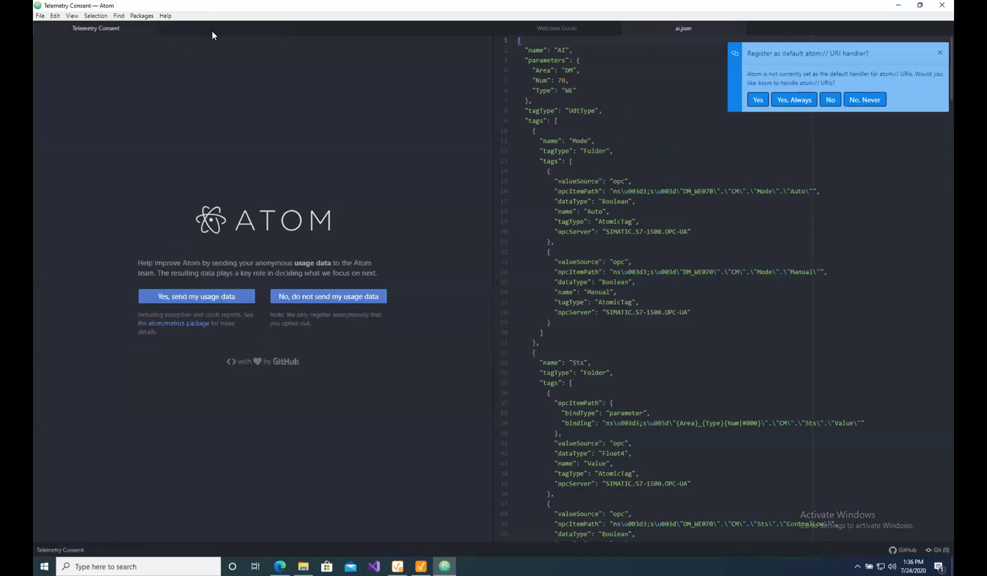
{"action": "left_click", "coordinate": [153, 28]}
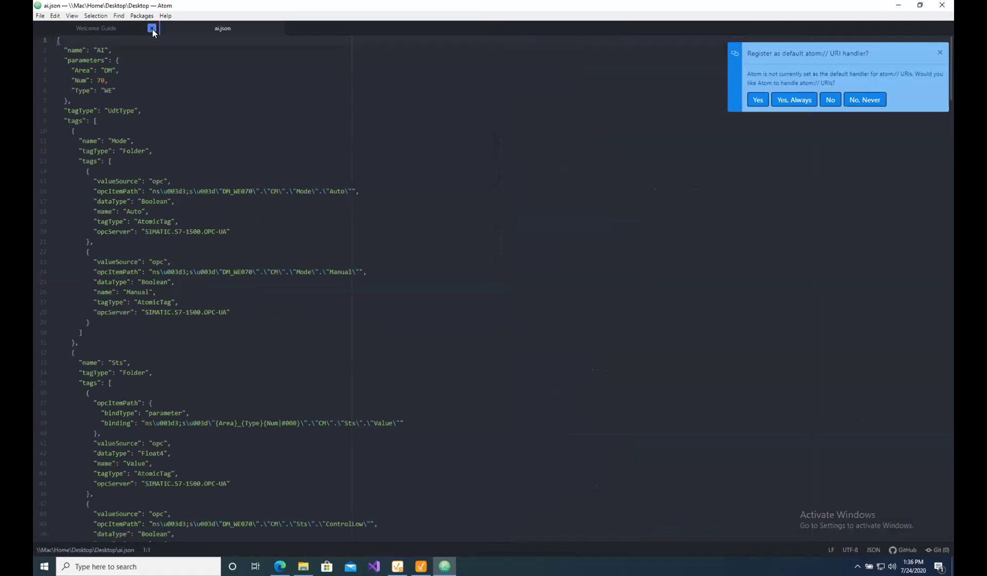
{"action": "left_click", "coordinate": [153, 29]}
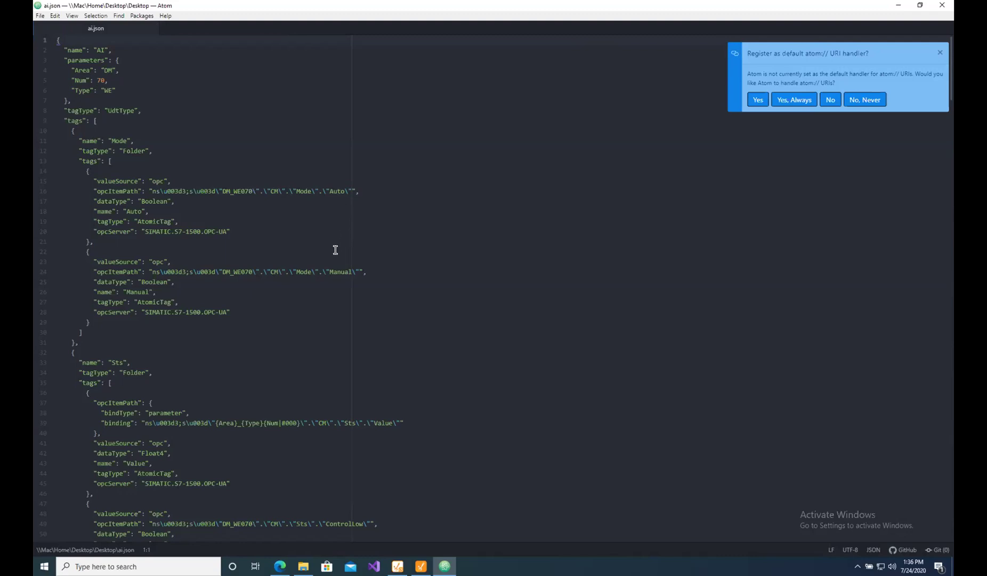
Search ai.json for the hard-coded DM_WE070 opcItemPath prefix, finding 41 matches.
{"action": "scroll", "coordinate": [329, 258], "scroll_direction": "down", "scroll_amount": 5}
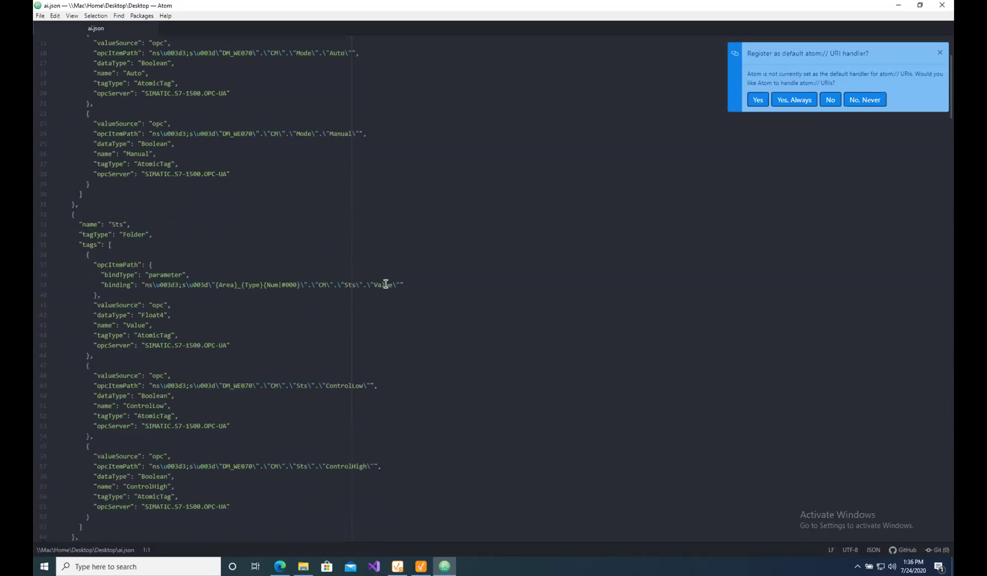
{"action": "double_click", "coordinate": [387, 285]}
{"action": "left_click_drag", "start_coordinate": [362, 284], "coordinate": [249, 283]}
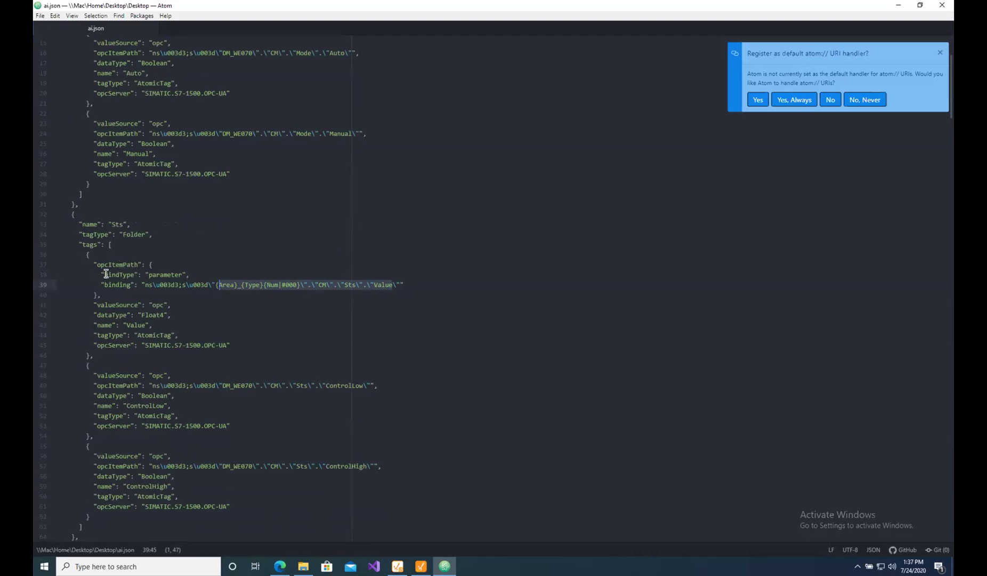
{"action": "left_click_drag", "start_coordinate": [106, 274], "coordinate": [186, 273]}
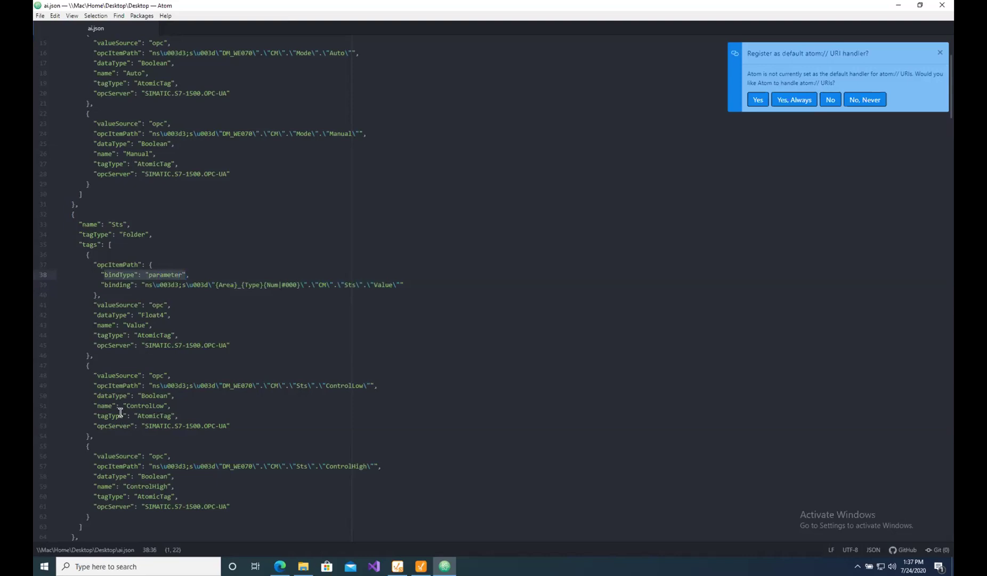
{"action": "left_click_drag", "start_coordinate": [94, 385], "coordinate": [373, 381]}
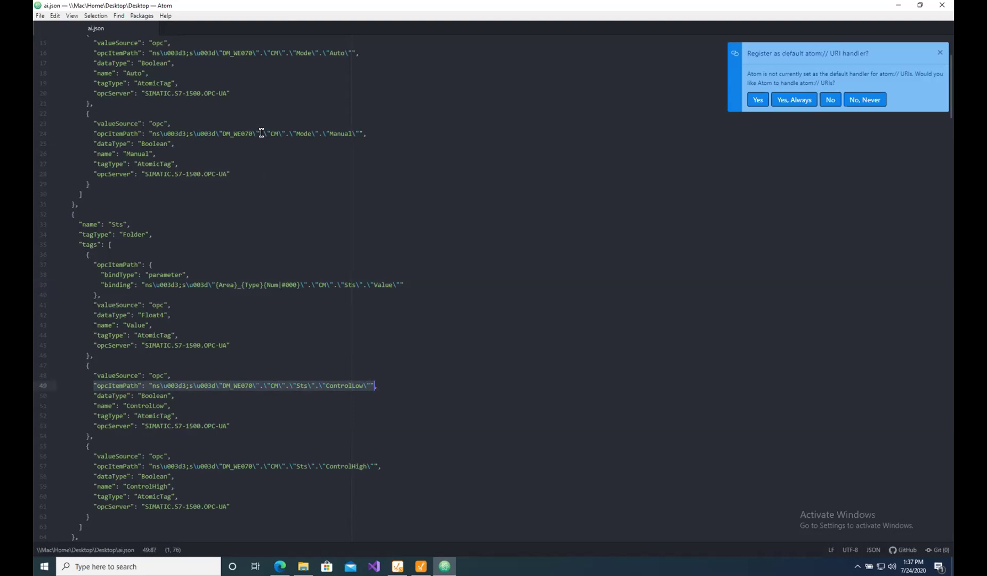
{"action": "left_click_drag", "start_coordinate": [259, 133], "coordinate": [94, 132]}
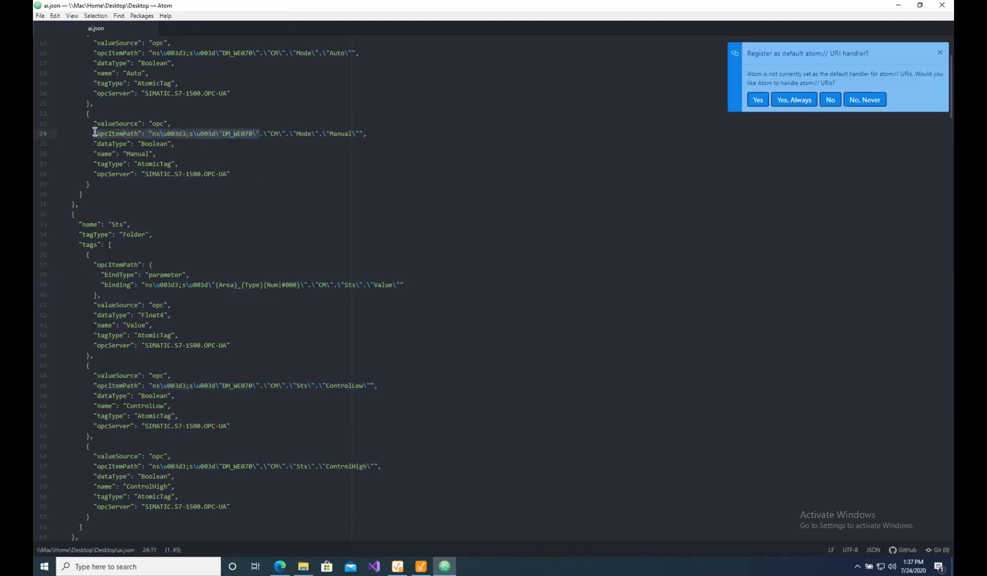
{"action": "key", "text": "ctrl+f"}
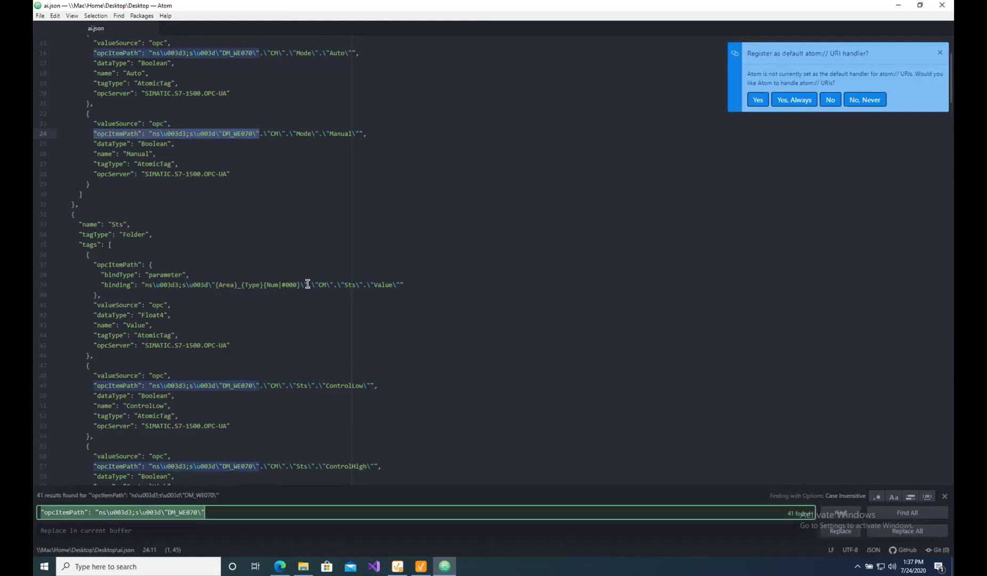
Replace all DM_WE070 opcItemPath prefixes with the bindType/binding block copied from lines 37-39.
{"action": "left_click_drag", "start_coordinate": [307, 284], "coordinate": [93, 262]}
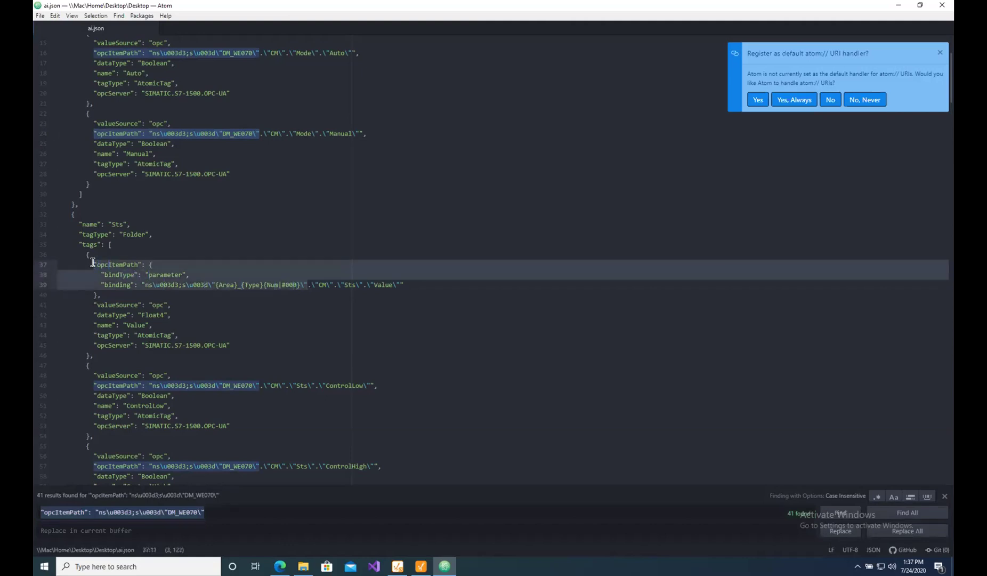
{"action": "right_click", "coordinate": [122, 272]}
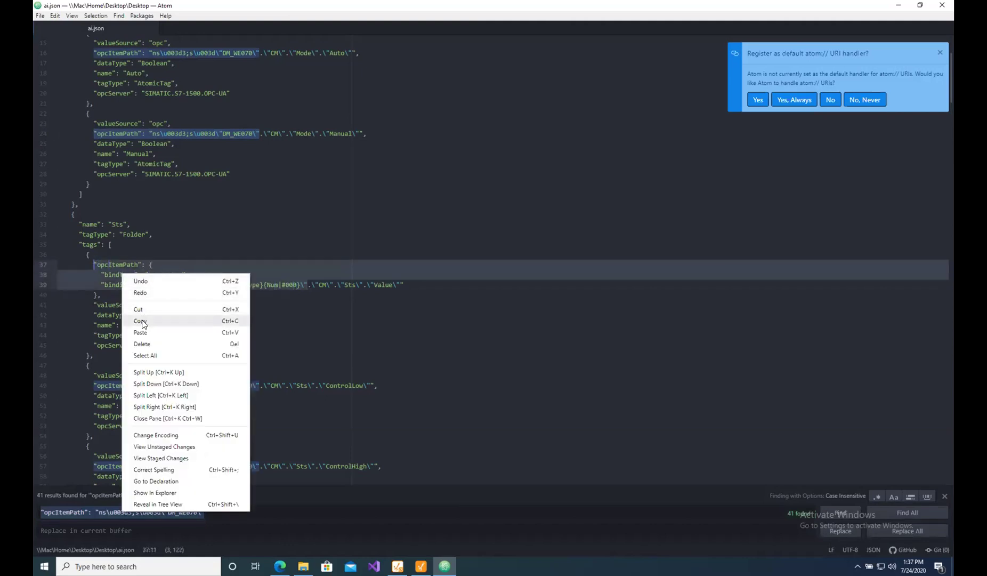
{"action": "left_click", "coordinate": [142, 321]}
{"action": "left_click", "coordinate": [92, 528]}
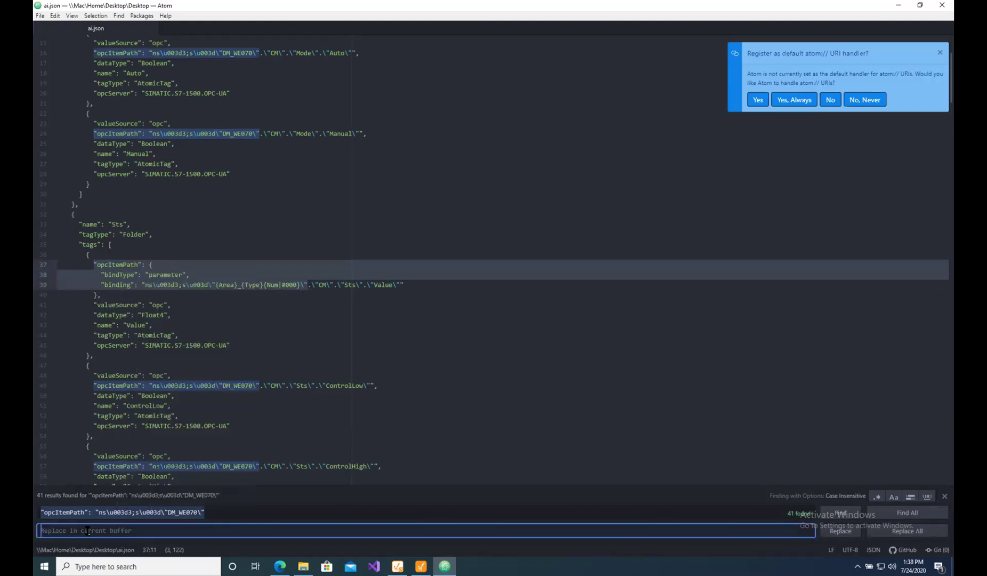
{"action": "right_click", "coordinate": [91, 528]}
{"action": "left_click", "coordinate": [110, 436]}
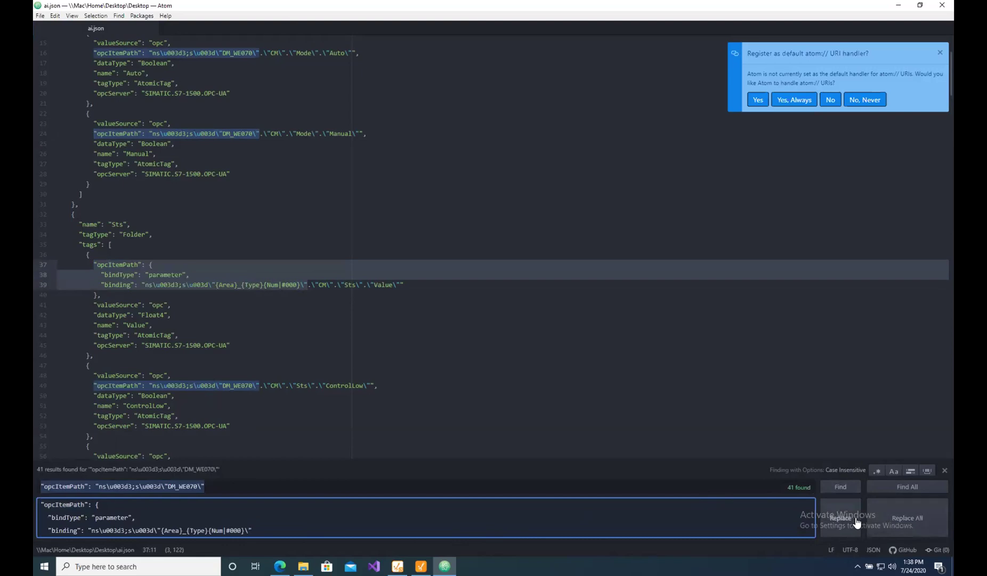
{"action": "left_click", "coordinate": [901, 521]}
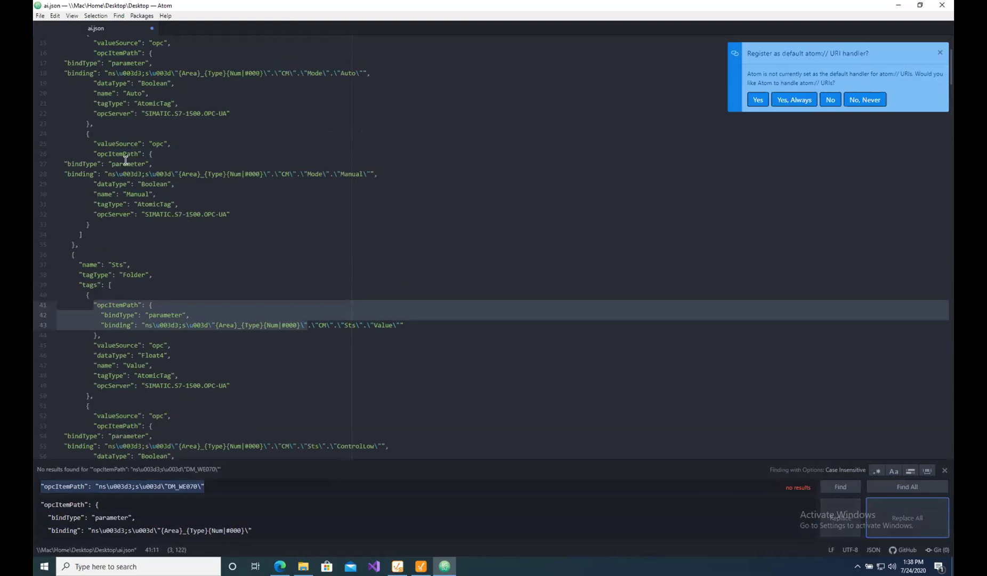
Select the trailing quote-and-comma ending on line 28 of the inserted binding.
{"action": "left_click_drag", "start_coordinate": [116, 163], "coordinate": [138, 163]}
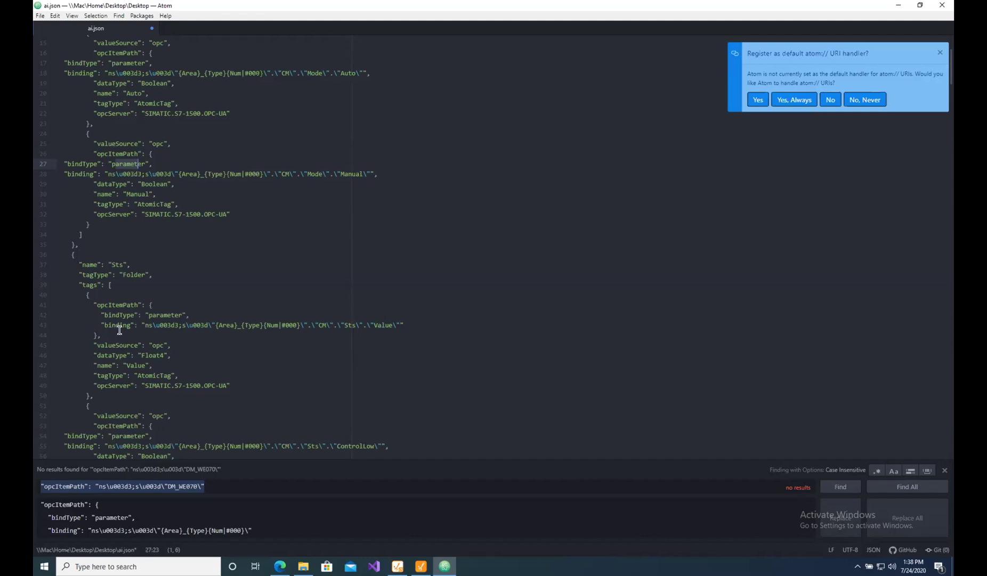
{"action": "left_click", "coordinate": [377, 173]}
{"action": "type", "text": ","}
{"action": "key", "text": "shift+Left"}
{"action": "key", "text": "shift+Left"}
{"action": "key", "text": "shift+Left"}
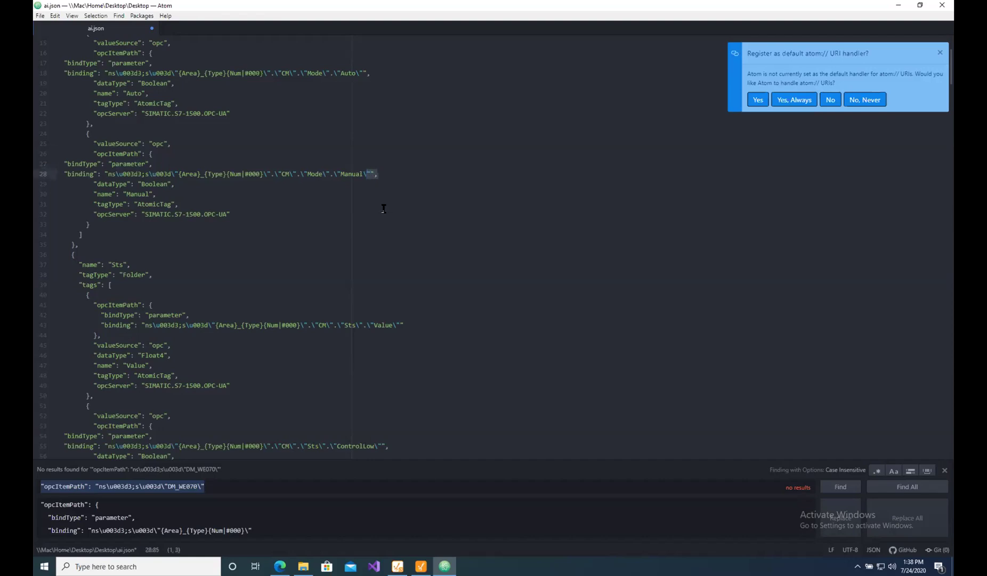
Replace every binding line's comma ending with one that closes the object with a brace.
{"action": "left_click", "coordinate": [211, 485]}
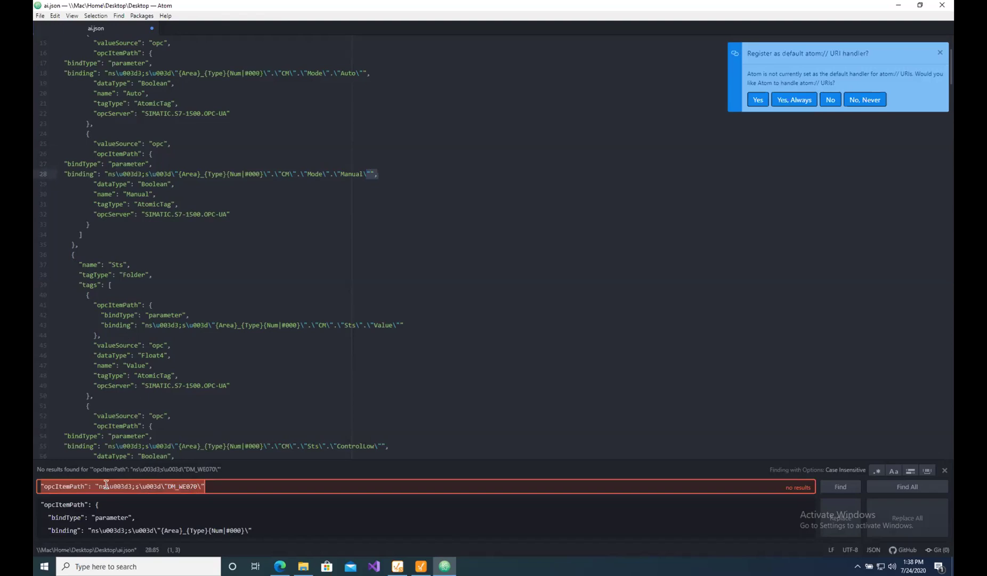
{"action": "key", "text": "ctrl+v"}
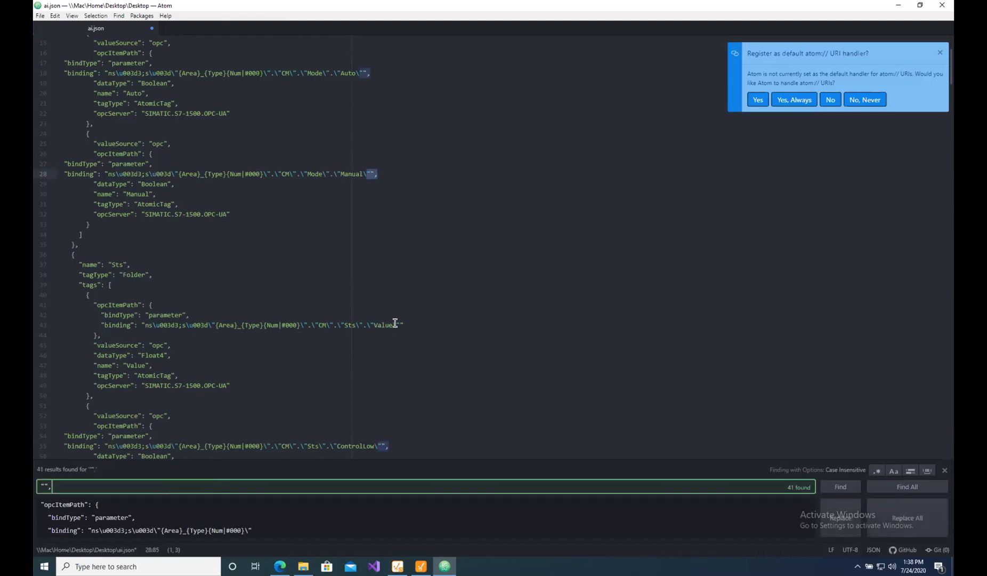
{"action": "left_click_drag", "start_coordinate": [401, 321], "coordinate": [103, 338]}
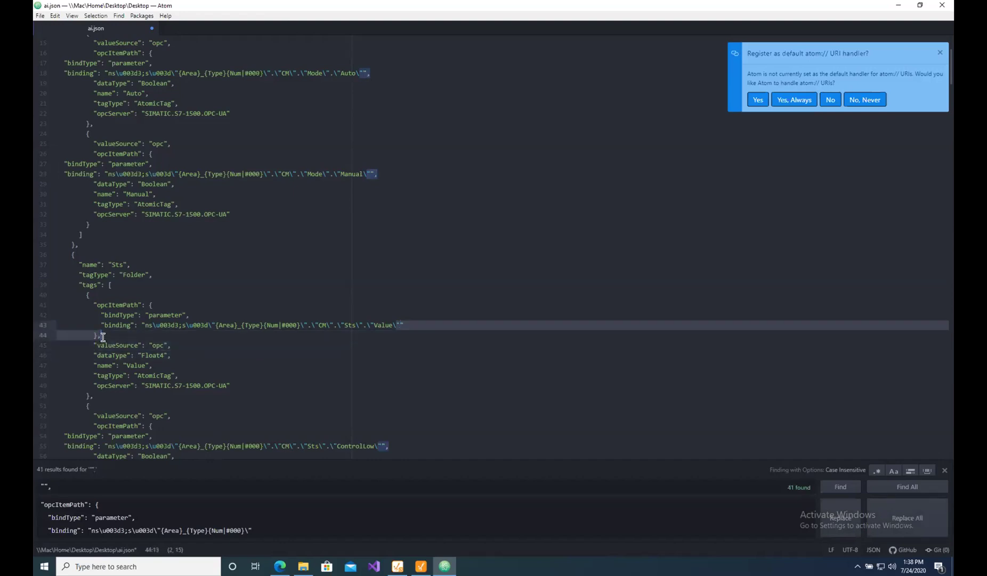
{"action": "left_click", "coordinate": [272, 531]}
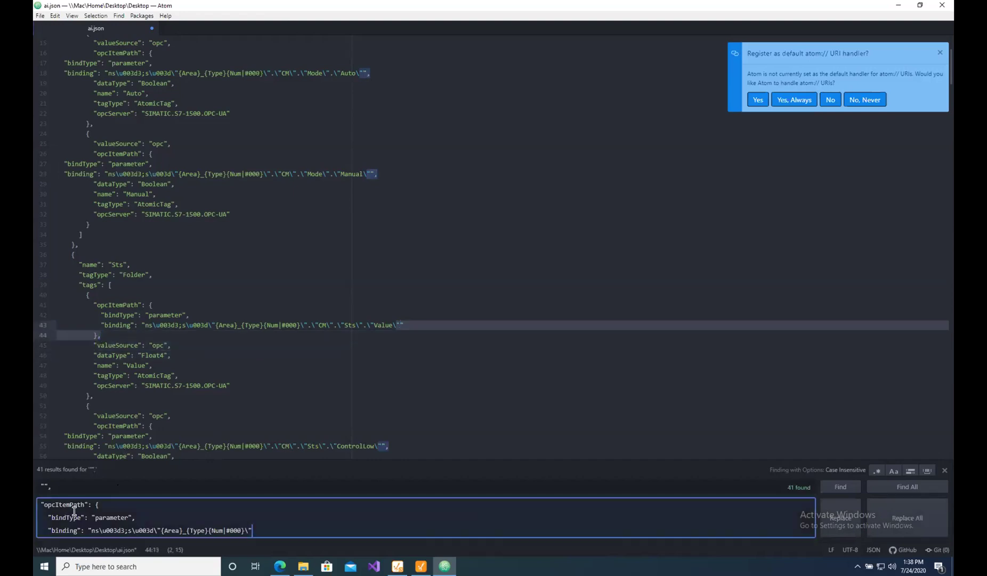
{"action": "key", "text": "ctrl+a"}
{"action": "type", "text": "\"\" },"}
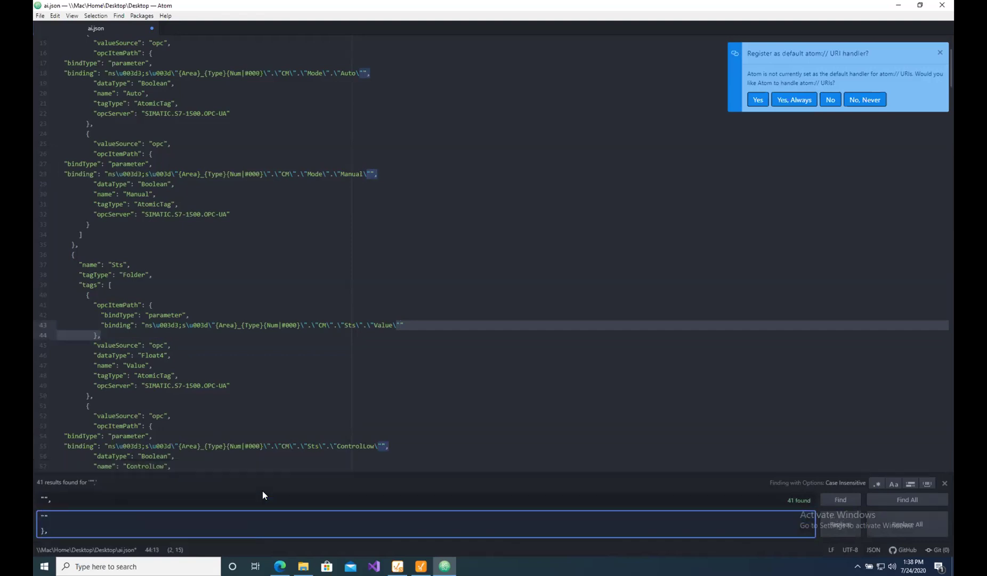
{"action": "left_click", "coordinate": [877, 522]}
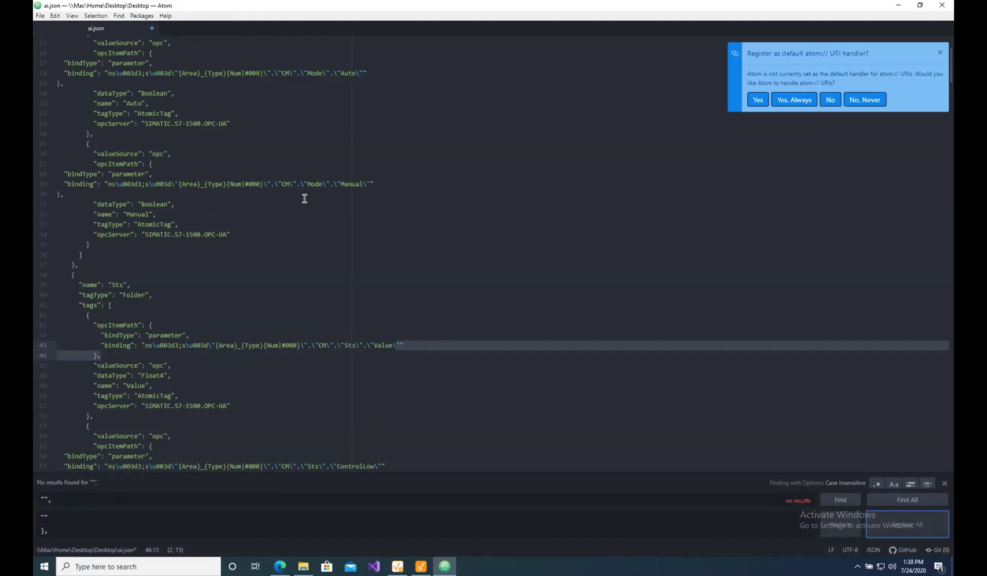
Save ai.json, close Atom and return to the Designer.
{"action": "double_click", "coordinate": [37, 7]}
{"action": "left_click", "coordinate": [435, 265]}
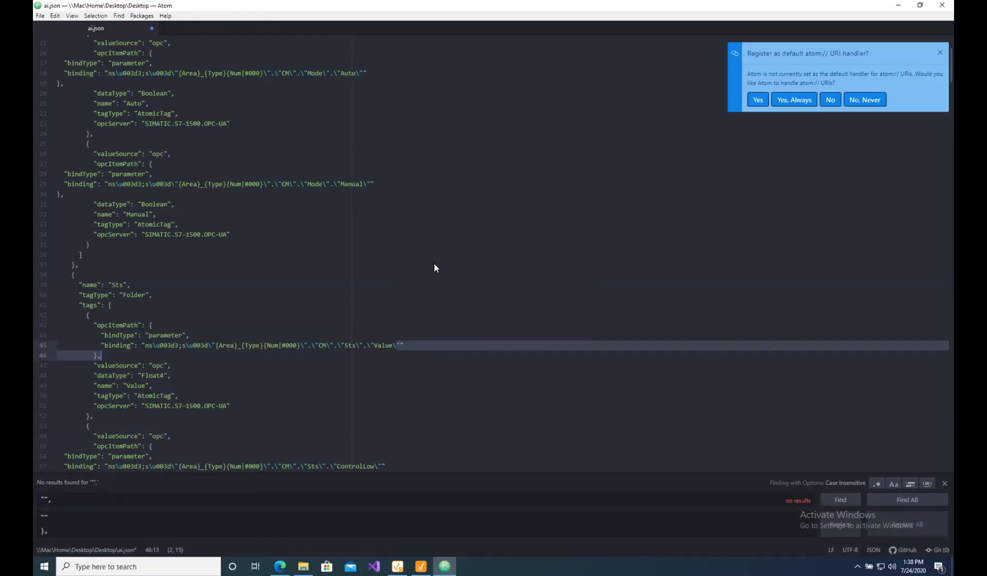
{"action": "left_click", "coordinate": [421, 565]}
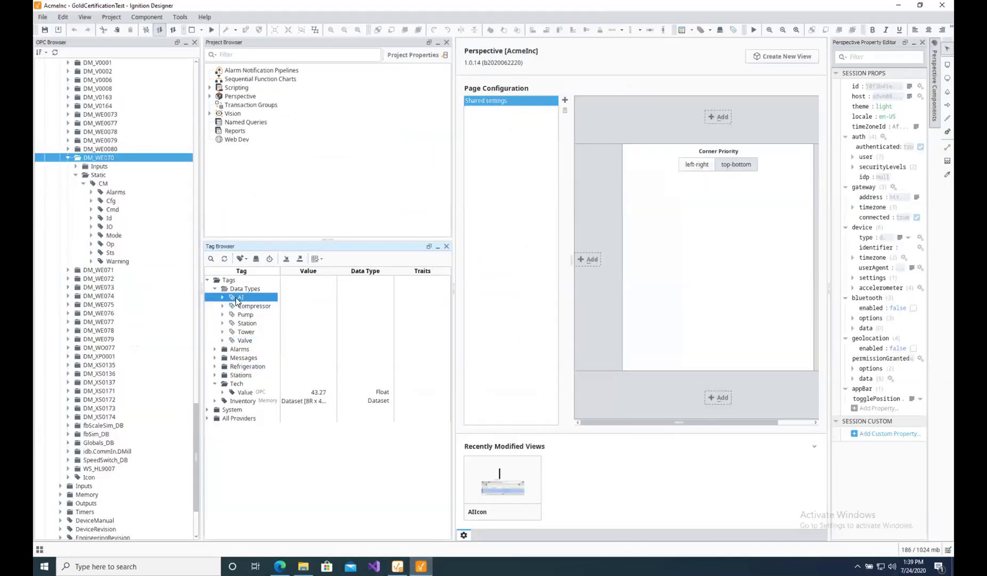
Import ai.json into the tags with the Overwrite collision policy.
{"action": "right_click", "coordinate": [235, 297]}
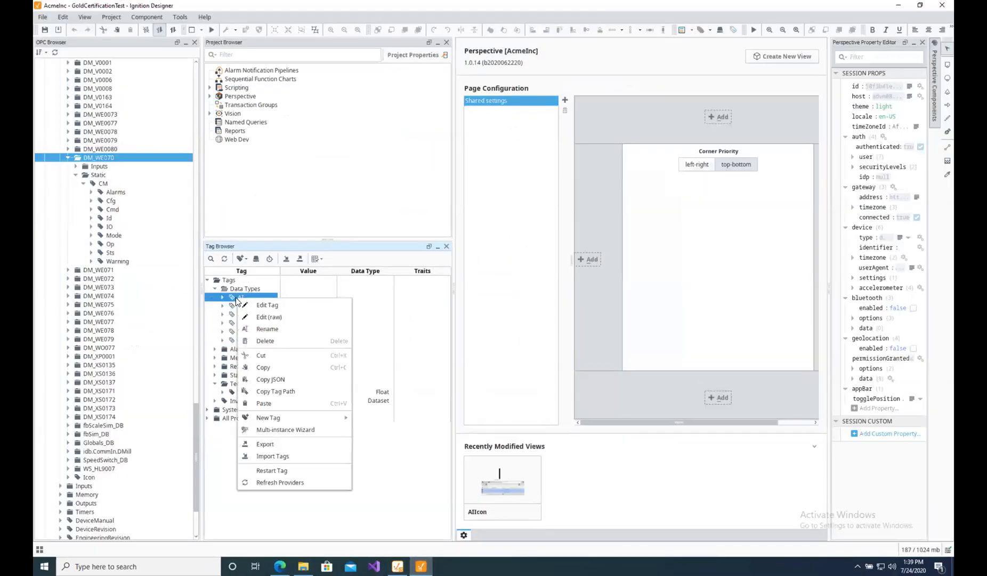
{"action": "left_click", "coordinate": [269, 457]}
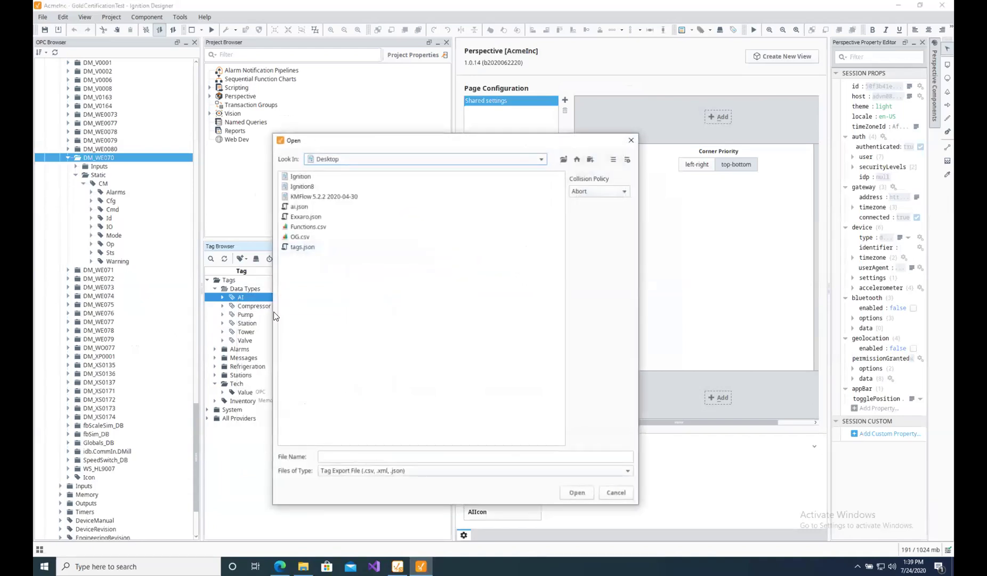
{"action": "left_click", "coordinate": [301, 208]}
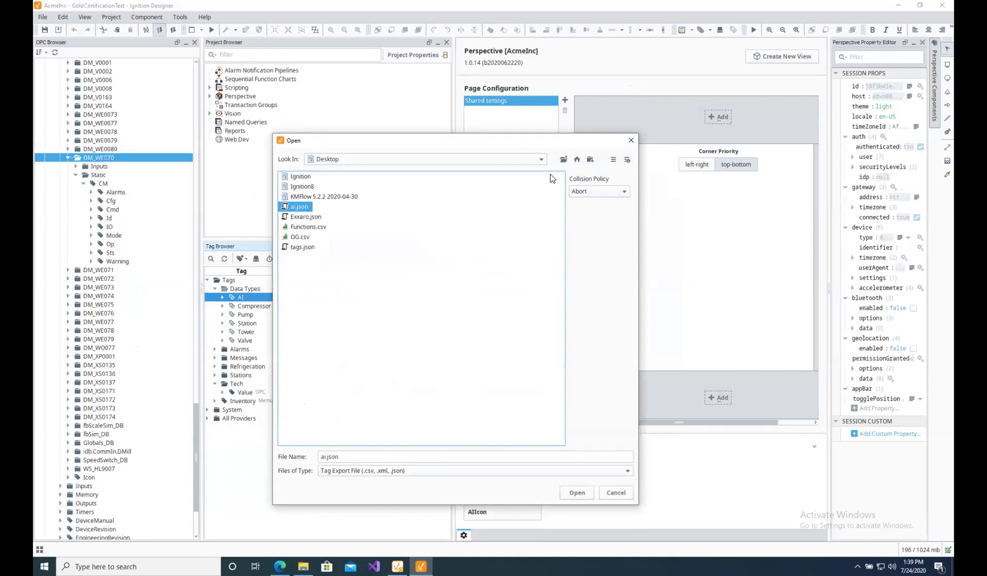
{"action": "left_click", "coordinate": [592, 199]}
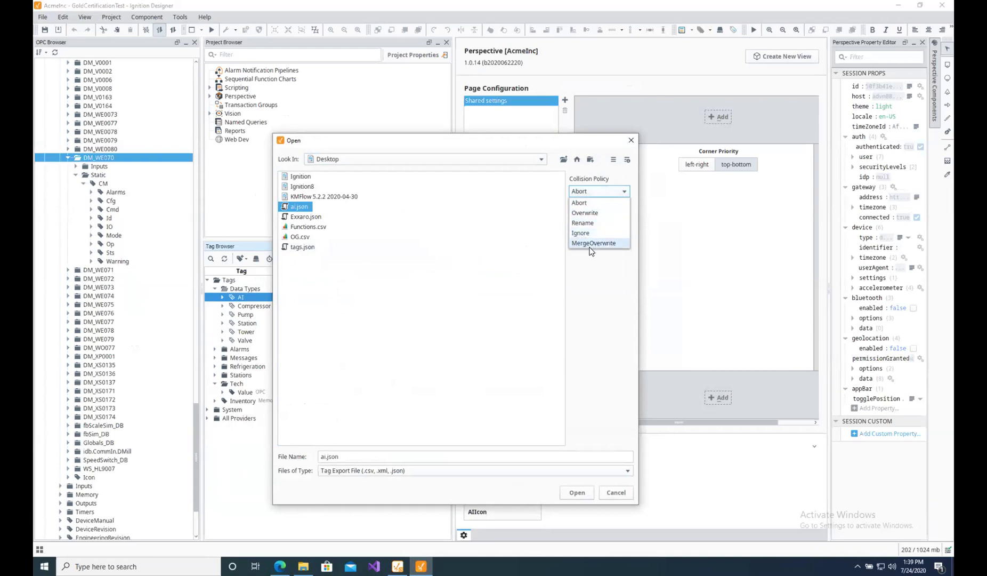
{"action": "left_click", "coordinate": [584, 213]}
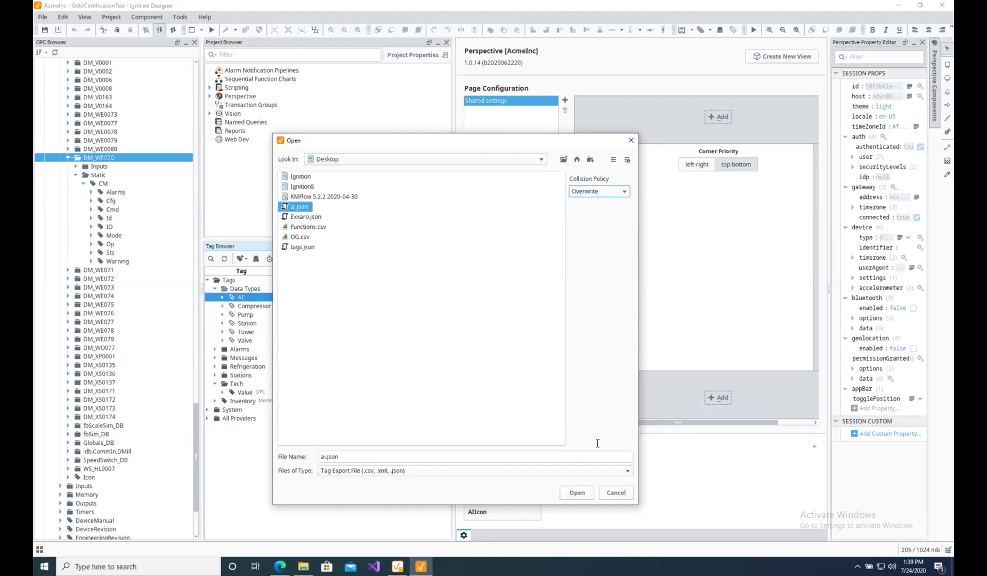
{"action": "left_click", "coordinate": [577, 493]}
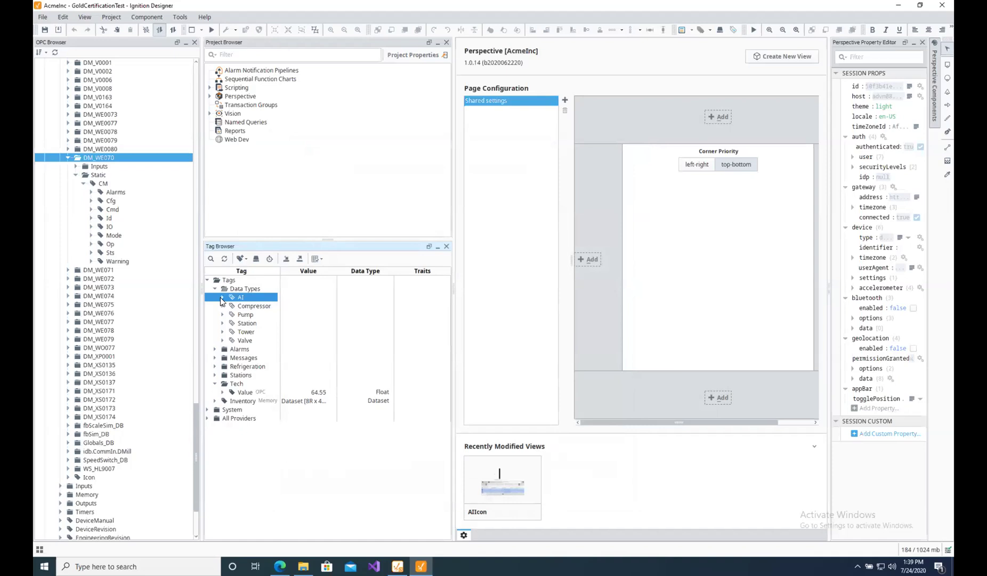
{"action": "double_click", "coordinate": [239, 297]}
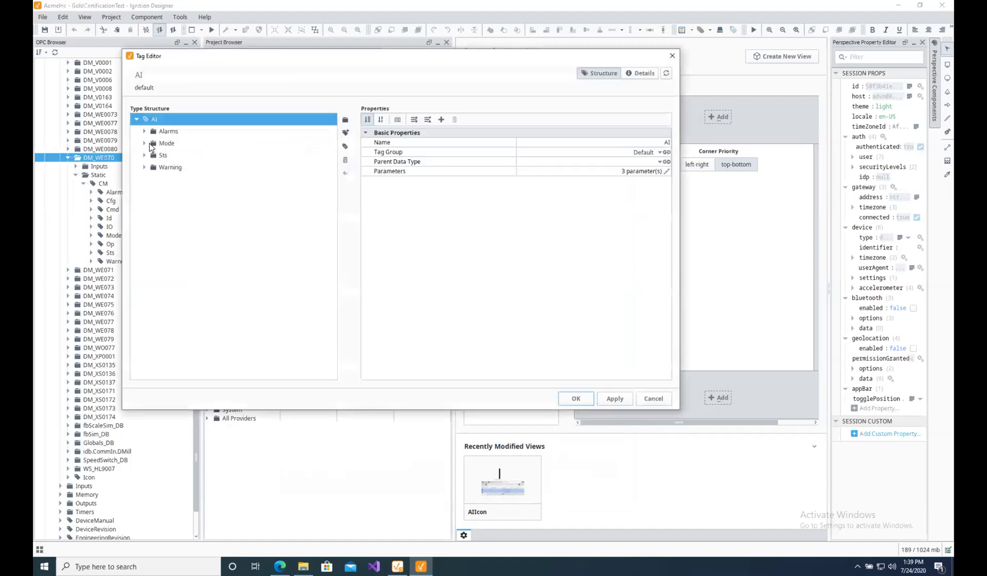
{"action": "left_click", "coordinate": [144, 131]}
{"action": "left_click", "coordinate": [174, 145]}
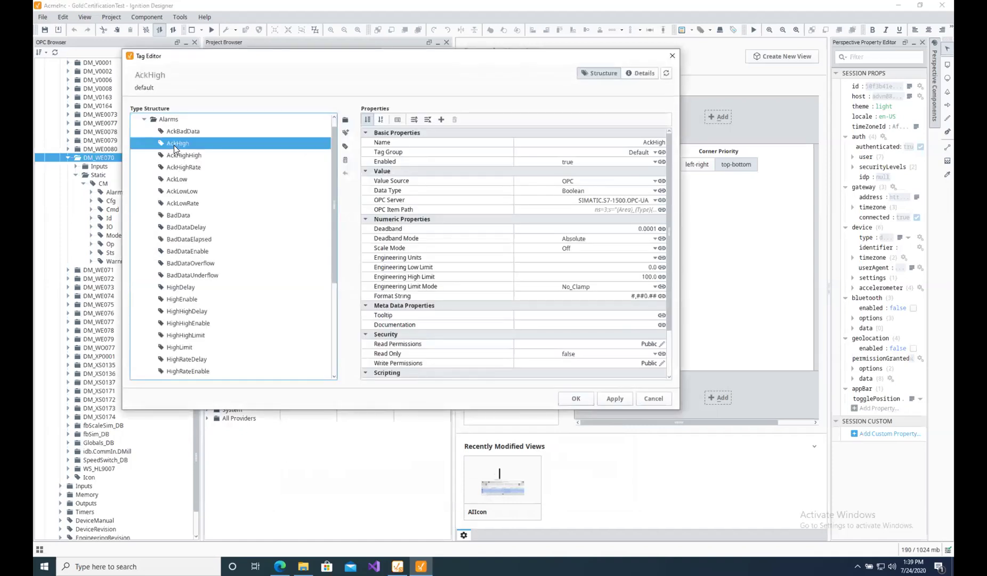
{"action": "left_click", "coordinate": [662, 212]}
{"action": "left_click", "coordinate": [690, 227]}
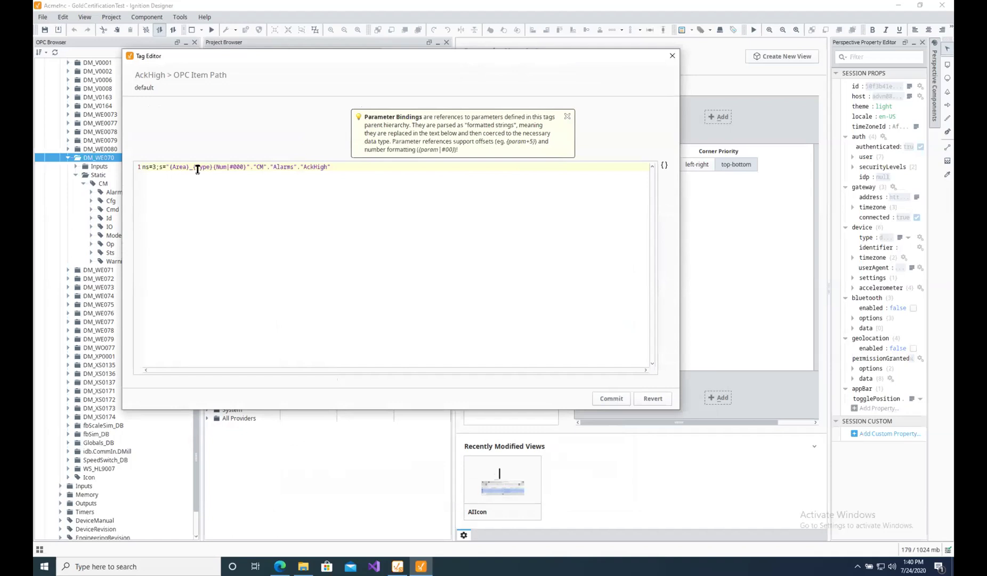
{"action": "left_click", "coordinate": [671, 56]}
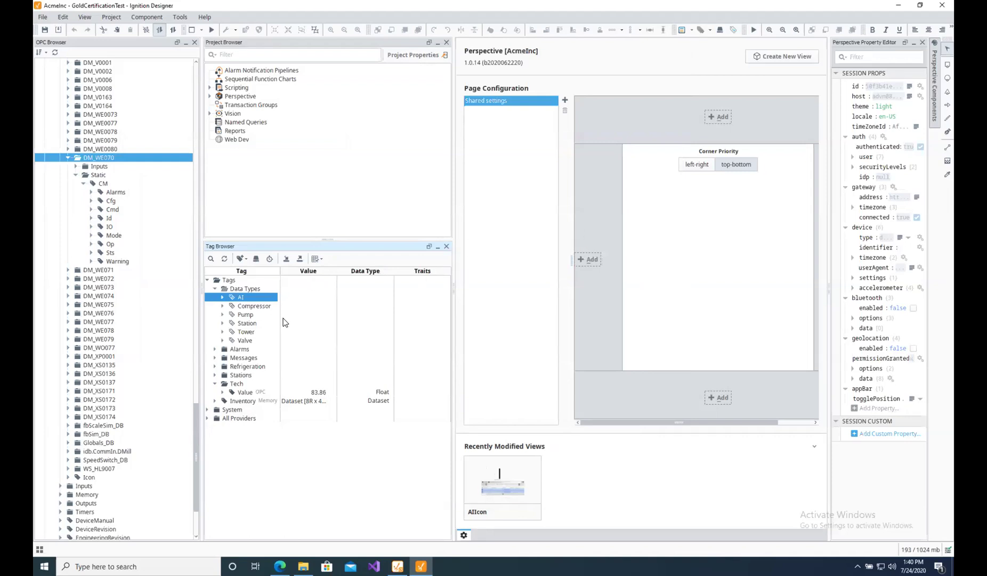
Create an AI data type instance named New Instance in the Tech folder.
{"action": "left_click", "coordinate": [232, 386]}
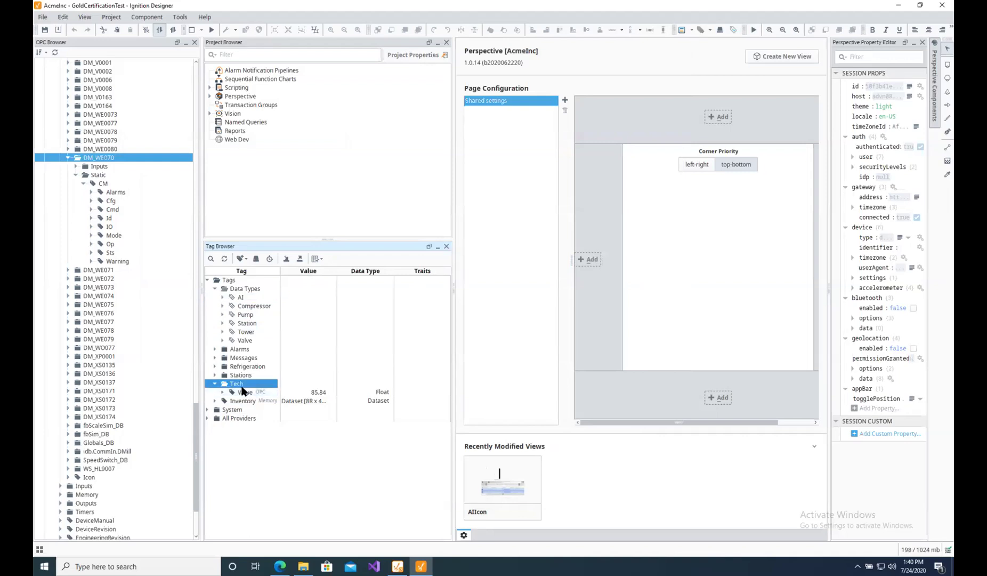
{"action": "right_click", "coordinate": [244, 383]}
{"action": "mouse_move", "coordinate": [332, 501]}
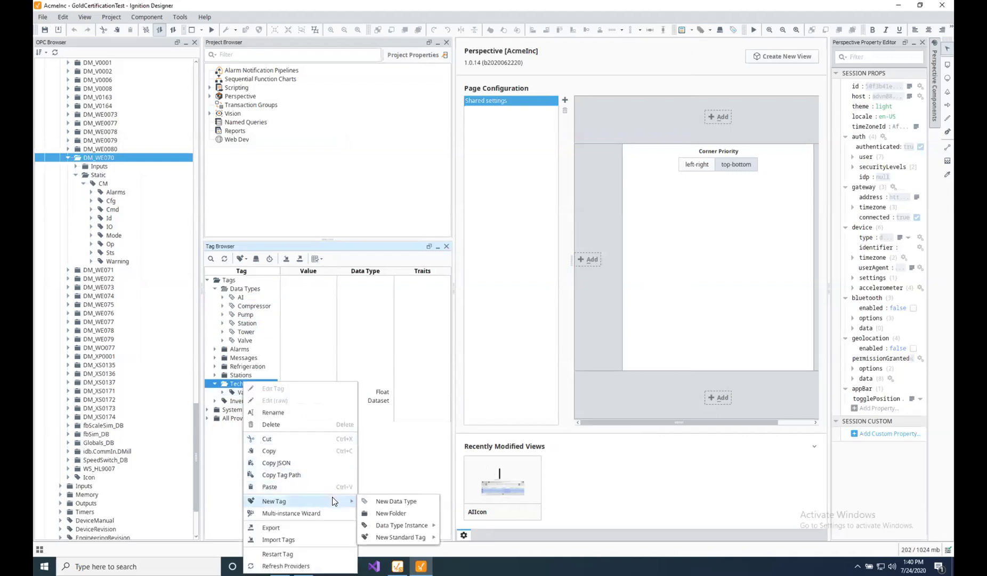
{"action": "mouse_move", "coordinate": [433, 525]}
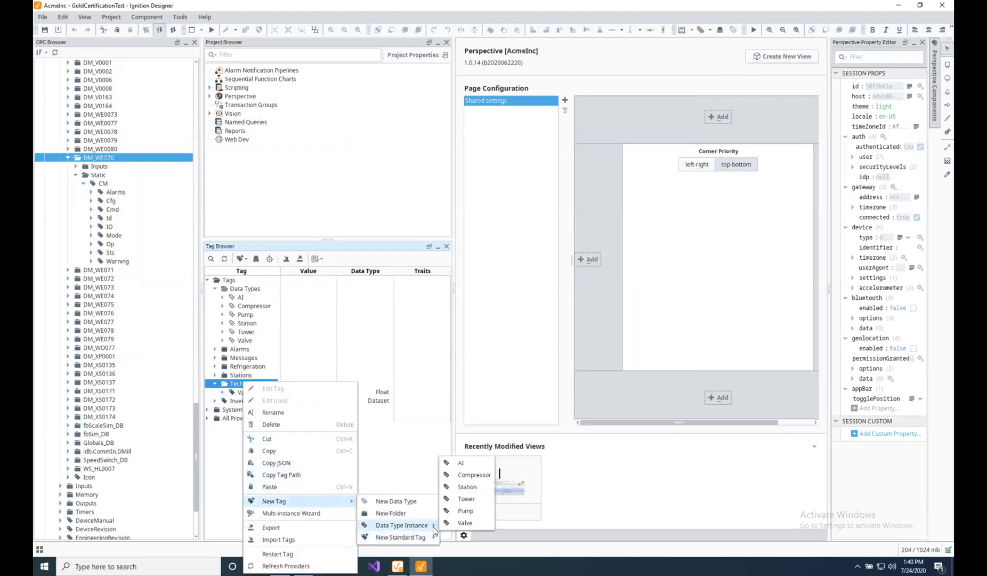
{"action": "left_click", "coordinate": [471, 465]}
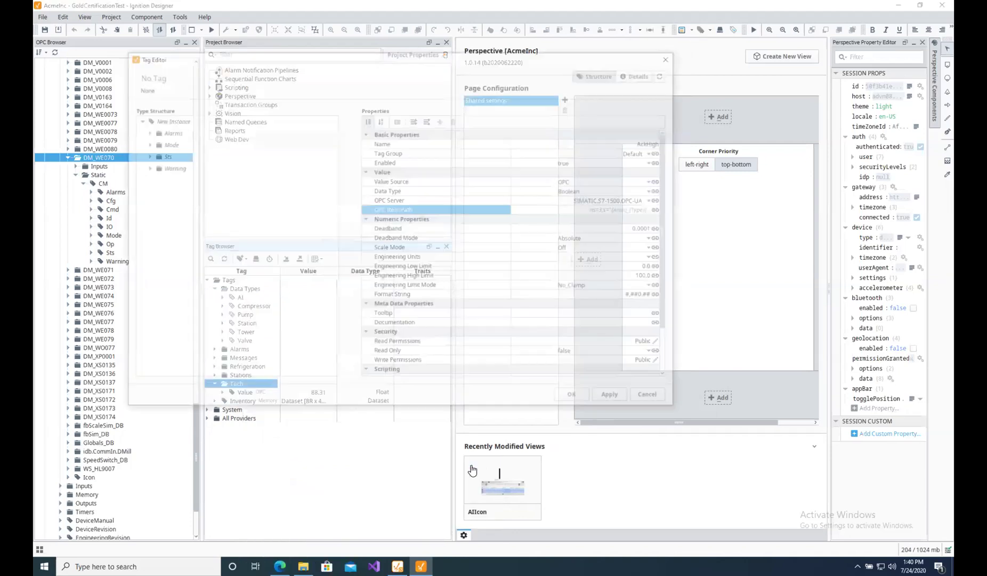
{"action": "left_click", "coordinate": [614, 398]}
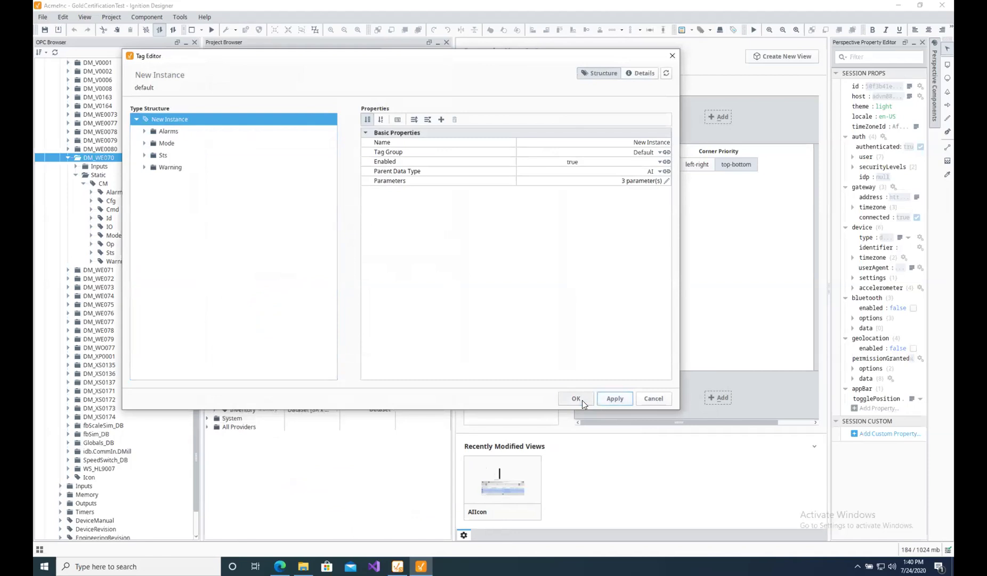
{"action": "left_click", "coordinate": [580, 399]}
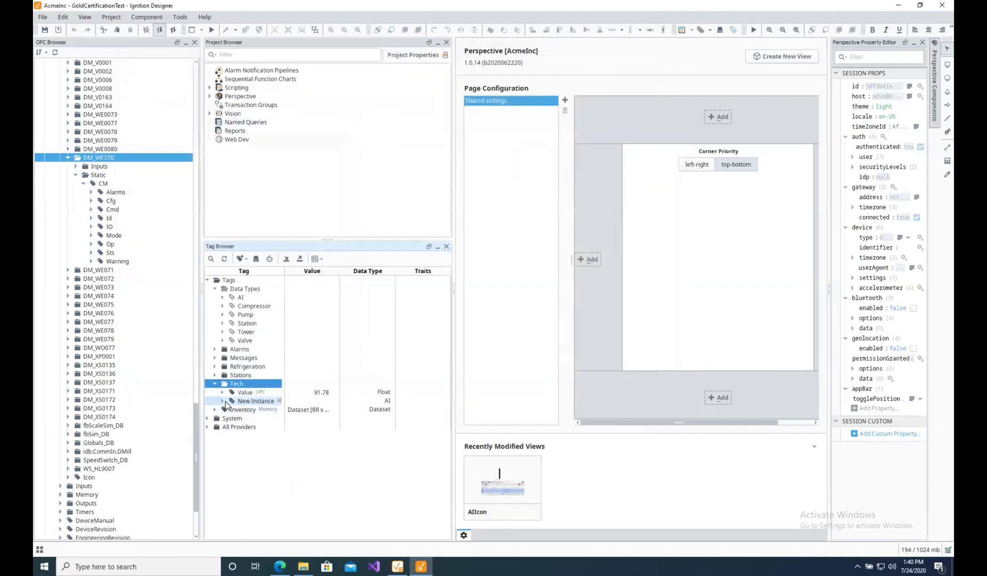
Expand New Instance to check its live Sts Value reading and its Parameters.
{"action": "left_click", "coordinate": [222, 400]}
{"action": "left_click", "coordinate": [230, 436]}
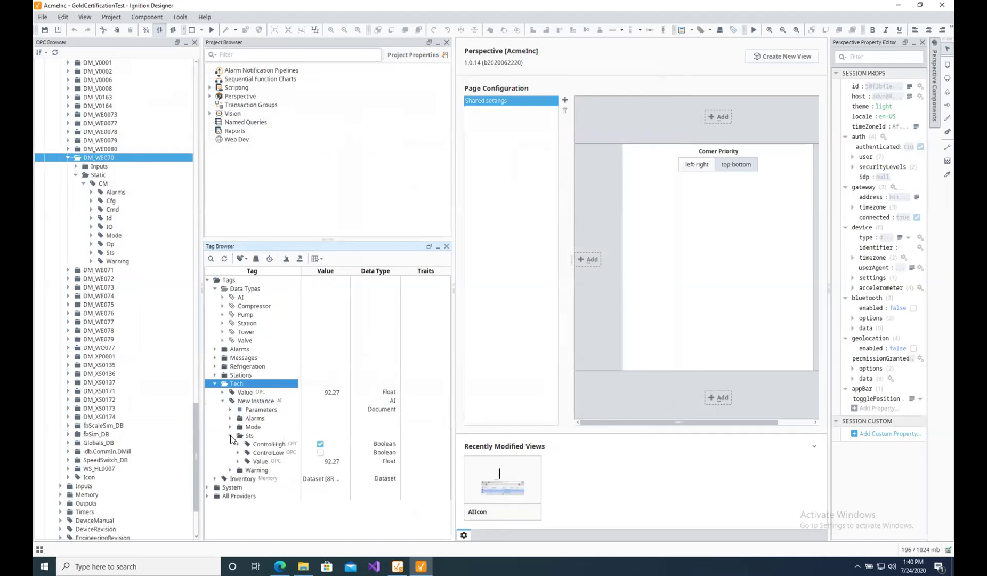
{"action": "left_click", "coordinate": [338, 462]}
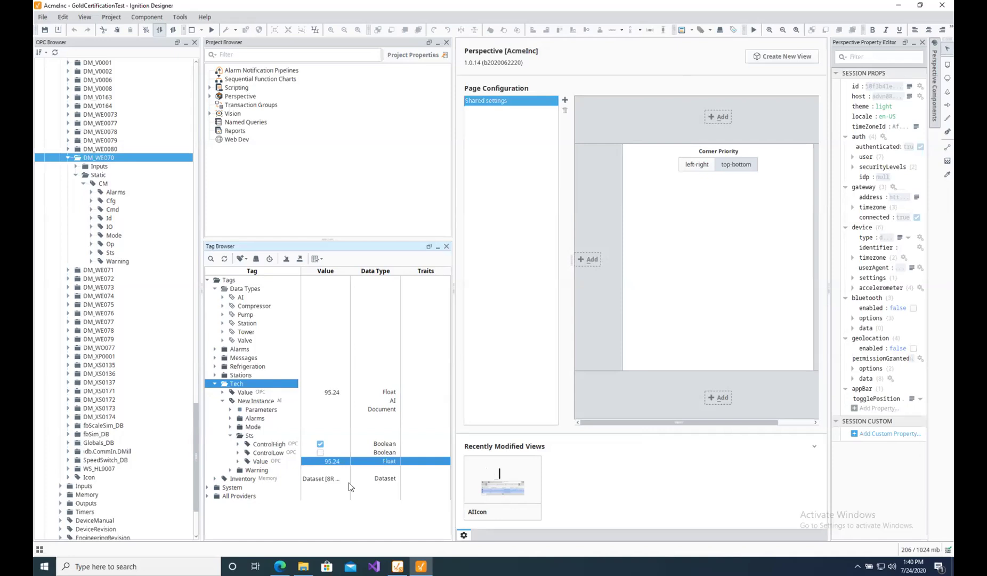
{"action": "left_click", "coordinate": [231, 410]}
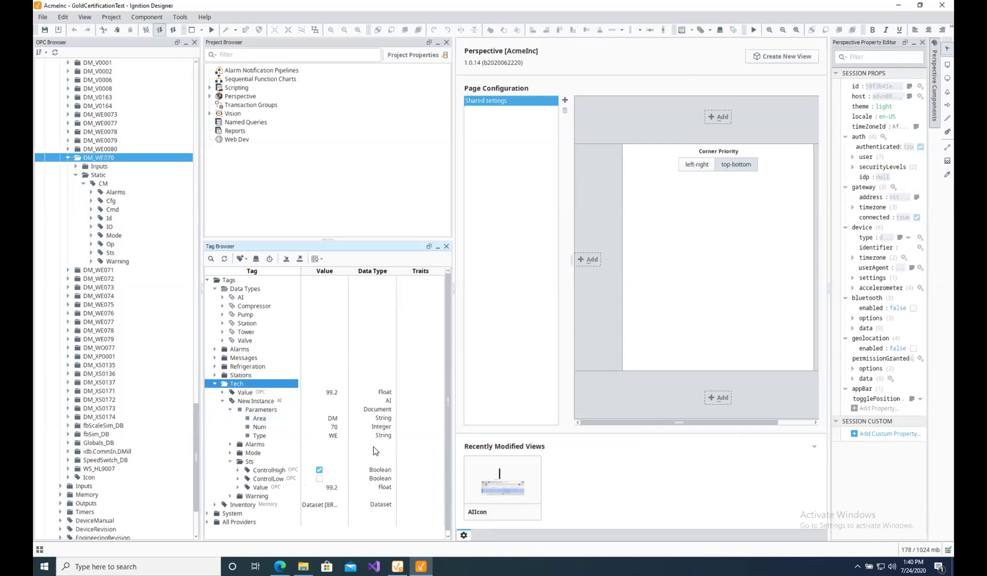
{"action": "left_click", "coordinate": [323, 394]}
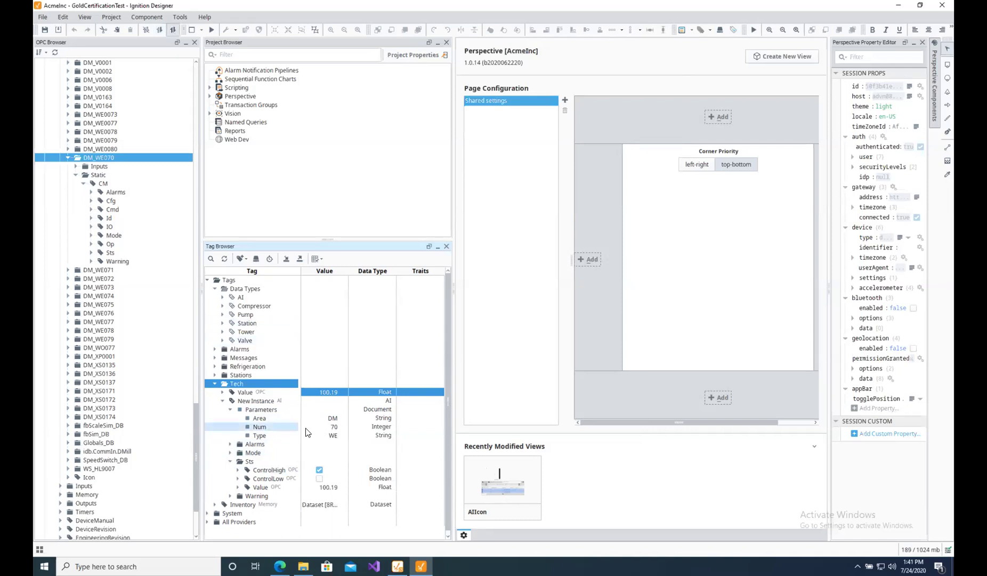
Change the instance's Num parameter to 71, then recheck Sts Value and the Parameters.
{"action": "double_click", "coordinate": [339, 426]}
{"action": "left_click", "coordinate": [341, 427]}
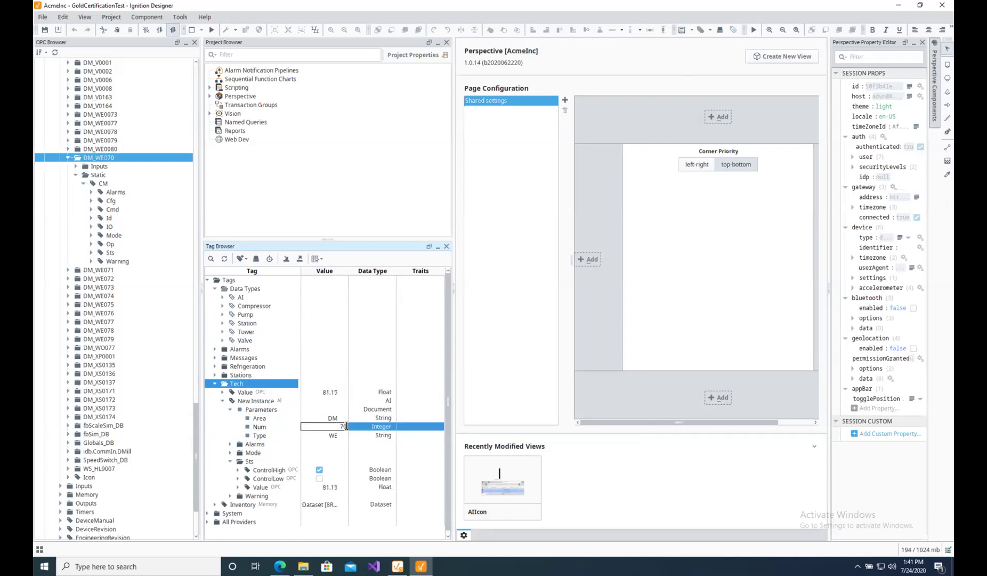
{"action": "left_click", "coordinate": [376, 459]}
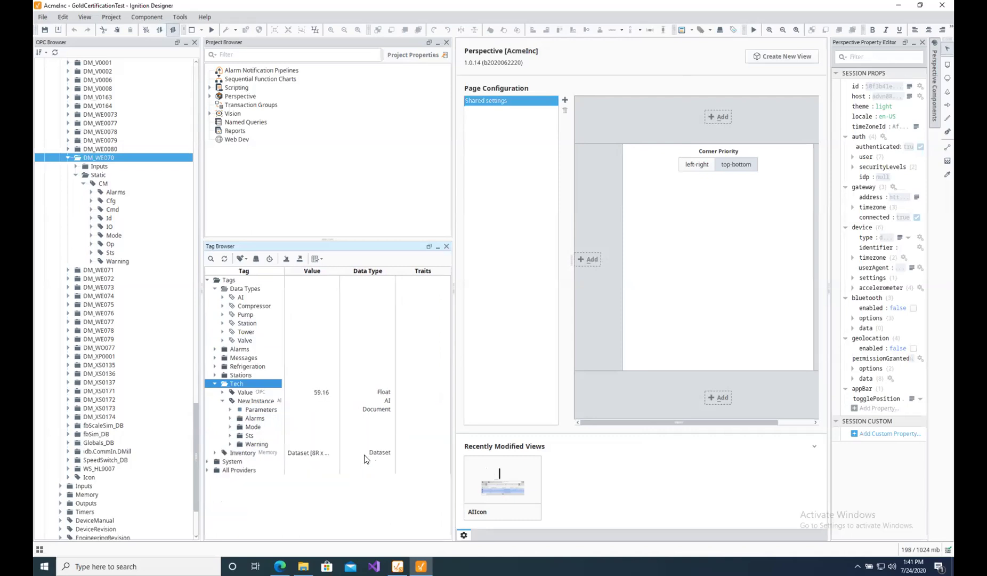
{"action": "left_click", "coordinate": [231, 435]}
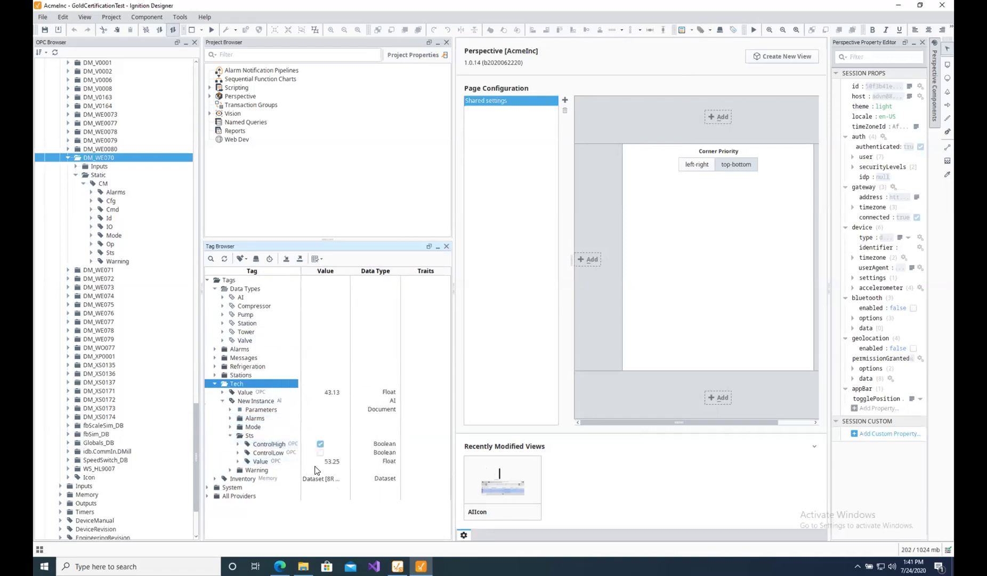
{"action": "left_click", "coordinate": [330, 461]}
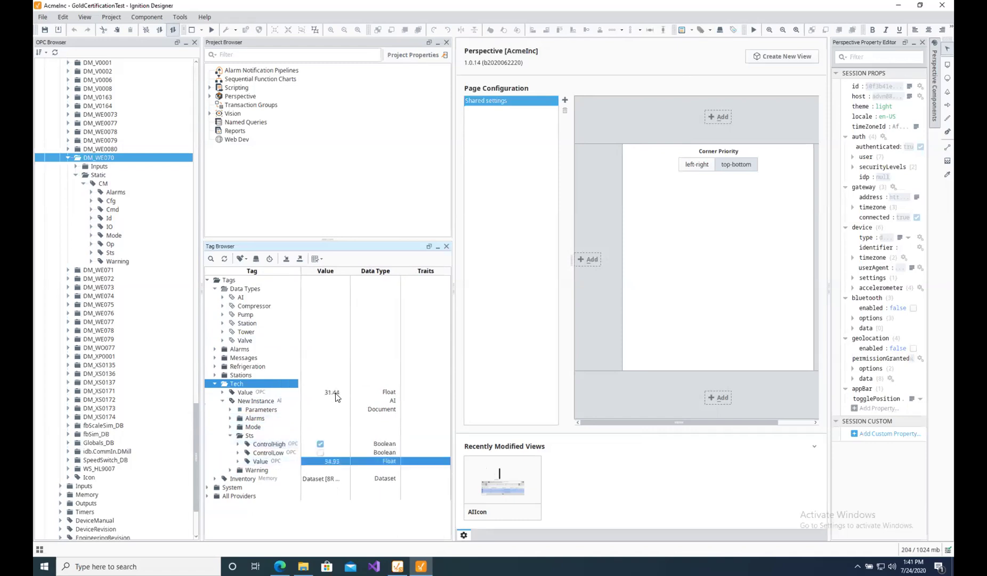
{"action": "left_click", "coordinate": [230, 410]}
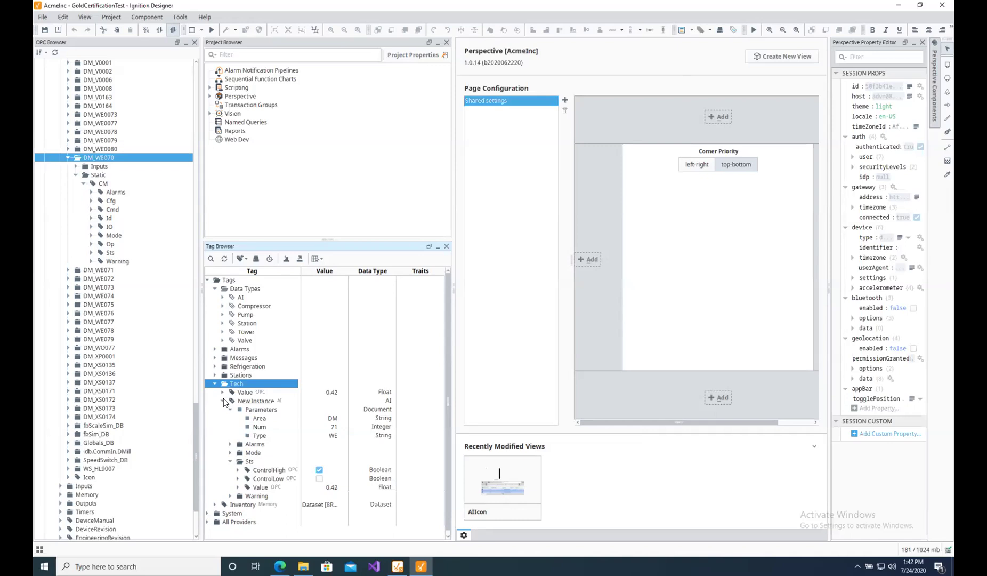
Drag the S7-1500 [Diagnostics] Is Connected tag from the OPC Browser into Tech, then open it.
{"action": "left_click", "coordinate": [68, 158]}
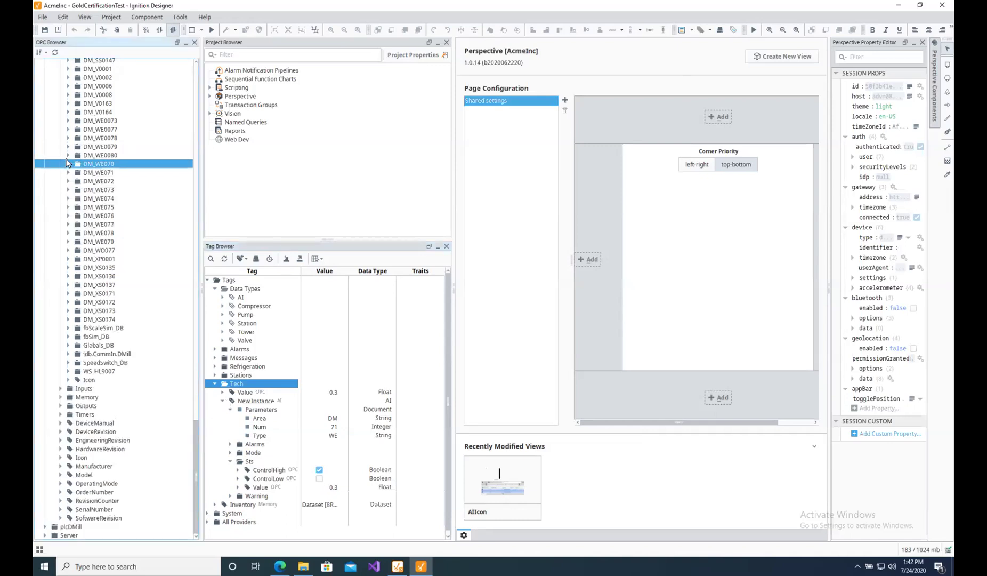
{"action": "left_click", "coordinate": [195, 440]}
{"action": "scroll", "coordinate": [177, 218], "scroll_direction": "up", "scroll_amount": 20}
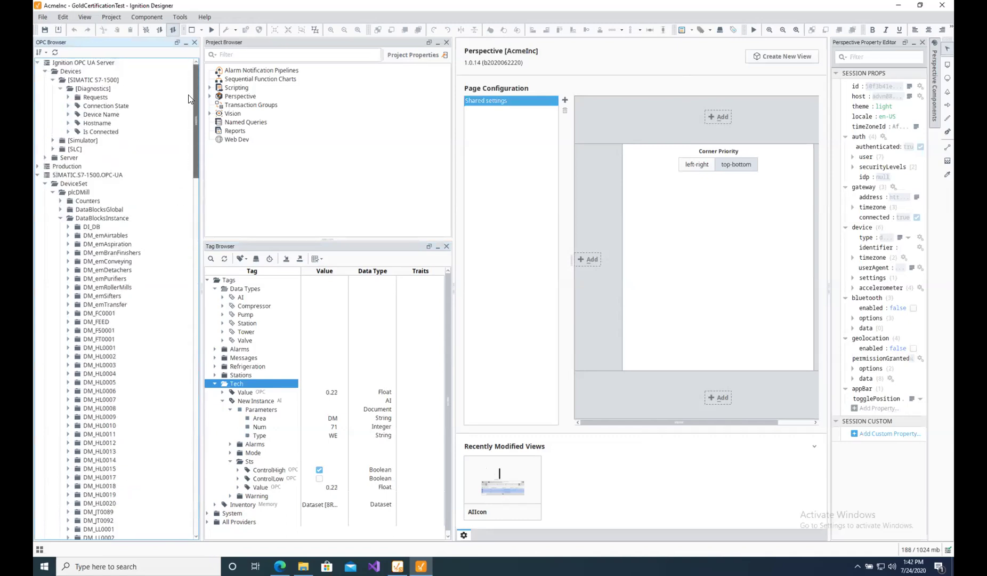
{"action": "left_click", "coordinate": [92, 81]}
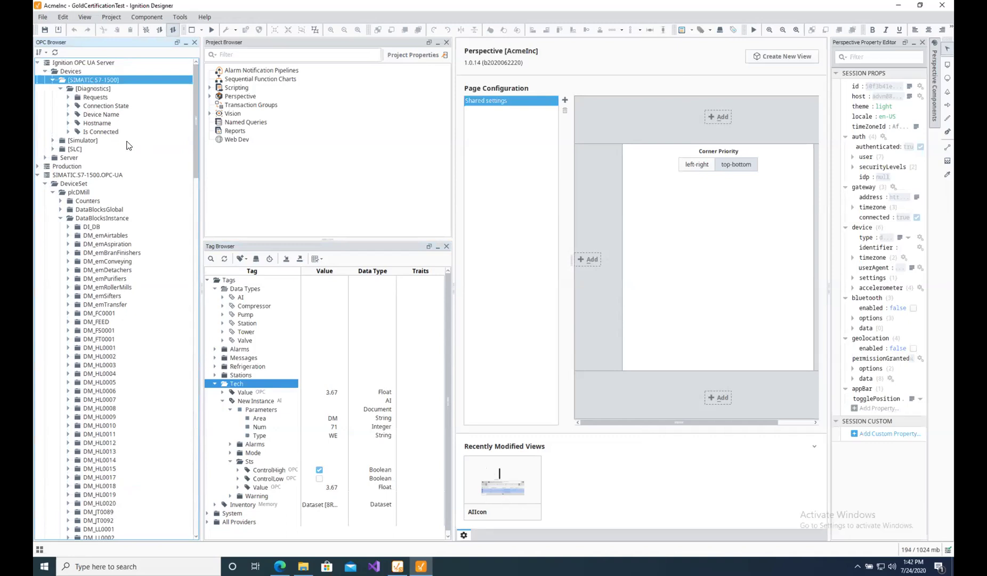
{"action": "left_click", "coordinate": [223, 401]}
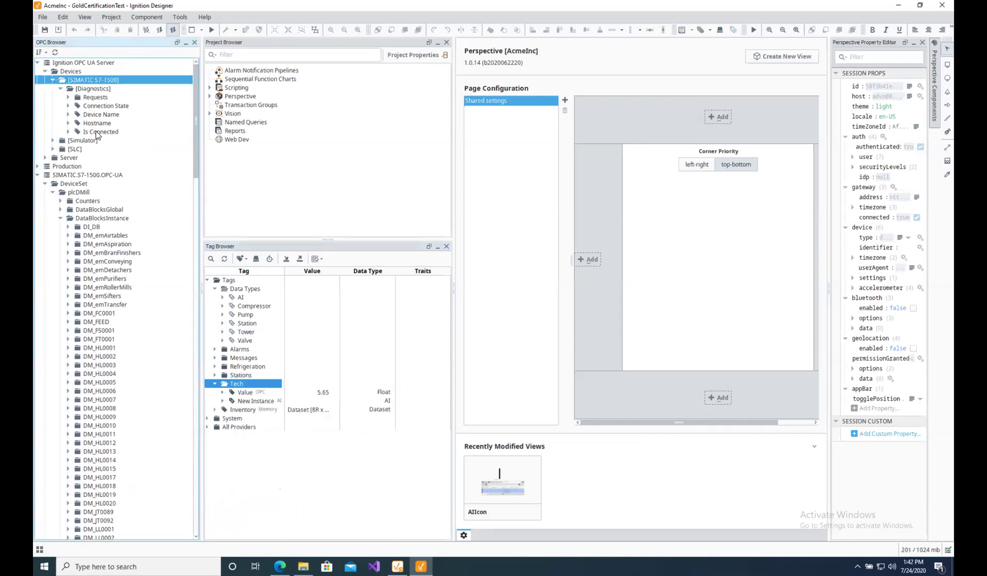
{"action": "left_click_drag", "start_coordinate": [98, 132], "coordinate": [244, 384]}
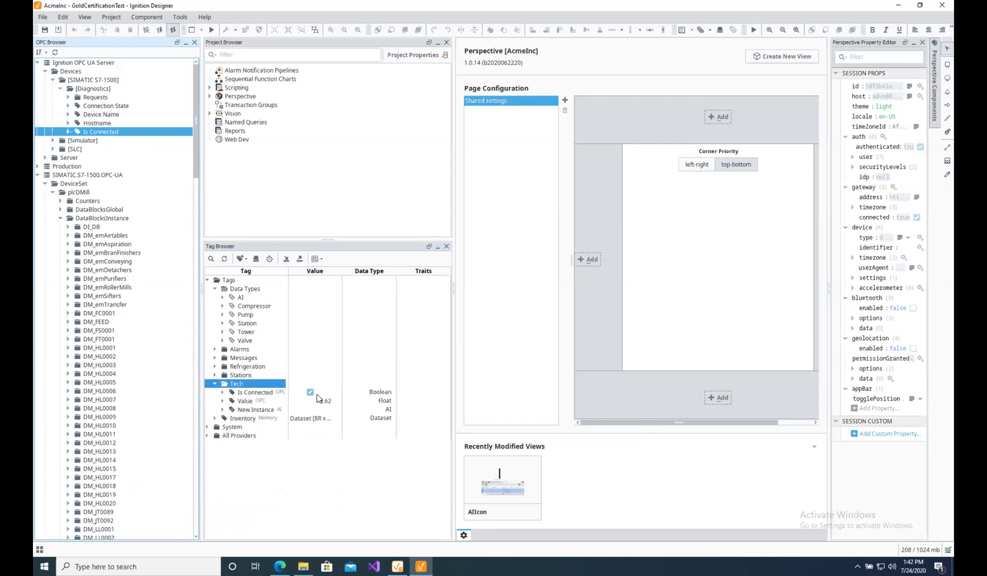
{"action": "double_click", "coordinate": [260, 392]}
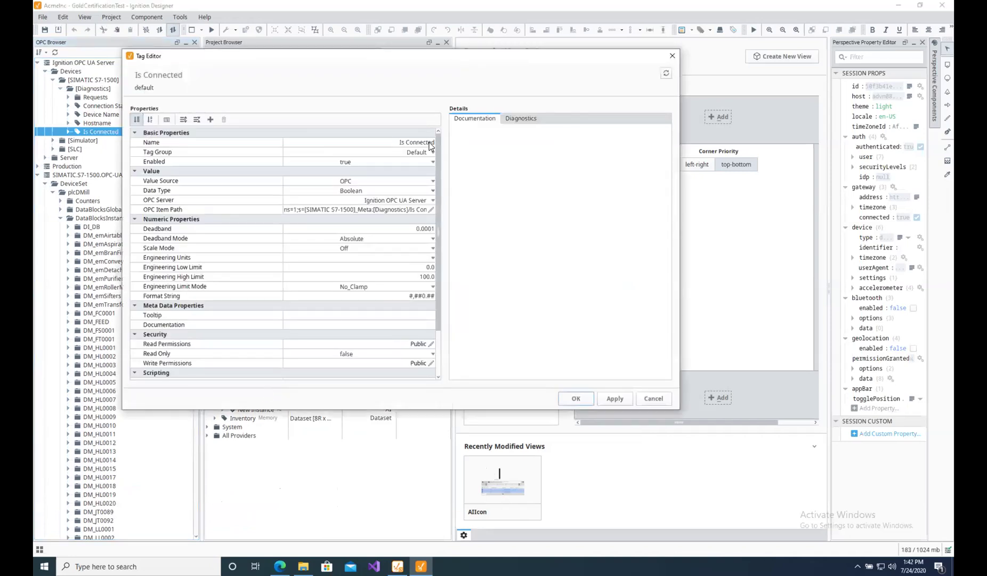
Rename the tag to WE070 and change its OPC item path to DB194,REAL68, then apply.
{"action": "left_click", "coordinate": [430, 142]}
{"action": "left_click", "coordinate": [403, 142]}
{"action": "key", "text": "ctrl+a"}
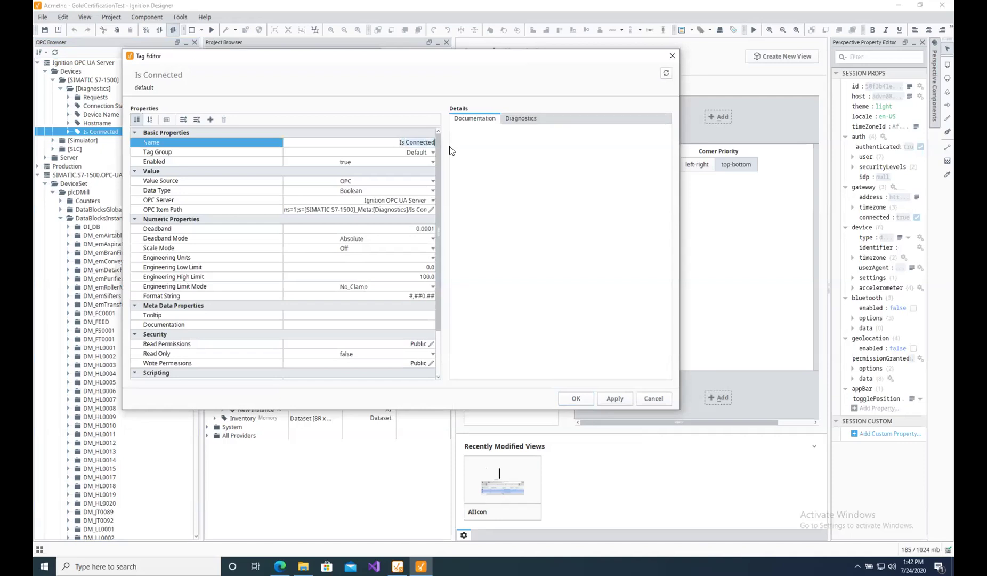
{"action": "type", "text": "WE070"}
{"action": "left_click", "coordinate": [381, 212]}
{"action": "left_click", "coordinate": [389, 210]}
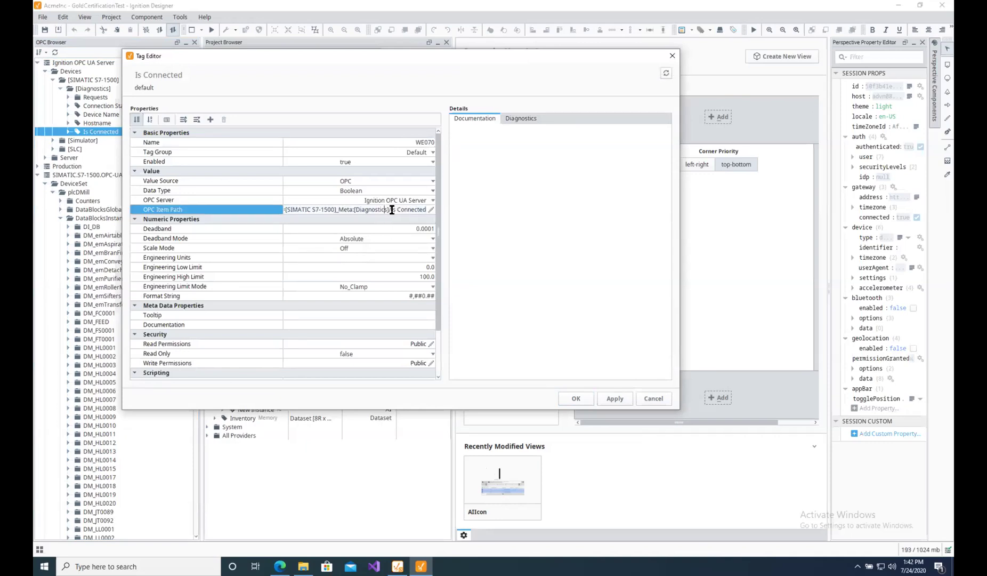
{"action": "left_click_drag", "start_coordinate": [424, 209], "coordinate": [339, 210]}
{"action": "key", "text": "BackSpace"}
{"action": "key", "text": "BackSpace"}
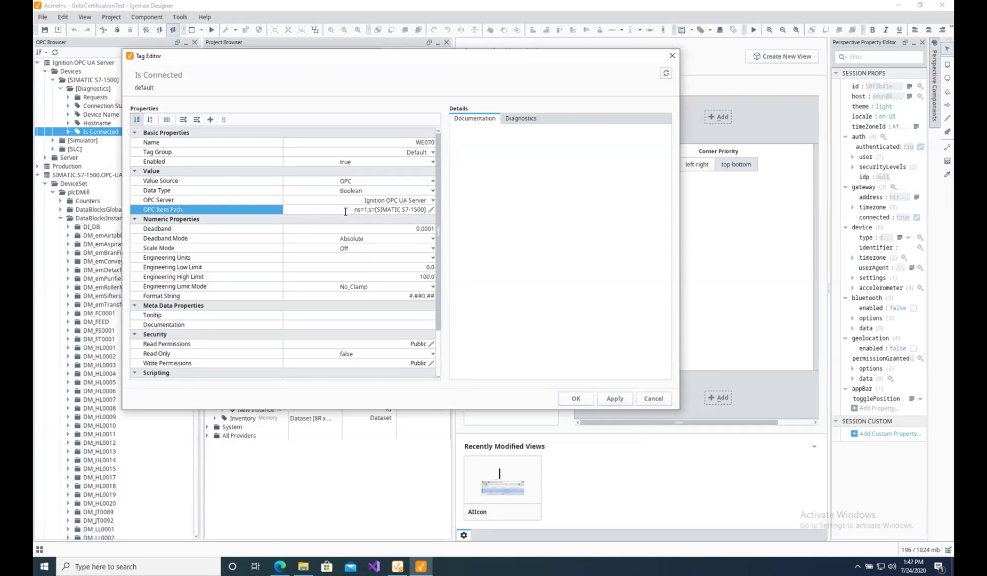
{"action": "type", "text": "DB19"}
{"action": "type", "text": "4,REAL68"}
{"action": "left_click", "coordinate": [614, 399]}
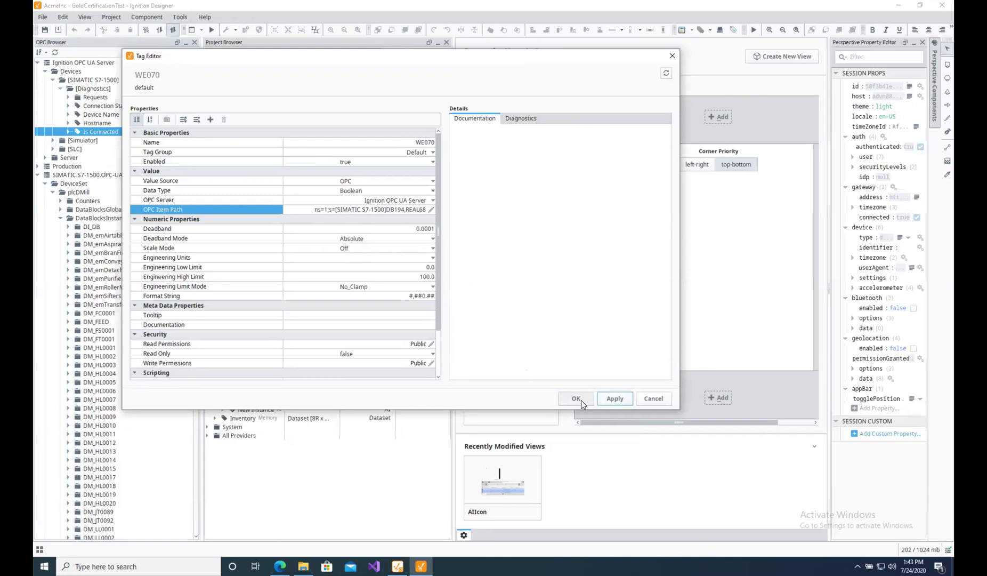
Set the tag's data type to Float, save it, and inspect WE070 in the tree.
{"action": "left_click", "coordinate": [425, 191]}
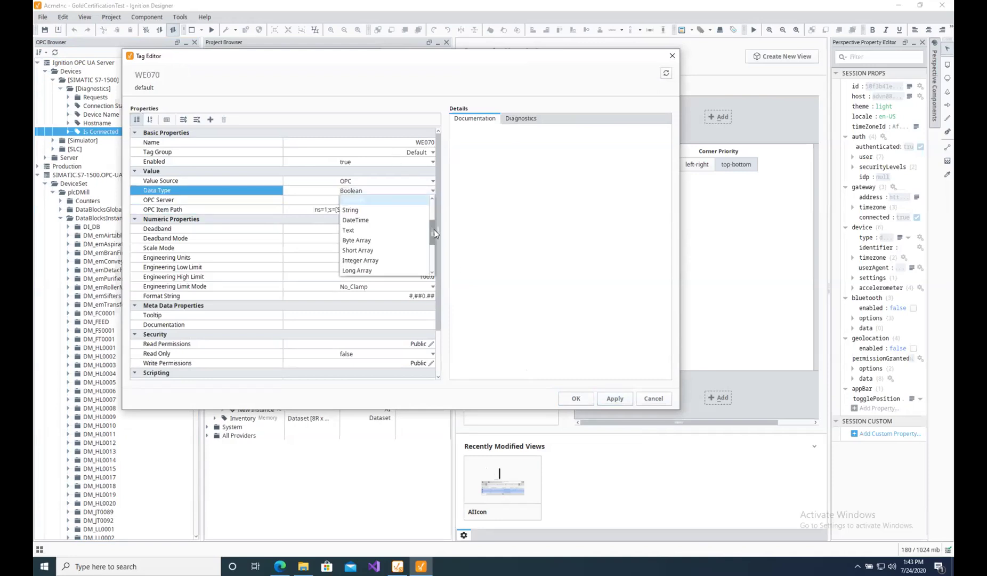
{"action": "left_click_drag", "start_coordinate": [435, 233], "coordinate": [432, 240]}
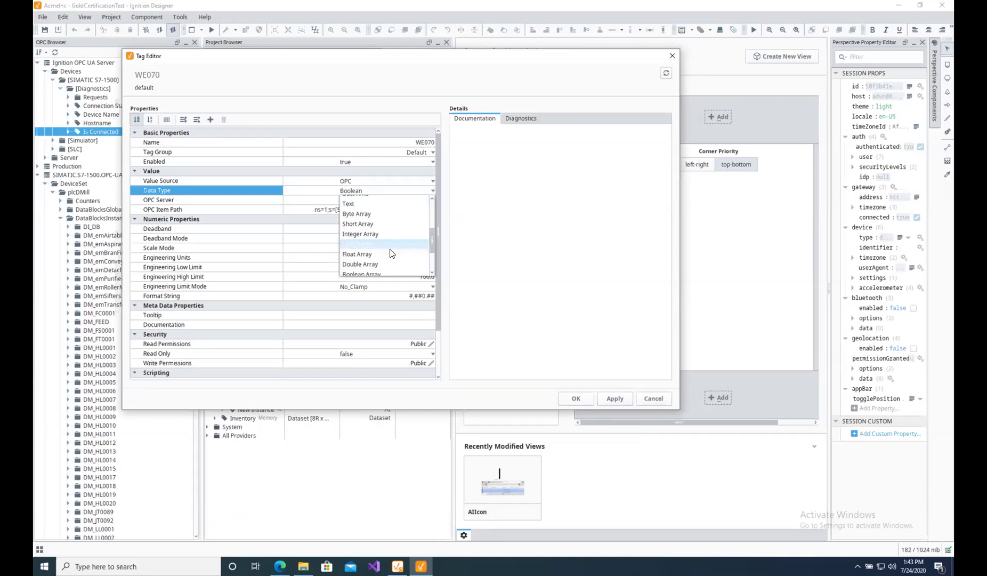
{"action": "scroll", "coordinate": [398, 239], "scroll_direction": "up", "scroll_amount": 3}
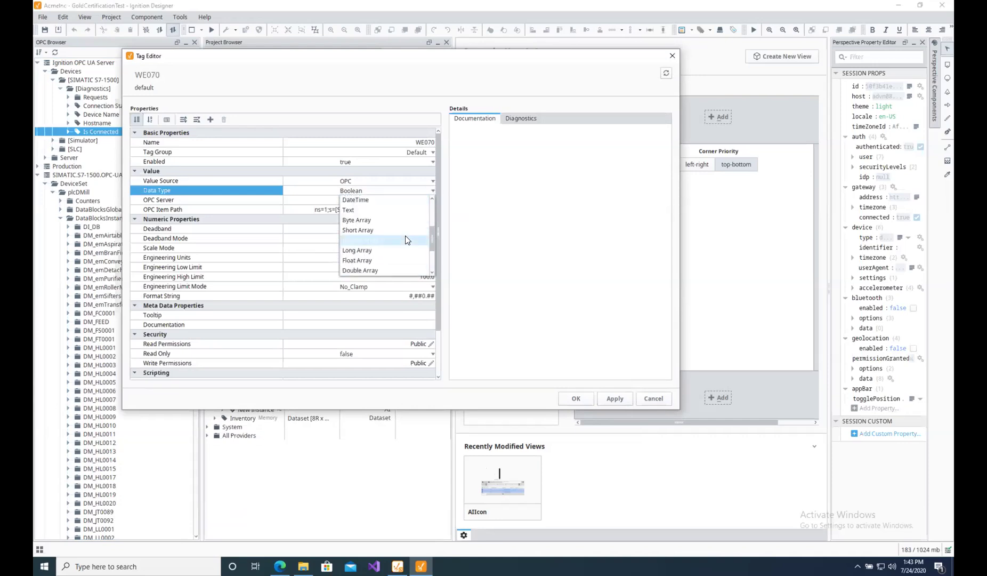
{"action": "left_click", "coordinate": [368, 221]}
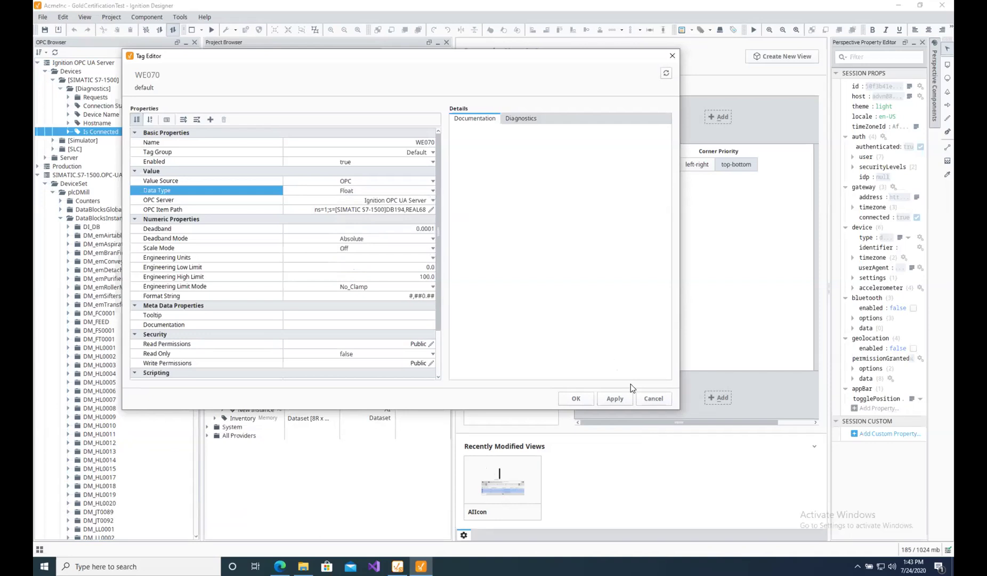
{"action": "left_click", "coordinate": [583, 398]}
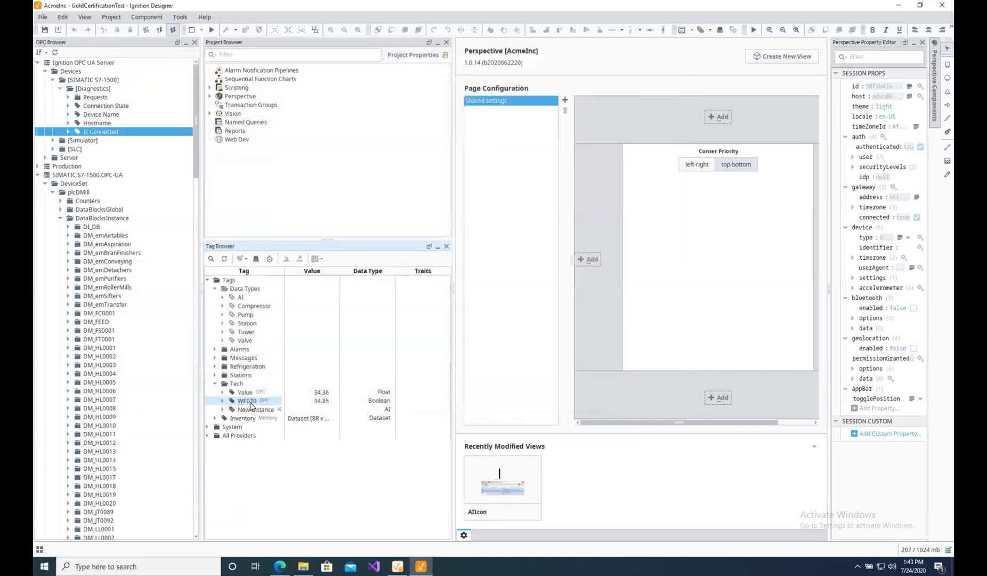
{"action": "left_click", "coordinate": [223, 401]}
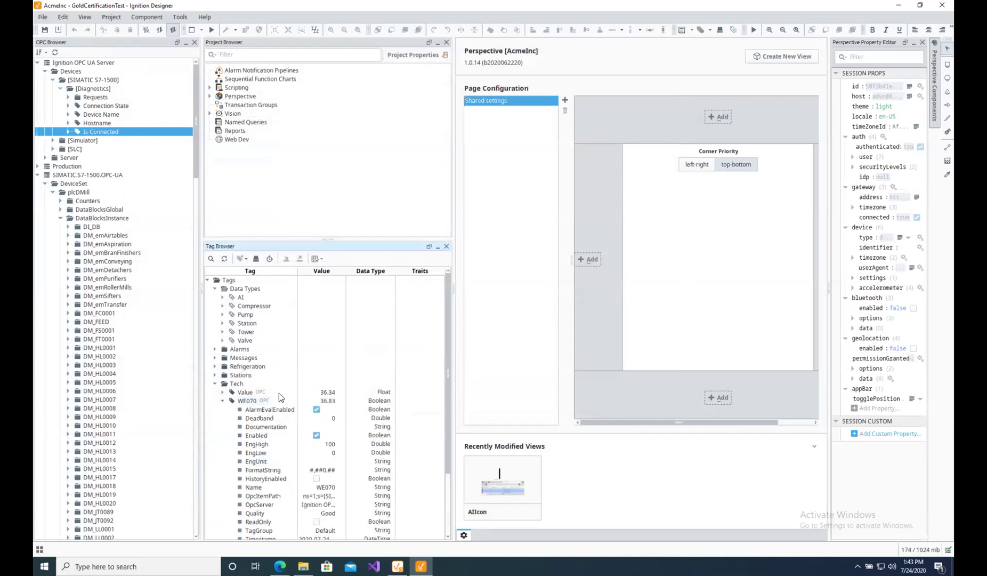
{"action": "left_click", "coordinate": [223, 400]}
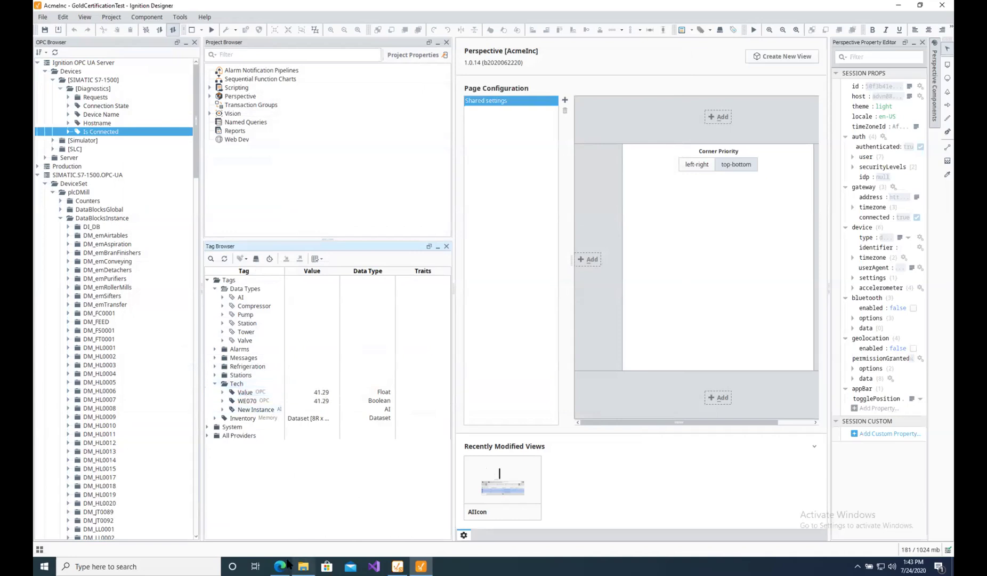
In the Gateway, view the S7-1500 device details and its OPC-UA subscriptions, then return to Designer.
{"action": "mouse_move", "coordinate": [283, 563]}
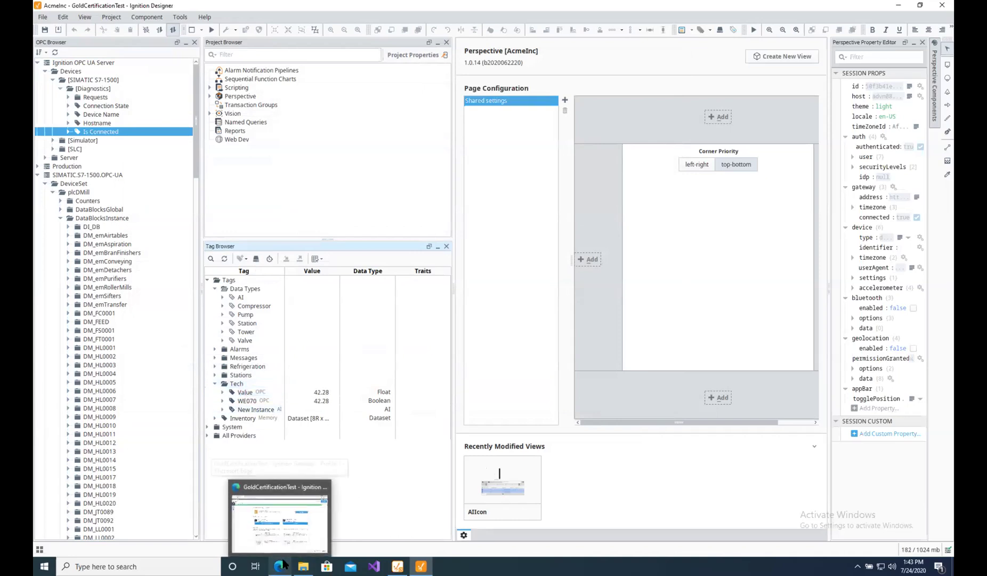
{"action": "left_click", "coordinate": [283, 563]}
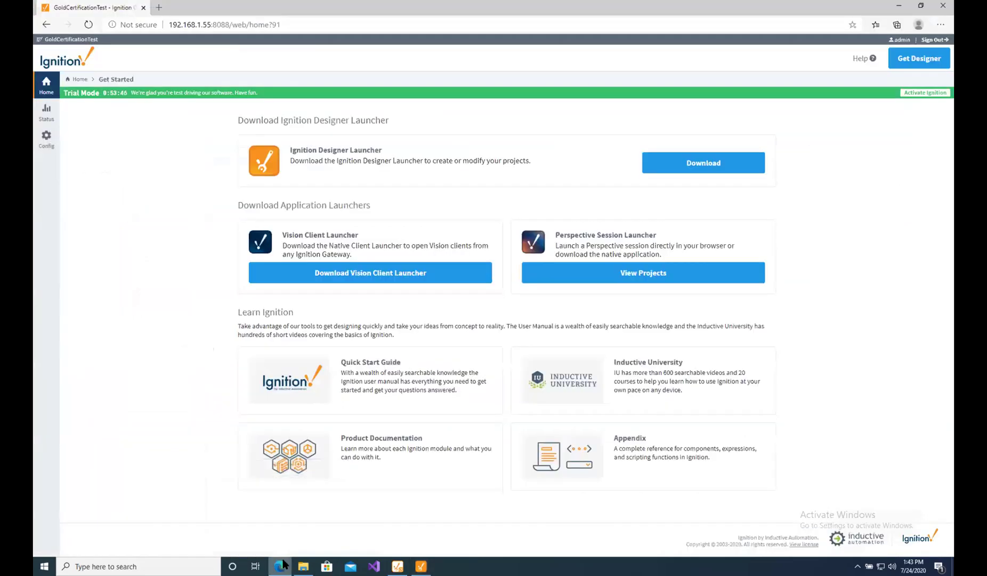
{"action": "left_click", "coordinate": [47, 116]}
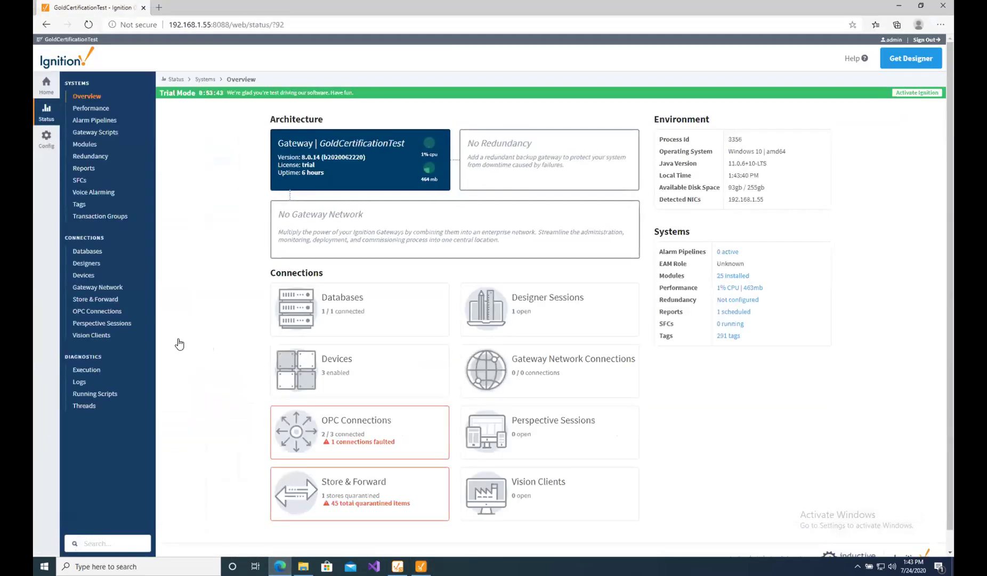
{"action": "left_click", "coordinate": [362, 377]}
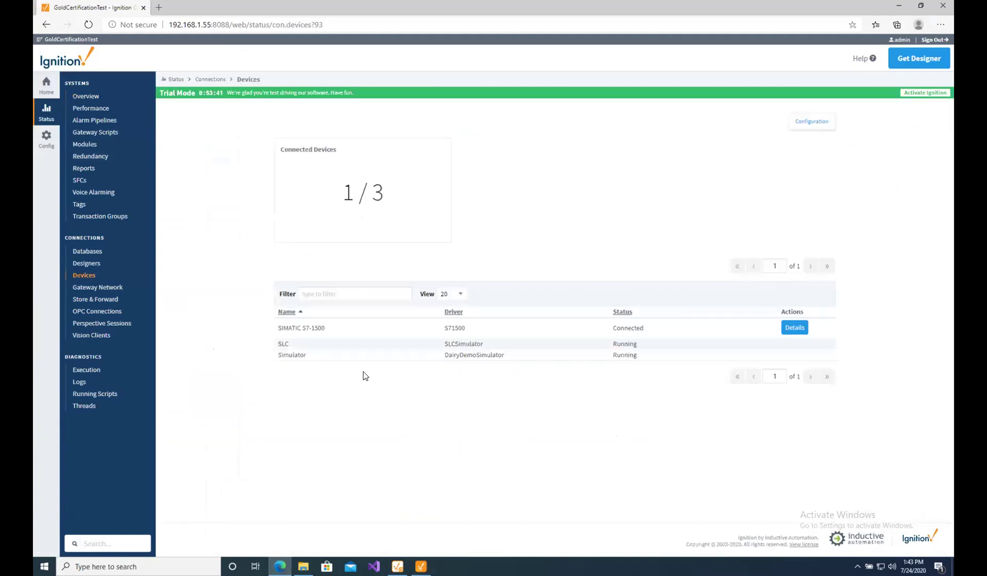
{"action": "left_click", "coordinate": [795, 328]}
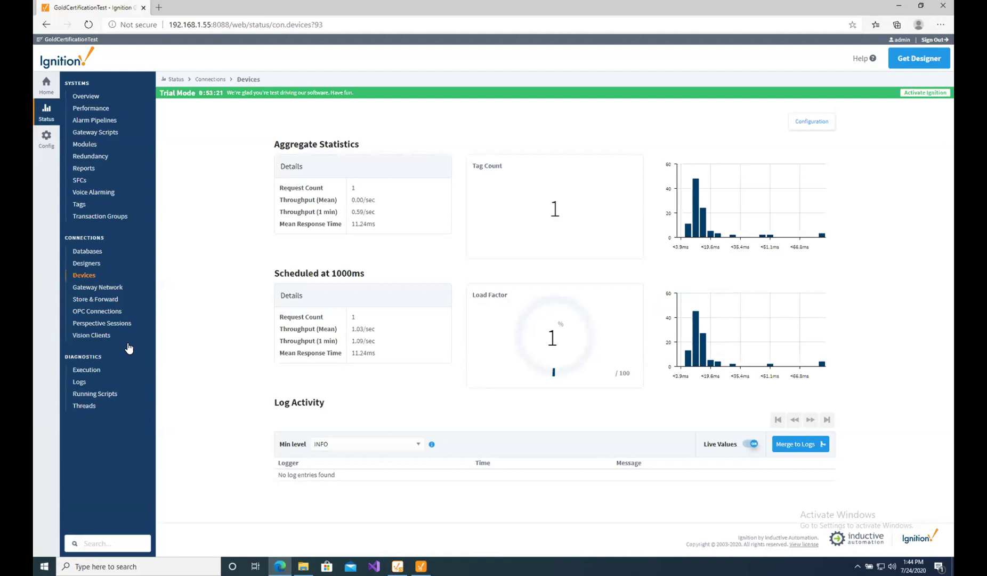
{"action": "left_click", "coordinate": [117, 315]}
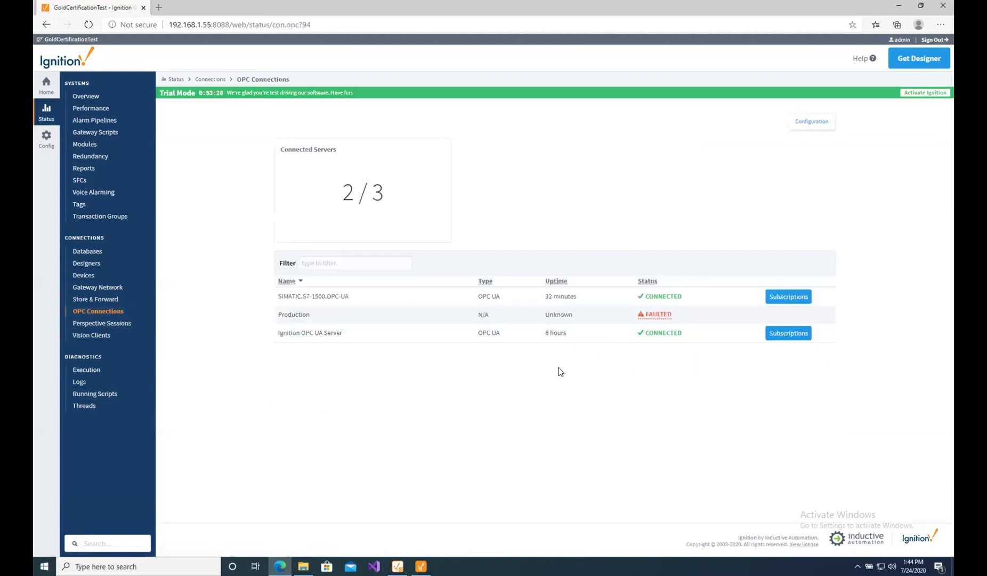
{"action": "left_click", "coordinate": [791, 297]}
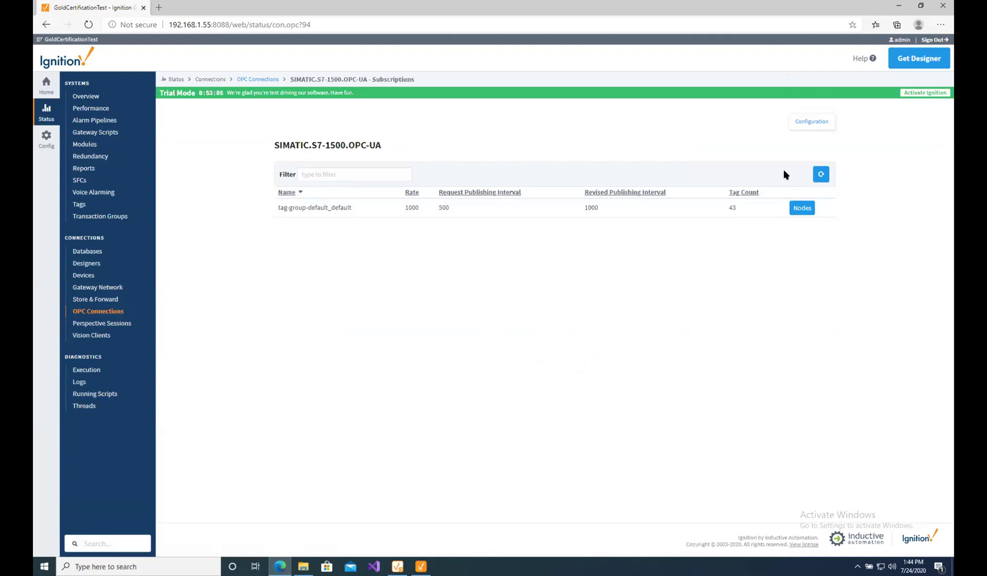
{"action": "left_click", "coordinate": [423, 567]}
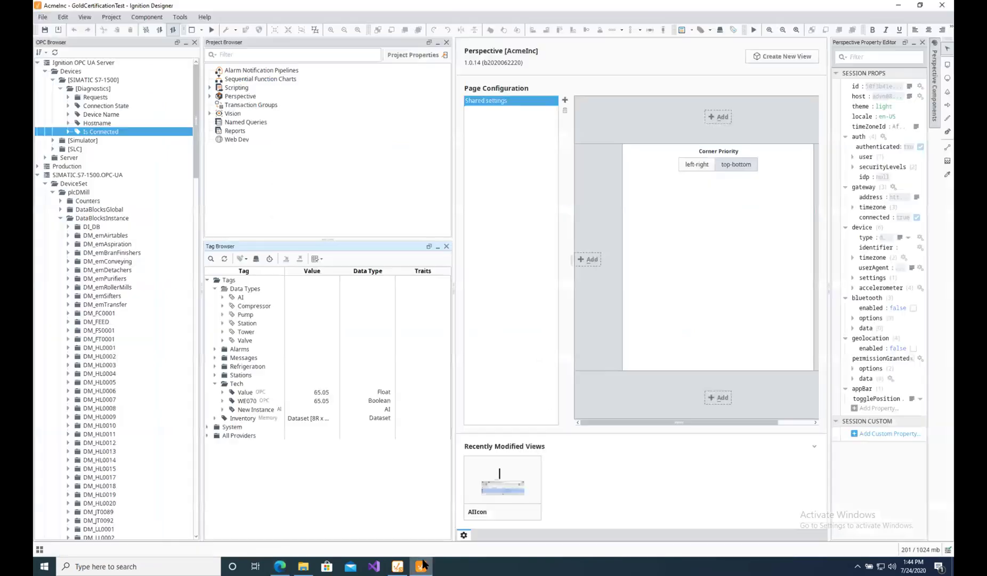
Rename the New Instance tag to DM_WE070 and save it.
{"action": "left_click", "coordinate": [249, 409]}
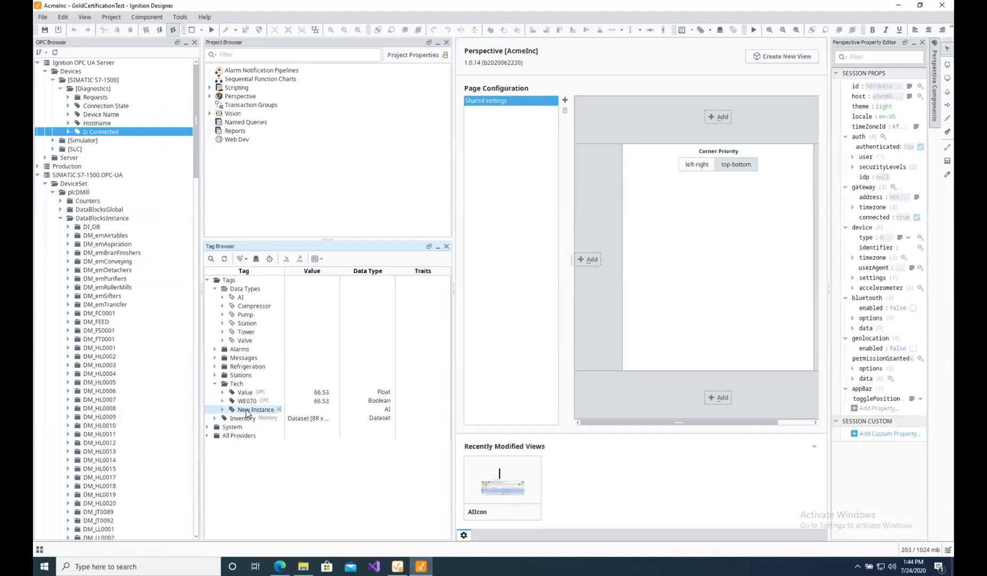
{"action": "double_click", "coordinate": [246, 409]}
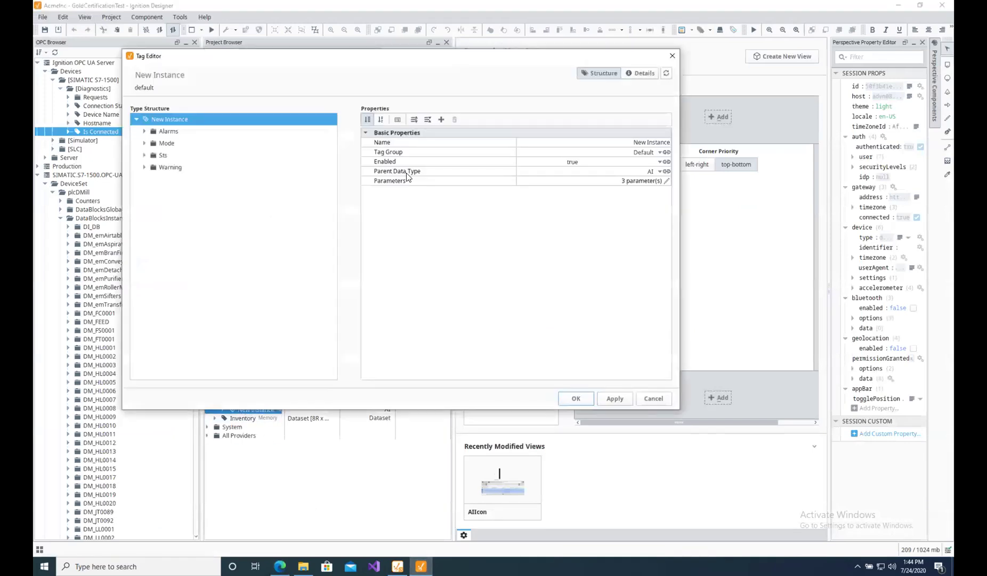
{"action": "left_click", "coordinate": [643, 142]}
{"action": "left_click", "coordinate": [643, 142]}
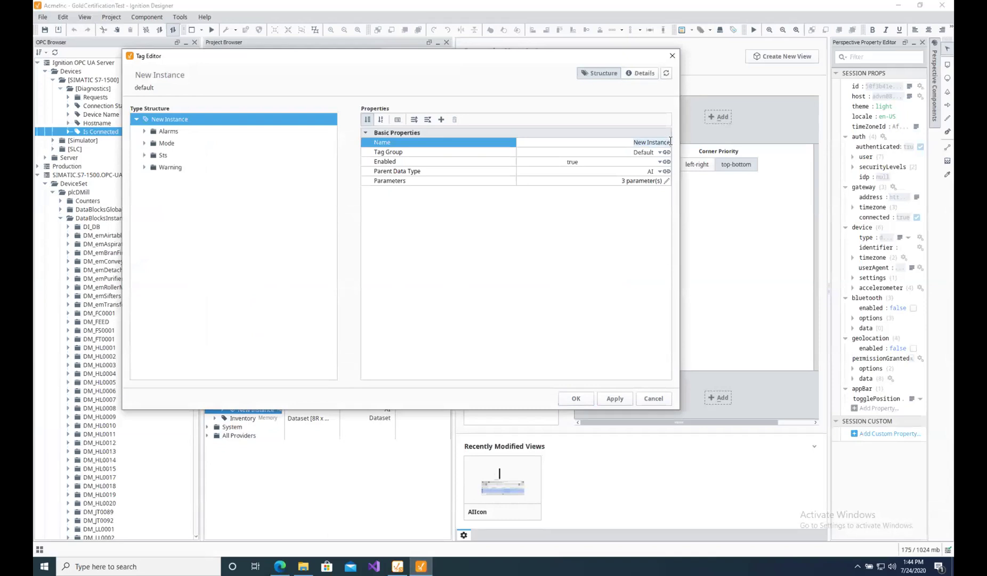
{"action": "type", "text": "DM_WE070"}
{"action": "left_click", "coordinate": [584, 398]}
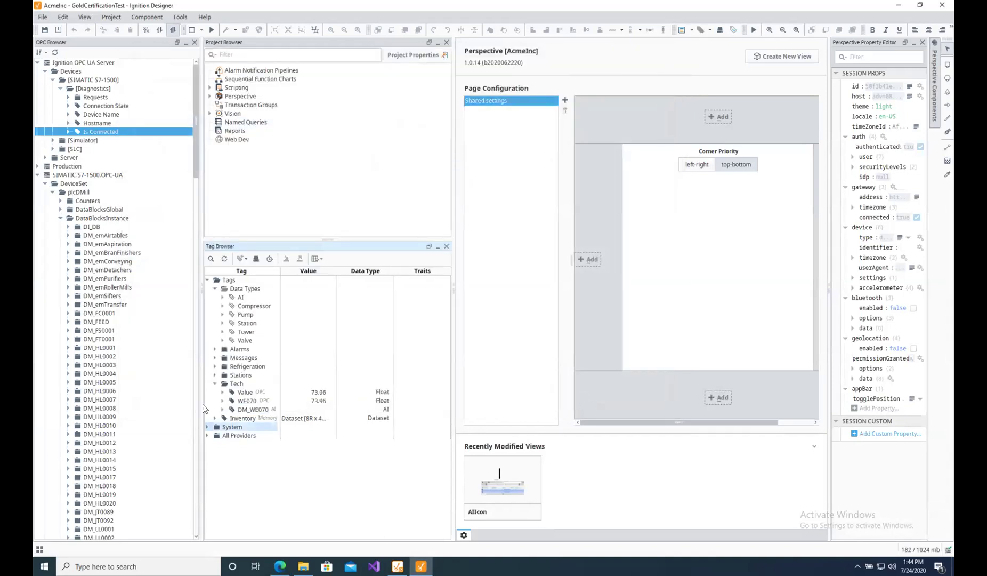
Expand DM_WE070 to view its members, then collapse it and select Value.
{"action": "left_click", "coordinate": [222, 410]}
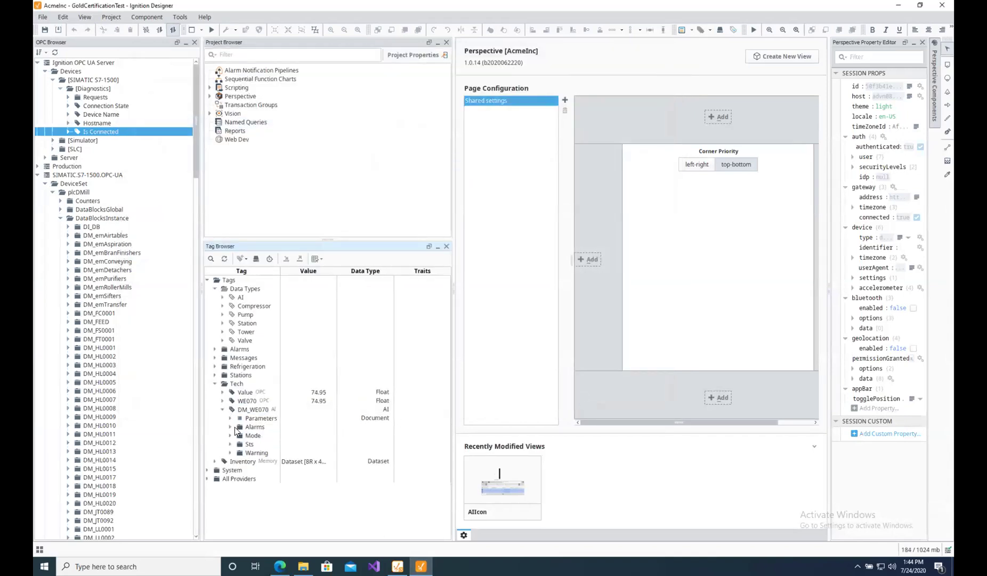
{"action": "left_click_drag", "start_coordinate": [196, 123], "coordinate": [190, 443]}
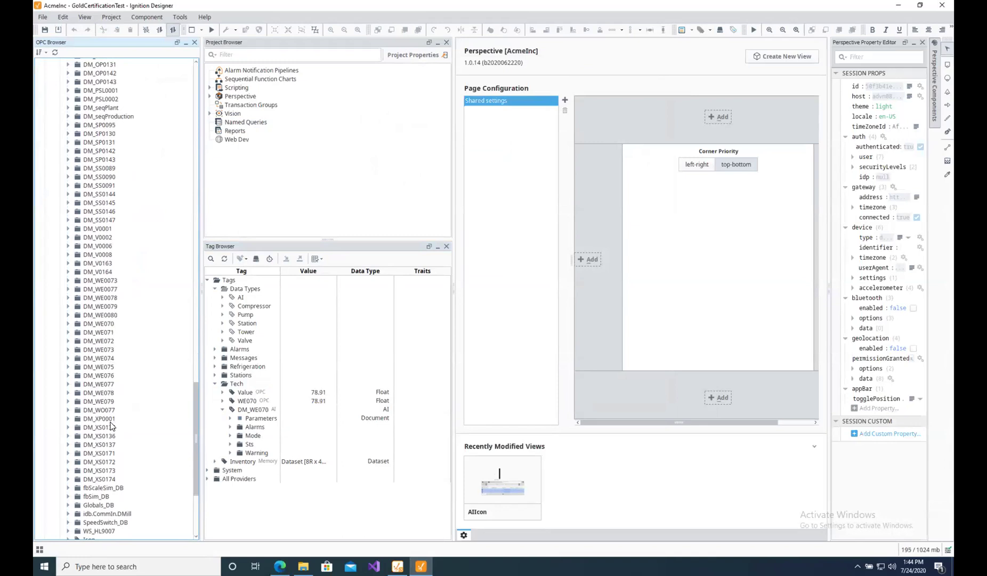
{"action": "left_click", "coordinate": [223, 408]}
{"action": "left_click", "coordinate": [245, 412]}
{"action": "left_click", "coordinate": [236, 390]}
Start the Instance Creation Wizard on Tech for type AI, naming tags DMWE0 with pattern 71-79.
{"action": "right_click", "coordinate": [235, 388]}
{"action": "right_click", "coordinate": [236, 383]}
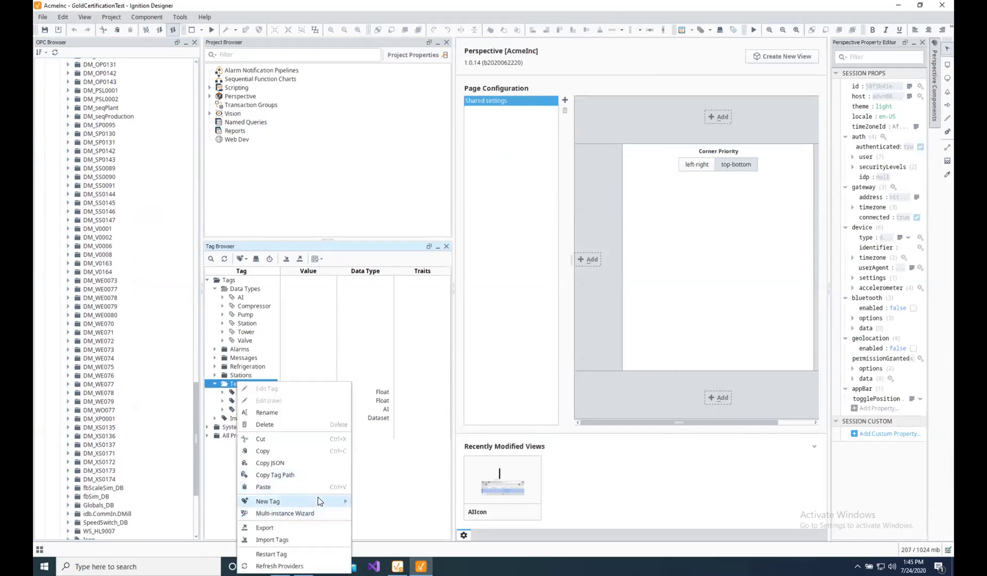
{"action": "mouse_move", "coordinate": [325, 501]}
{"action": "mouse_move", "coordinate": [409, 526]}
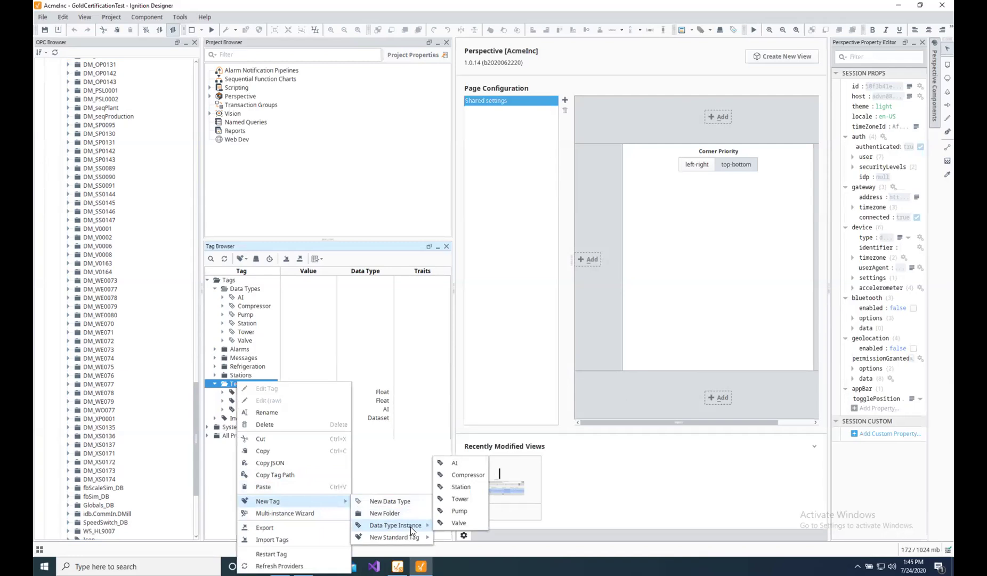
{"action": "left_click", "coordinate": [303, 513]}
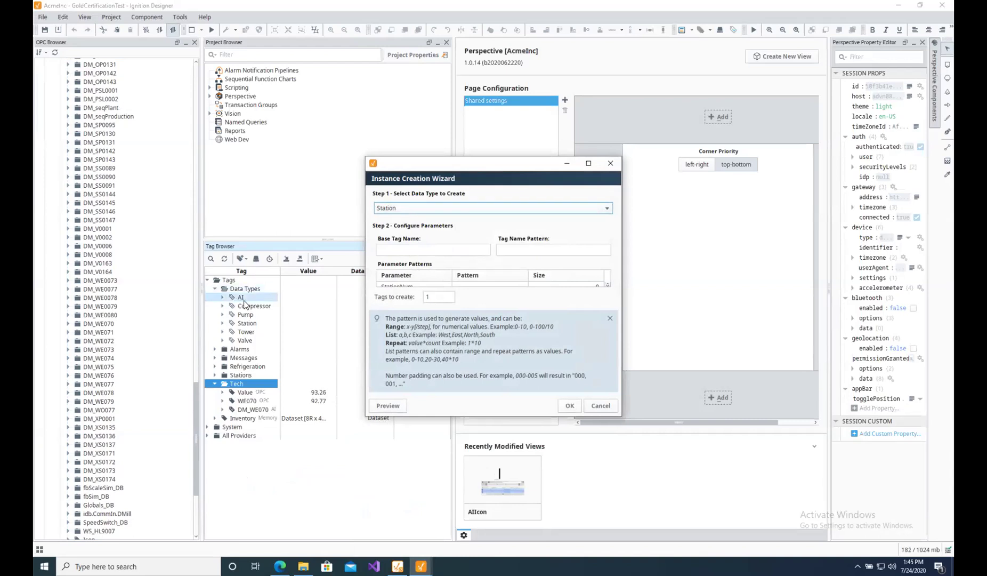
{"action": "left_click", "coordinate": [408, 208]}
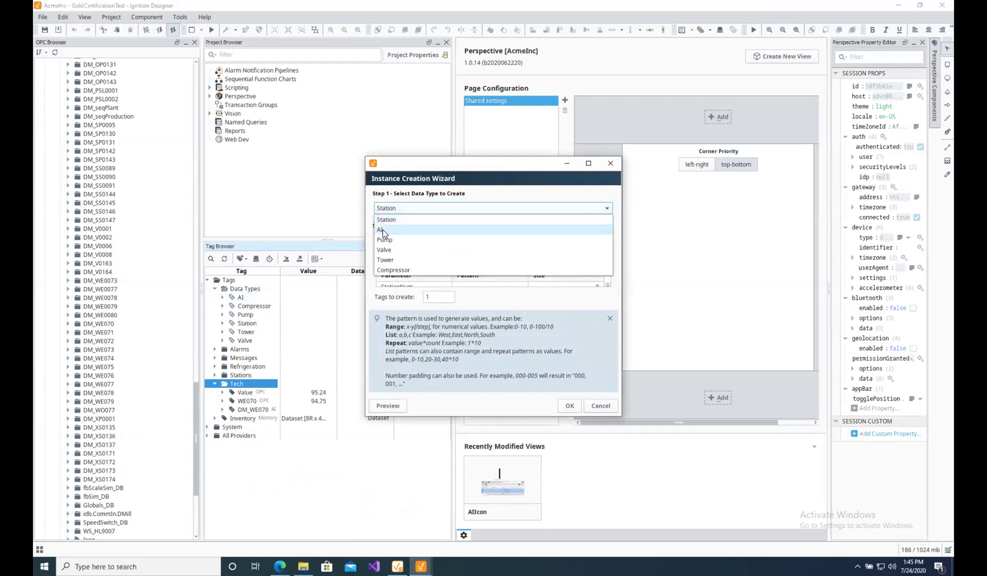
{"action": "left_click", "coordinate": [384, 230]}
{"action": "left_click", "coordinate": [407, 252]}
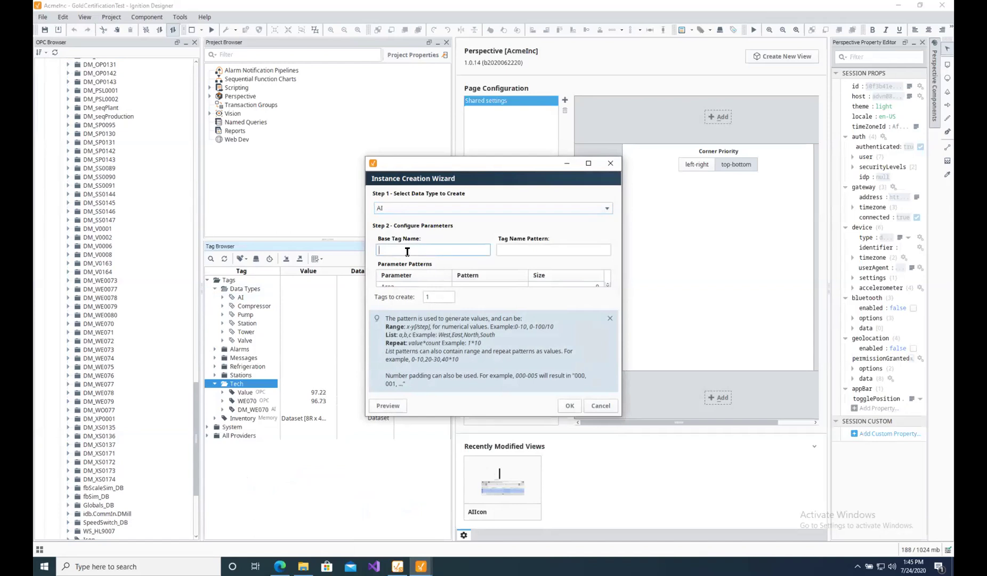
{"action": "type", "text": "DMWE0"}
{"action": "left_click", "coordinate": [535, 249]}
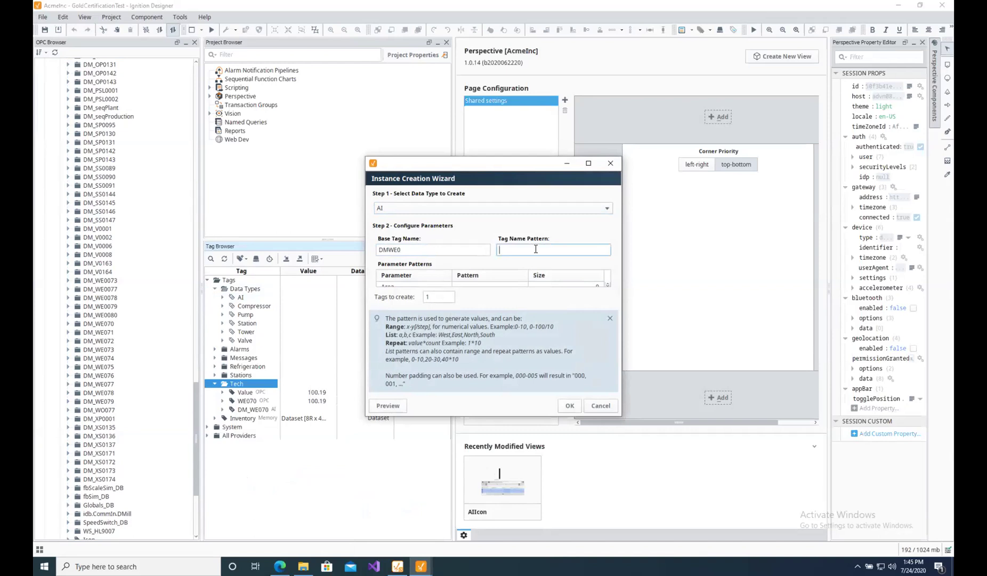
{"action": "type", "text": "71-79"}
{"action": "left_click", "coordinate": [610, 318]}
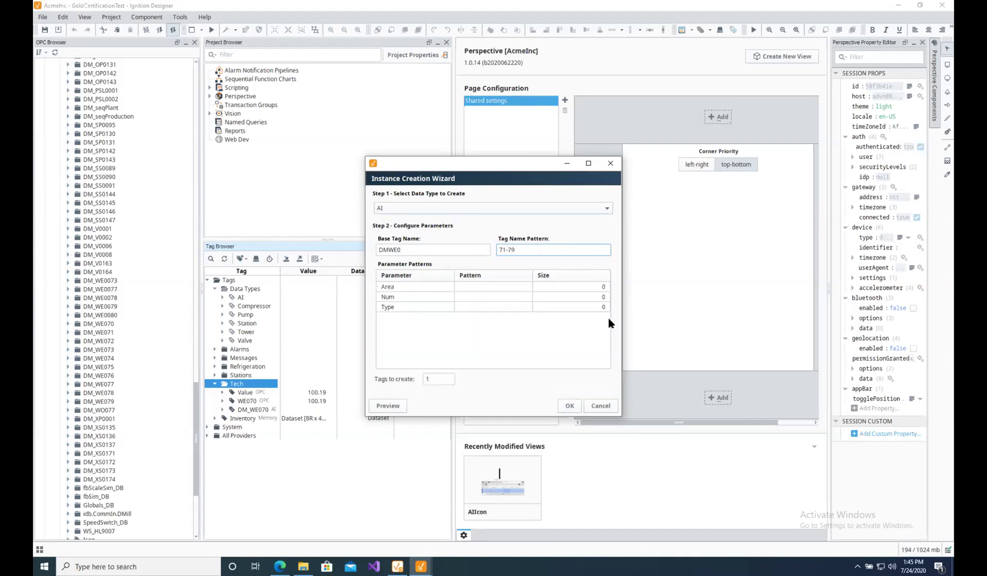
Set the Num parameter pattern to 71-79 and preview the tags.
{"action": "left_click", "coordinate": [467, 286]}
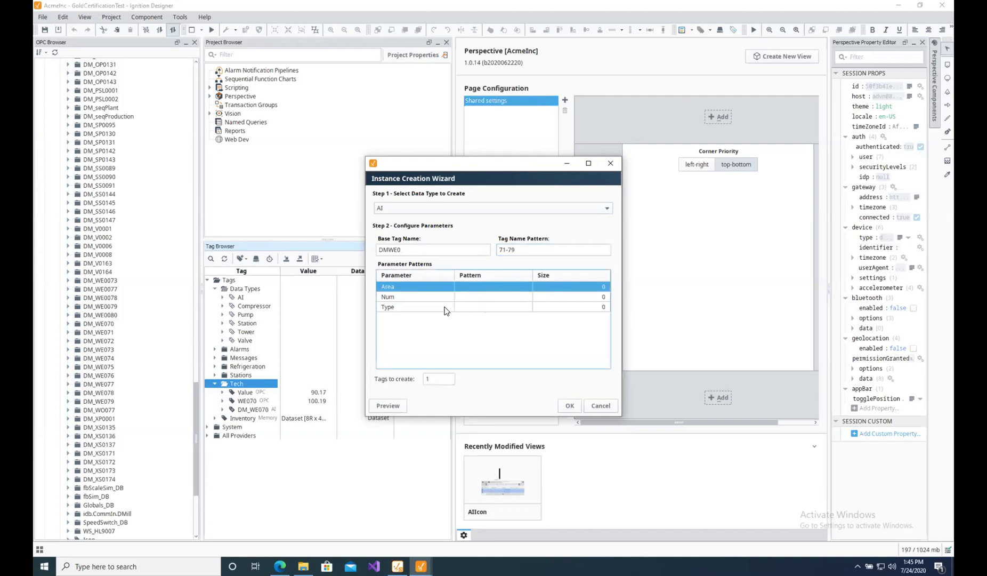
{"action": "left_click", "coordinate": [484, 296]}
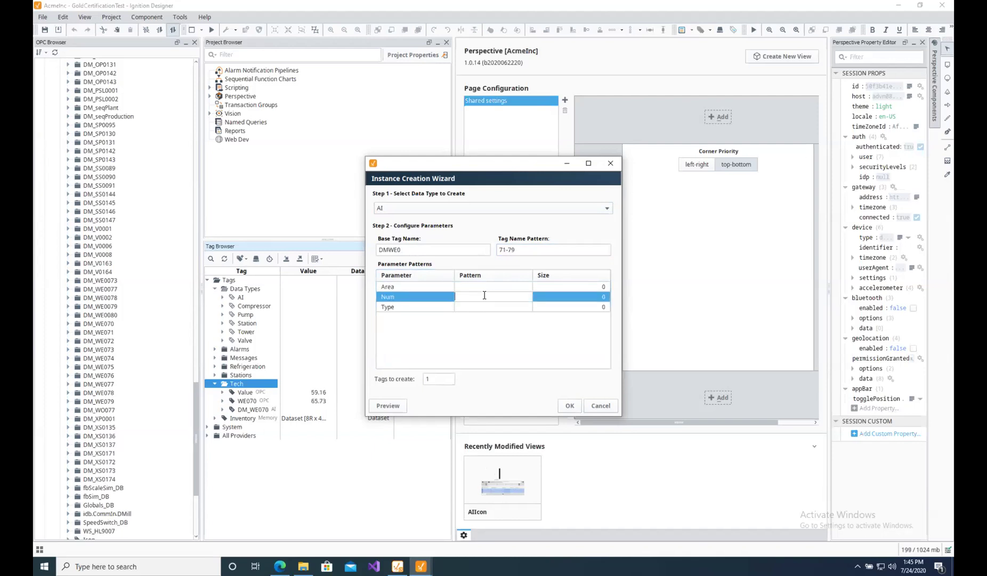
{"action": "type", "text": "71-79"}
{"action": "left_click", "coordinate": [389, 407]}
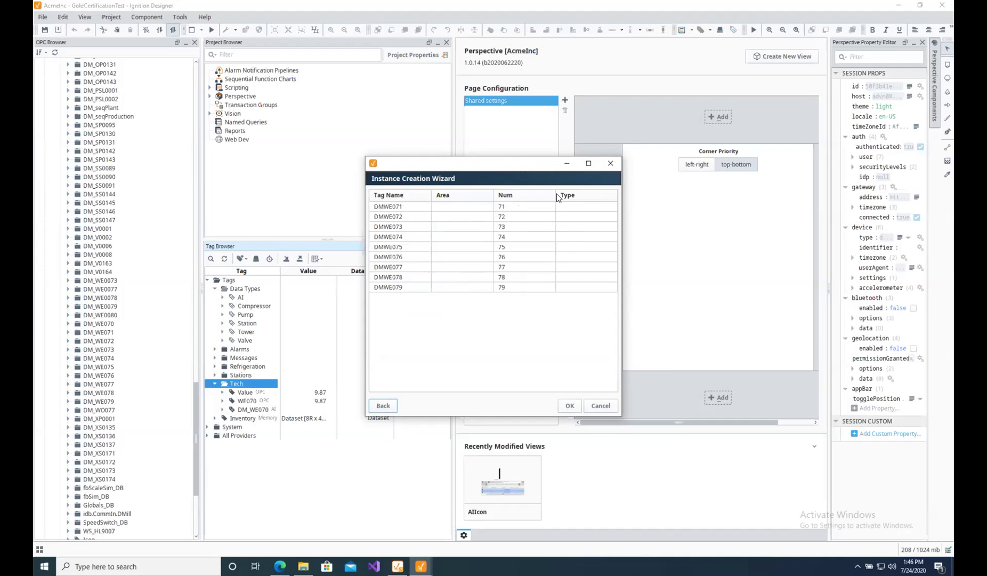
{"action": "left_click", "coordinate": [392, 407]}
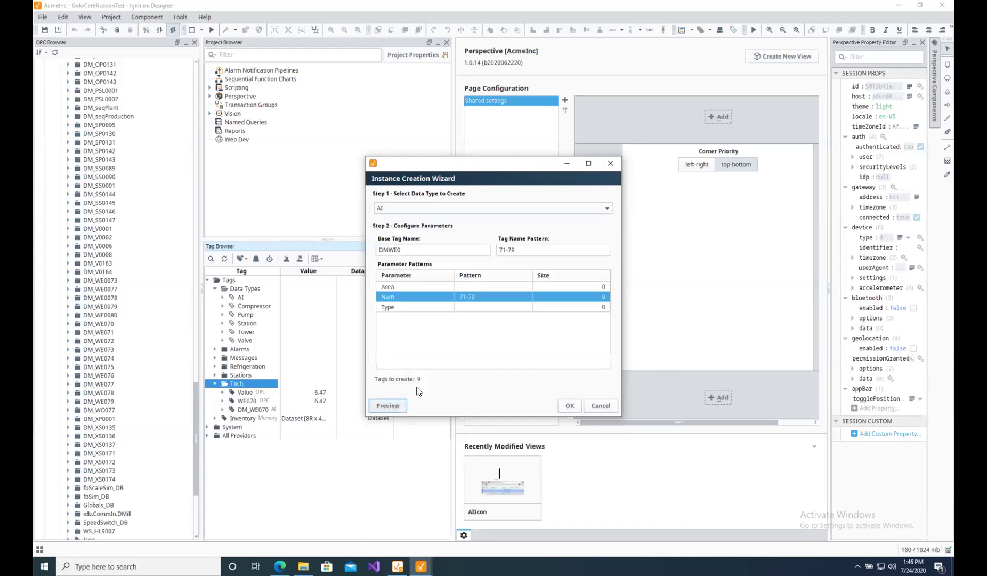
Set the Area pattern to DM and Type to We, then preview again.
{"action": "left_click", "coordinate": [483, 287]}
{"action": "type", "text": "DM"}
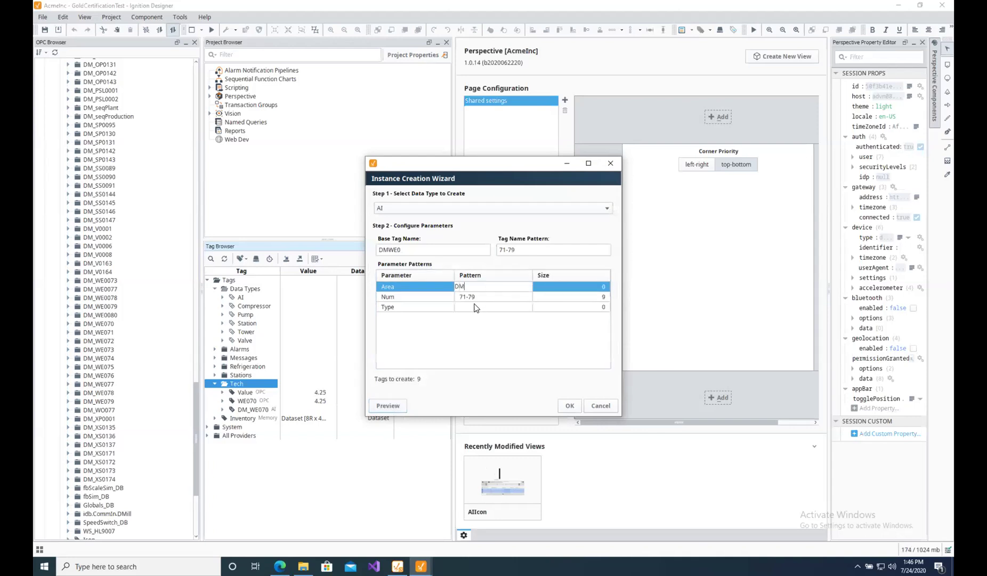
{"action": "left_click", "coordinate": [475, 304]}
{"action": "type", "text": "We"}
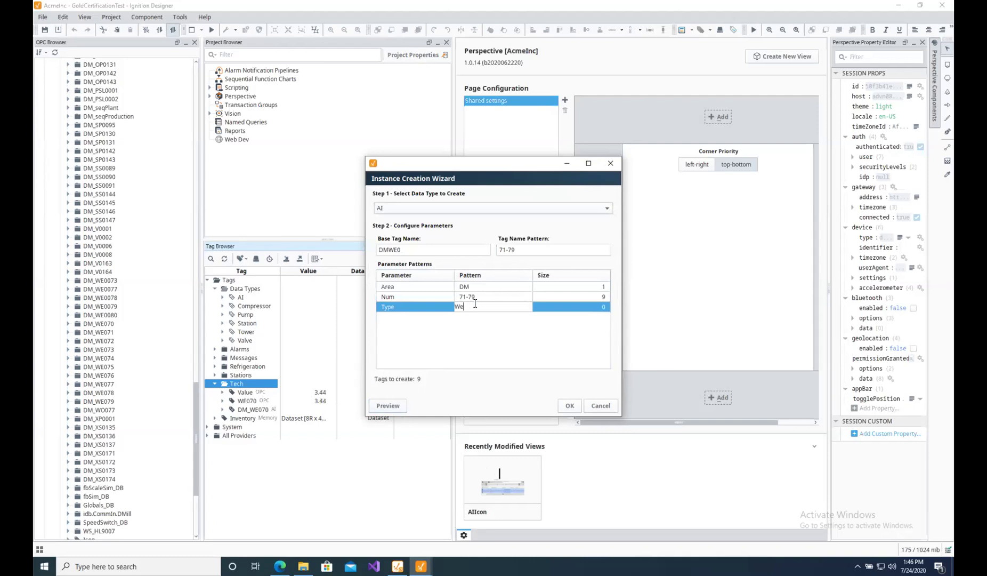
{"action": "left_click", "coordinate": [388, 407]}
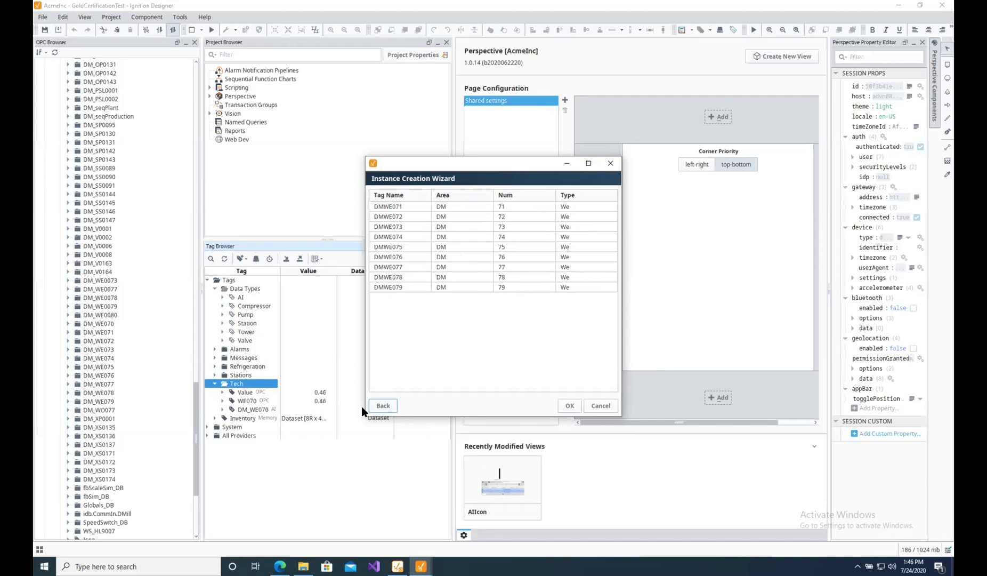
{"action": "left_click", "coordinate": [383, 406]}
Correct the Type pattern to WE and create the nine DMWE071–DMWE079 tags.
{"action": "double_click", "coordinate": [461, 306]}
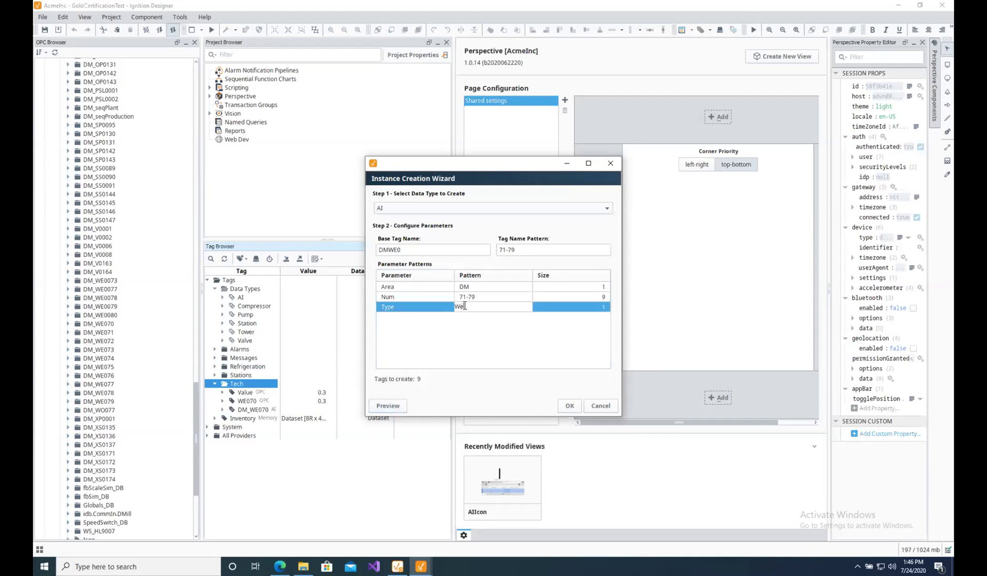
{"action": "key", "text": "BackSpace"}
{"action": "type", "text": "E"}
{"action": "left_click", "coordinate": [570, 405]}
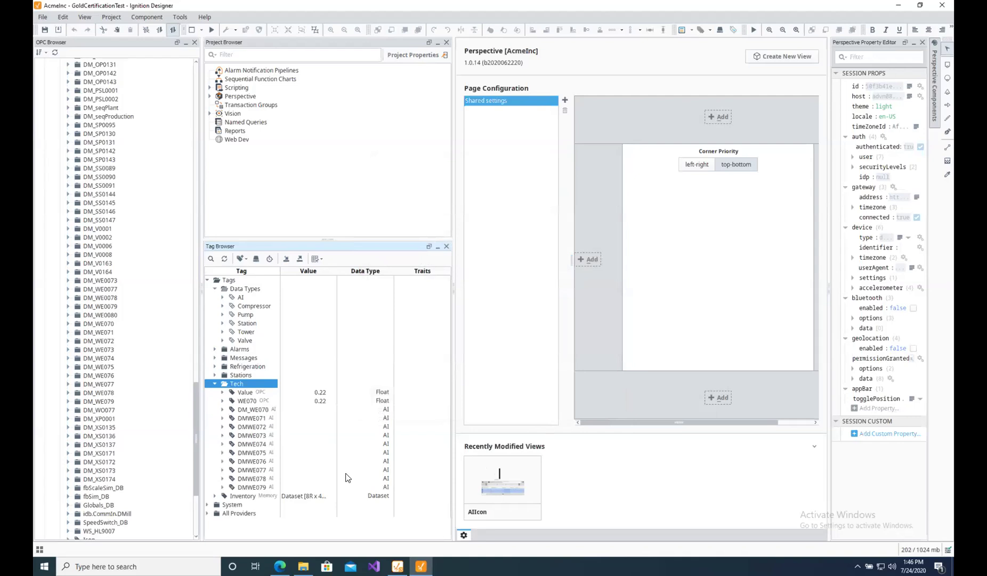
Expand DMWE079 and DMWE071 to check Sts values and Area, Num, Type, then switch to the gateway.
{"action": "left_click", "coordinate": [222, 486]}
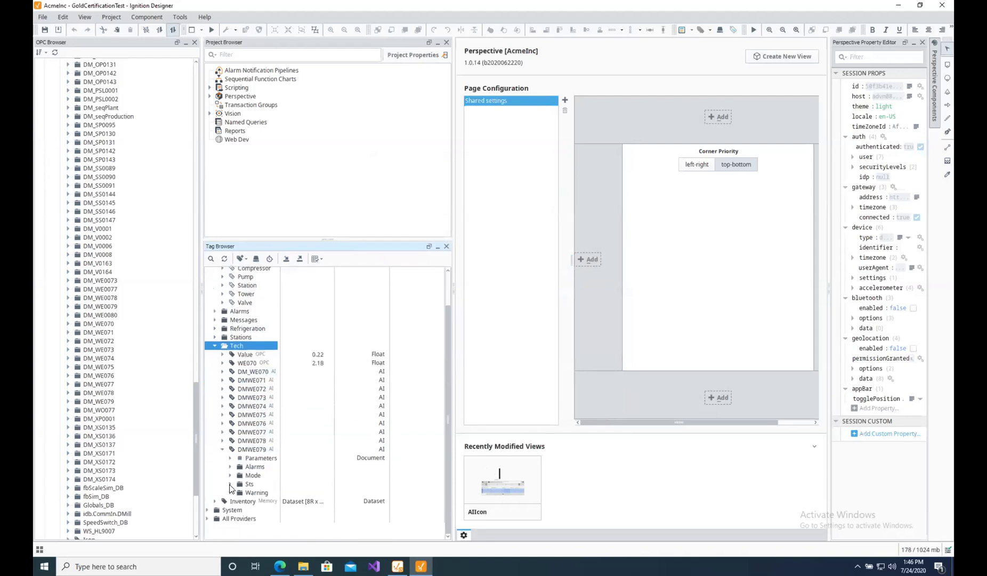
{"action": "left_click", "coordinate": [229, 484]}
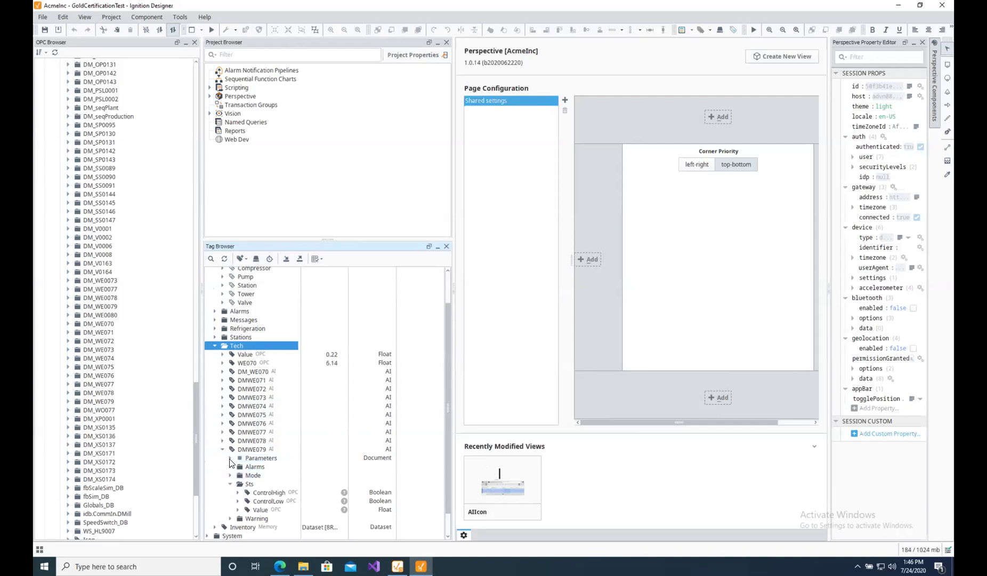
{"action": "left_click", "coordinate": [229, 458]}
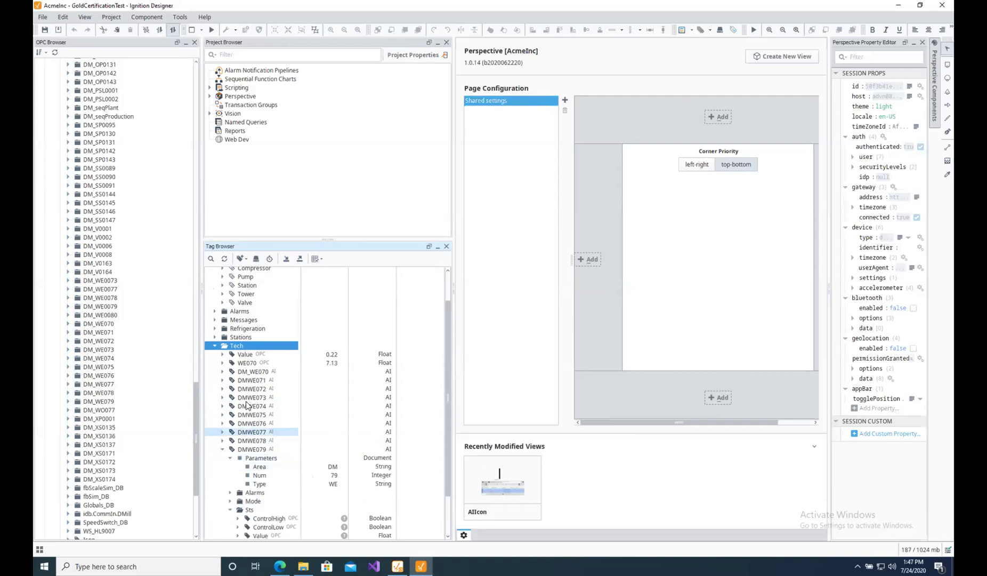
{"action": "left_click", "coordinate": [223, 380]}
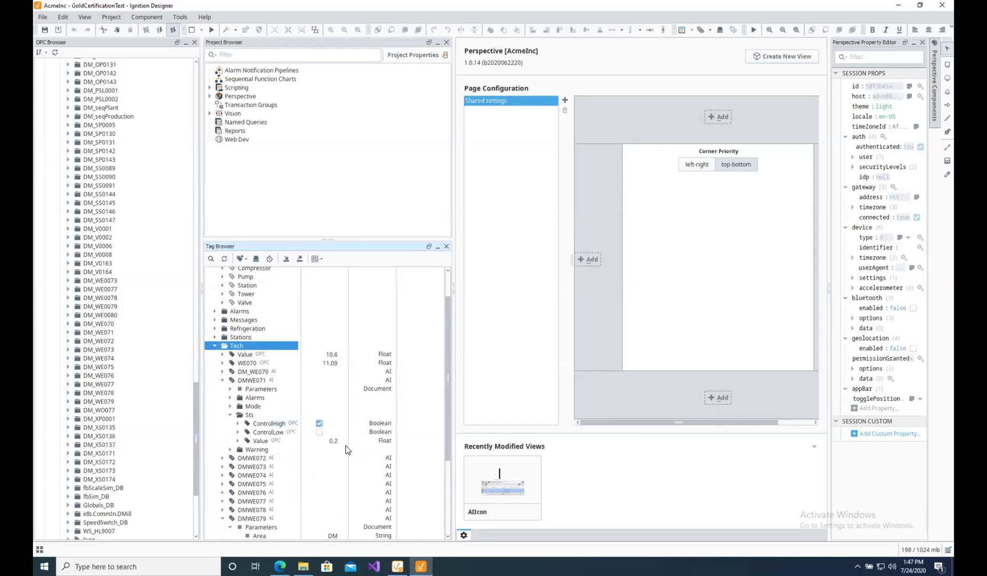
{"action": "scroll", "coordinate": [324, 395], "scroll_direction": "down", "scroll_amount": 4}
{"action": "scroll", "coordinate": [292, 473], "scroll_direction": "down", "scroll_amount": 1}
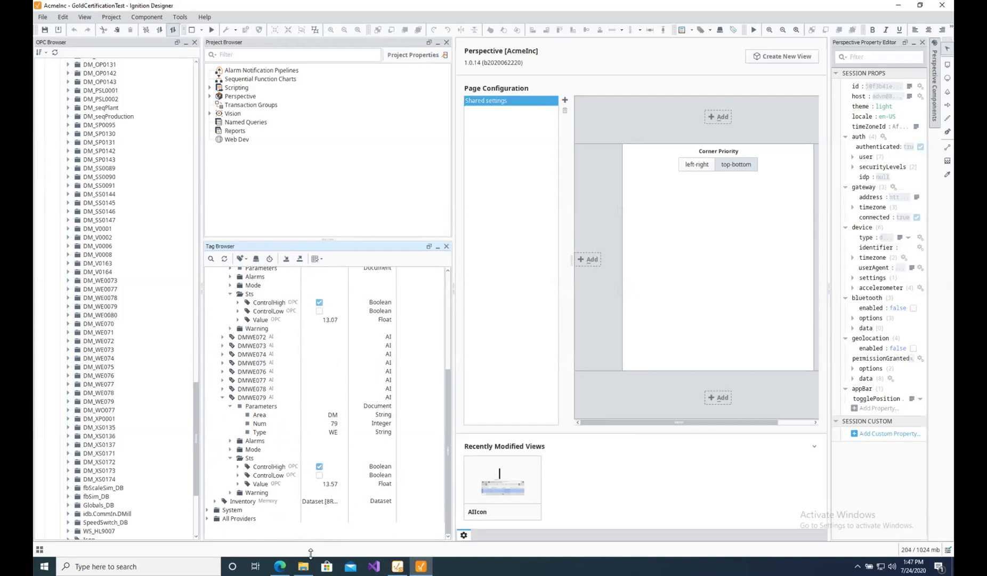
{"action": "left_click", "coordinate": [281, 565]}
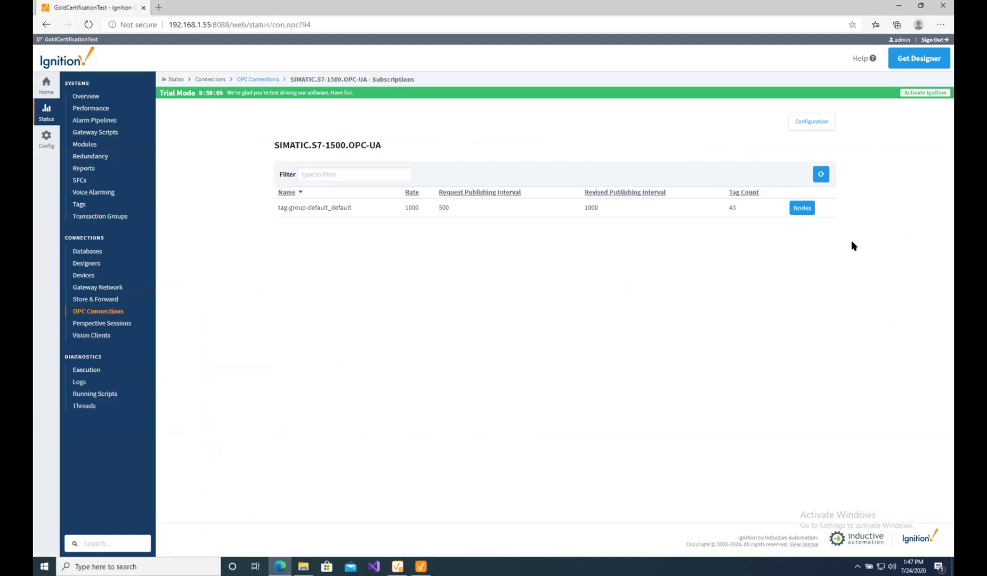
Reload the OPC connections page, view the S7-1500 OPC-UA subscriptions, and return to Designer.
{"action": "left_click", "coordinate": [88, 26]}
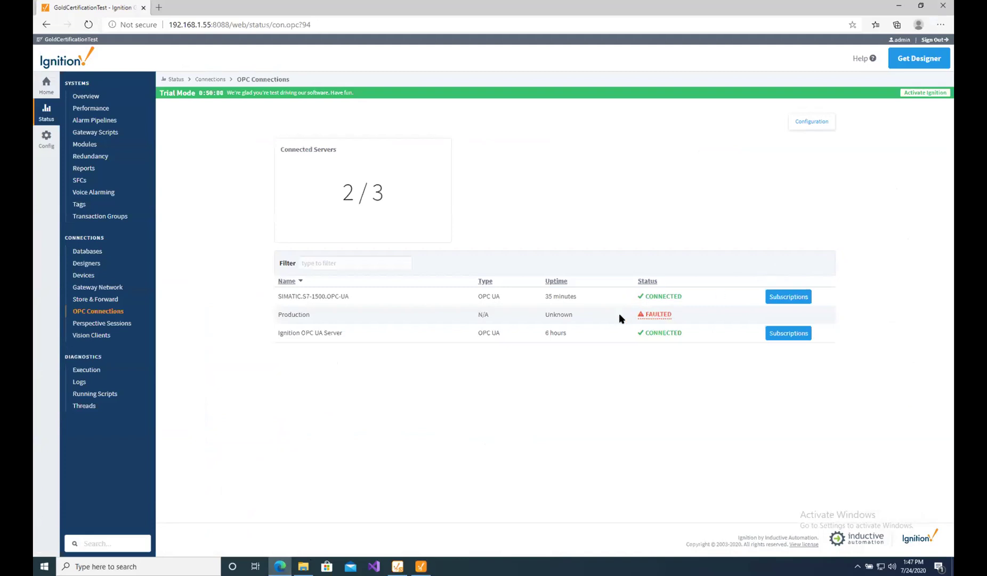
{"action": "left_click", "coordinate": [803, 296]}
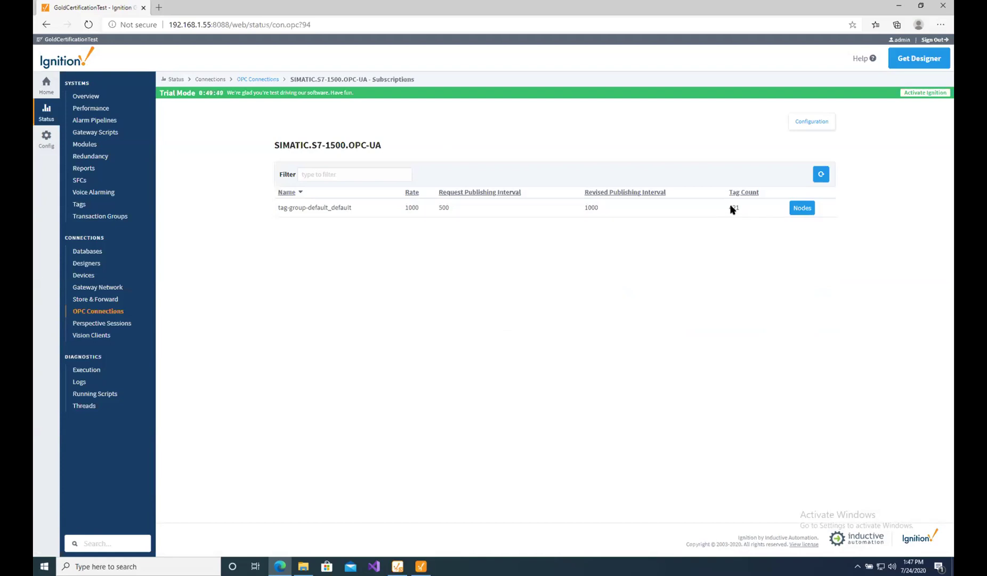
{"action": "left_click", "coordinate": [424, 563]}
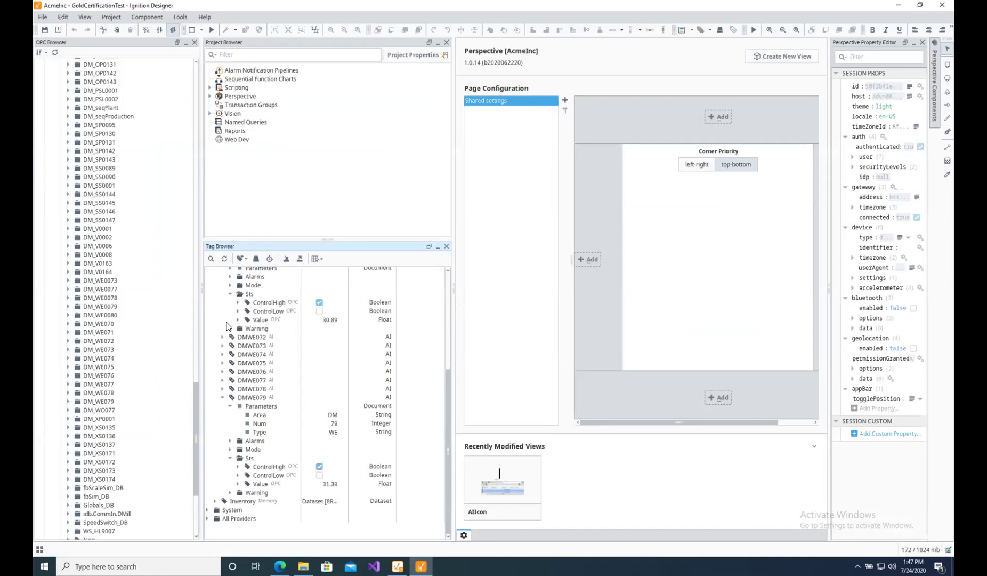
Expand the Tech Value tag's properties, then open the AI data type in the Tag Editor.
{"action": "left_click_drag", "start_coordinate": [450, 392], "coordinate": [451, 289]}
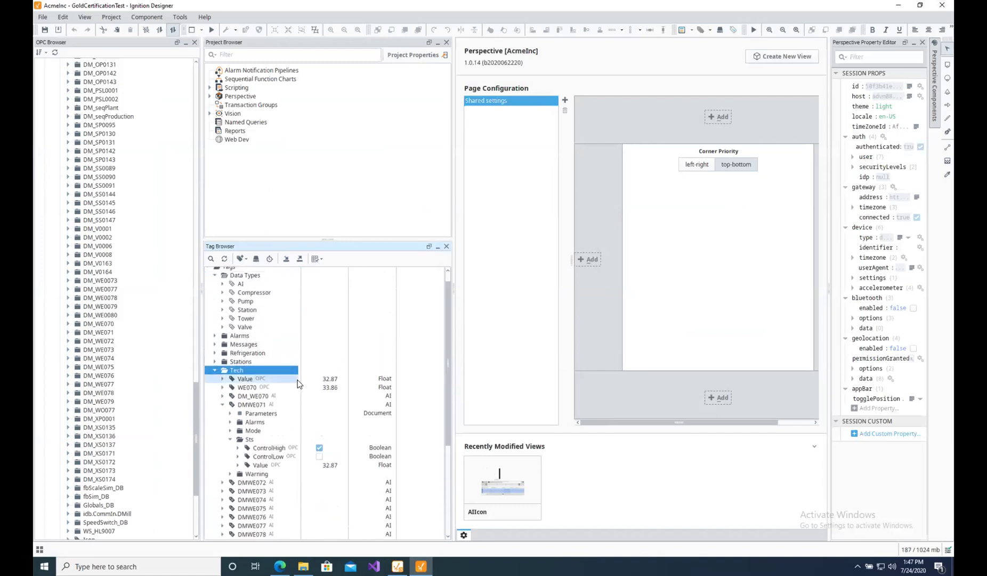
{"action": "left_click", "coordinate": [222, 378]}
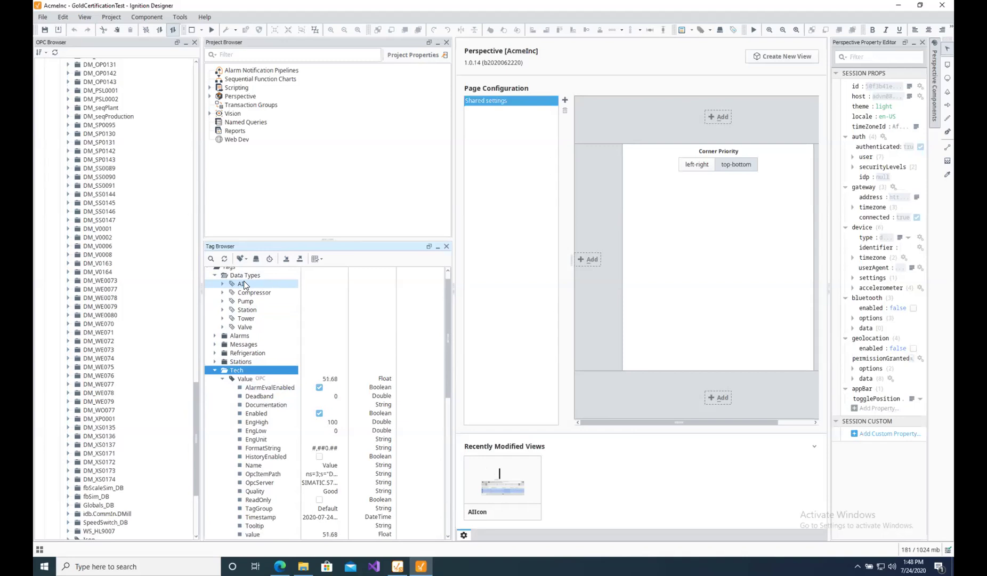
{"action": "double_click", "coordinate": [241, 286]}
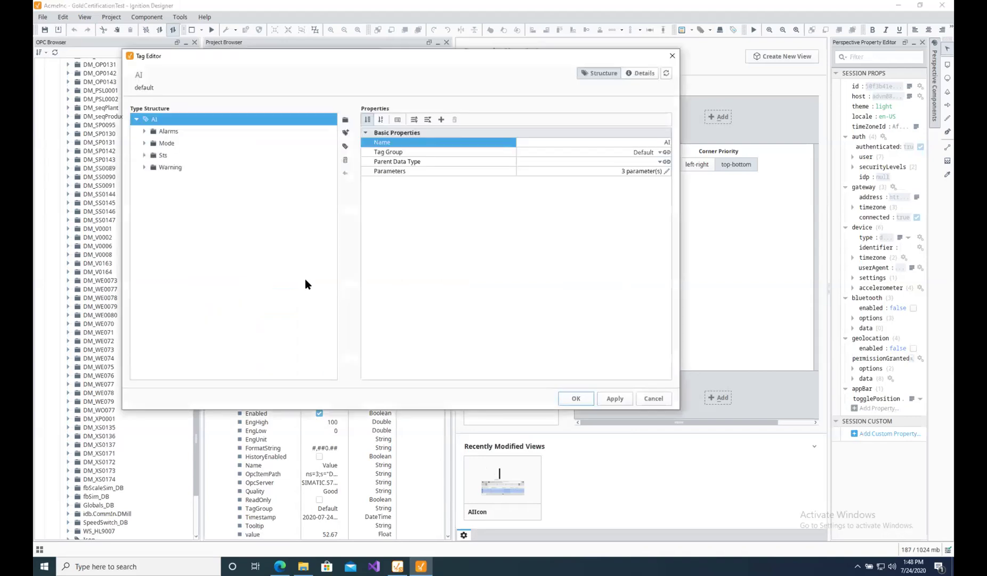
Set History Enabled to true on the AI type's Sts Value tag with DB storage provider, and apply.
{"action": "left_click", "coordinate": [161, 157]}
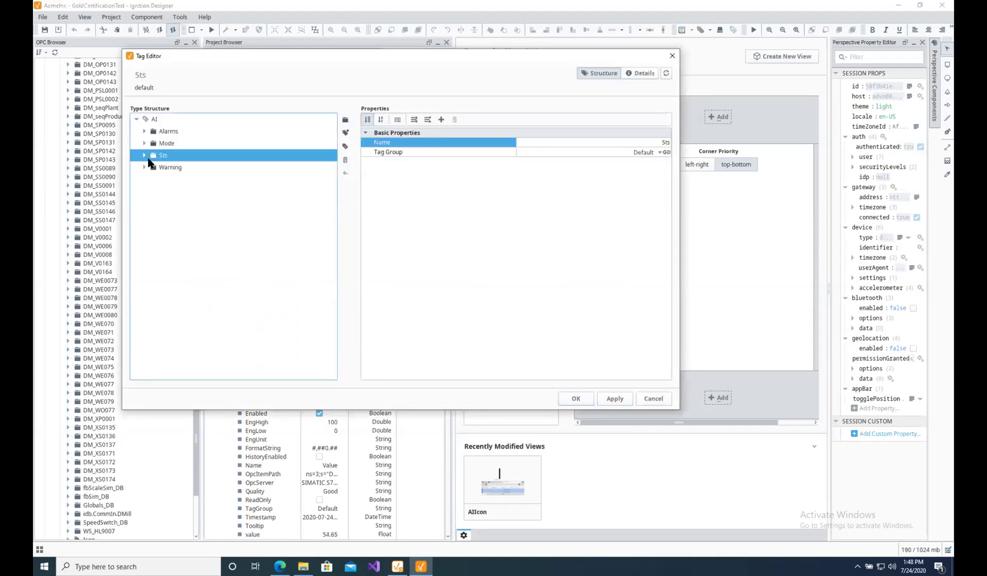
{"action": "left_click", "coordinate": [144, 155]}
{"action": "left_click", "coordinate": [176, 190]}
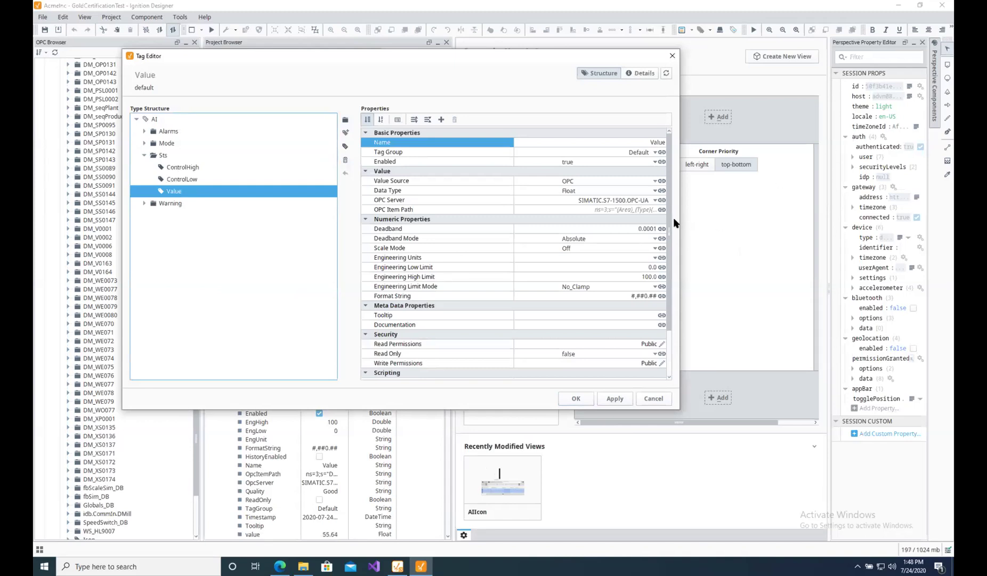
{"action": "scroll", "coordinate": [667, 240], "scroll_direction": "down", "scroll_amount": 5}
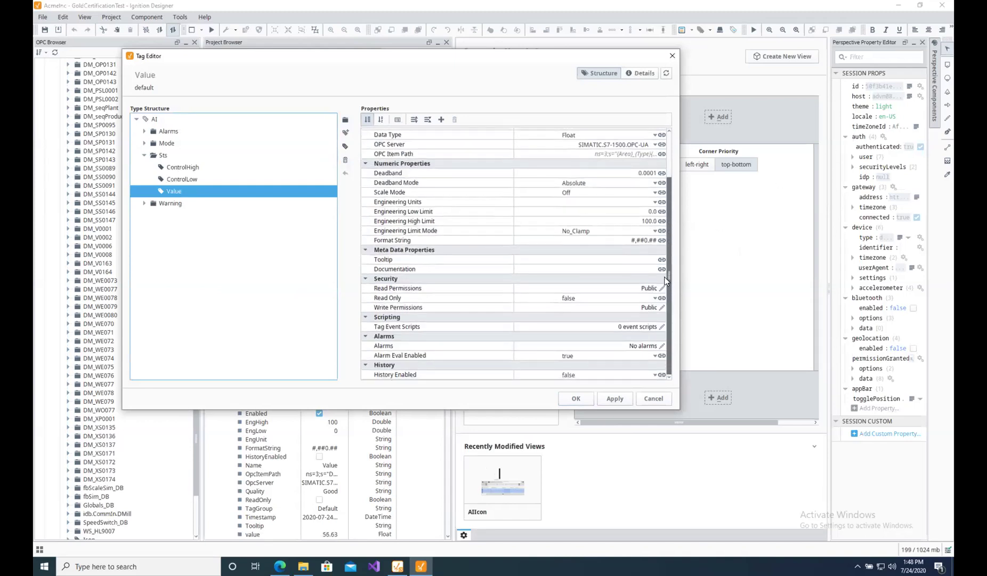
{"action": "left_click", "coordinate": [655, 375]}
{"action": "left_click", "coordinate": [583, 383]}
{"action": "left_click_drag", "start_coordinate": [668, 269], "coordinate": [668, 300]}
{"action": "left_click", "coordinate": [655, 305]}
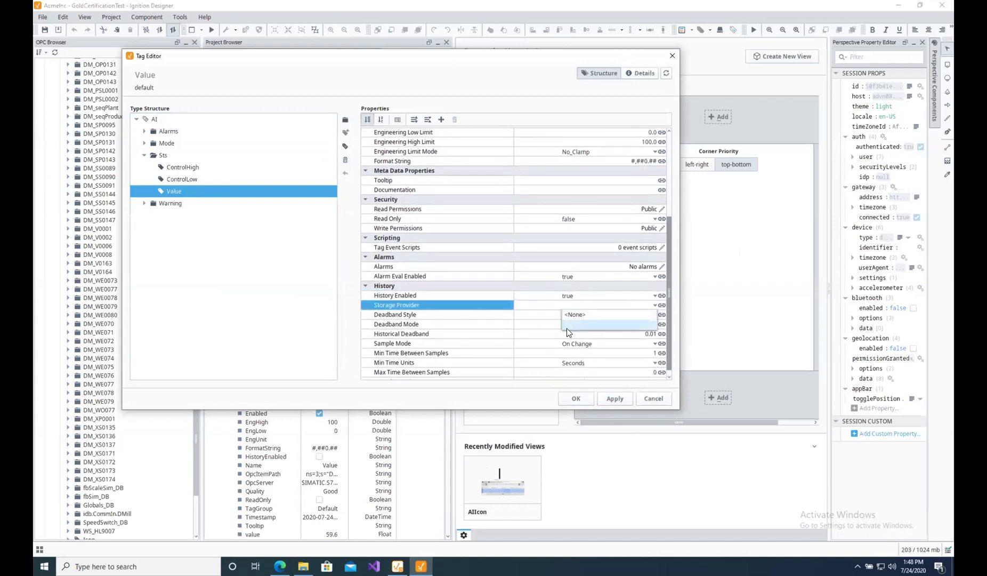
{"action": "left_click", "coordinate": [568, 328]}
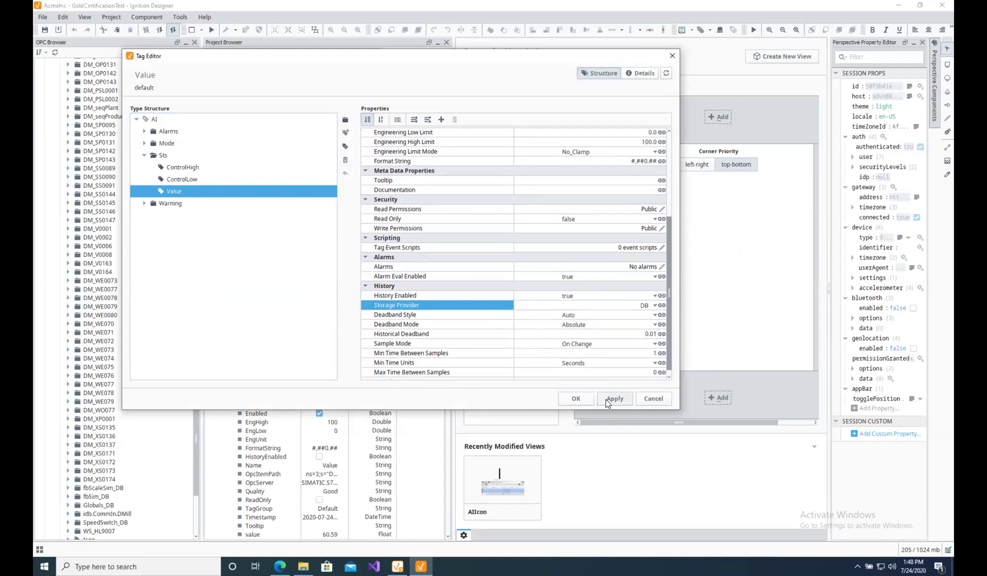
{"action": "left_click", "coordinate": [608, 400]}
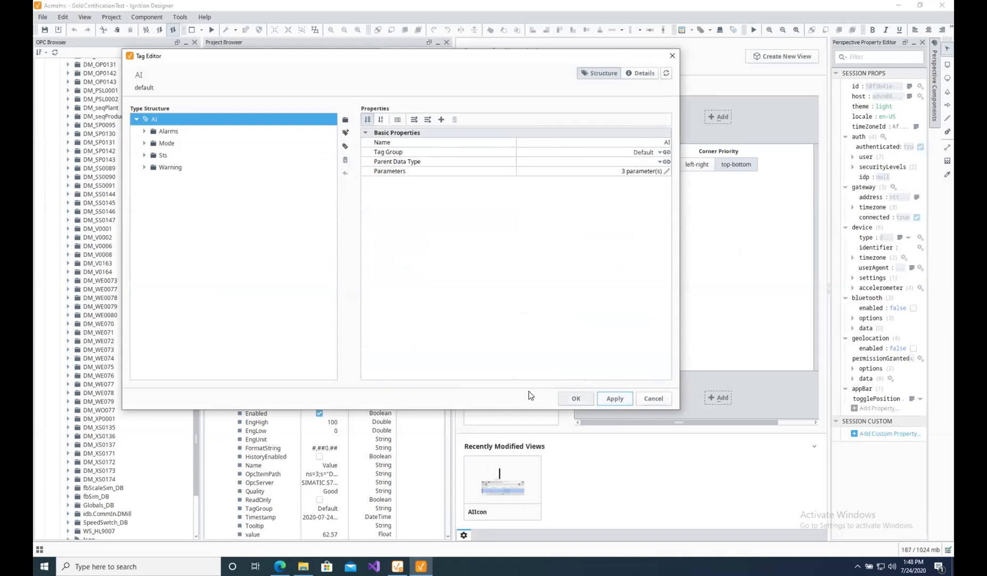
Expand the AI type's Alarms folder, select HighEnable, and open its (empty) alarm editor.
{"action": "left_click", "coordinate": [144, 131]}
{"action": "left_click_drag", "start_coordinate": [333, 181], "coordinate": [330, 205]}
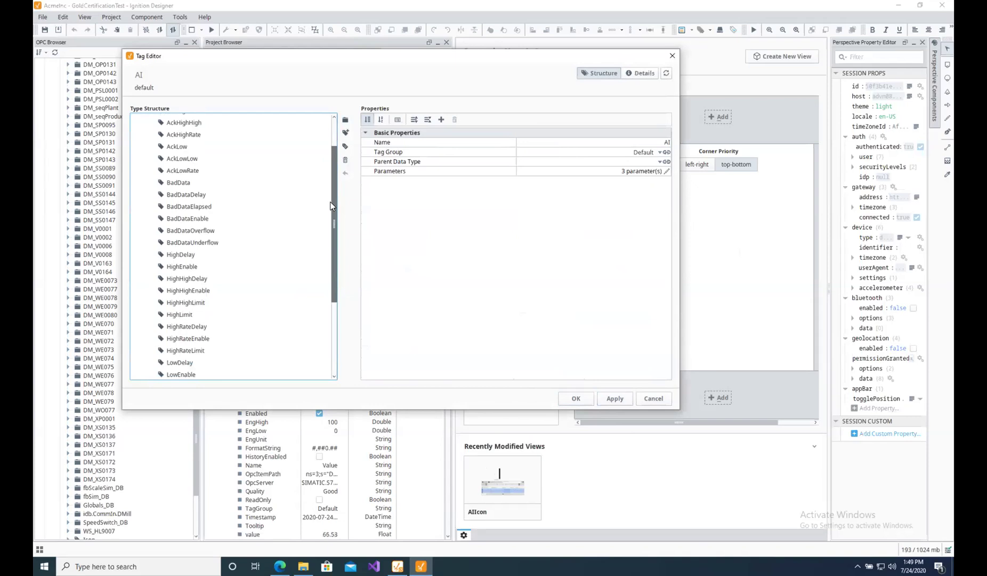
{"action": "left_click_drag", "start_coordinate": [330, 206], "coordinate": [338, 176]}
{"action": "scroll", "coordinate": [330, 254], "scroll_direction": "down", "scroll_amount": 1}
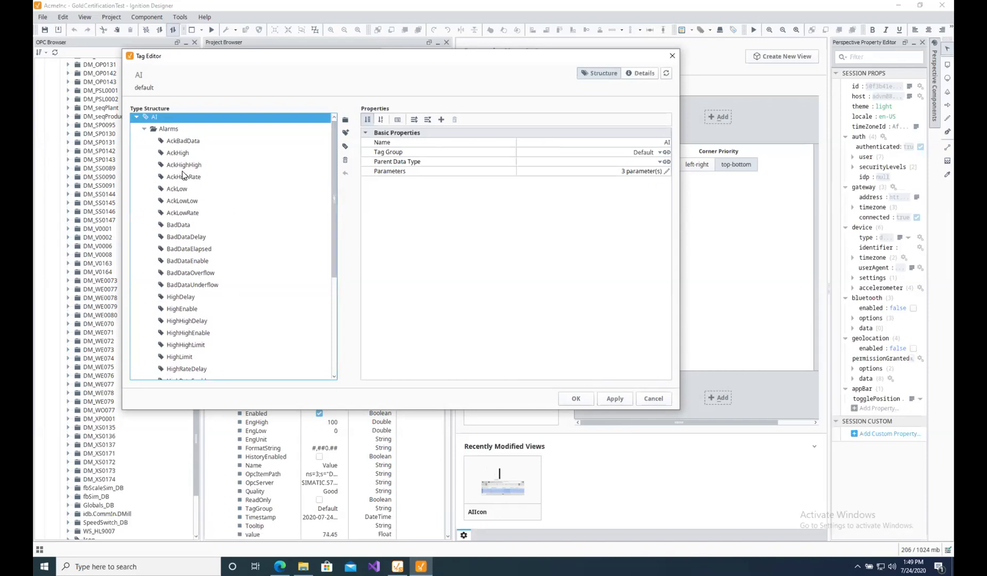
{"action": "left_click_drag", "start_coordinate": [335, 193], "coordinate": [332, 262]}
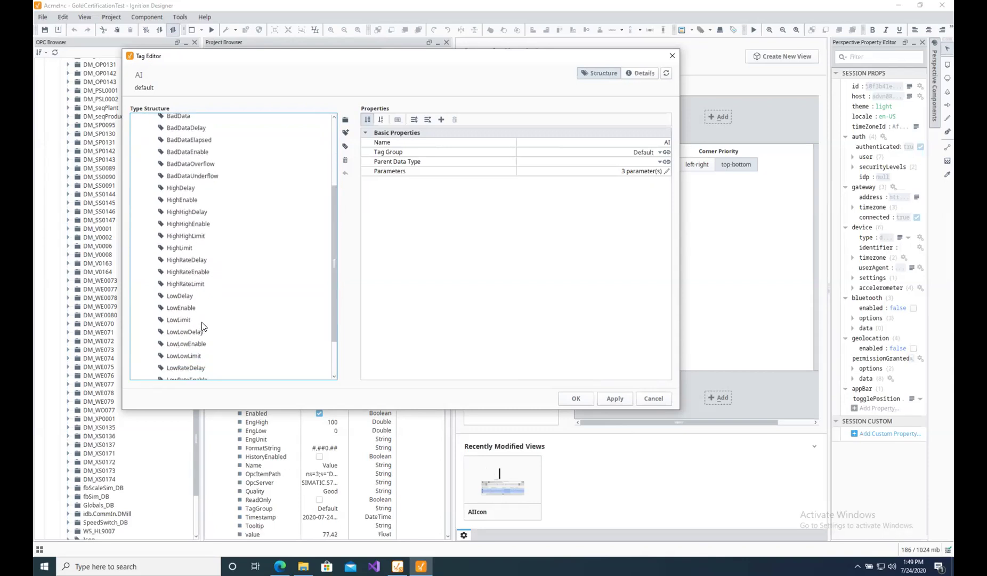
{"action": "left_click", "coordinate": [186, 201]}
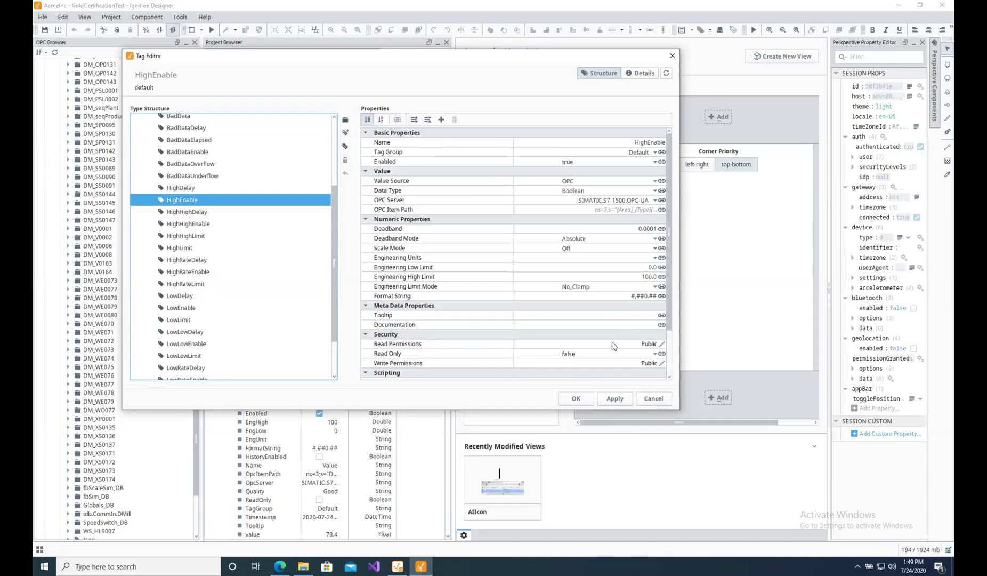
{"action": "left_click_drag", "start_coordinate": [669, 235], "coordinate": [678, 287]}
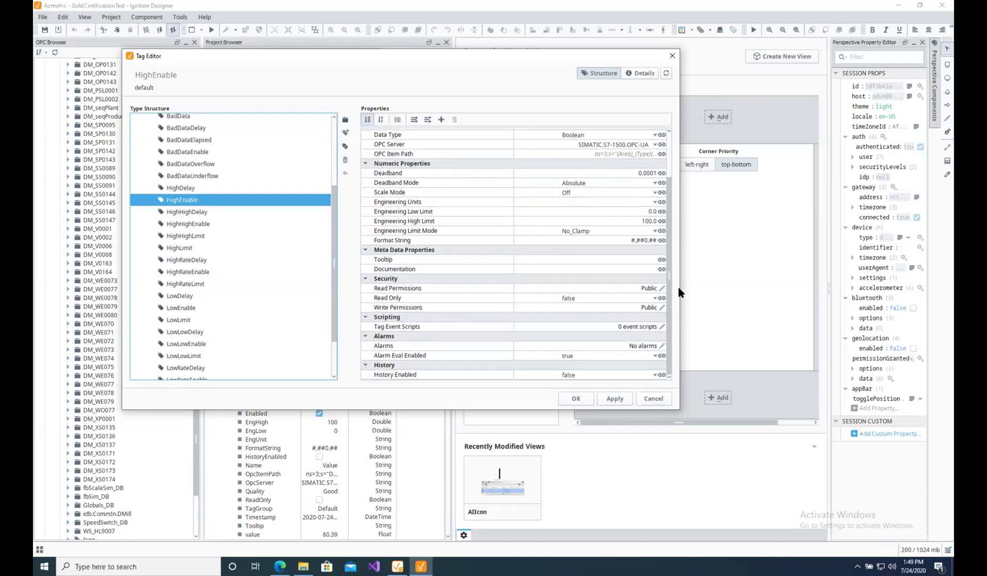
{"action": "left_click", "coordinate": [662, 346]}
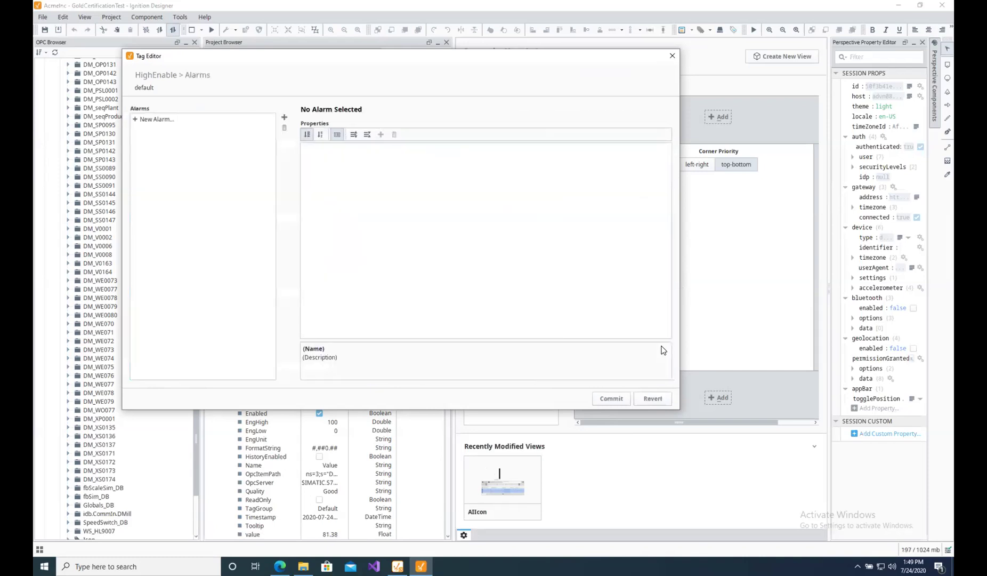
Add a Bit State alarm with On Zero true to HighEnable, commit it, and save the AI type.
{"action": "left_click", "coordinate": [136, 119]}
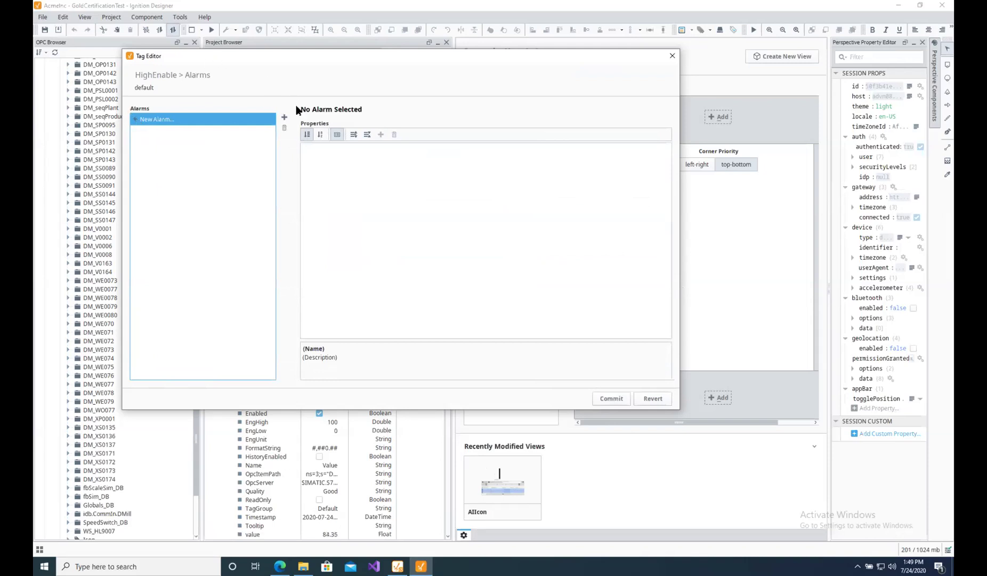
{"action": "left_click", "coordinate": [284, 117]}
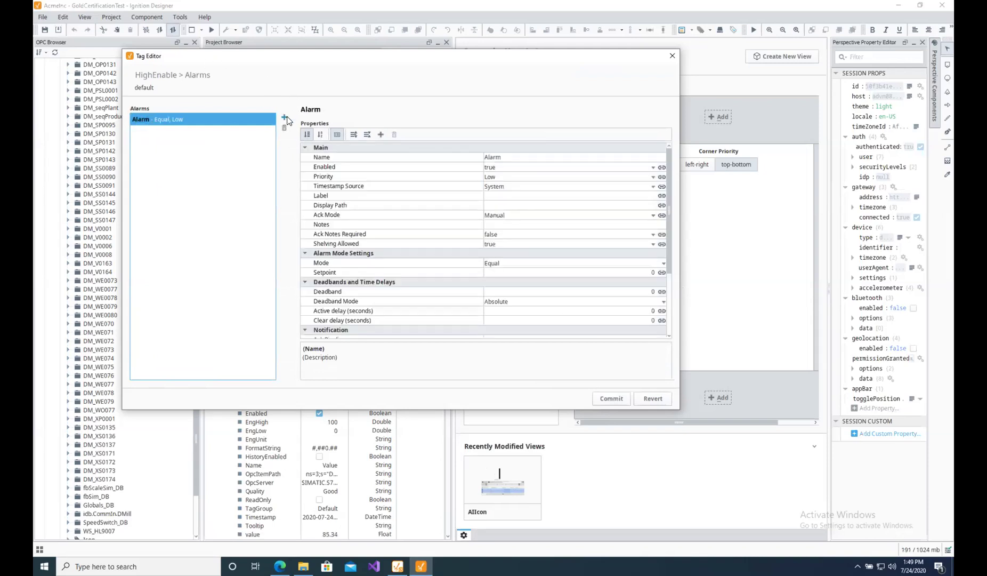
{"action": "mouse_move", "coordinate": [669, 220]}
{"action": "left_mouse_down"}
{"action": "mouse_move", "coordinate": [667, 274]}
{"action": "mouse_move", "coordinate": [673, 246]}
{"action": "mouse_move", "coordinate": [652, 216]}
{"action": "left_mouse_up"}
{"action": "left_click", "coordinate": [663, 209]}
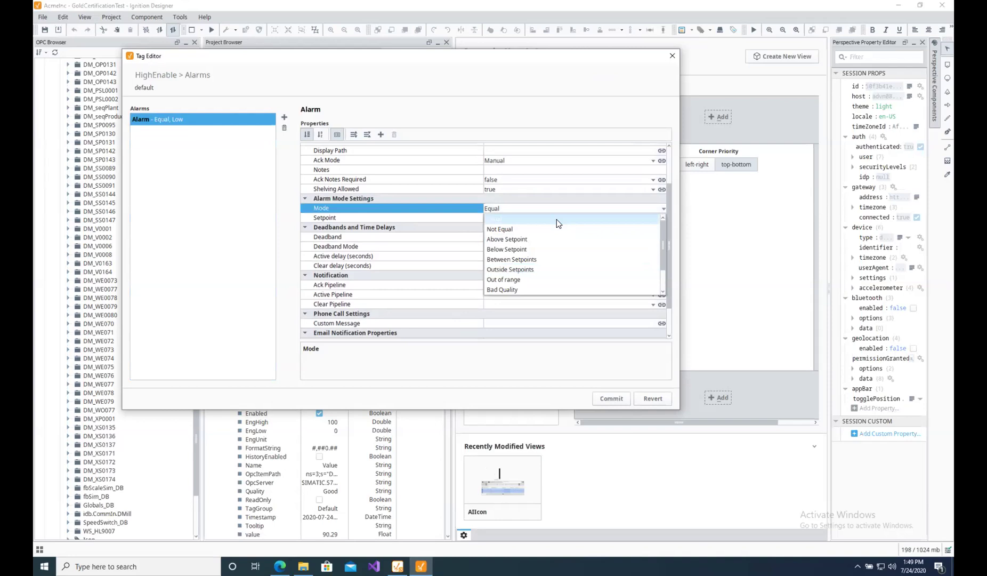
{"action": "left_click_drag", "start_coordinate": [663, 238], "coordinate": [665, 255]}
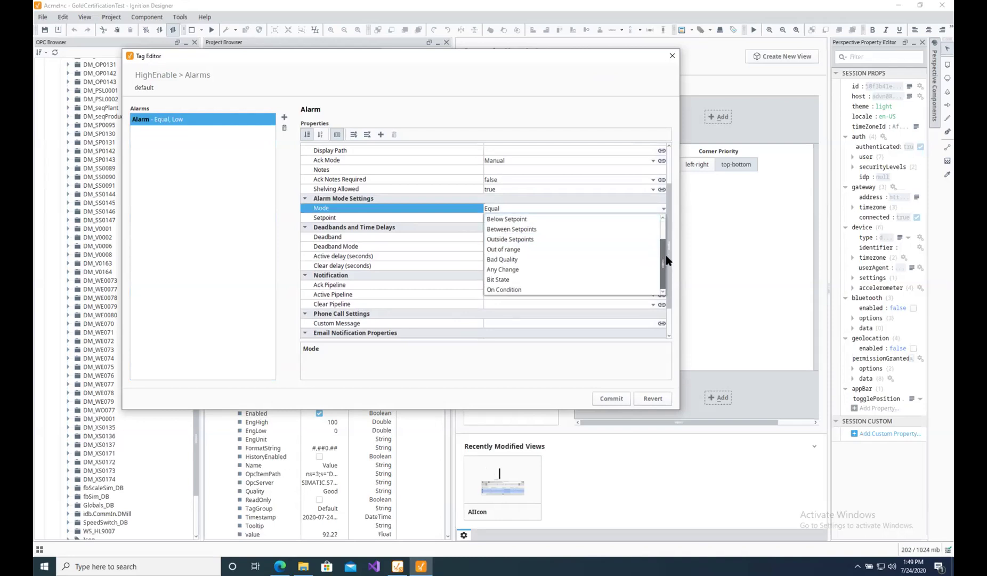
{"action": "left_click", "coordinate": [504, 280]}
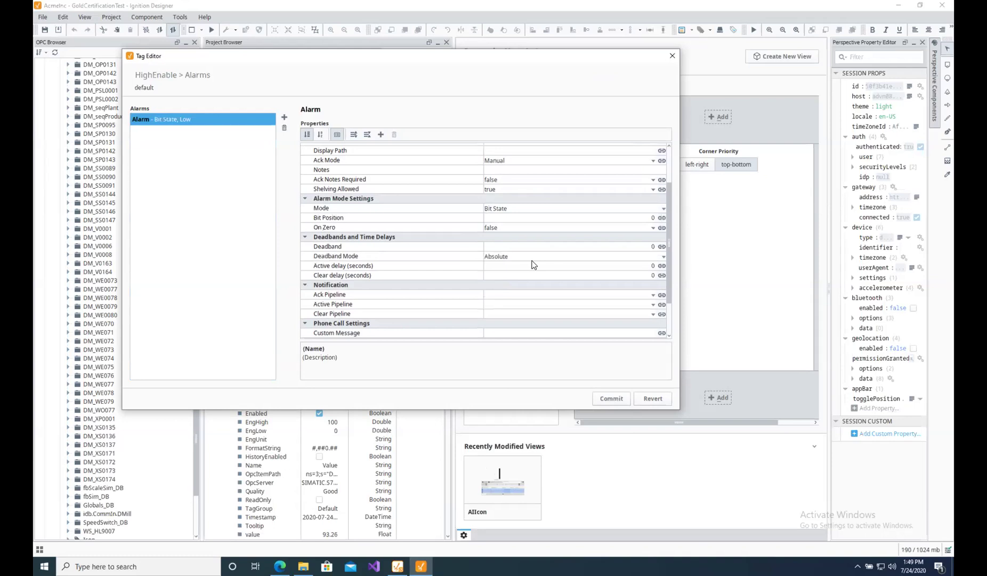
{"action": "left_click", "coordinate": [653, 228]}
{"action": "left_click", "coordinate": [543, 238]}
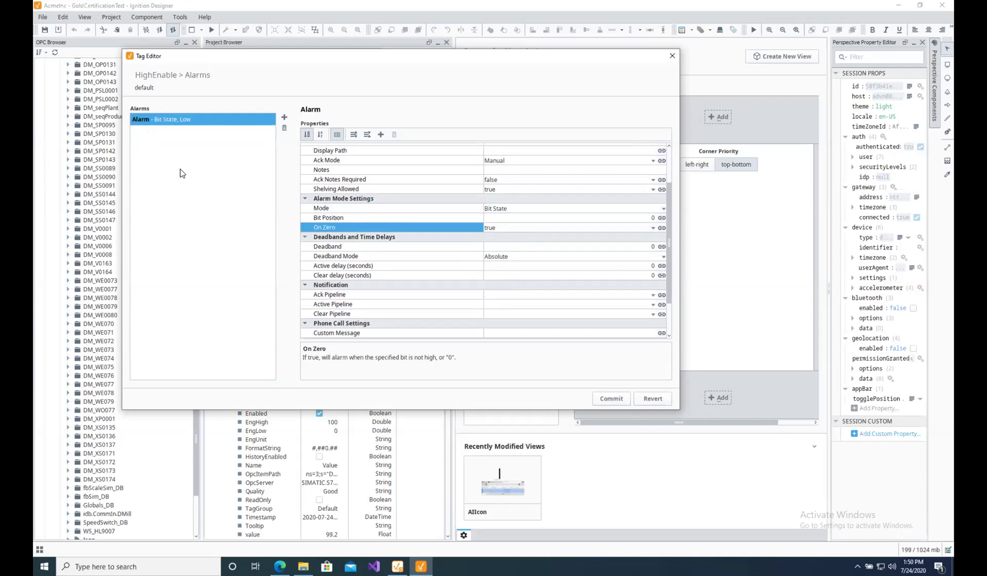
{"action": "left_click", "coordinate": [623, 400]}
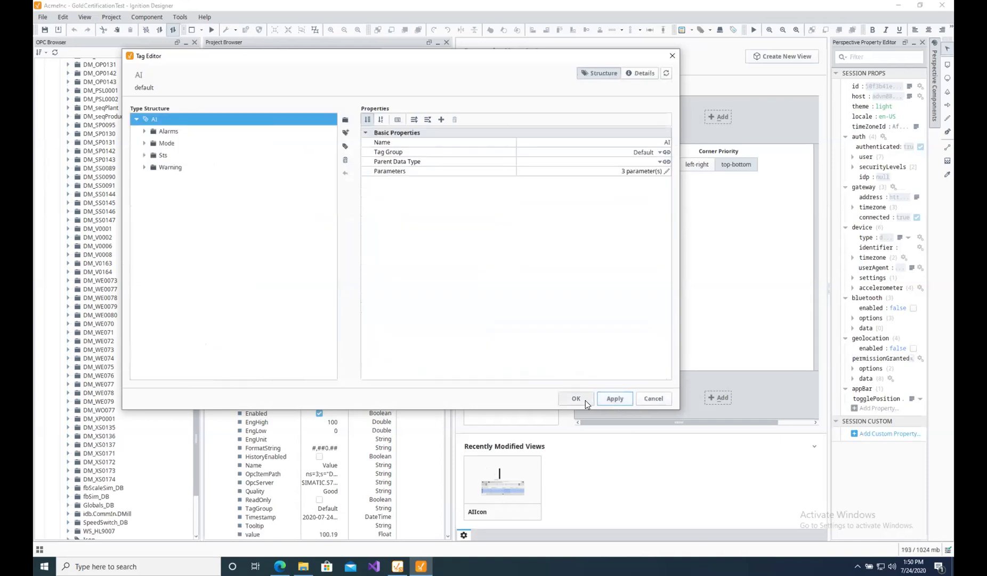
{"action": "left_click", "coordinate": [585, 400]}
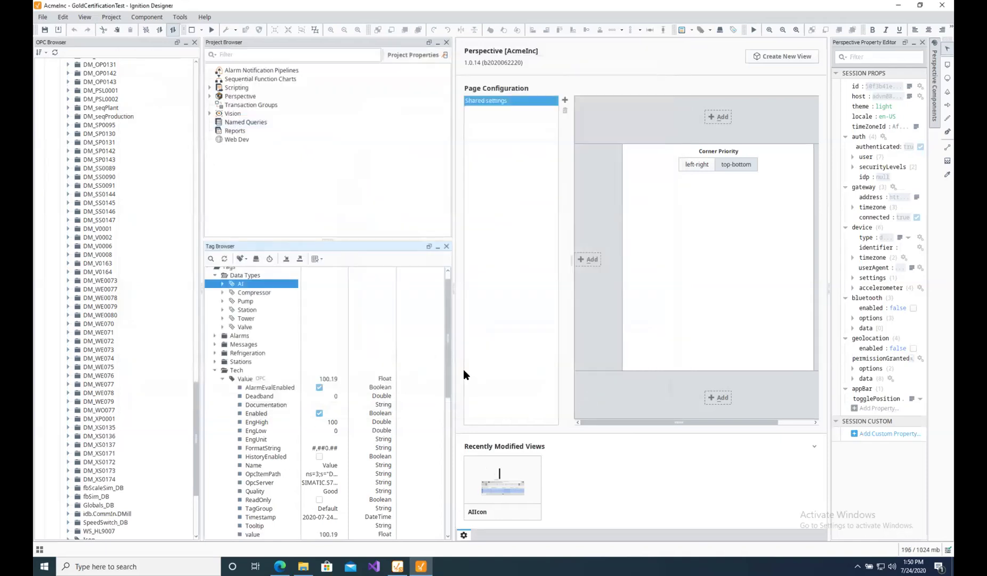
Refresh the Tag Browser and expand Tech > DM_WE070 > Sts.
{"action": "left_click", "coordinate": [223, 379]}
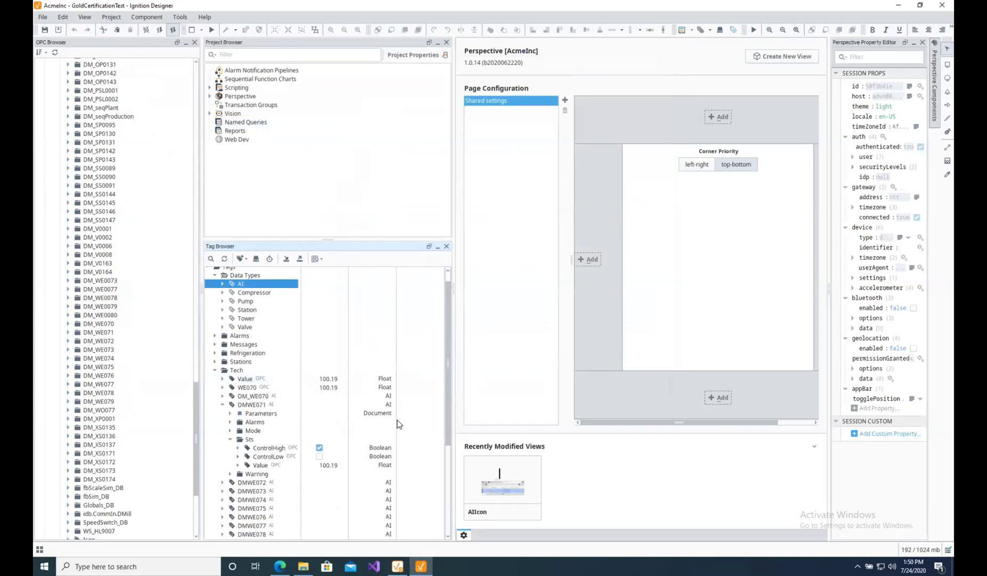
{"action": "left_click", "coordinate": [224, 261]}
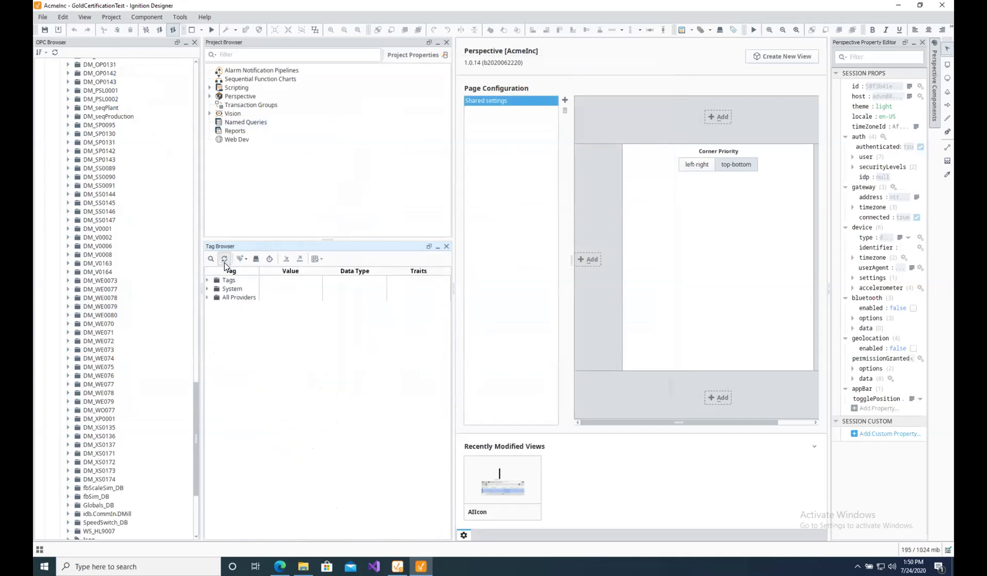
{"action": "left_click", "coordinate": [215, 331]}
{"action": "left_click", "coordinate": [223, 358]}
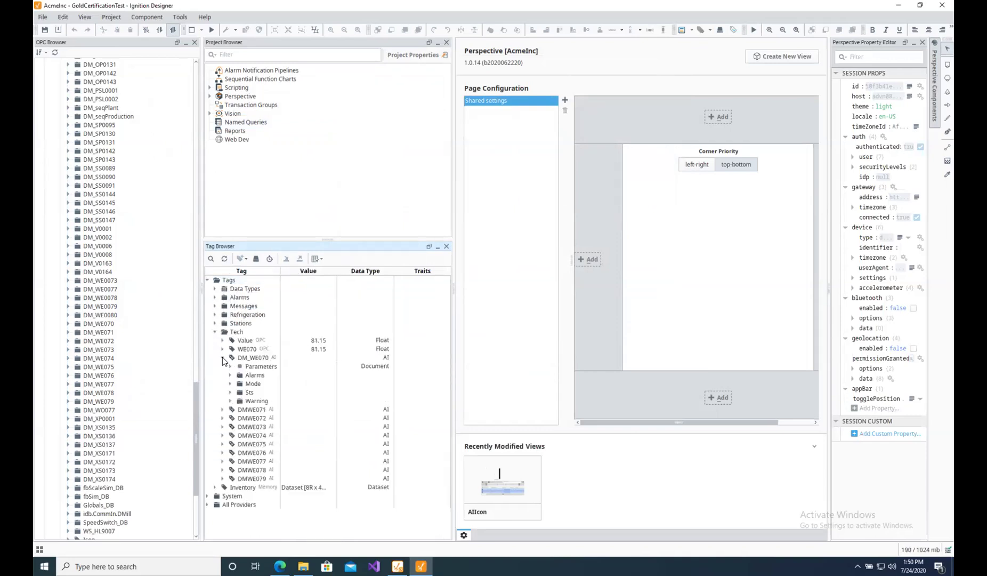
{"action": "left_click", "coordinate": [230, 393]}
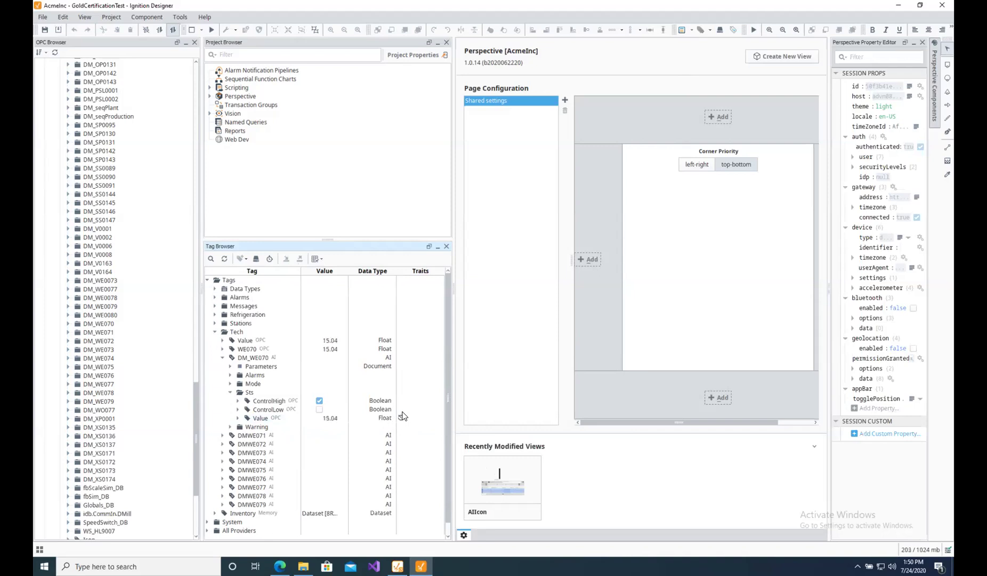
Inspect DMWE078's Sts and Alarms folders, collapse it, and widen the workspace panel.
{"action": "left_click", "coordinate": [223, 495]}
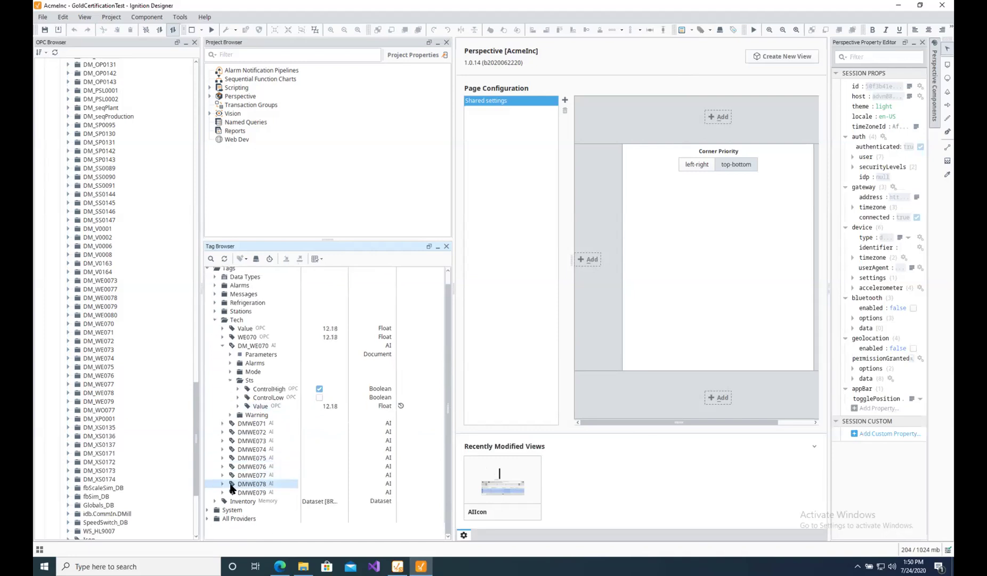
{"action": "scroll", "coordinate": [225, 488], "scroll_direction": "down", "scroll_amount": 2}
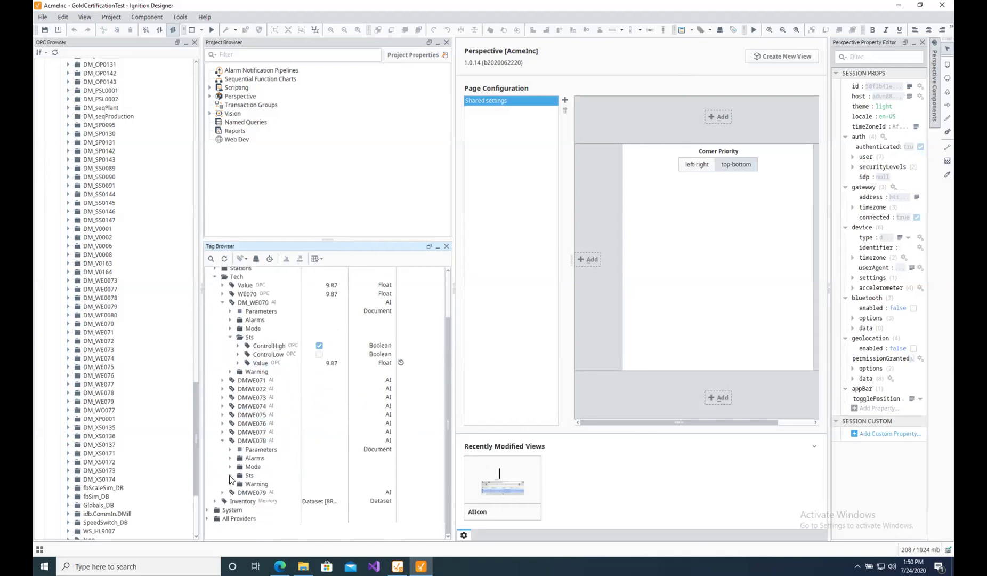
{"action": "left_click", "coordinate": [231, 475]}
{"action": "left_click", "coordinate": [266, 492]}
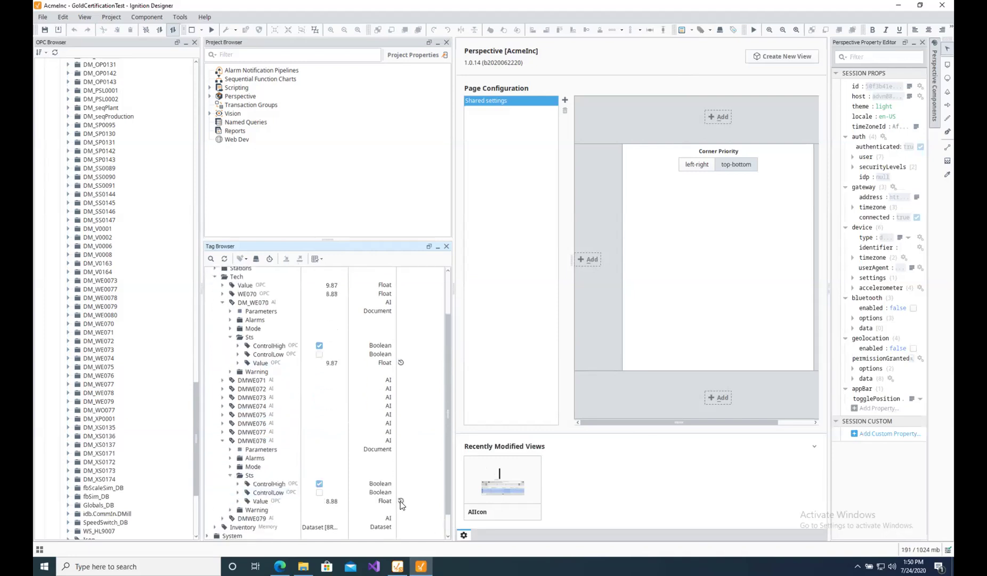
{"action": "left_click", "coordinate": [231, 458]}
{"action": "scroll", "coordinate": [233, 462], "scroll_direction": "down", "scroll_amount": 5}
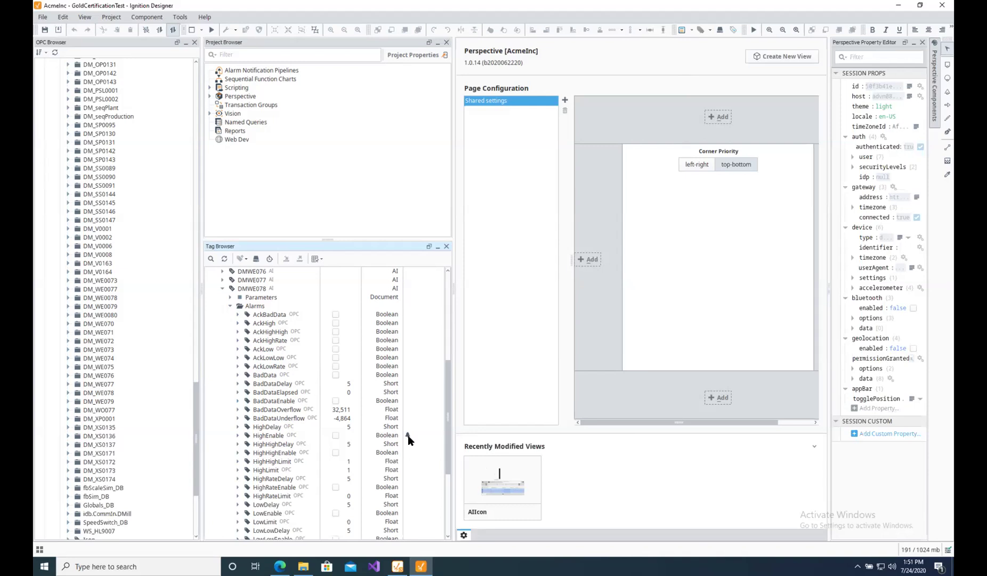
{"action": "left_click", "coordinate": [223, 288]}
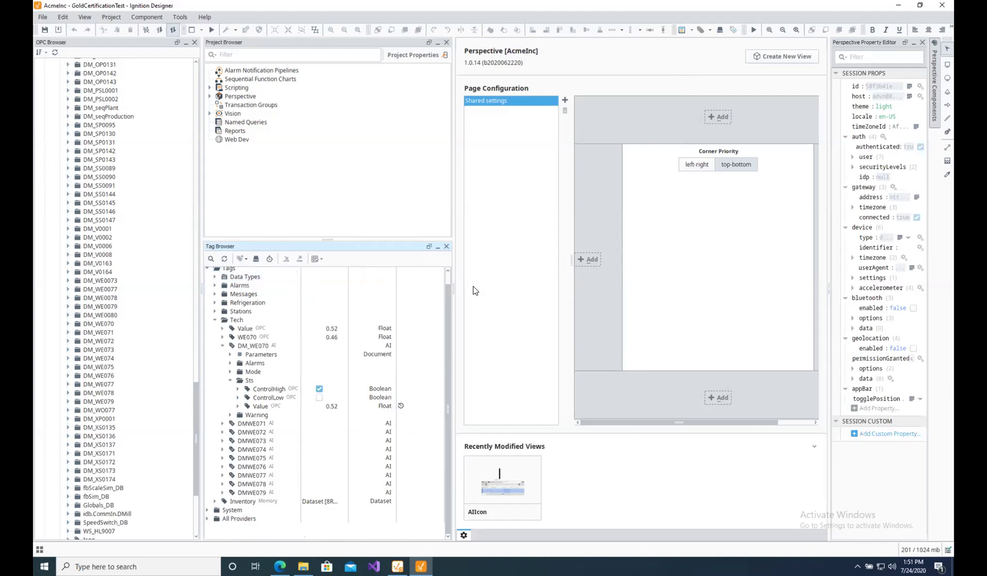
{"action": "left_click_drag", "start_coordinate": [454, 285], "coordinate": [353, 267]}
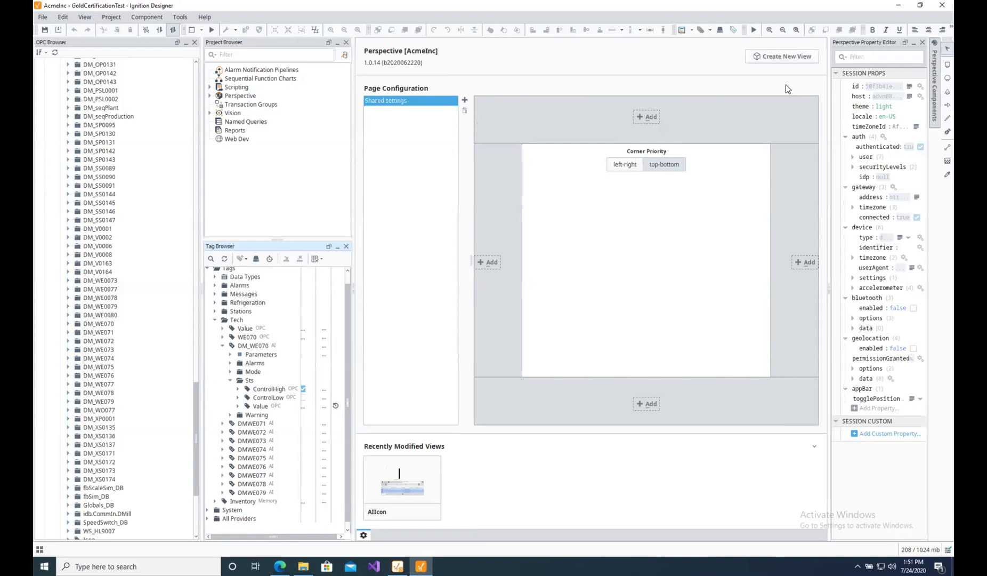
Create a new view named AICMIcon with the Page URL option unchecked.
{"action": "left_click", "coordinate": [780, 58]}
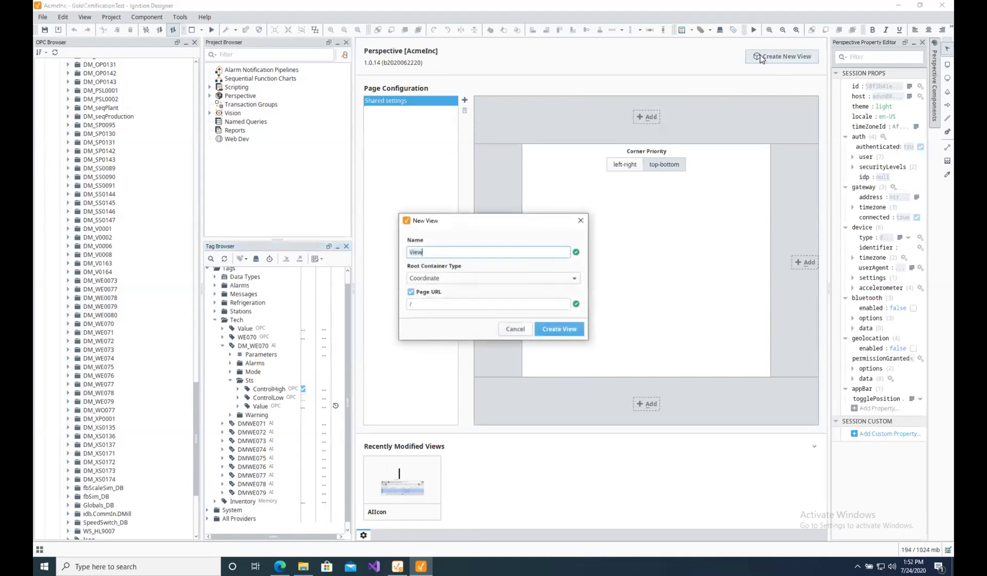
{"action": "type", "text": "AICMIcon"}
{"action": "left_click", "coordinate": [411, 292]}
{"action": "left_click", "coordinate": [411, 292]}
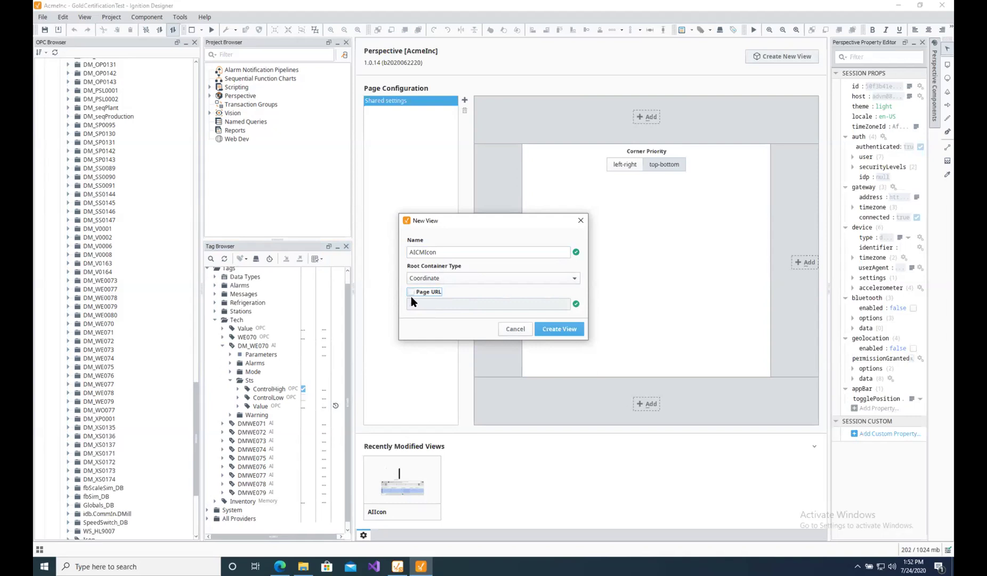
{"action": "left_click", "coordinate": [567, 330]}
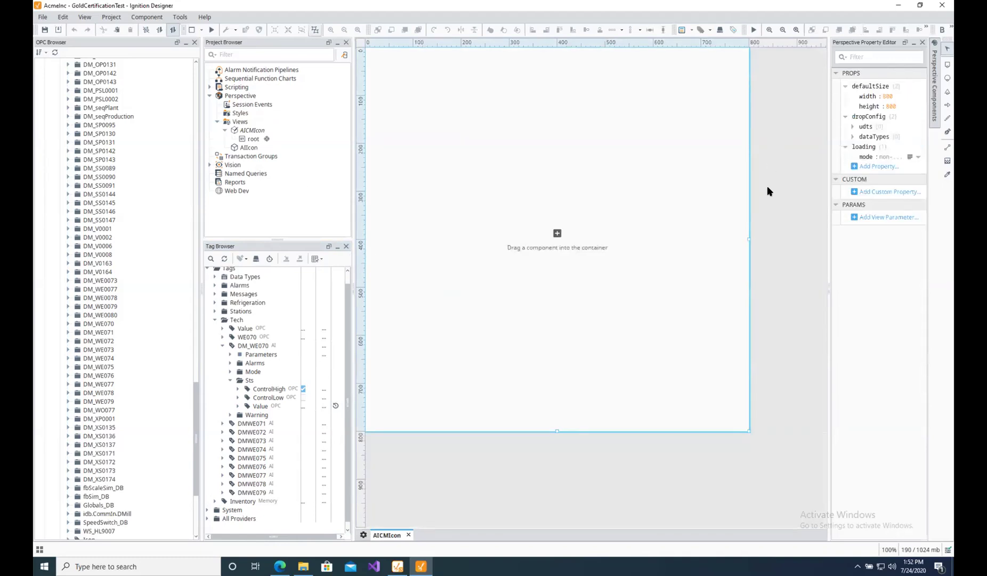
Drag a Moving Analog Indicator from the Components panel onto the AICMIcon canvas and view its properties.
{"action": "left_click", "coordinate": [934, 77]}
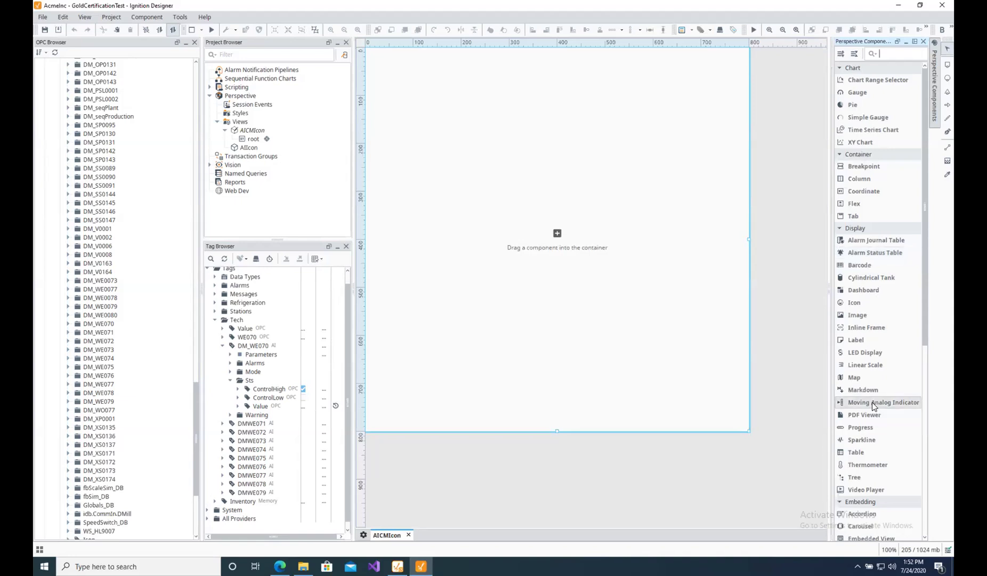
{"action": "left_click_drag", "start_coordinate": [895, 406], "coordinate": [479, 167]}
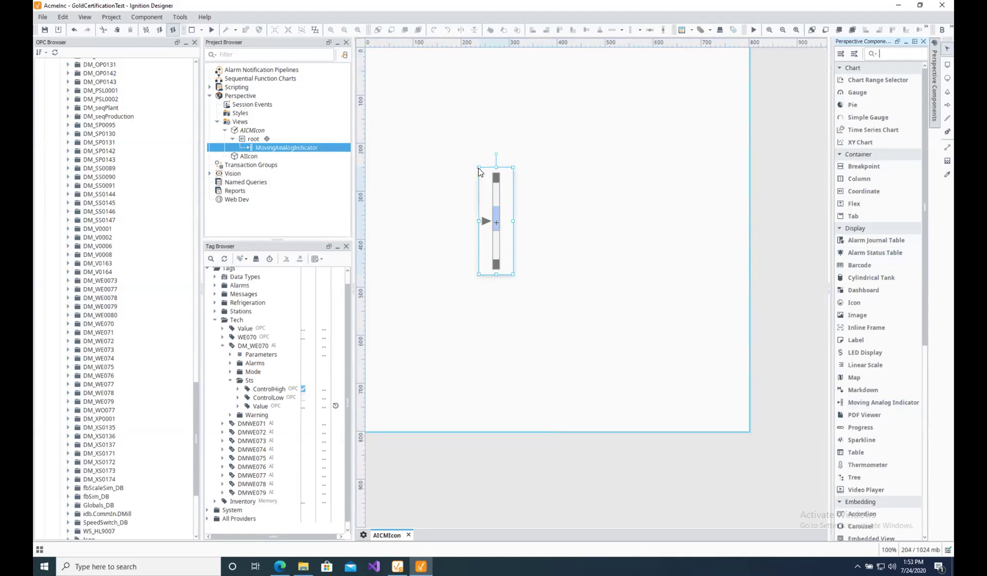
{"action": "left_click", "coordinate": [936, 67]}
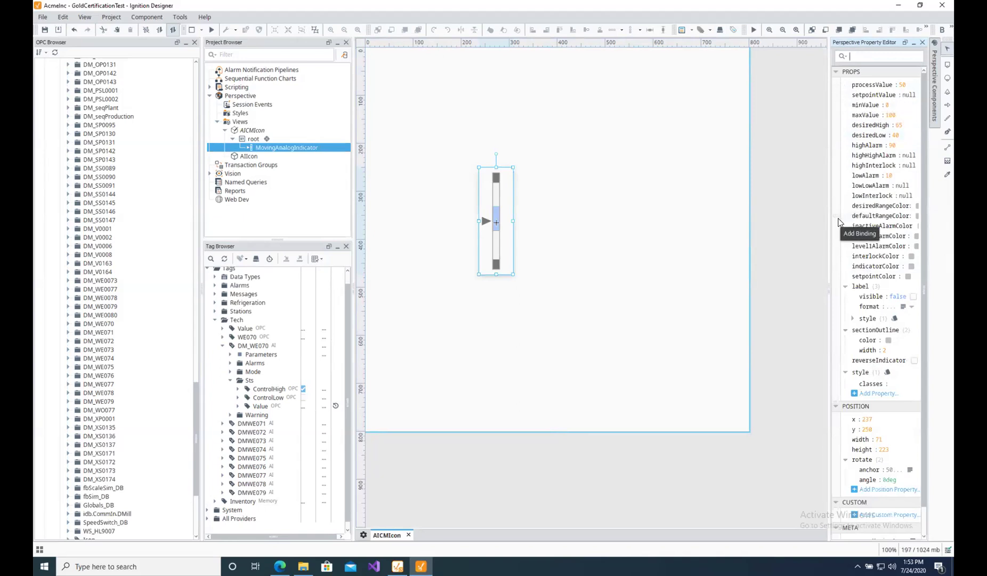
Add a Tag binding on processValue to [default]Tech/DMWE071/Sts/Value.
{"action": "left_click", "coordinate": [837, 86]}
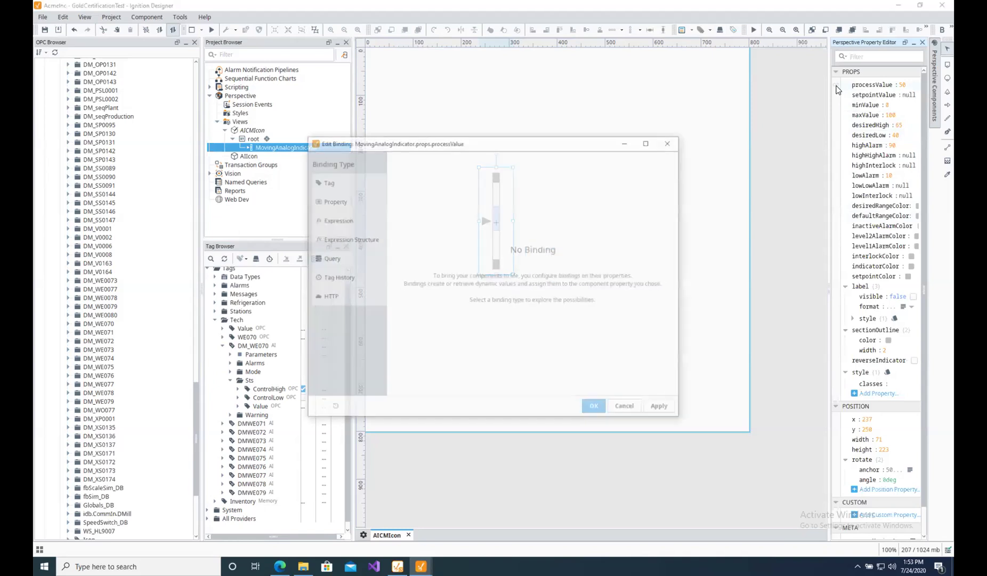
{"action": "left_click", "coordinate": [317, 186]}
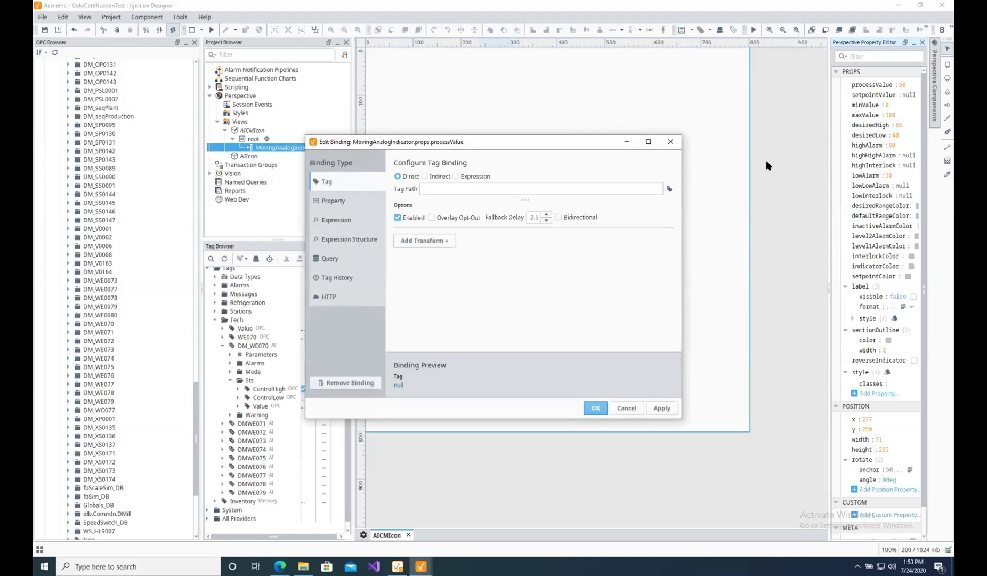
{"action": "left_click", "coordinate": [670, 189]}
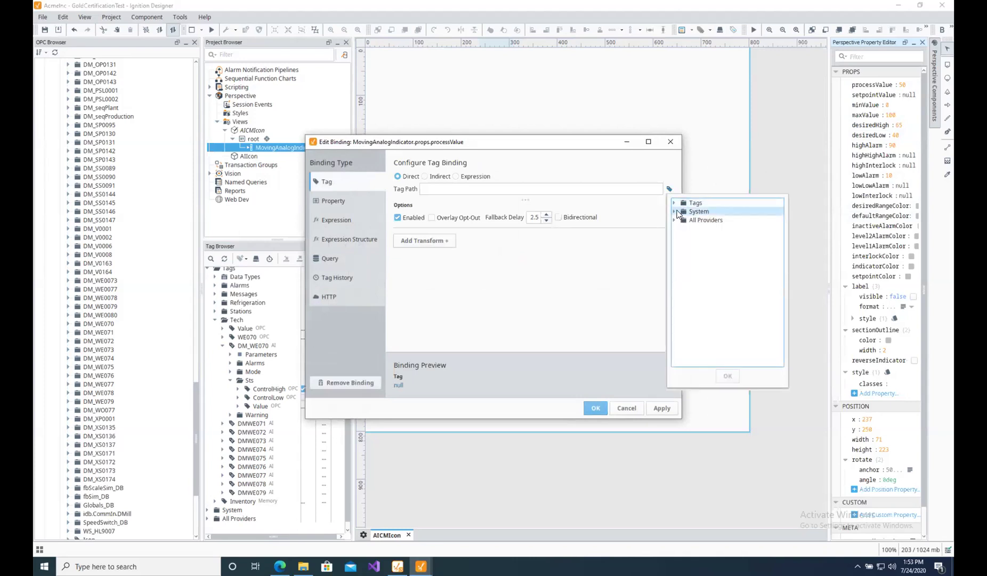
{"action": "left_click", "coordinate": [674, 203]}
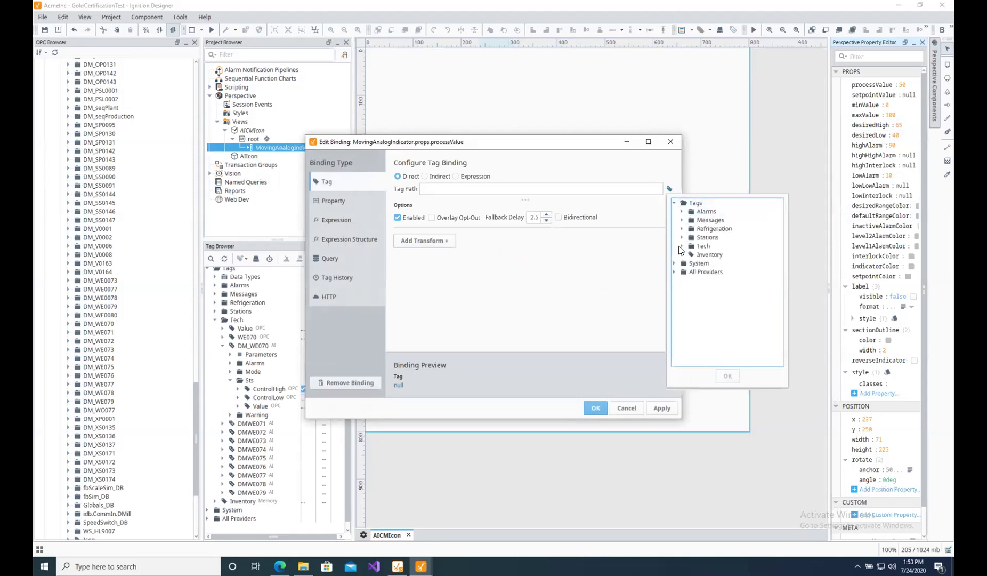
{"action": "left_click", "coordinate": [682, 246]}
{"action": "left_click", "coordinate": [689, 281]}
{"action": "left_click", "coordinate": [697, 315]}
{"action": "double_click", "coordinate": [725, 340]}
{"action": "left_click", "coordinate": [659, 411]}
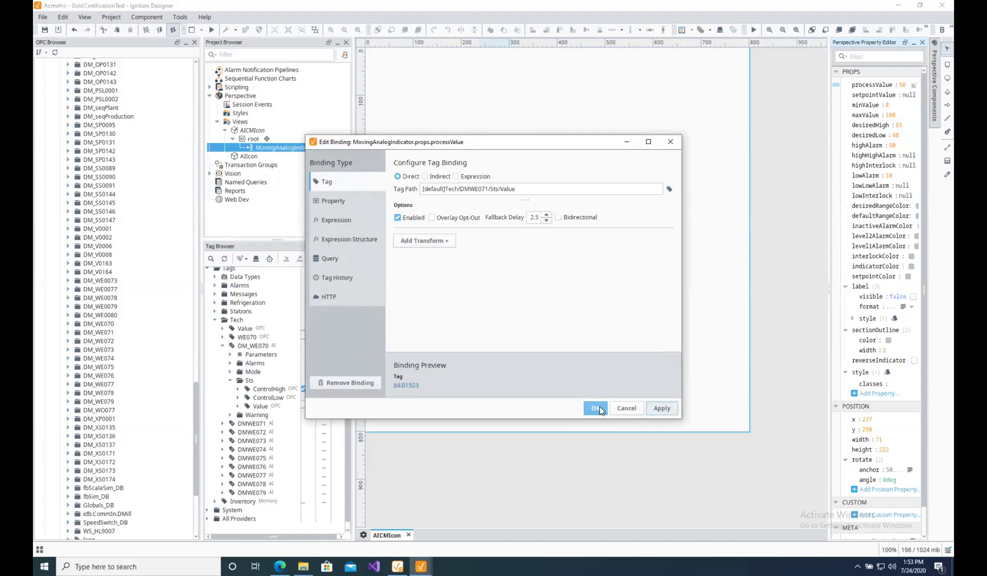
{"action": "left_click", "coordinate": [599, 406]}
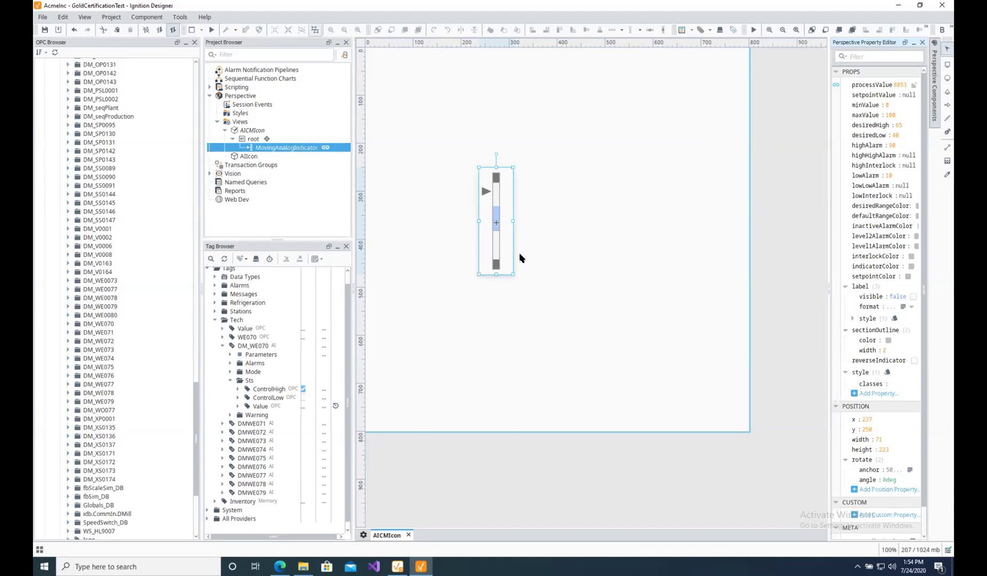
Add a value view parameter named TagPath to the AICMIcon view.
{"action": "left_click", "coordinate": [418, 142]}
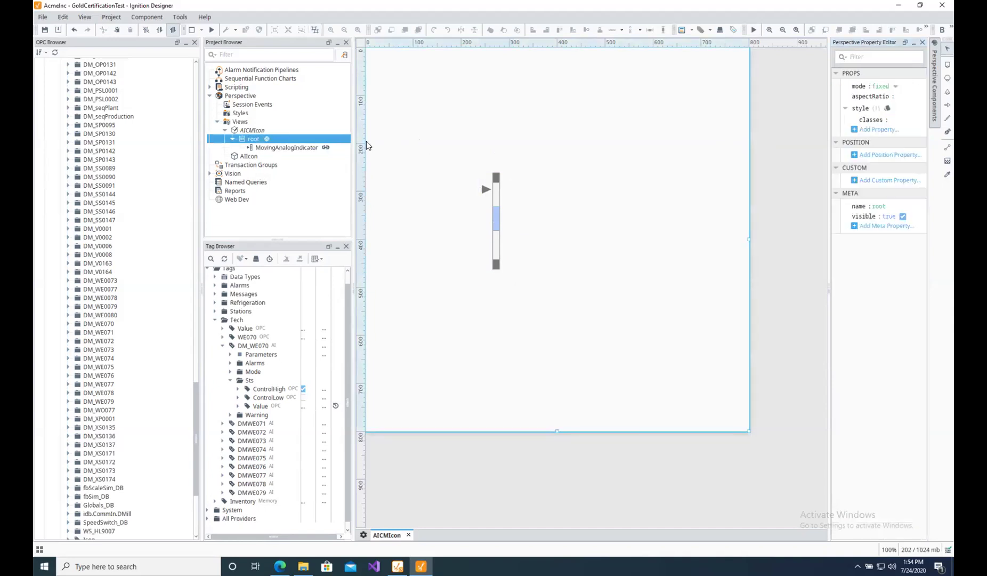
{"action": "left_click", "coordinate": [258, 131]}
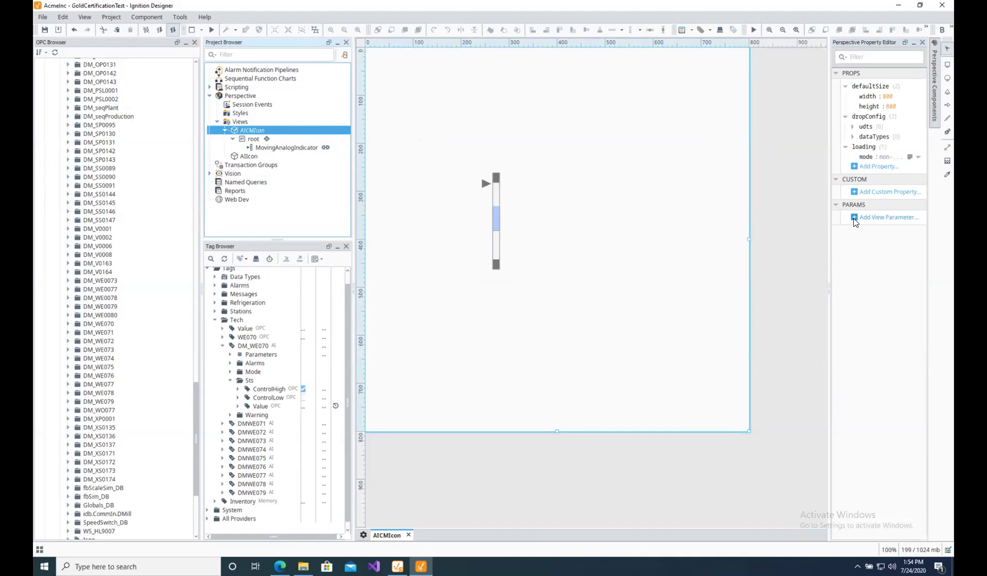
{"action": "left_click", "coordinate": [855, 219]}
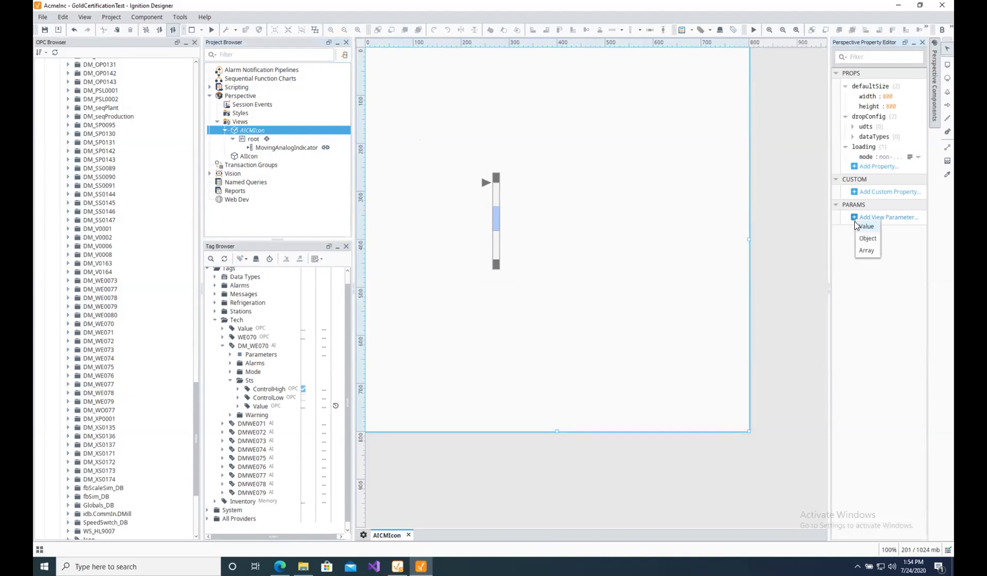
{"action": "left_click", "coordinate": [867, 227]}
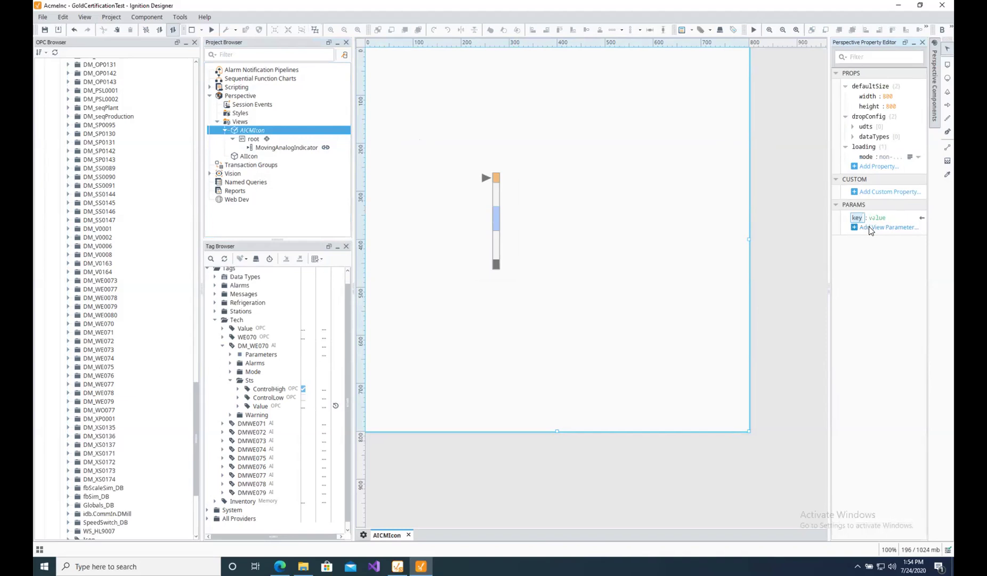
{"action": "type", "text": "TagPath"}
{"action": "left_click", "coordinate": [888, 220]}
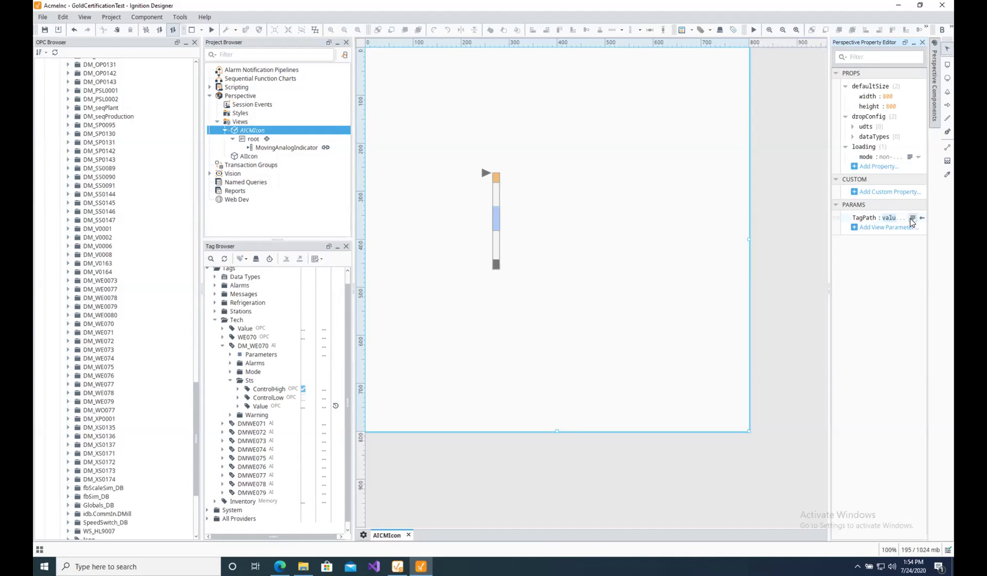
Set the TagPath parameter's value to [default]DM_WE070.
{"action": "left_click", "coordinate": [912, 218]}
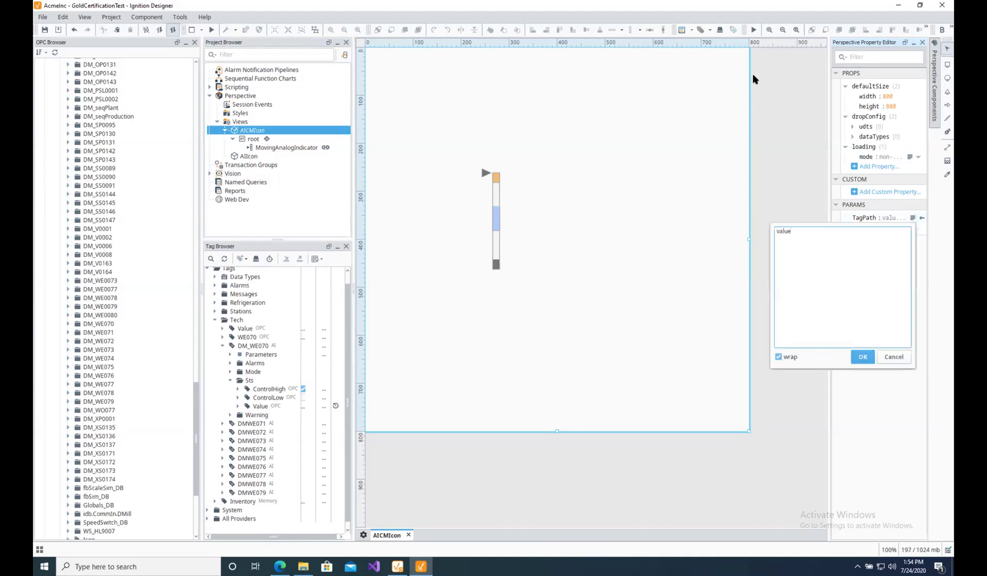
{"action": "left_click_drag", "start_coordinate": [794, 233], "coordinate": [770, 230]}
{"action": "type", "text": "[default]DM_WE070"}
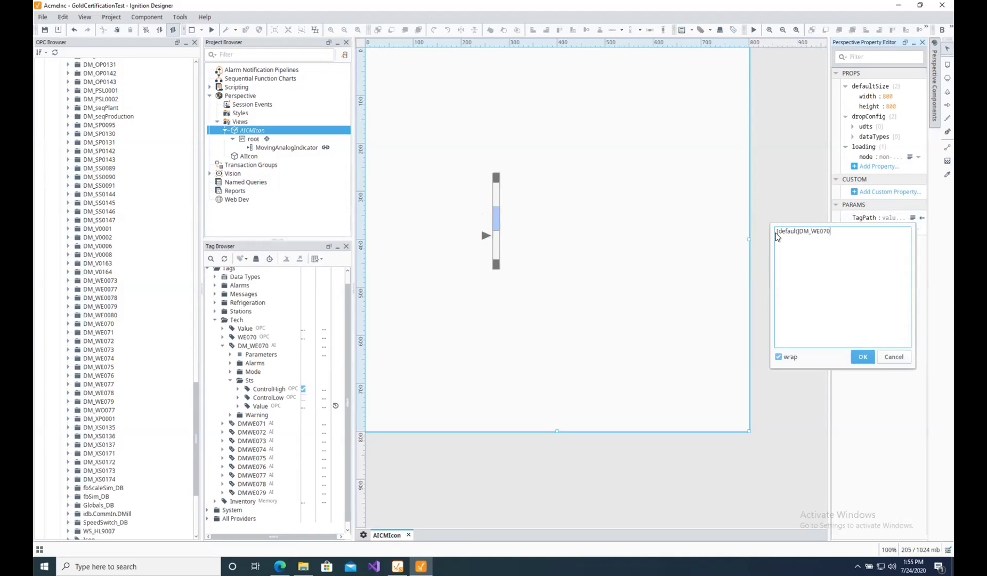
{"action": "left_click", "coordinate": [863, 357]}
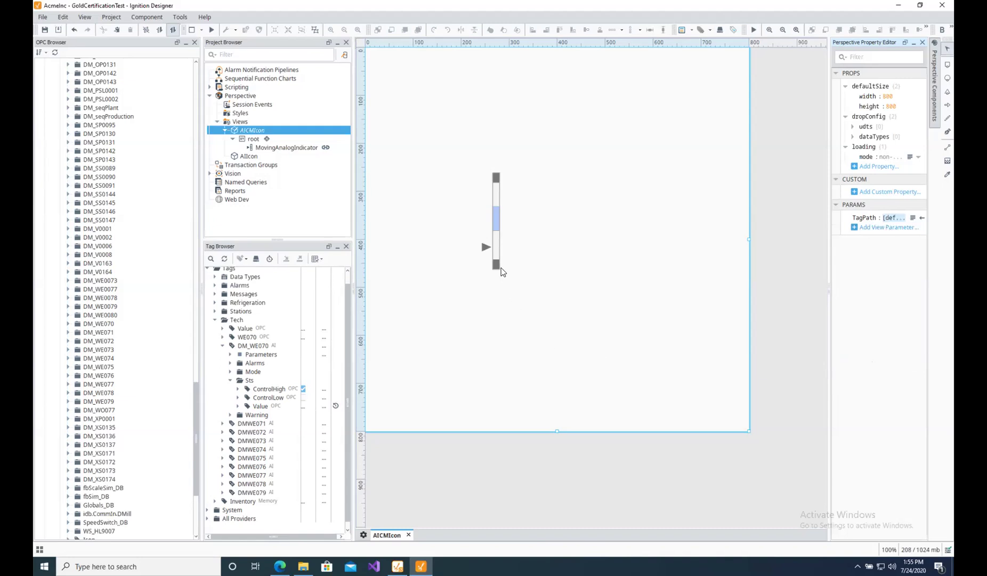
{"action": "left_click", "coordinate": [497, 226]}
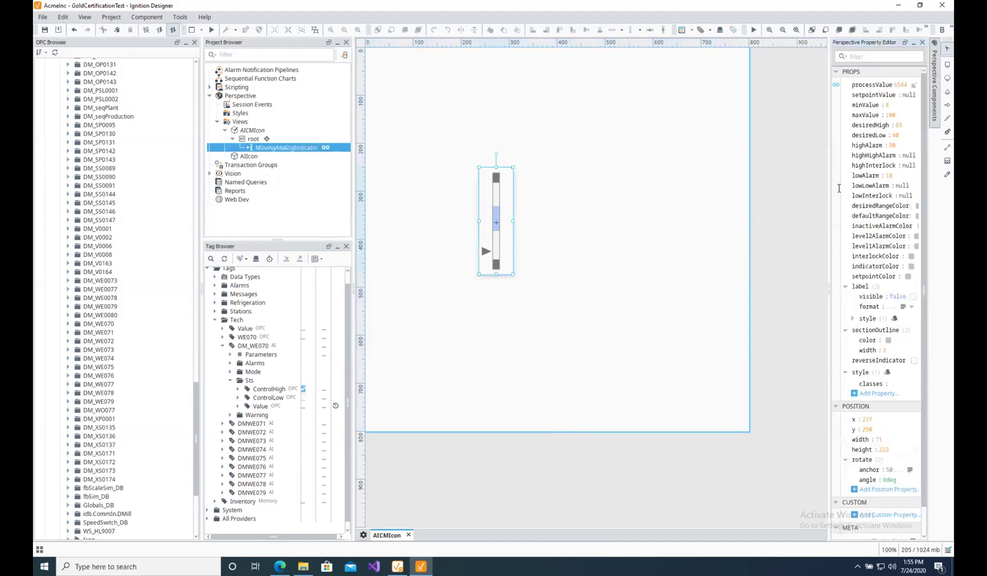
Switch the processValue binding to Indirect with tag path {1}/Sts/Value.
{"action": "left_click", "coordinate": [837, 85]}
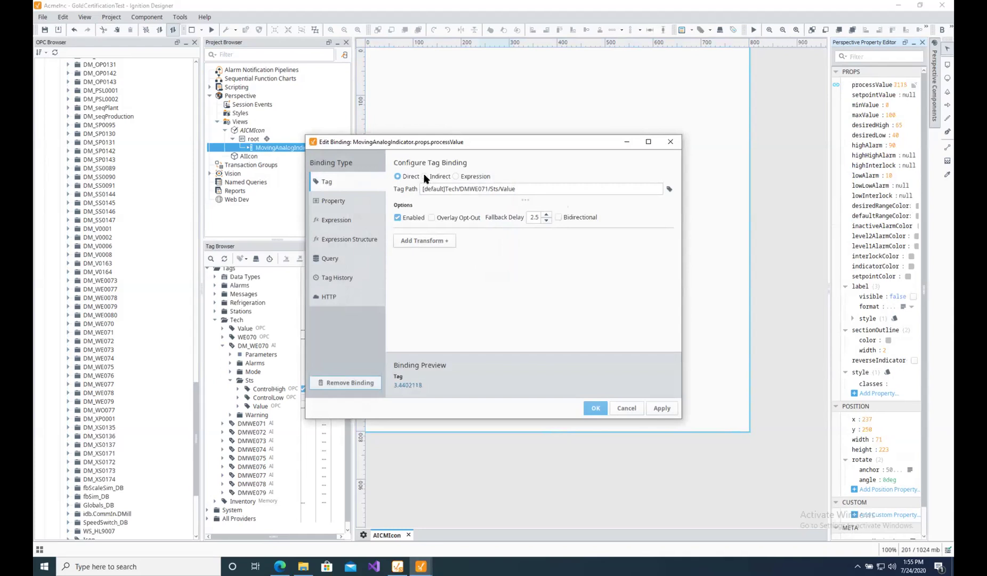
{"action": "left_click", "coordinate": [470, 190]}
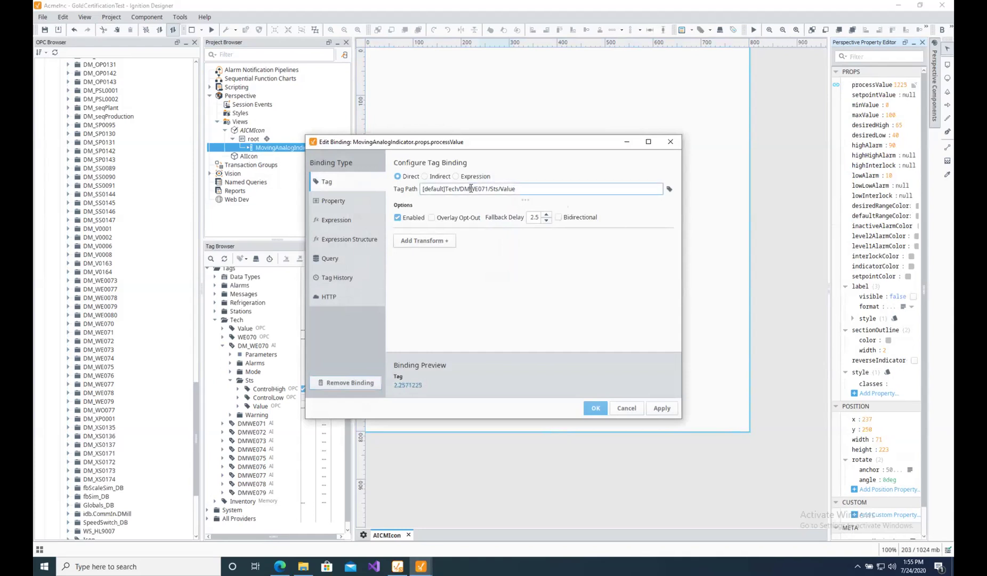
{"action": "left_click_drag", "start_coordinate": [489, 189], "coordinate": [421, 189]}
{"action": "left_click", "coordinate": [424, 176]}
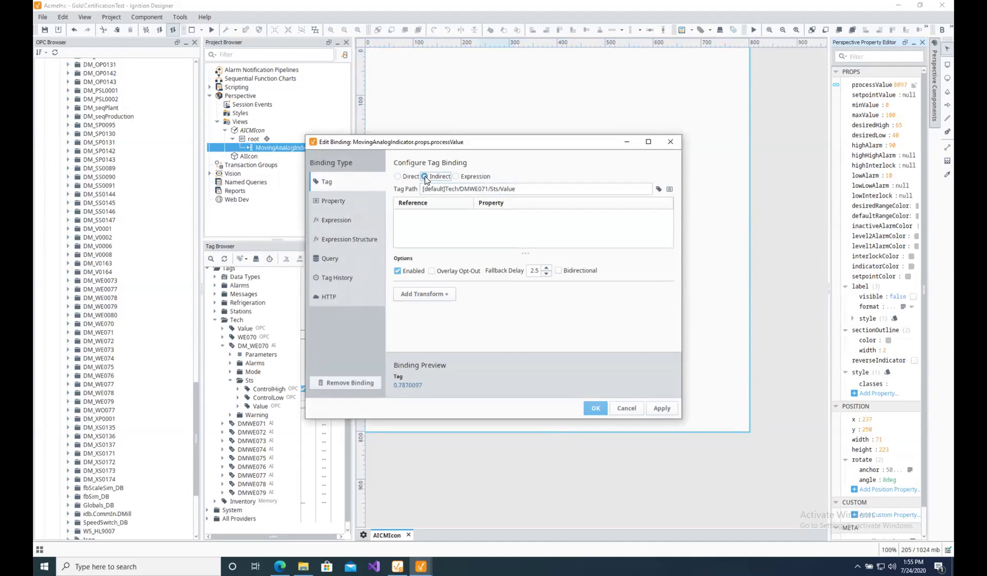
{"action": "left_click_drag", "start_coordinate": [488, 188], "coordinate": [422, 188]}
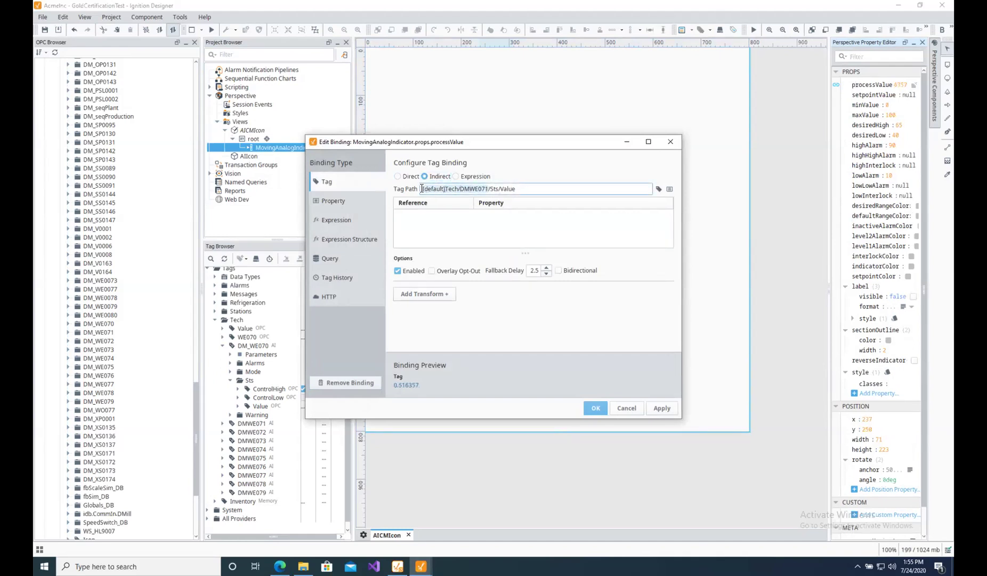
{"action": "type", "text": "{0"}
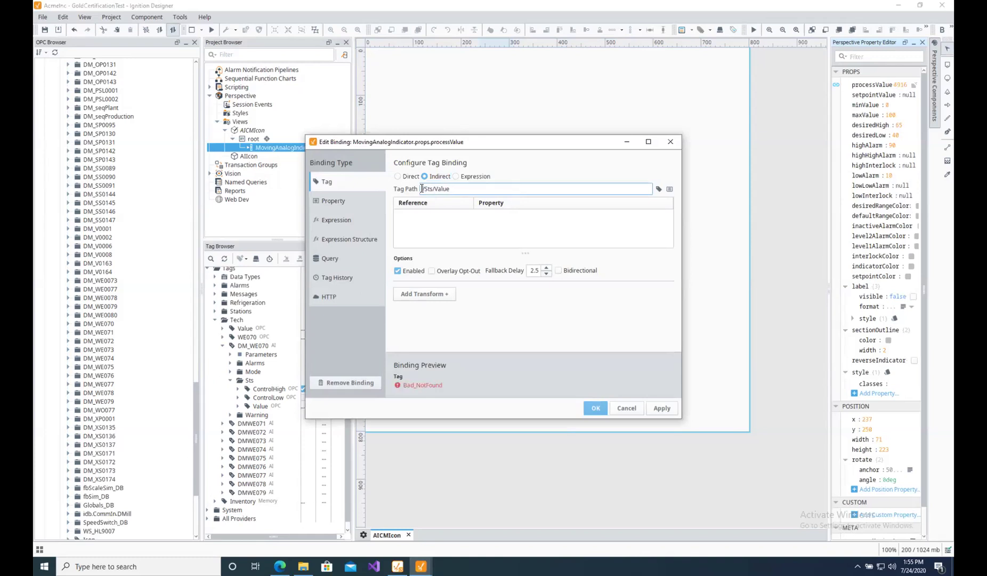
{"action": "type", "text": "1"}
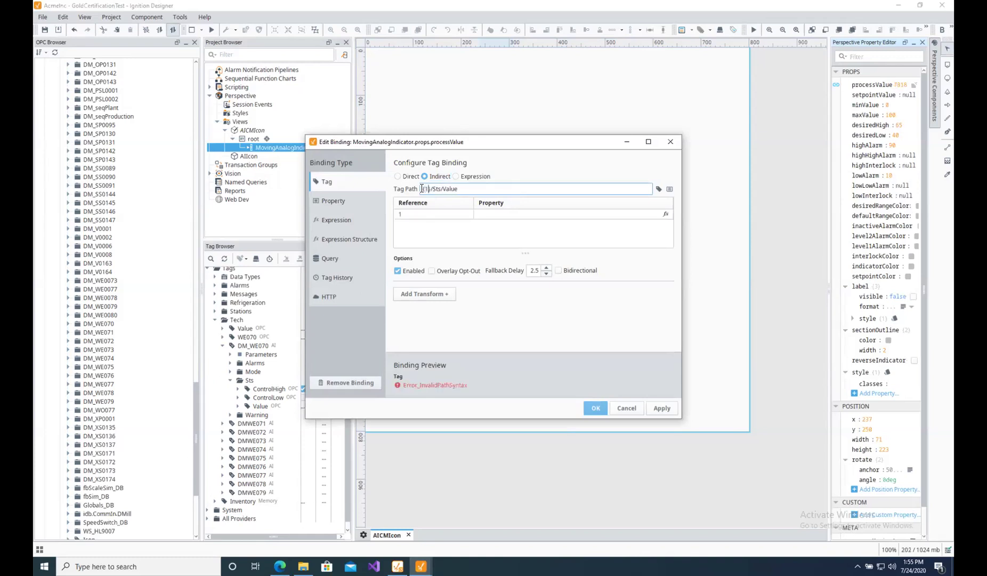
Set reference 1 to {view.params.TagPath} and apply the indirect binding.
{"action": "left_click", "coordinate": [481, 213]}
{"action": "left_click", "coordinate": [665, 214]}
{"action": "left_click", "coordinate": [664, 260]}
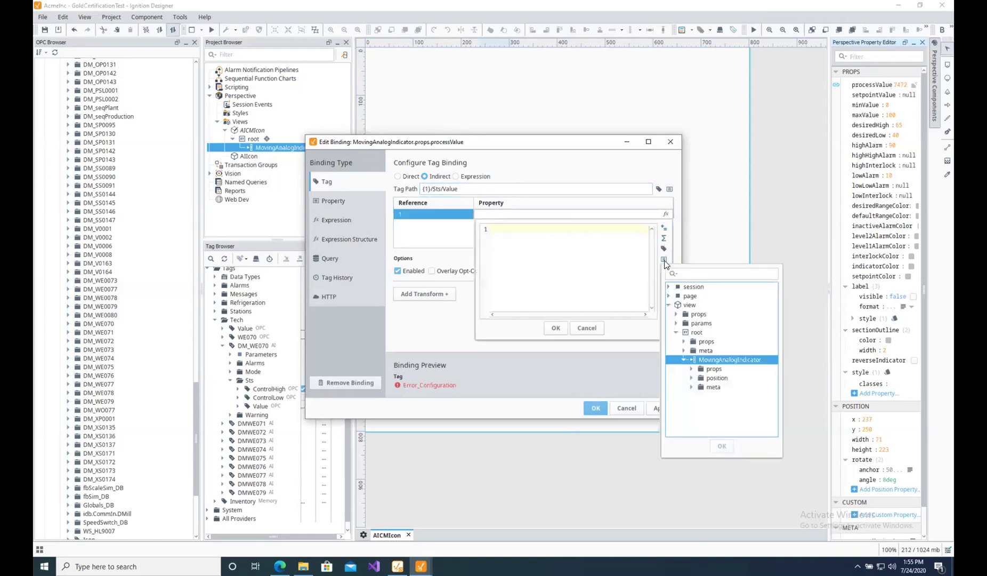
{"action": "left_click", "coordinate": [699, 323]}
{"action": "left_click", "coordinate": [676, 323]}
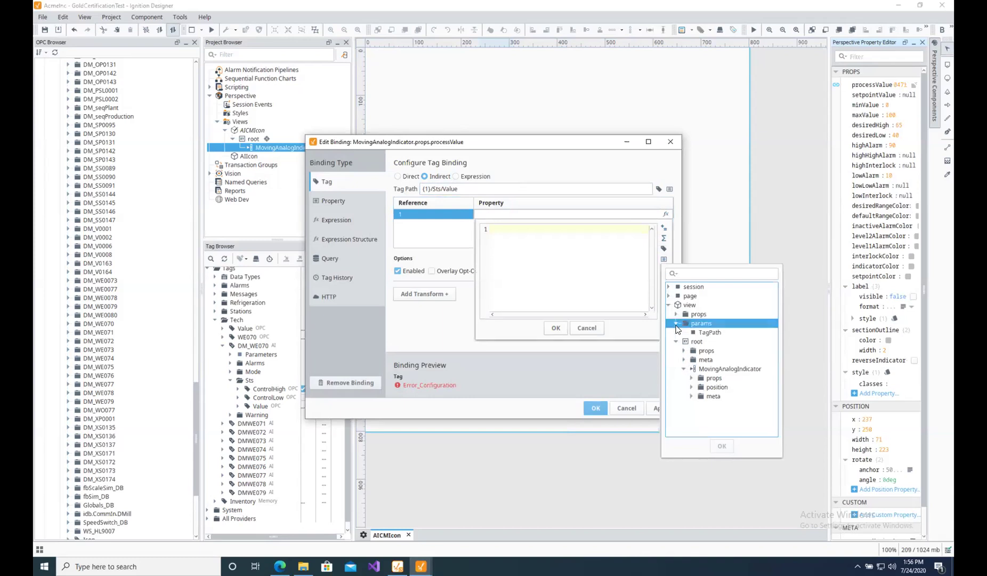
{"action": "double_click", "coordinate": [712, 333]}
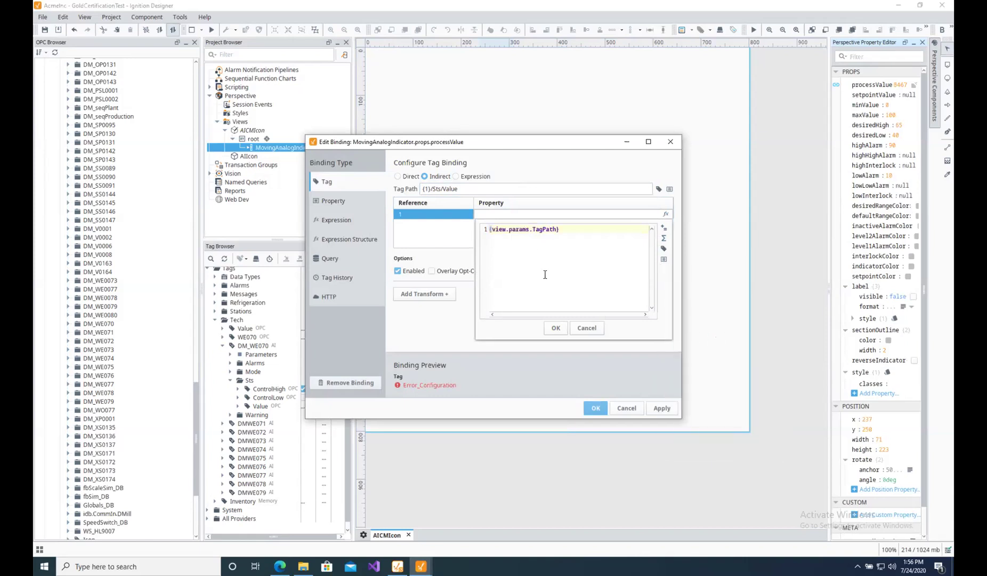
{"action": "left_click", "coordinate": [555, 327]}
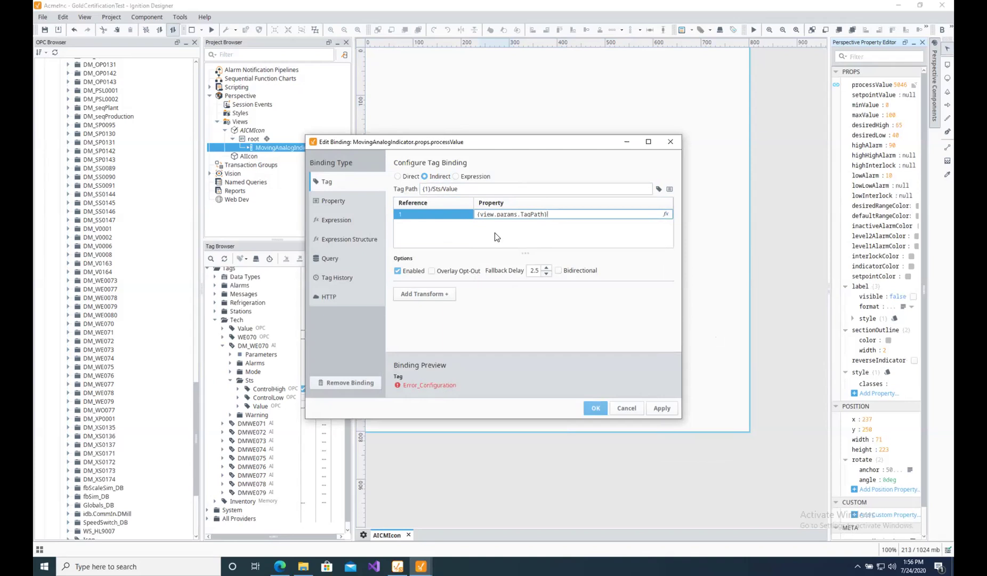
{"action": "left_click", "coordinate": [654, 407]}
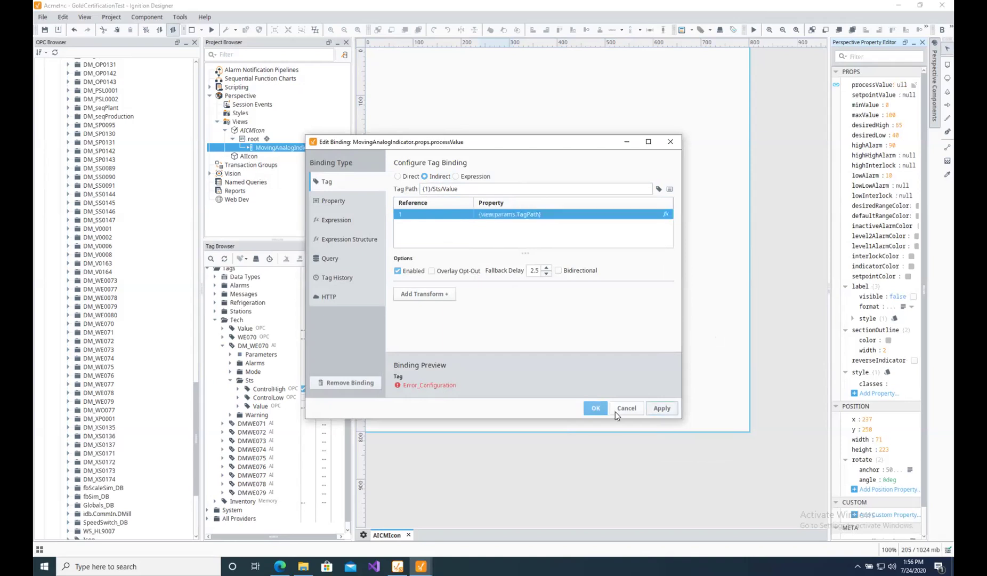
{"action": "left_click", "coordinate": [595, 411]}
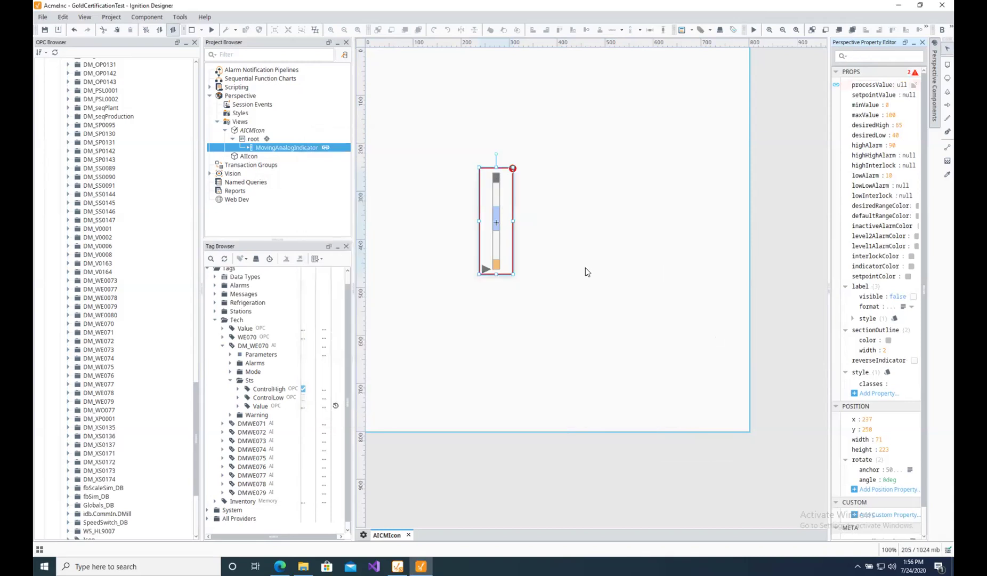
Change TagPath to [default]Tech/DMWE071, then advance to the Friday CHANGEMAKER Sessions slide.
{"action": "left_click", "coordinate": [243, 131]}
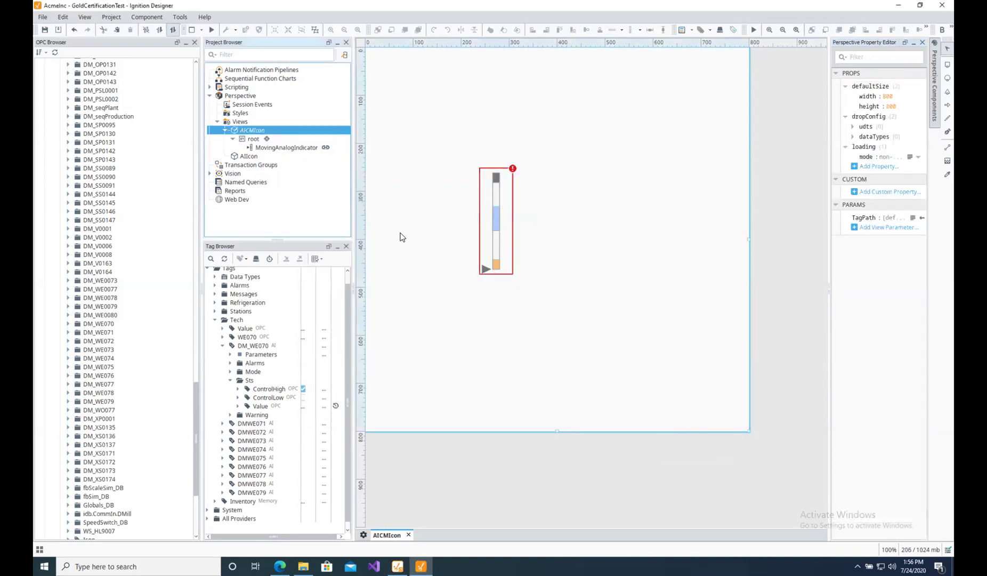
{"action": "left_click", "coordinate": [913, 217]}
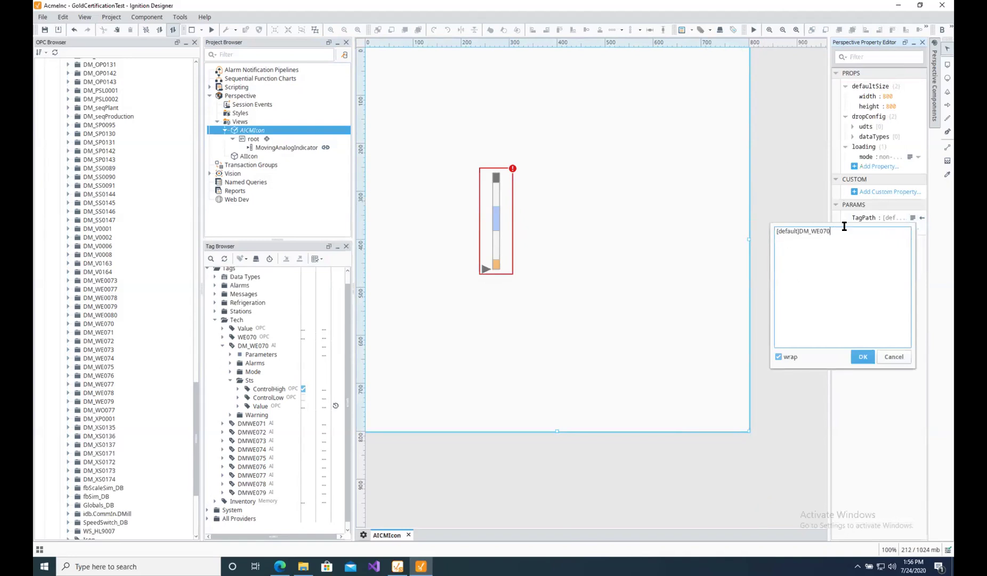
{"action": "key", "text": "BackSpace"}
{"action": "key", "text": "BackSpace"}
{"action": "key", "text": "BackSpace"}
{"action": "key", "text": "BackSpace"}
{"action": "key", "text": "BackSpace"}
{"action": "key", "text": "BackSpace"}
{"action": "key", "text": "BackSpace"}
{"action": "key", "text": "BackSpace"}
{"action": "key", "text": "BackSpace"}
{"action": "key", "text": "BackSpace"}
{"action": "key", "text": "BackSpace"}
{"action": "key", "text": "BackSpace"}
{"action": "key", "text": "BackSpace"}
{"action": "key", "text": "BackSpace"}
{"action": "key", "text": "BackSpace"}
{"action": "key", "text": "BackSpace"}
{"action": "key", "text": "BackSpace"}
{"action": "type", "text": "[default]Tech/DMWE071"}
{"action": "left_click", "coordinate": [863, 356]}
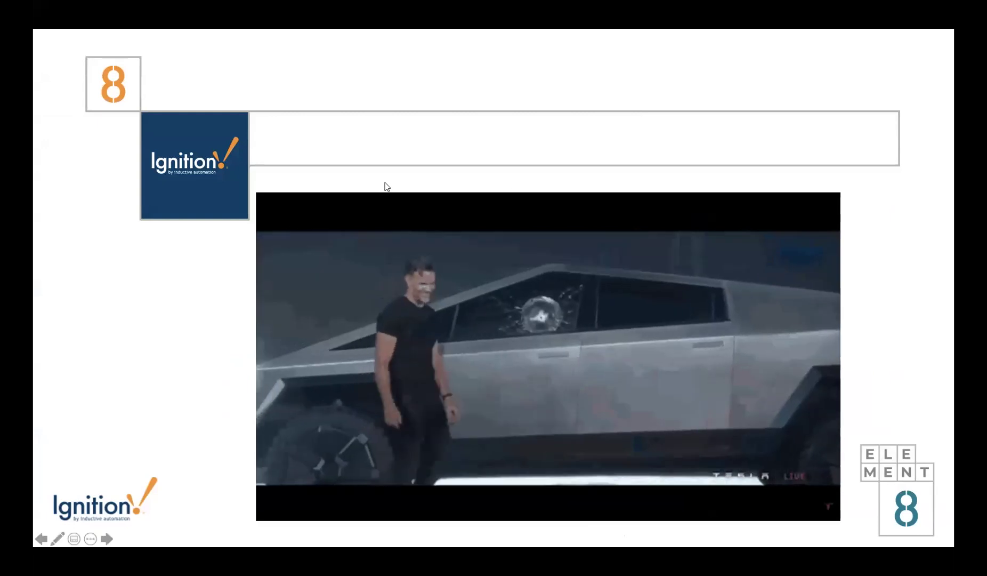
{"action": "key", "text": "Right"}
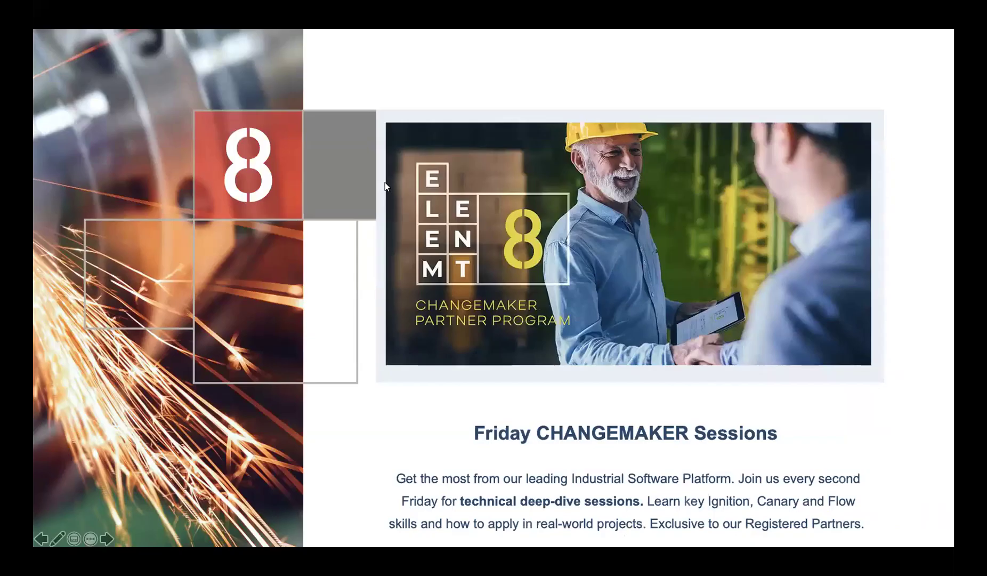